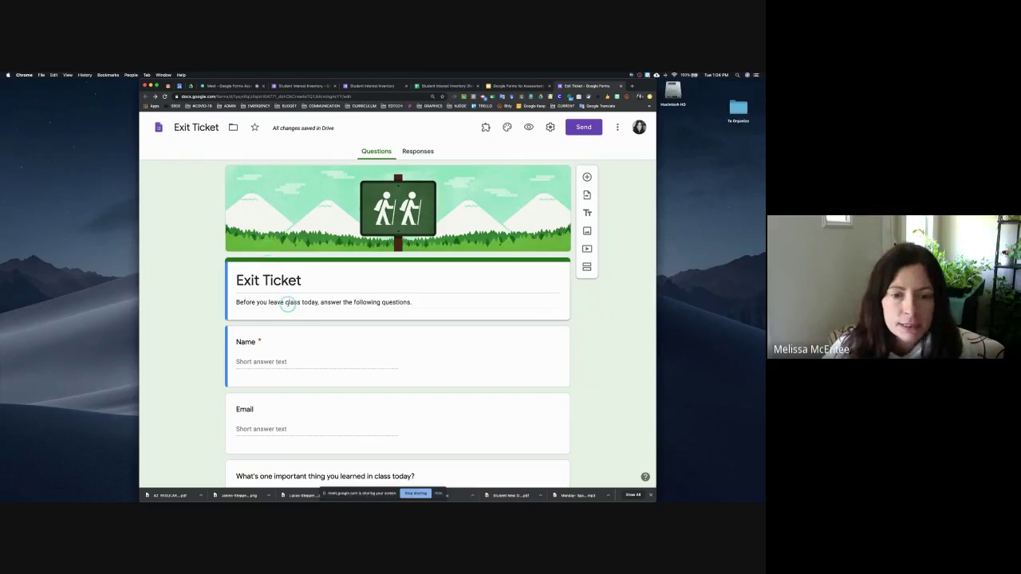
Step: Review the Exit Ticket form's description and its existing questions through the last one about making the lesson more effective
{"action": "left_click", "coordinate": [283, 301]}
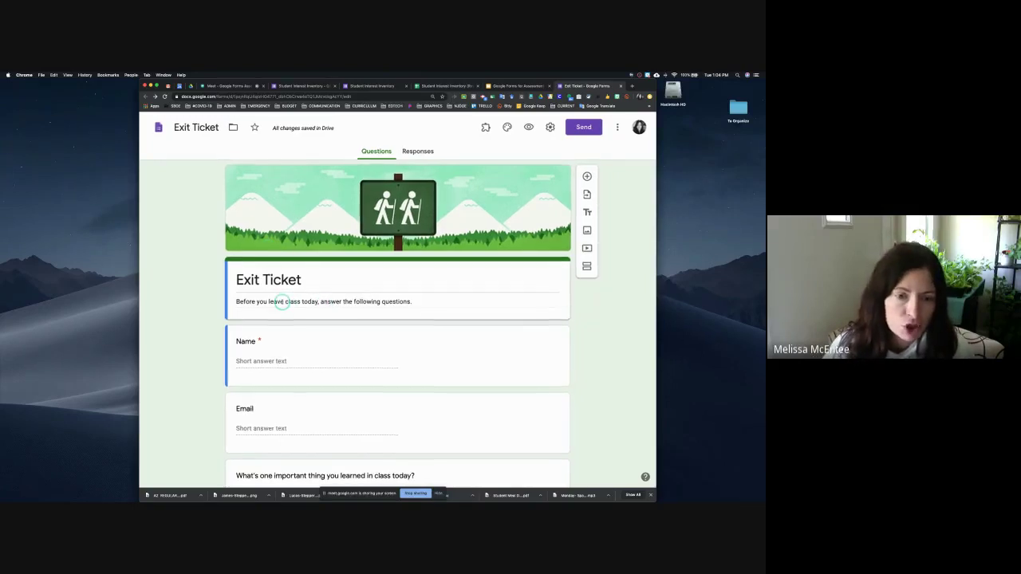
{"action": "triple_click", "coordinate": [283, 302]}
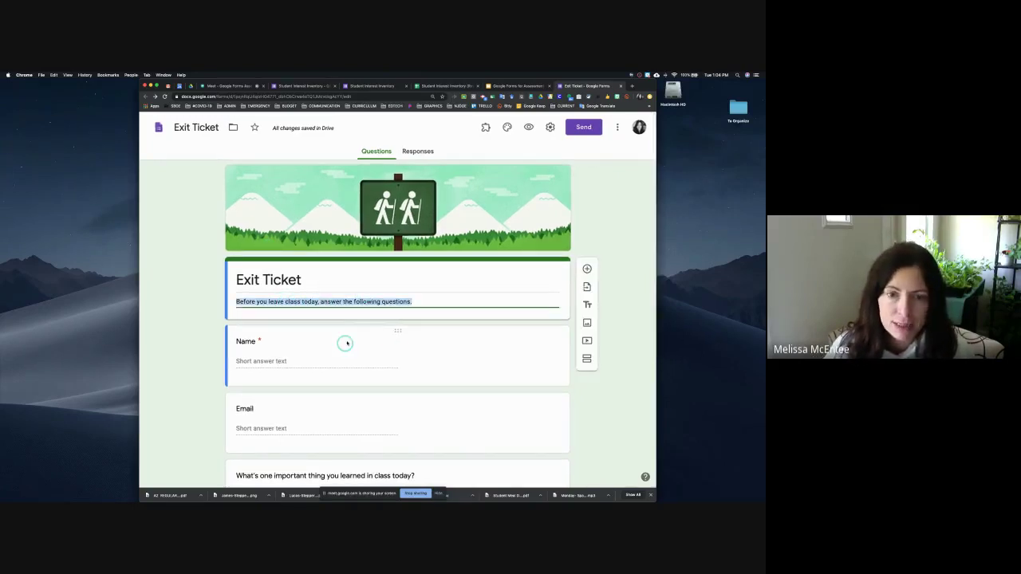
{"action": "scroll", "coordinate": [341, 335], "scroll_direction": "down", "scroll_amount": 1}
{"action": "scroll", "coordinate": [341, 334], "scroll_direction": "down", "scroll_amount": 3}
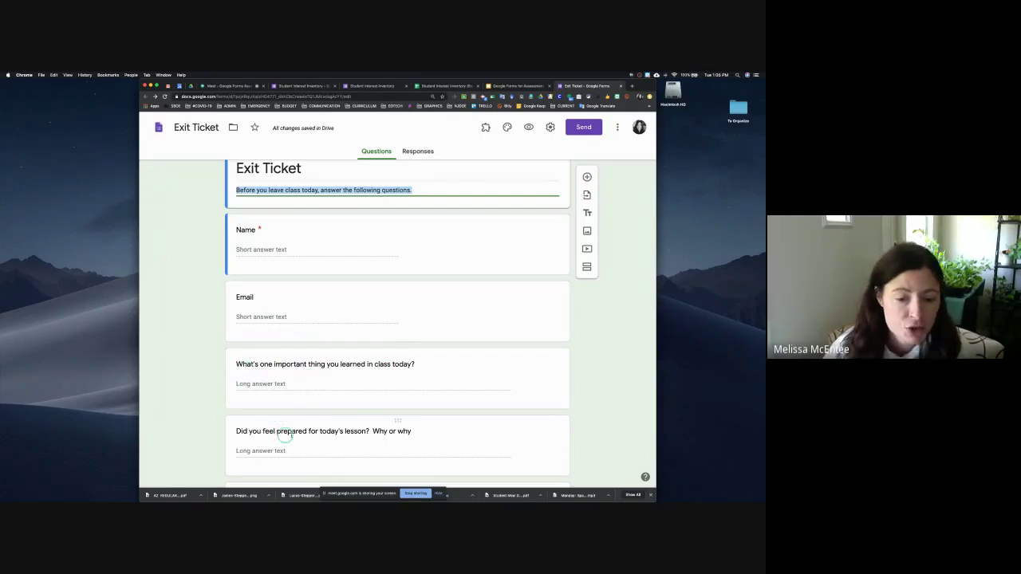
{"action": "scroll", "coordinate": [300, 437], "scroll_direction": "down", "scroll_amount": 1}
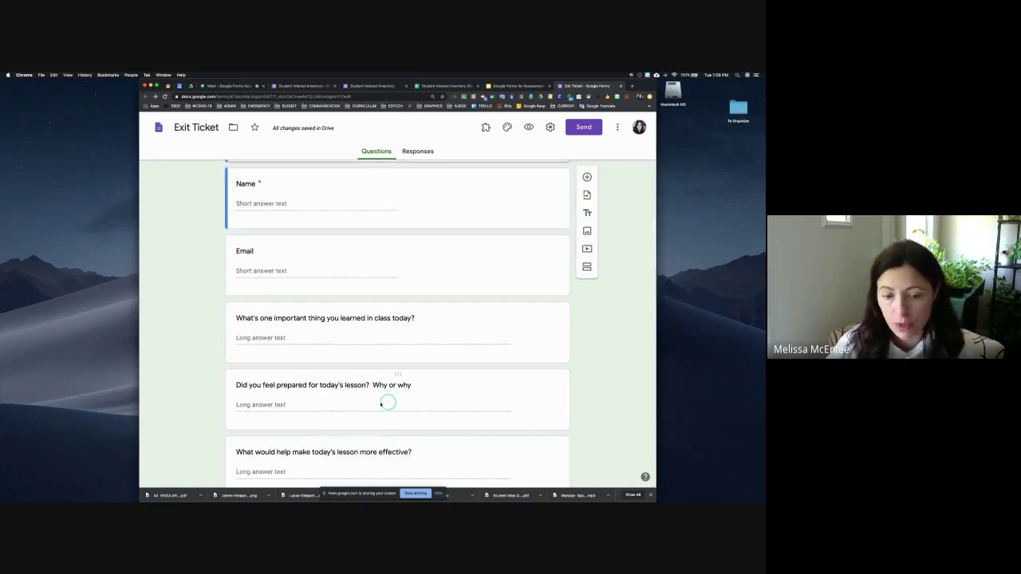
{"action": "scroll", "coordinate": [368, 405], "scroll_direction": "down", "scroll_amount": 1}
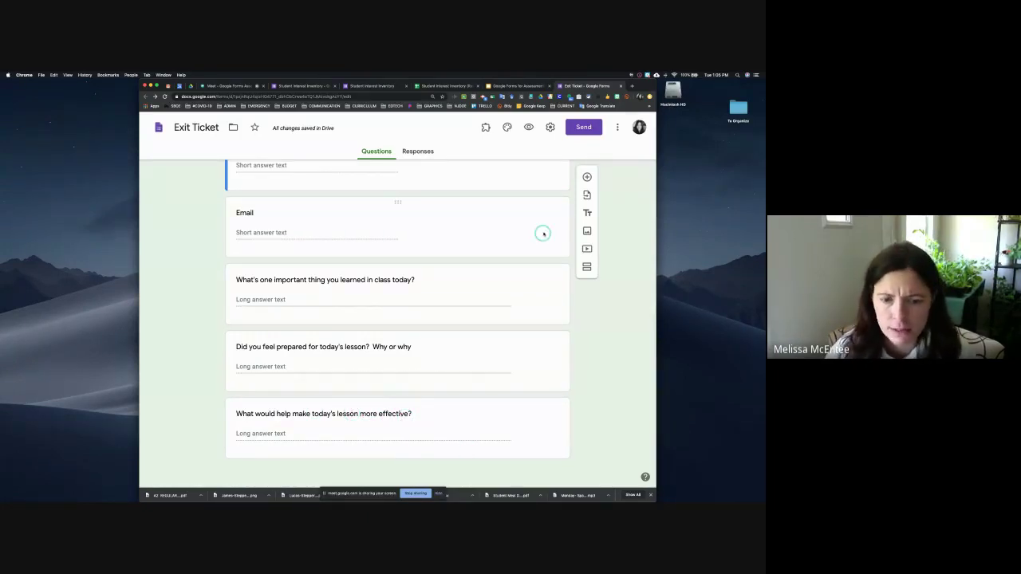
Step: Add a new question to the Exit Ticket form and move it below the last existing question
{"action": "left_click", "coordinate": [587, 177]}
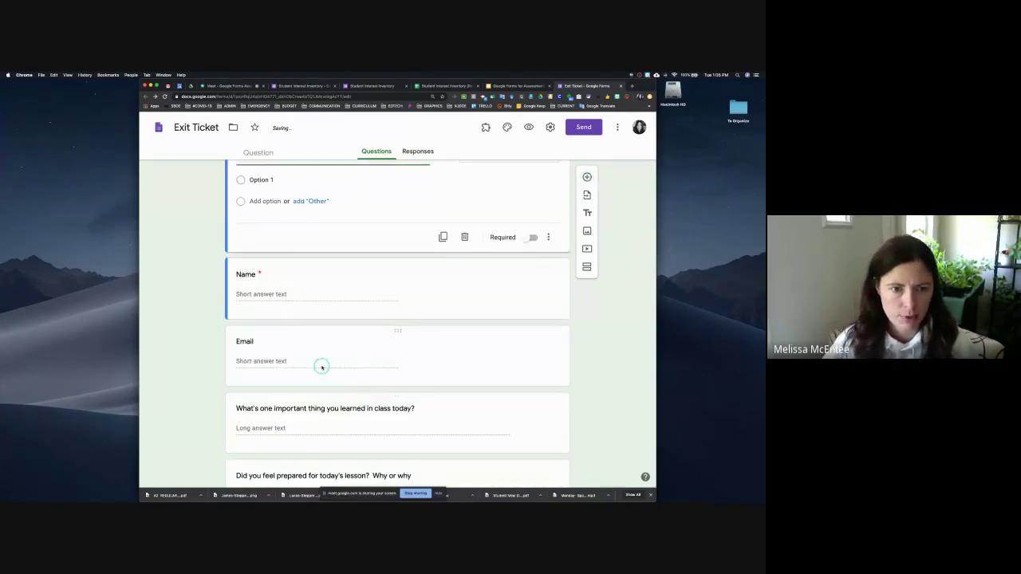
{"action": "scroll", "coordinate": [321, 364], "scroll_direction": "down", "scroll_amount": 2}
{"action": "scroll", "coordinate": [351, 279], "scroll_direction": "up", "scroll_amount": 3}
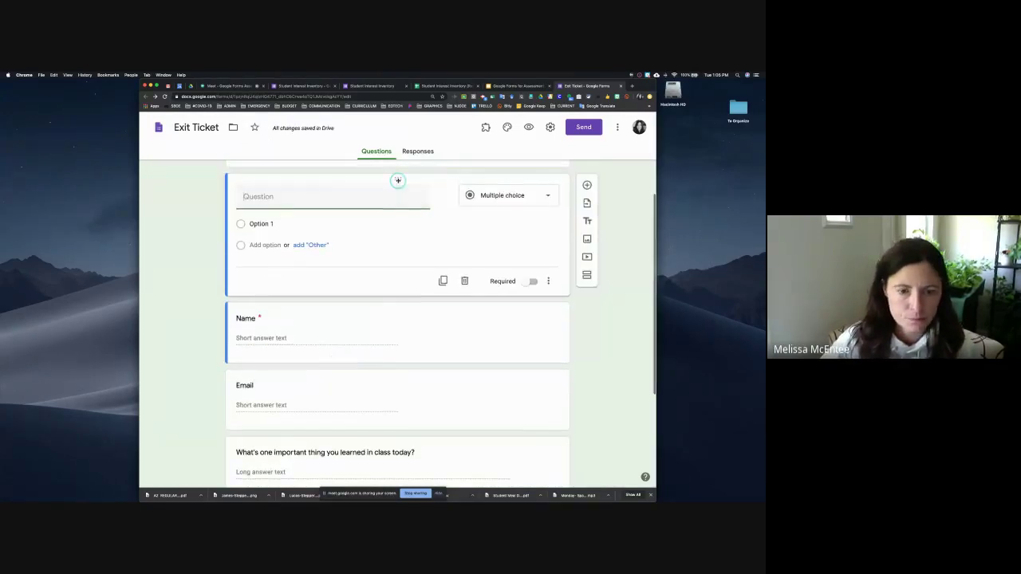
{"action": "left_click_drag", "start_coordinate": [396, 178], "coordinate": [396, 420]}
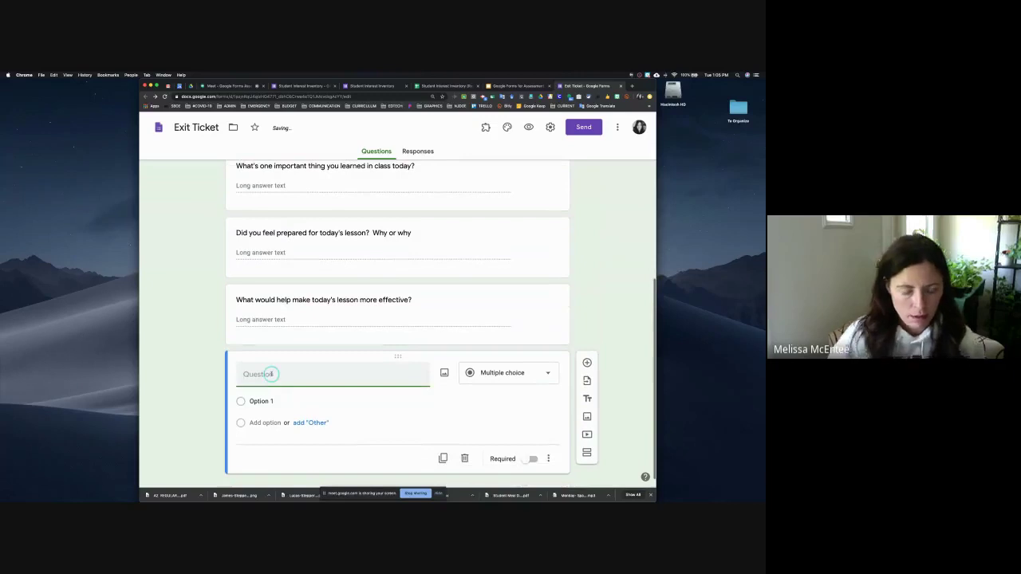
Step: Title the new question "What do you feel you need to learn differently?"
{"action": "type", "text": "What do"}
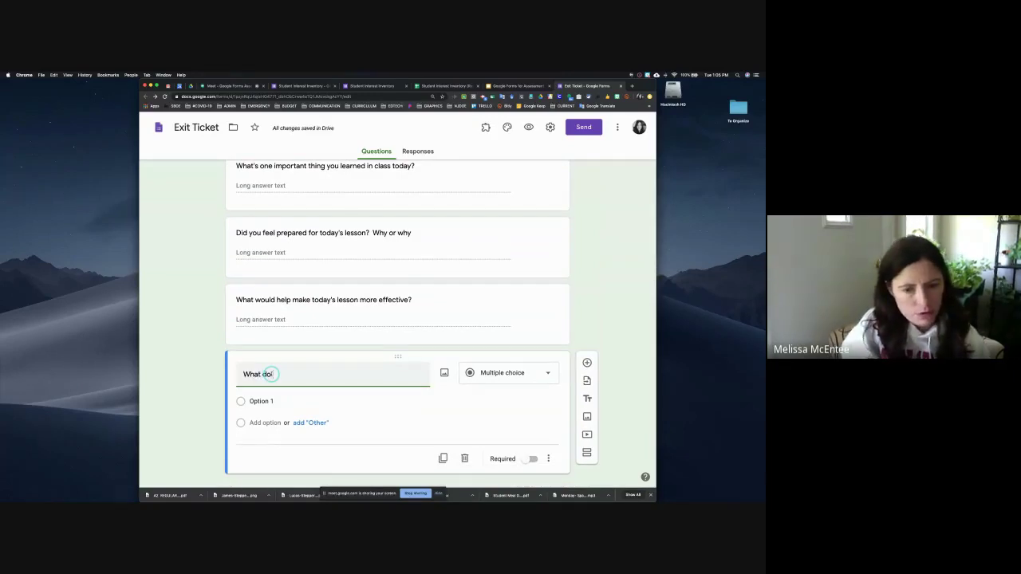
{"action": "type", "text": " you feel"}
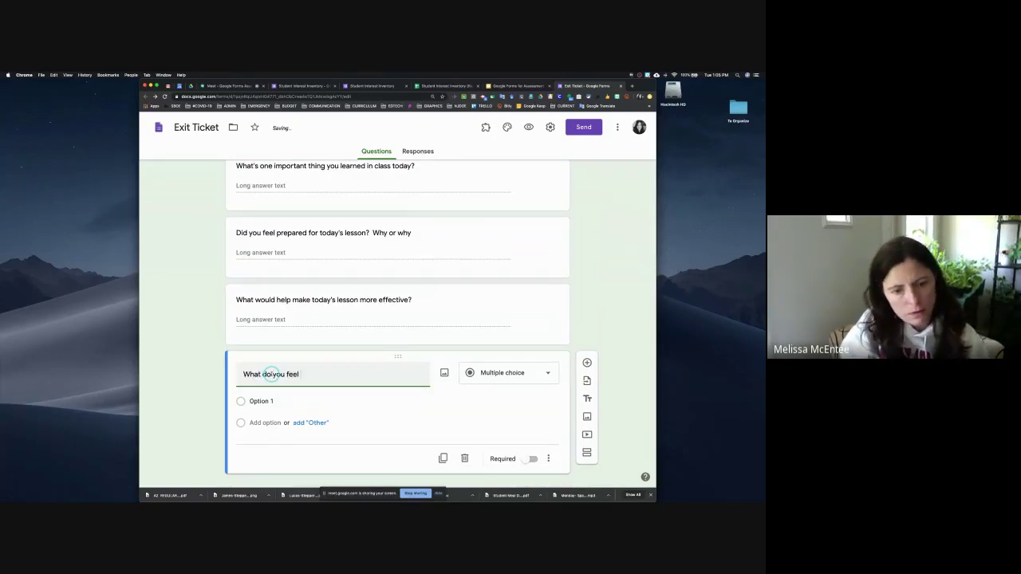
{"action": "type", "text": " you need "}
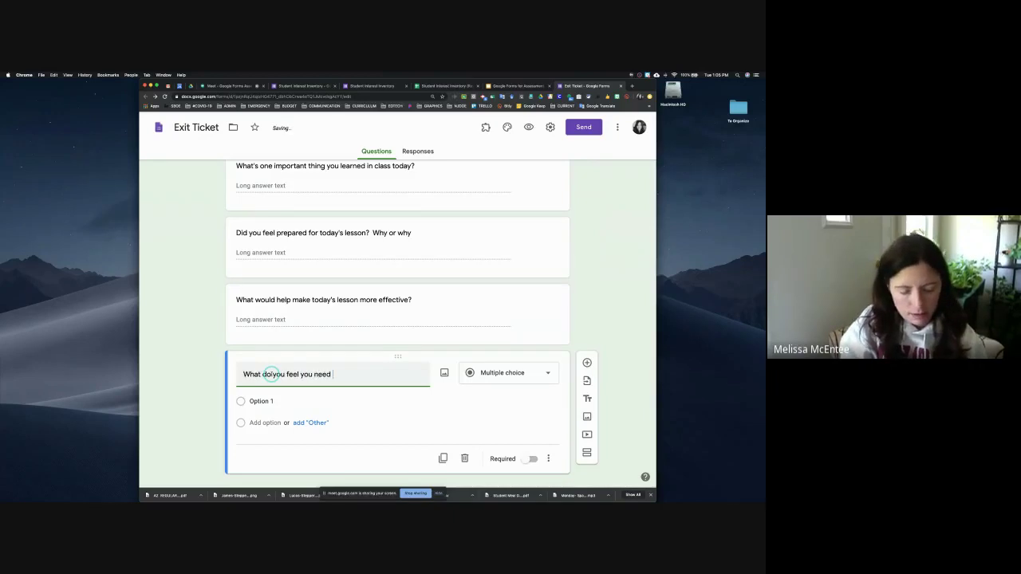
{"action": "type", "text": "to"}
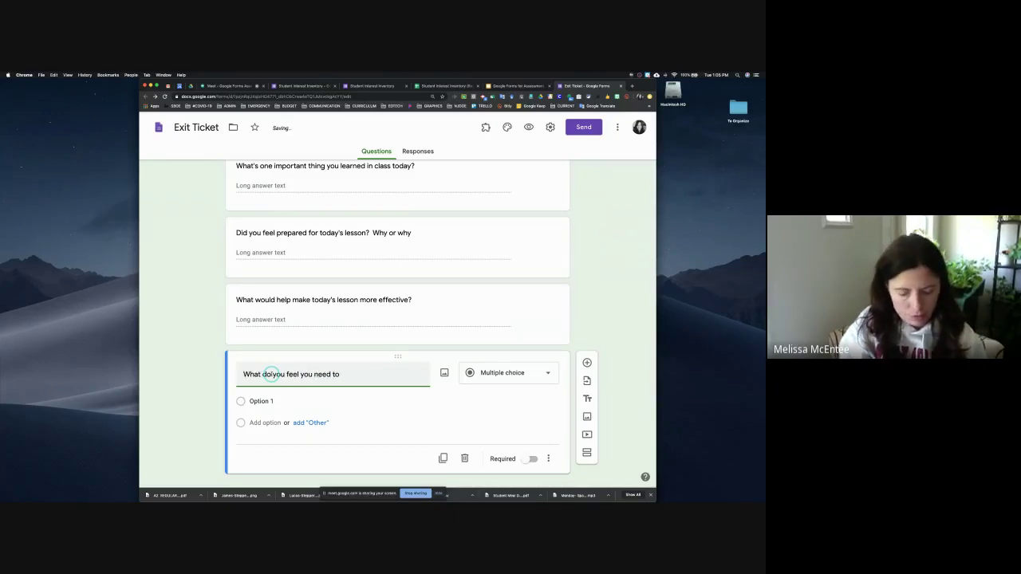
{"action": "type", "text": " learn"}
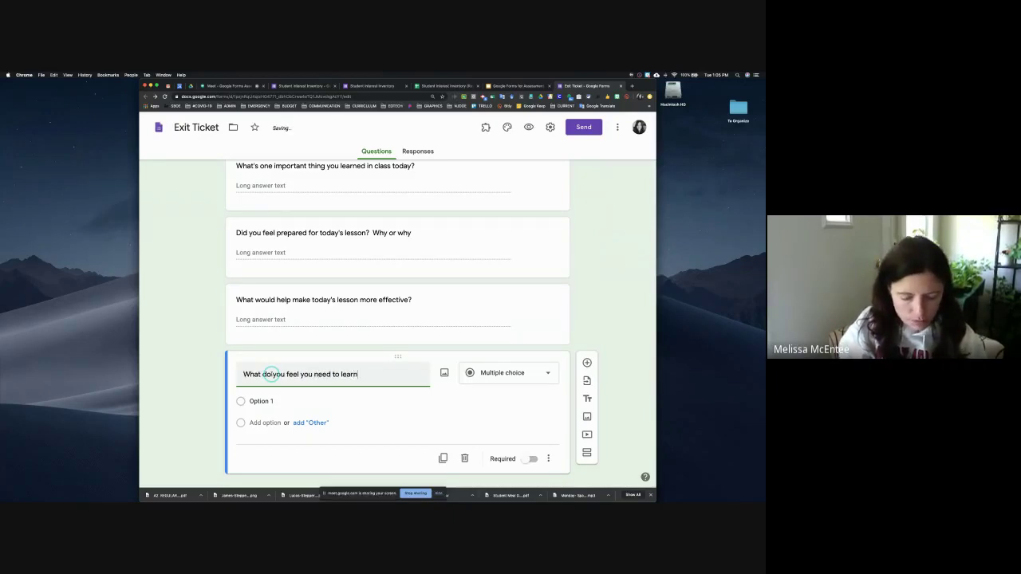
{"action": "type", "text": " differently?"}
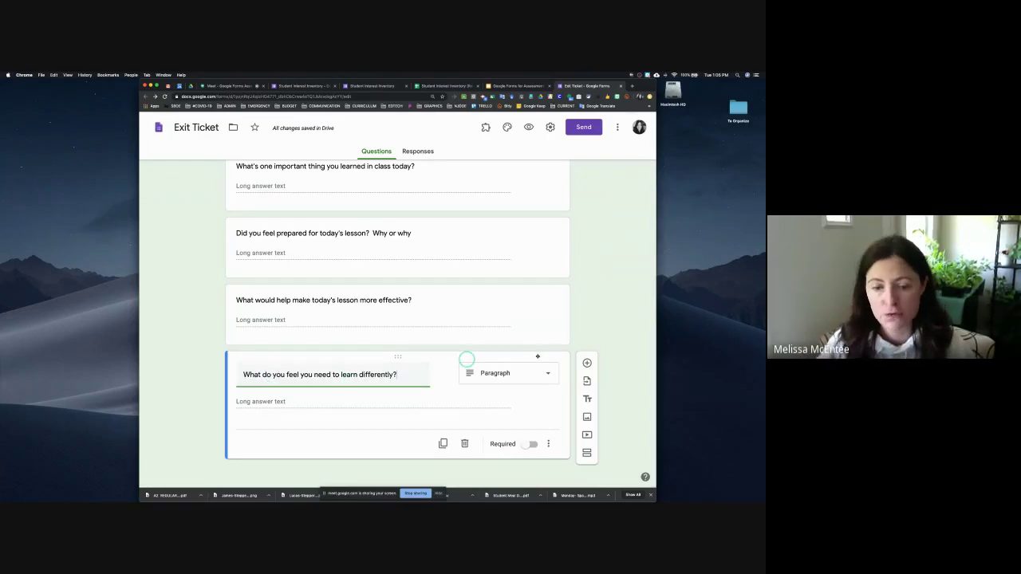
Step: Review the School and Career questions in the live Student Interest Inventory form and show the questions in its editor
{"action": "scroll", "coordinate": [594, 304], "scroll_direction": "up", "scroll_amount": 10}
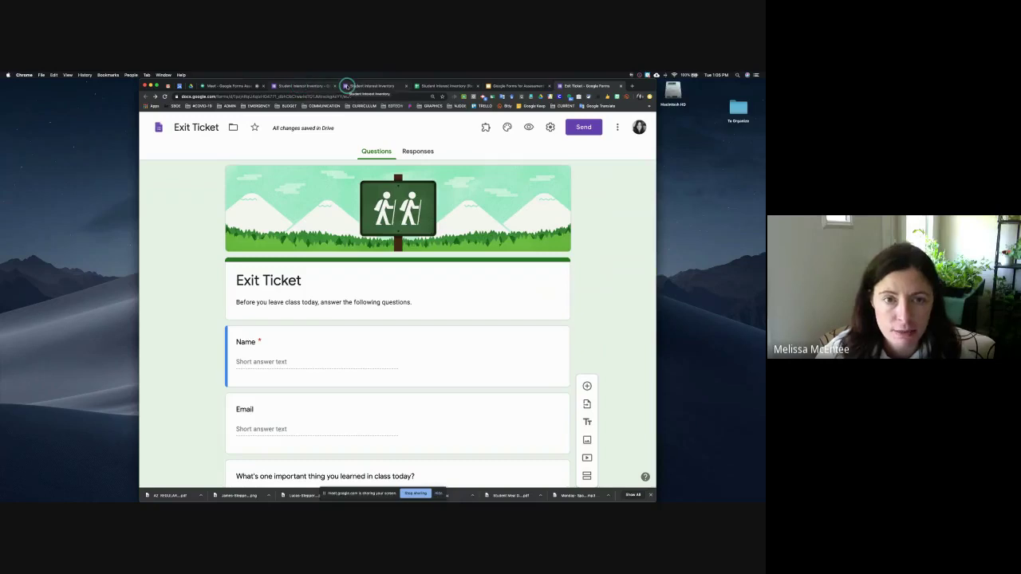
{"action": "left_click", "coordinate": [308, 86]}
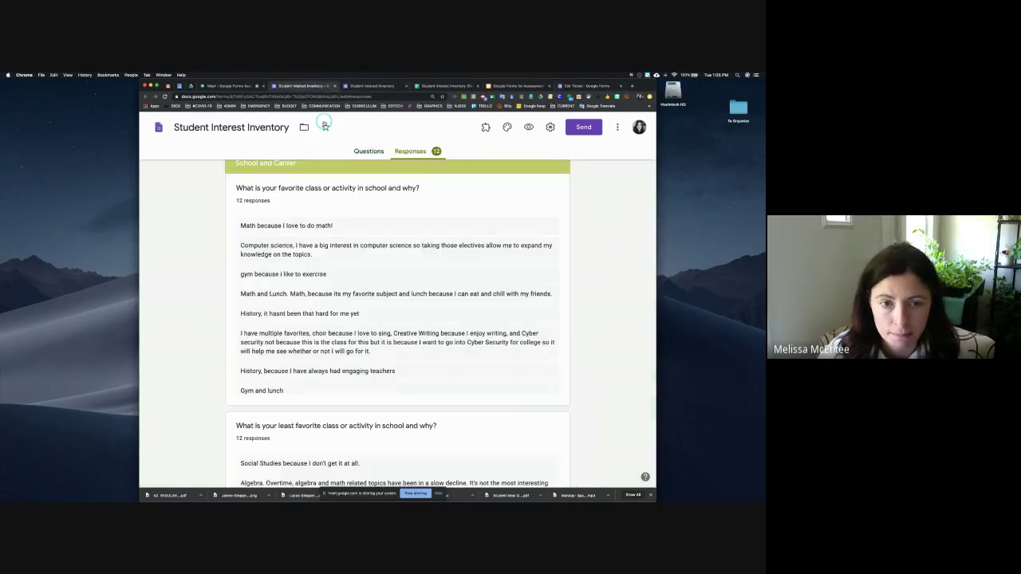
{"action": "left_click", "coordinate": [368, 86]}
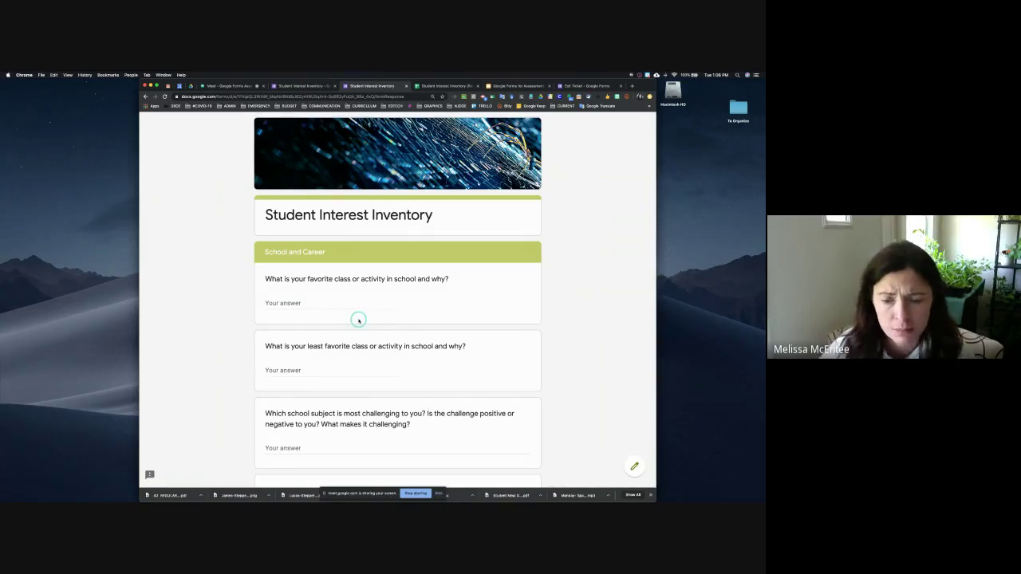
{"action": "scroll", "coordinate": [351, 317], "scroll_direction": "down", "scroll_amount": 2}
{"action": "scroll", "coordinate": [358, 319], "scroll_direction": "down", "scroll_amount": 2}
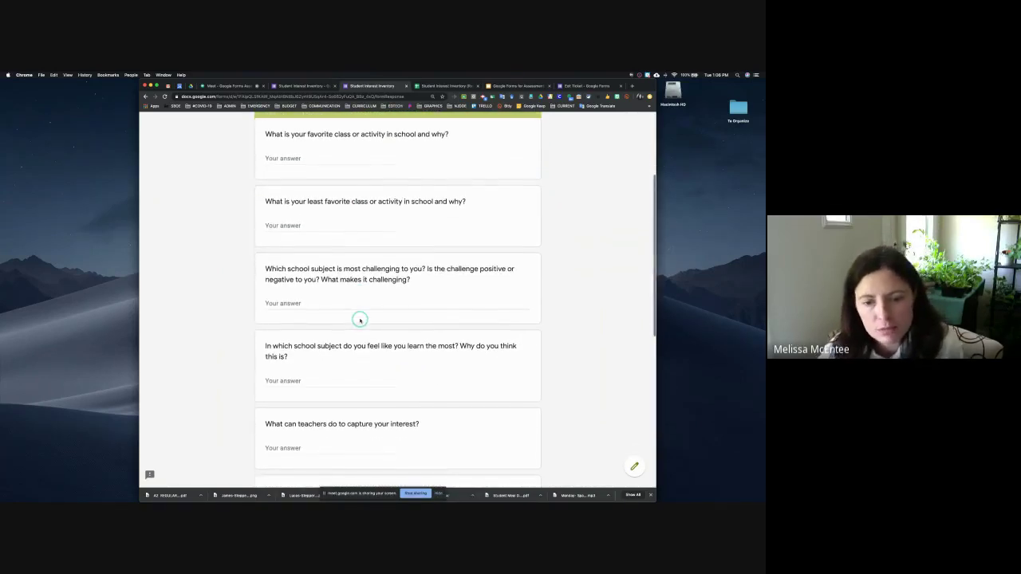
{"action": "scroll", "coordinate": [359, 319], "scroll_direction": "down", "scroll_amount": 2}
{"action": "scroll", "coordinate": [360, 319], "scroll_direction": "down", "scroll_amount": 1}
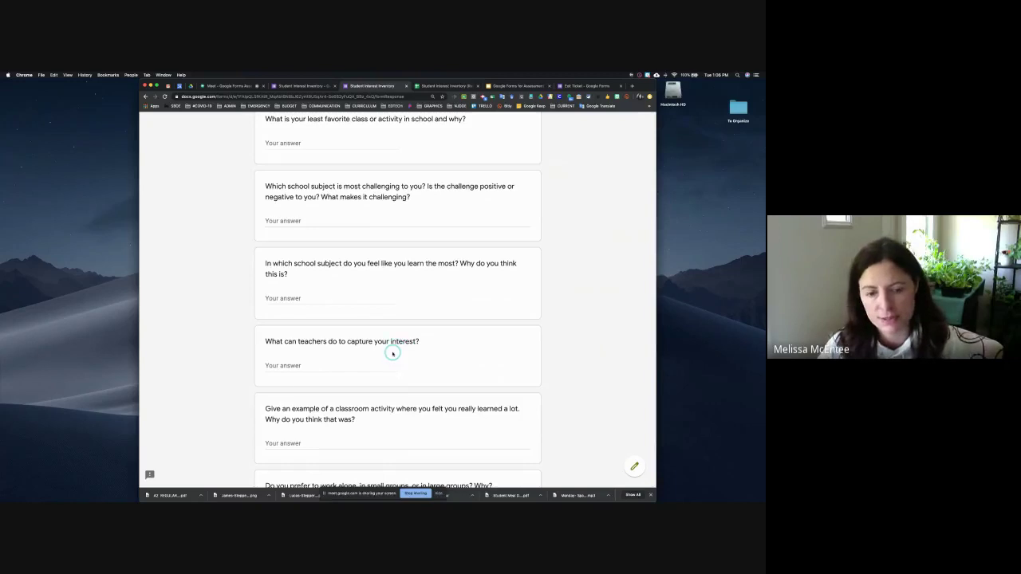
{"action": "scroll", "coordinate": [395, 347], "scroll_direction": "down", "scroll_amount": 4}
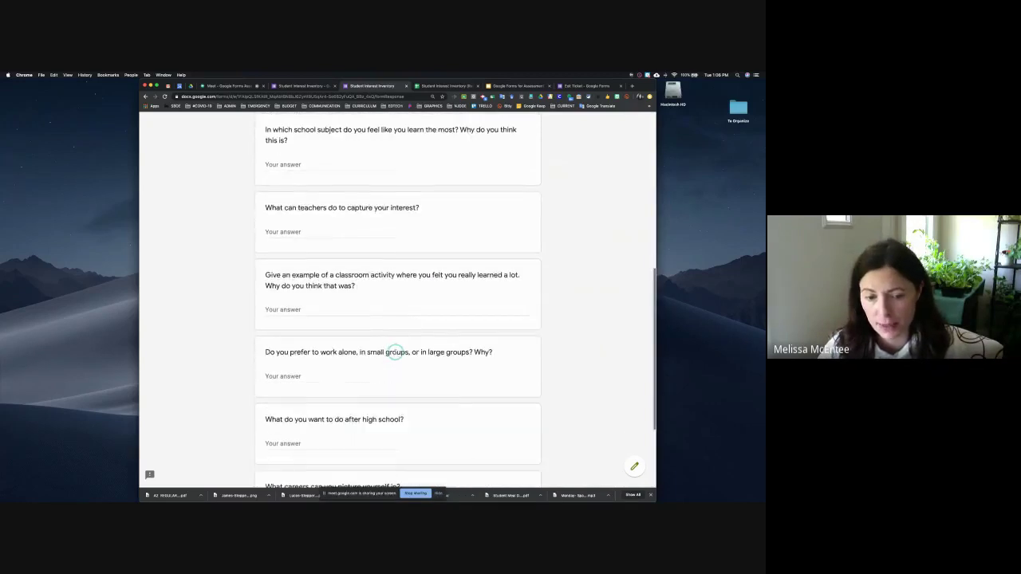
{"action": "scroll", "coordinate": [395, 354], "scroll_direction": "down", "scroll_amount": 3}
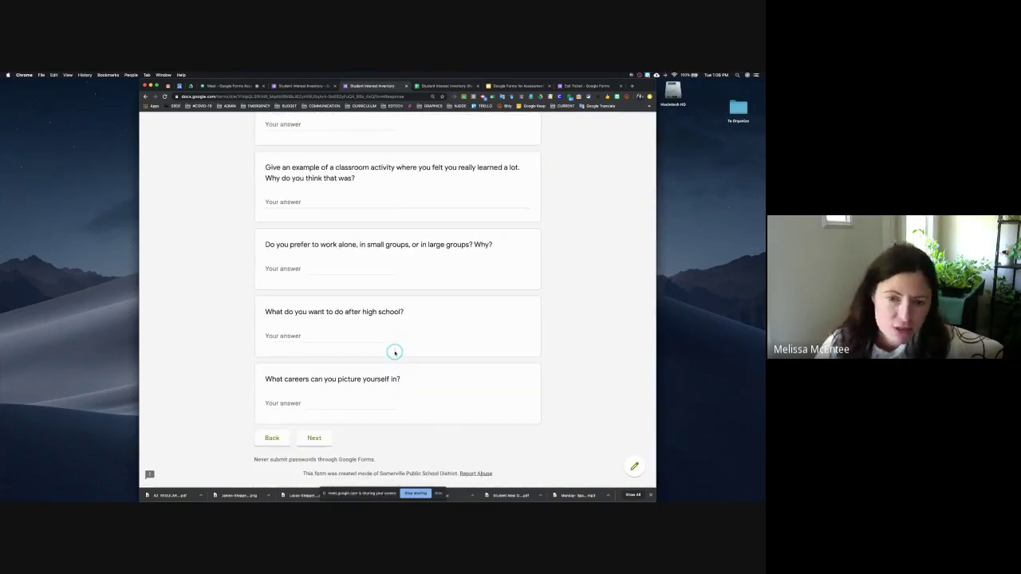
{"action": "scroll", "coordinate": [395, 352], "scroll_direction": "up", "scroll_amount": 3}
{"action": "scroll", "coordinate": [395, 351], "scroll_direction": "up", "scroll_amount": 10}
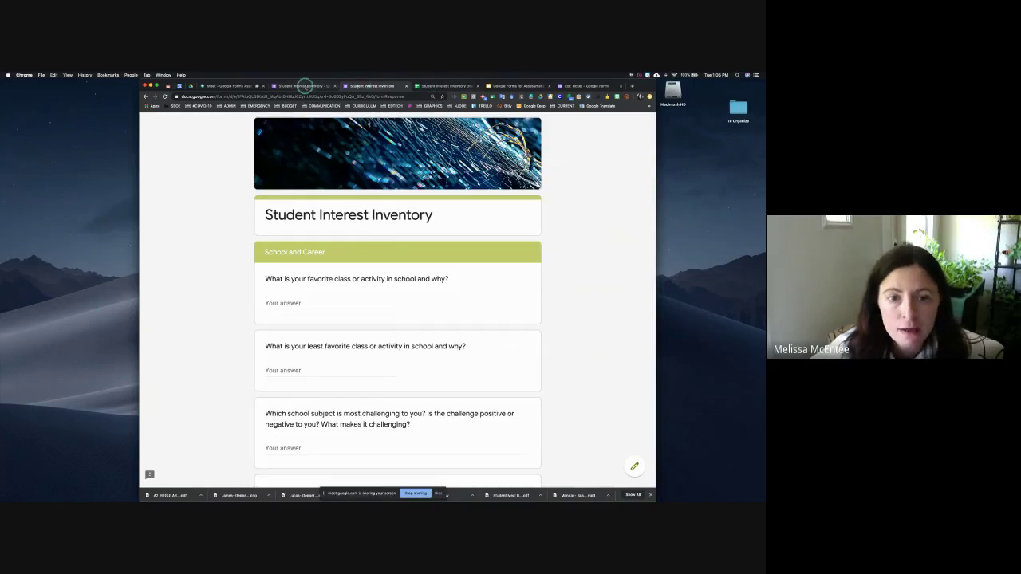
{"action": "left_click", "coordinate": [305, 85]}
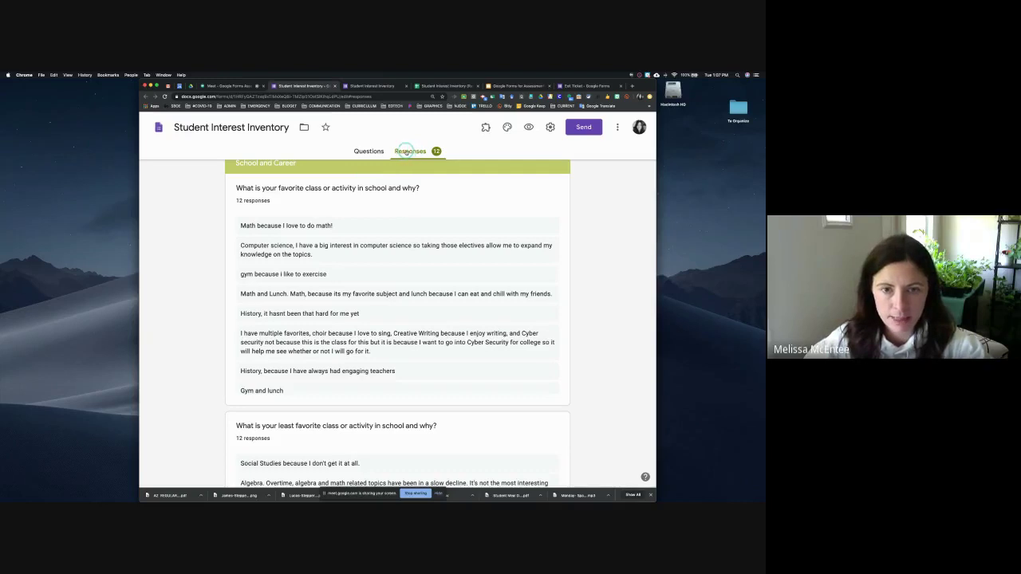
{"action": "left_click", "coordinate": [365, 151]}
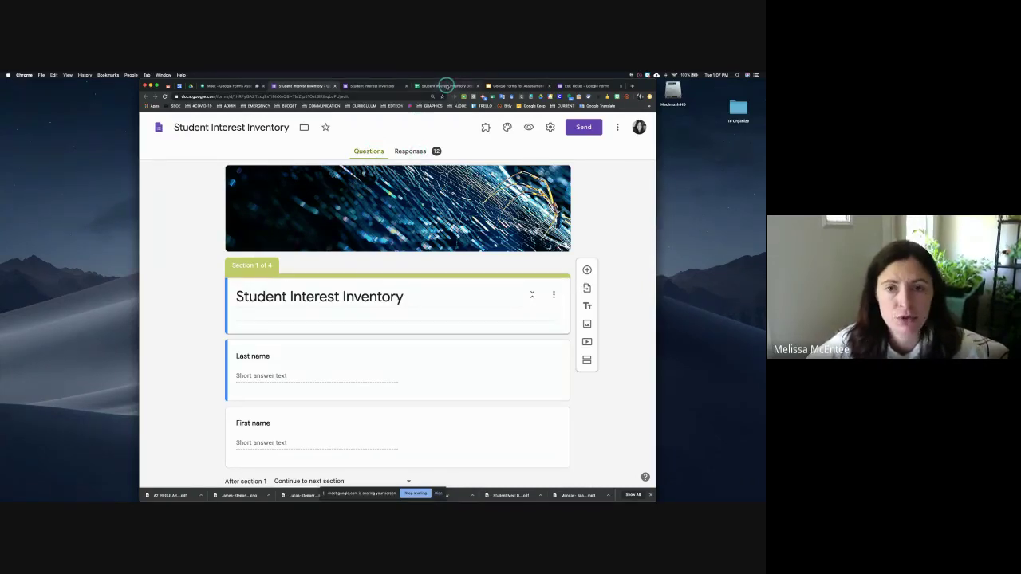
Step: In the Student Interest Inventory responses spreadsheet, enlarge the browser window and widen column F with the most challenging subject answers
{"action": "left_click", "coordinate": [447, 84]}
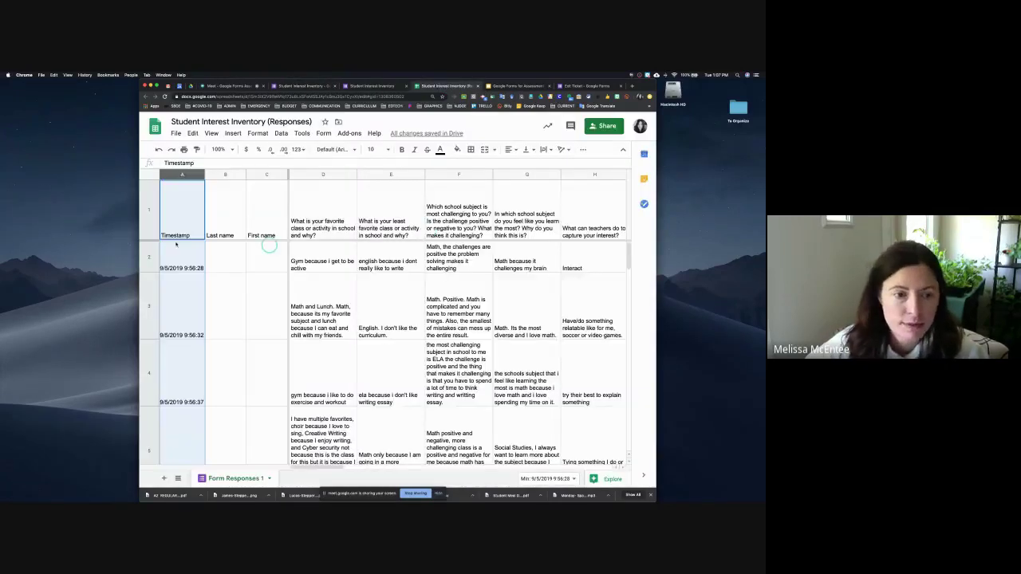
{"action": "left_click_drag", "start_coordinate": [138, 239], "coordinate": [86, 239]}
{"action": "left_click_drag", "start_coordinate": [656, 278], "coordinate": [712, 278]}
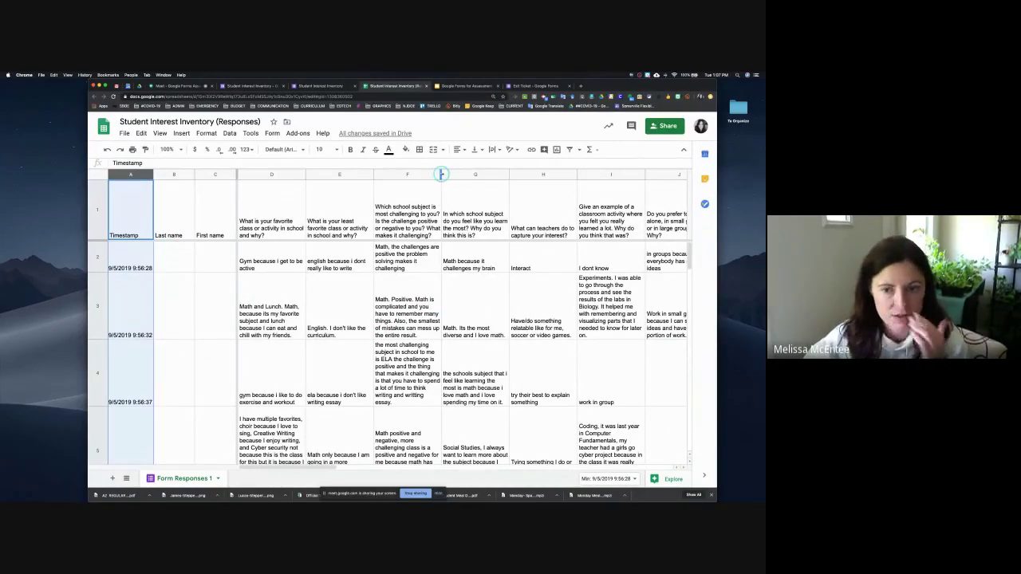
{"action": "left_click_drag", "start_coordinate": [442, 174], "coordinate": [457, 174]}
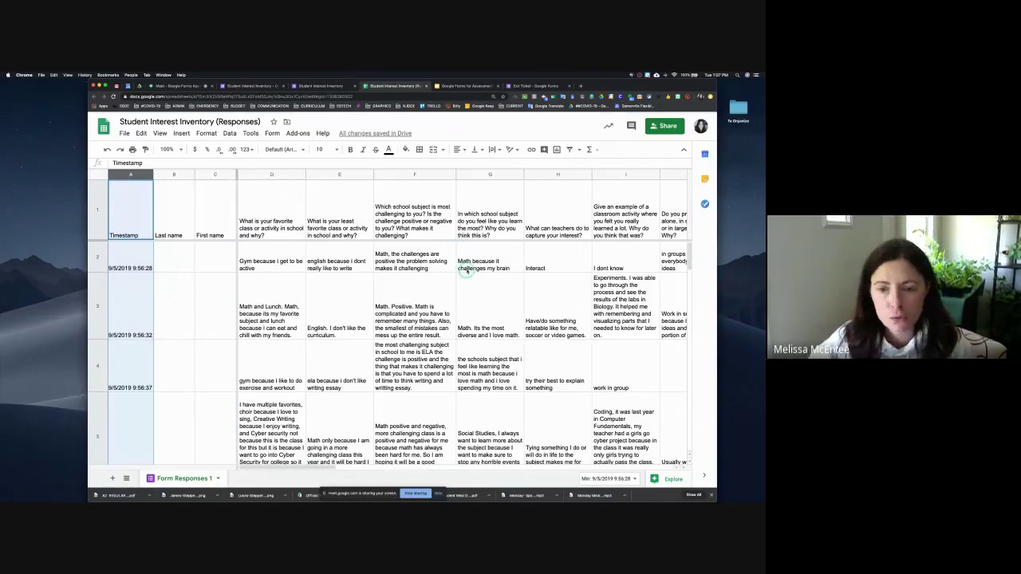
Step: Examine the student answers across the responses sheet, including the part-time job column and the "Do you like to read?" column
{"action": "scroll", "coordinate": [465, 270], "scroll_direction": "right", "scroll_amount": 5}
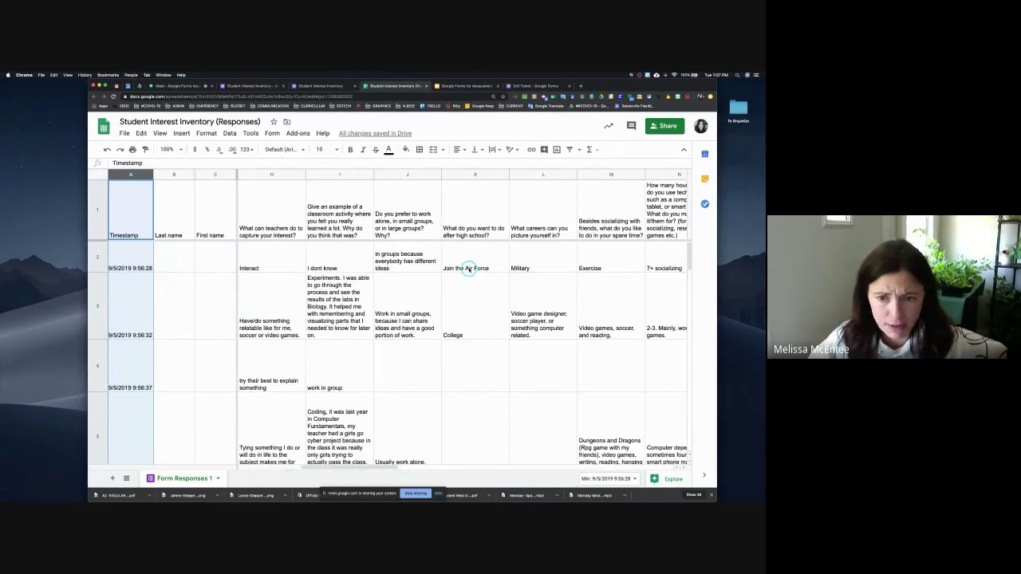
{"action": "scroll", "coordinate": [469, 269], "scroll_direction": "right", "scroll_amount": 5}
{"action": "scroll", "coordinate": [469, 269], "scroll_direction": "right", "scroll_amount": 3}
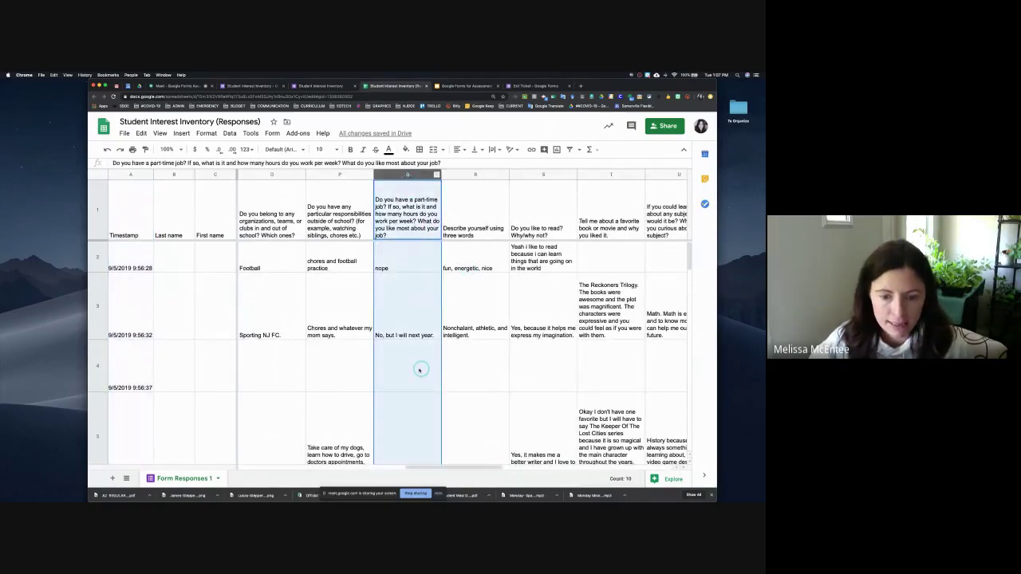
{"action": "scroll", "coordinate": [420, 364], "scroll_direction": "down", "scroll_amount": 5}
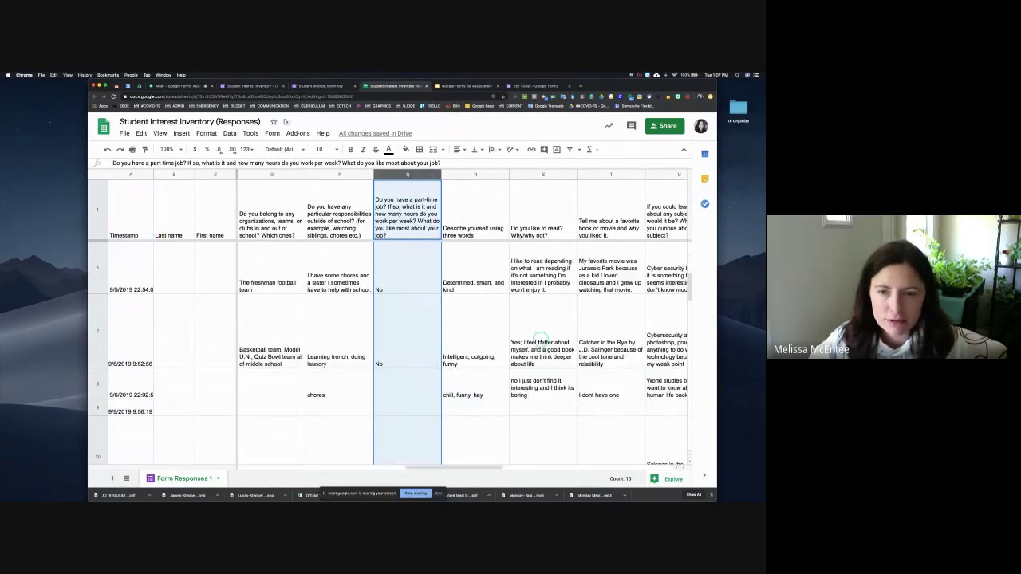
{"action": "left_click", "coordinate": [541, 174]}
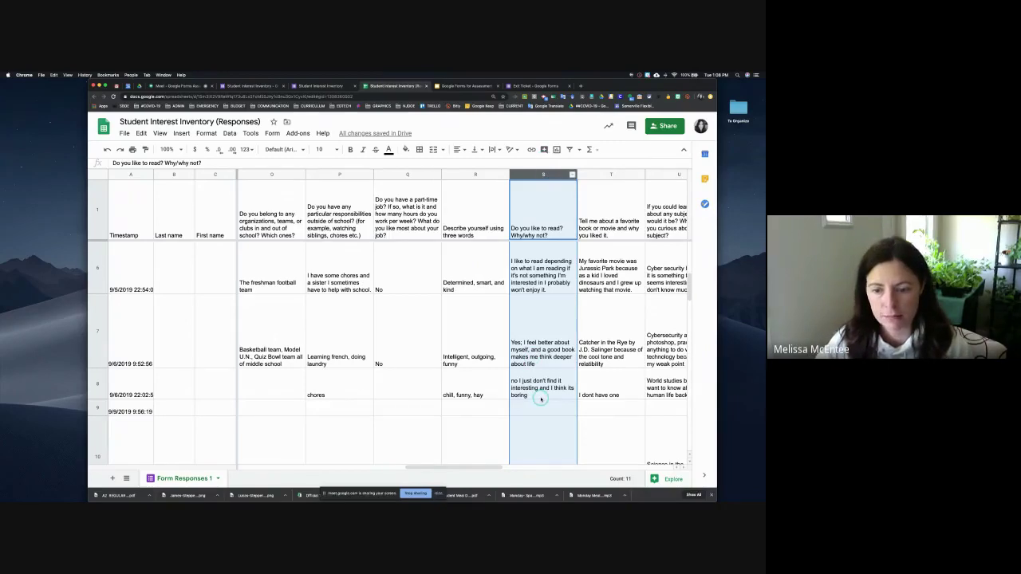
{"action": "scroll", "coordinate": [540, 395], "scroll_direction": "down", "scroll_amount": 5}
{"action": "scroll", "coordinate": [540, 398], "scroll_direction": "up", "scroll_amount": 10}
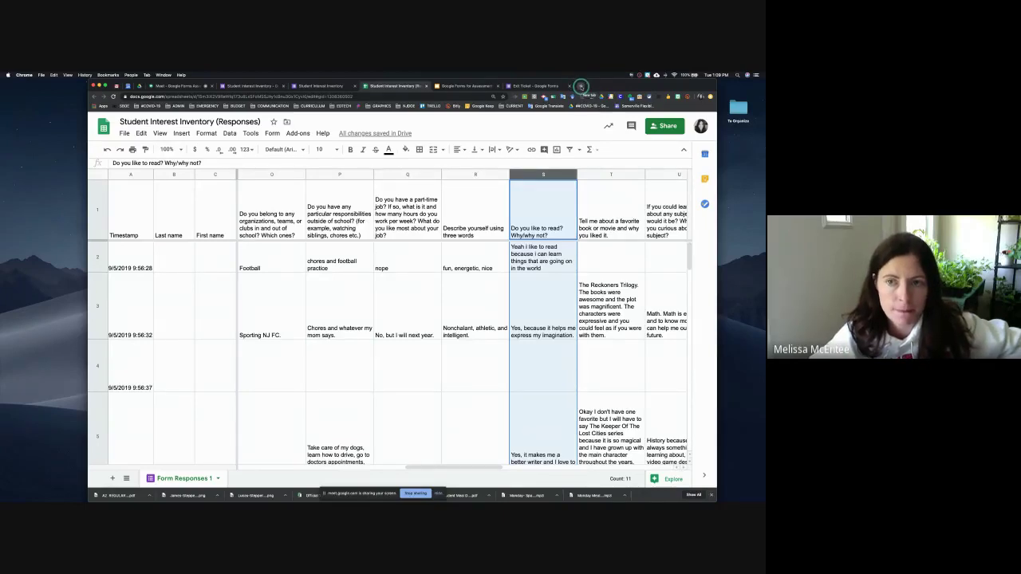
Step: Create a new blank Google Form in a new browser tab using the forms.new address
{"action": "left_click", "coordinate": [582, 86]}
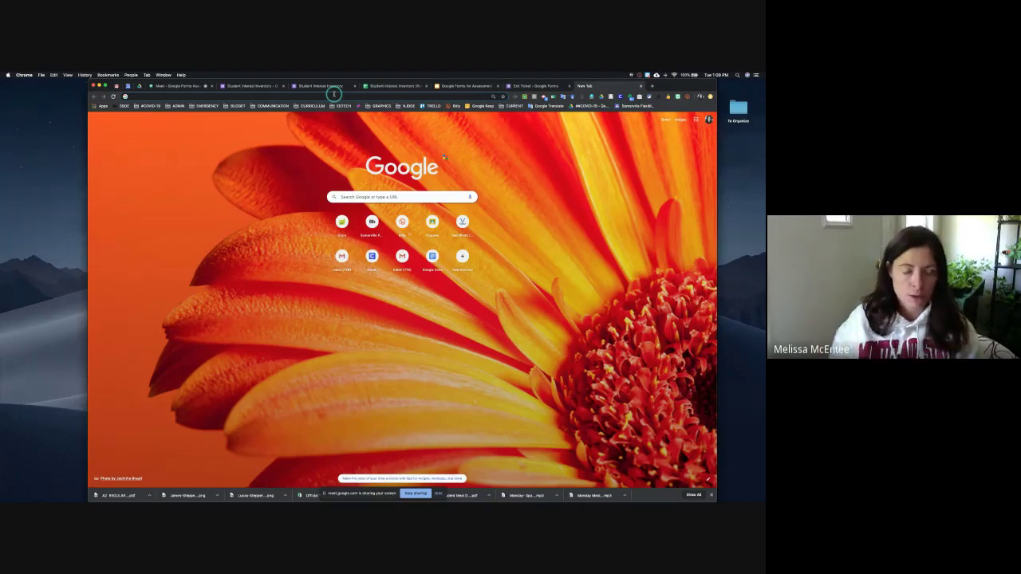
{"action": "type", "text": "f"}
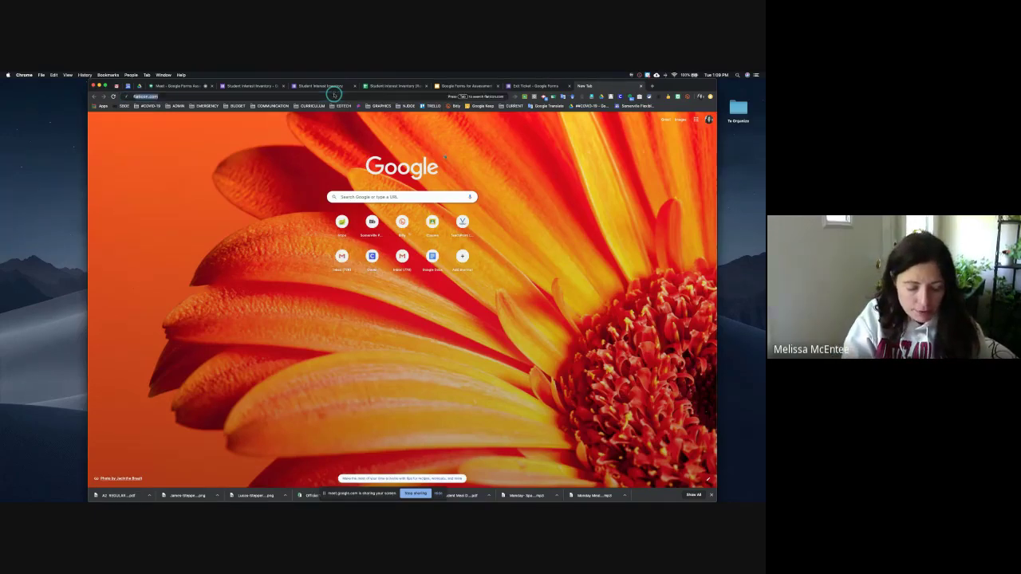
{"action": "type", "text": "orms"}
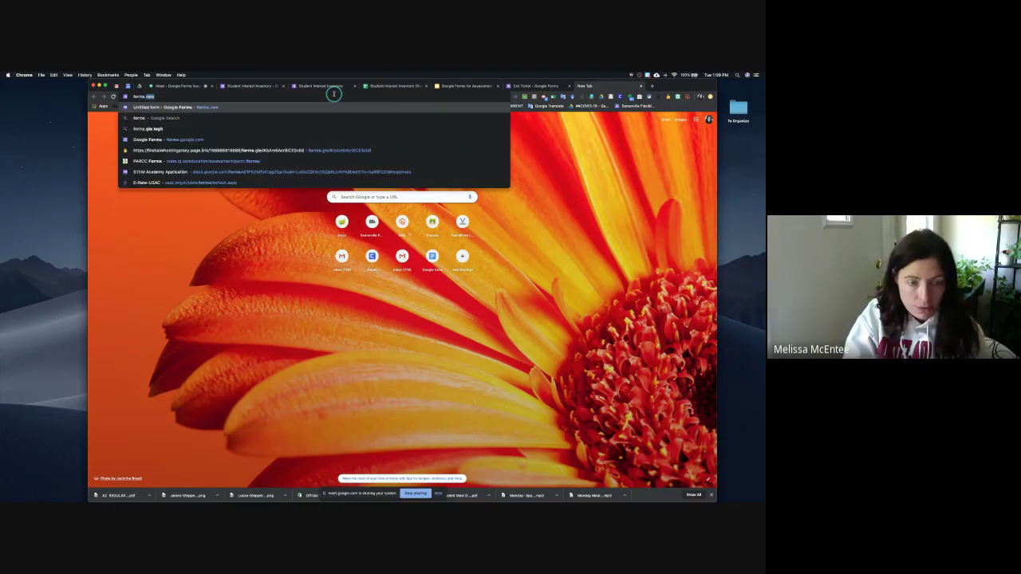
{"action": "type", "text": ".new"}
{"action": "key", "text": "Return"}
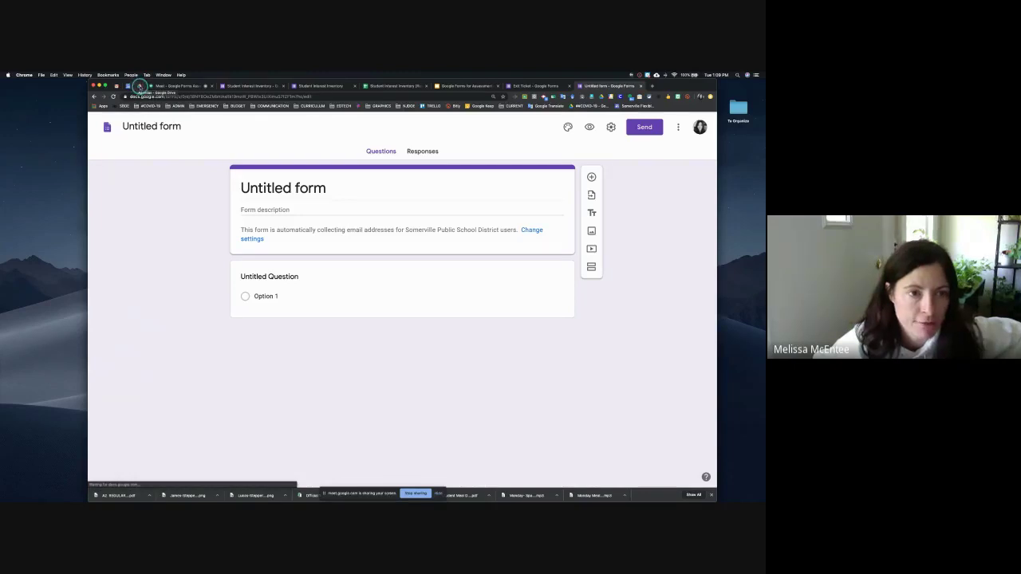
Step: In Google Drive, view the additional file types that can be created, including Google Forms, and return to the untitled form
{"action": "left_click", "coordinate": [138, 85]}
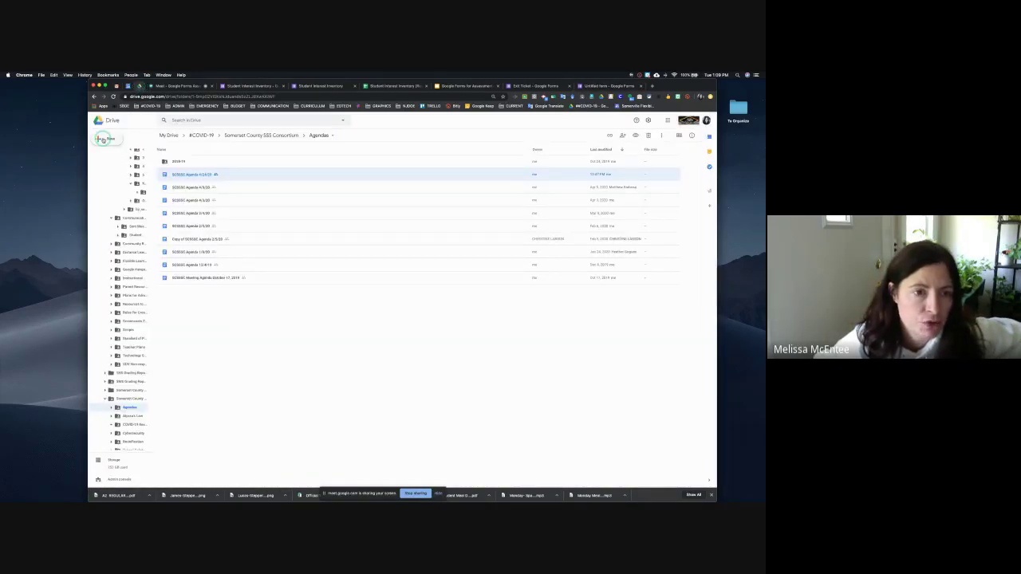
{"action": "left_click", "coordinate": [102, 139]}
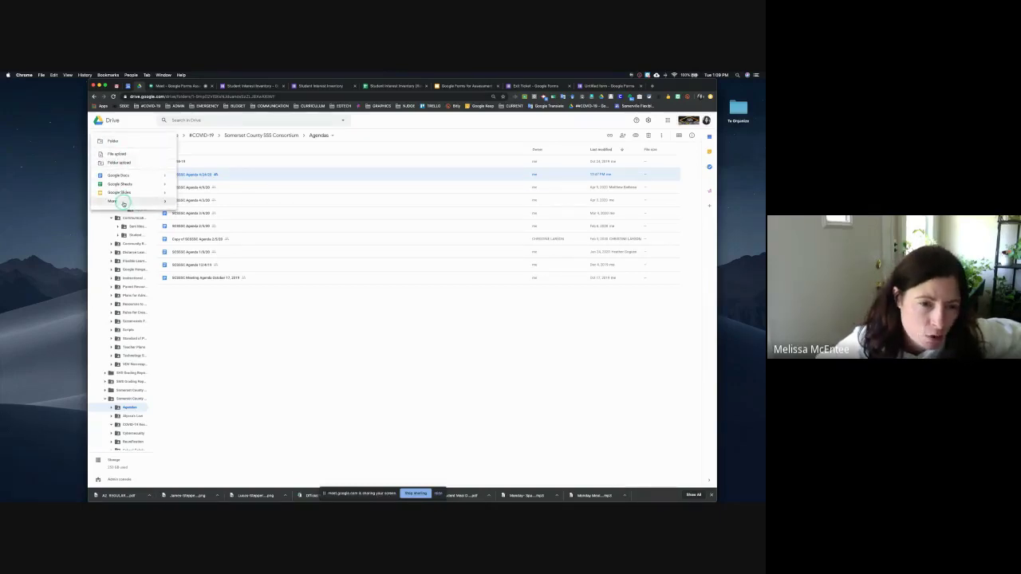
{"action": "left_click", "coordinate": [123, 203]}
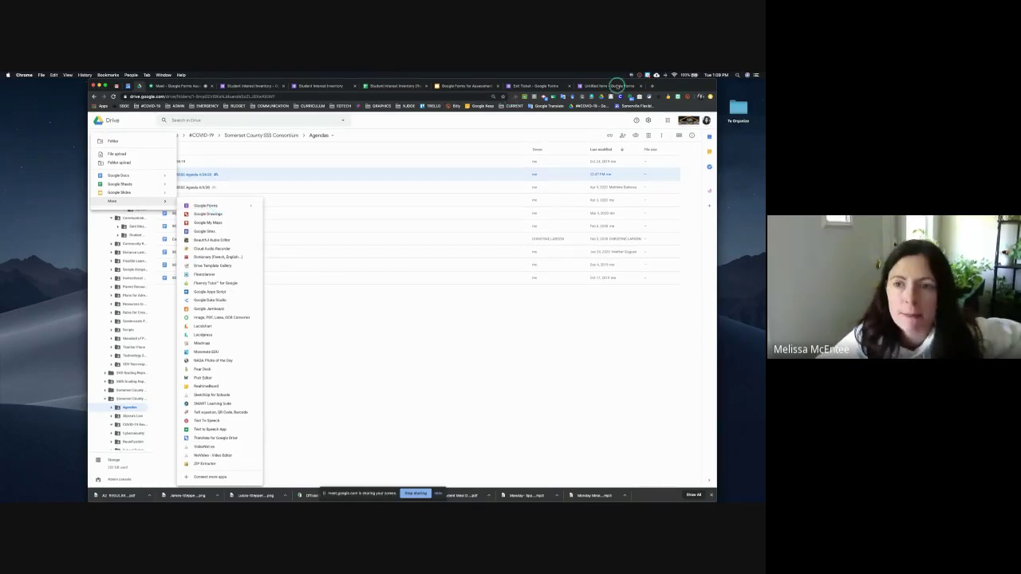
{"action": "left_click", "coordinate": [617, 85]}
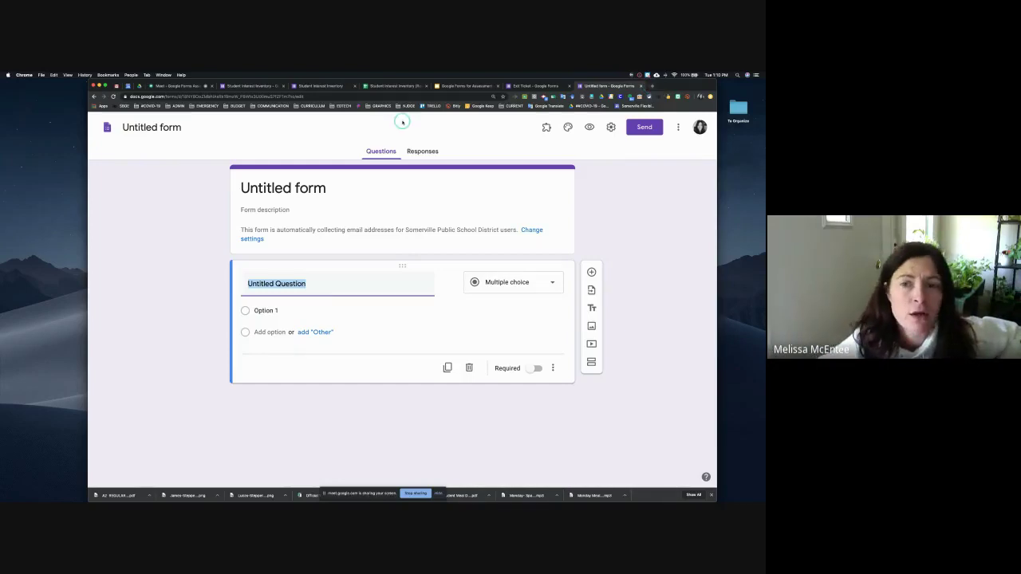
Step: Name the form "Quiz for 4/28/20", carry that name into its heading, and narrow the browser window
{"action": "double_click", "coordinate": [147, 127]}
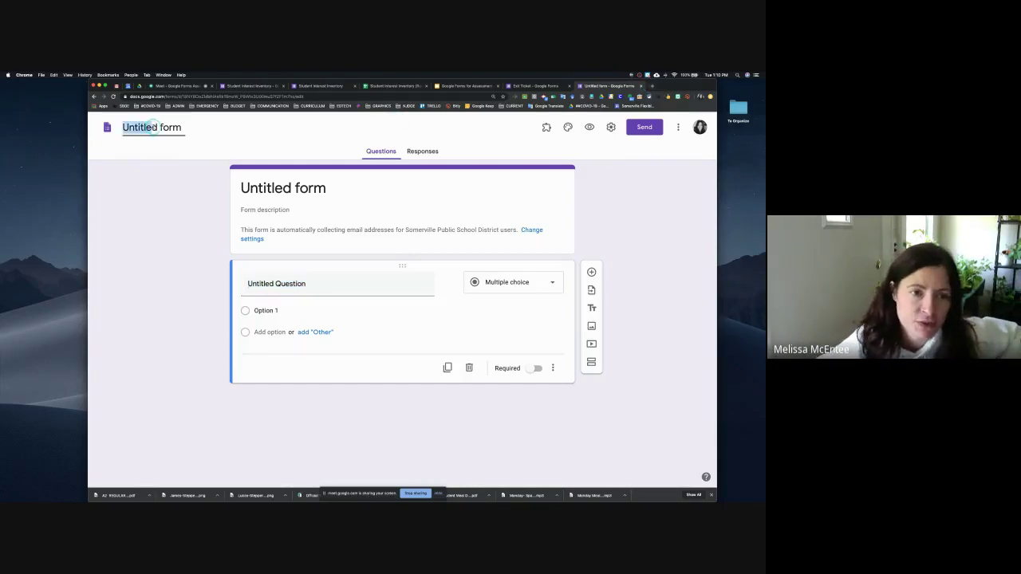
{"action": "left_click_drag", "start_coordinate": [183, 129], "coordinate": [120, 130]}
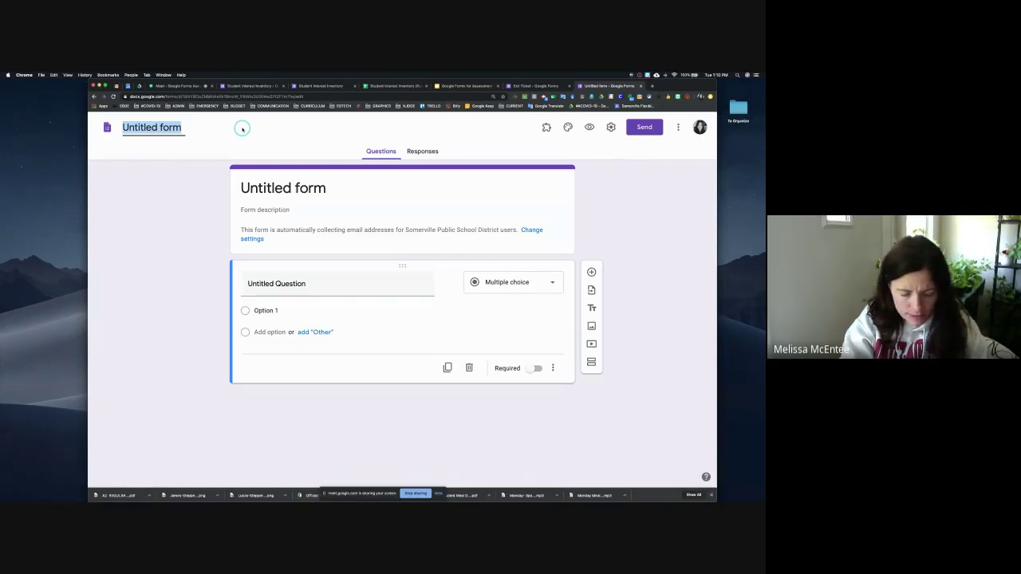
{"action": "type", "text": "Quiz"}
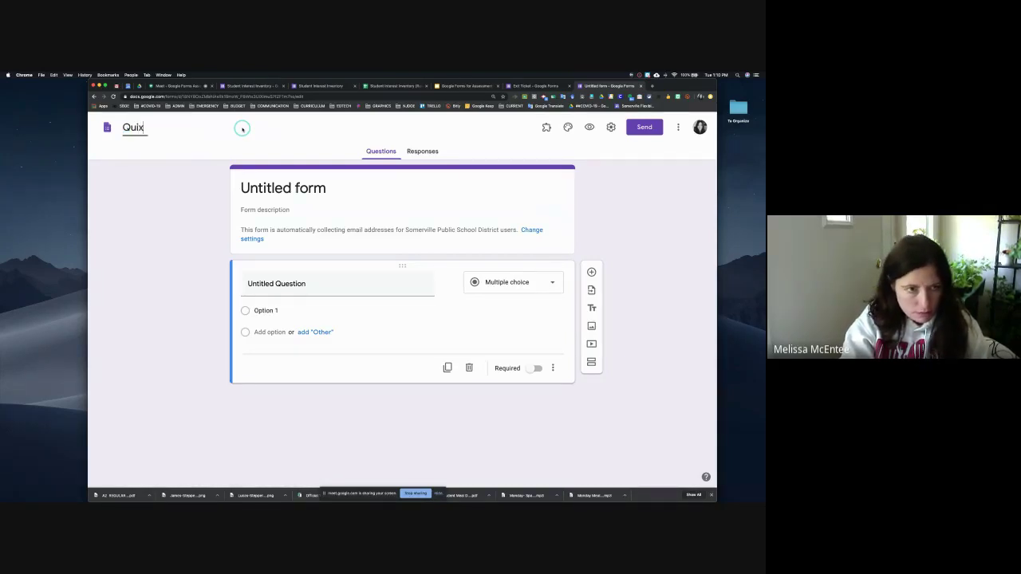
{"action": "type", "text": " for "}
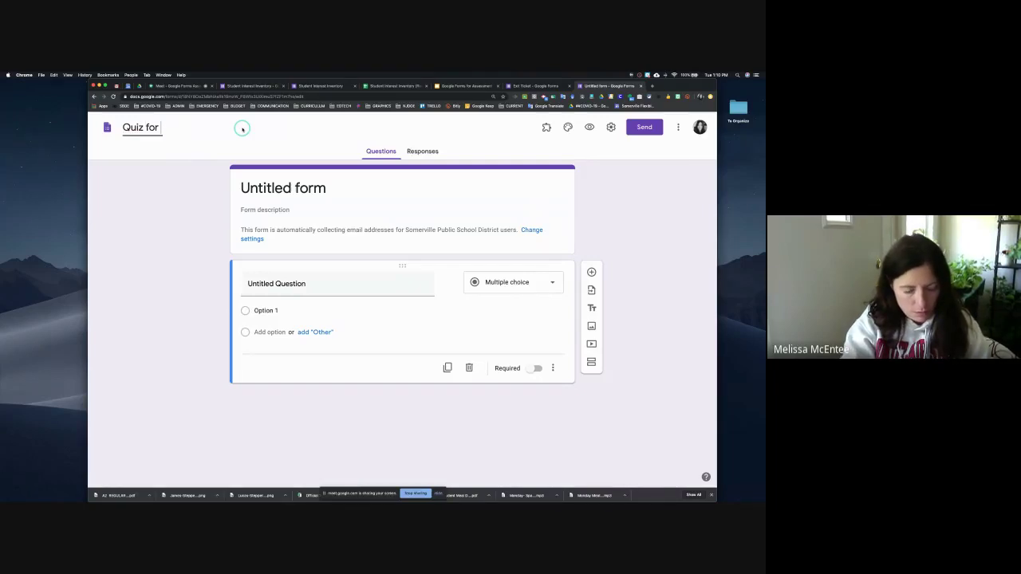
{"action": "type", "text": "4/"}
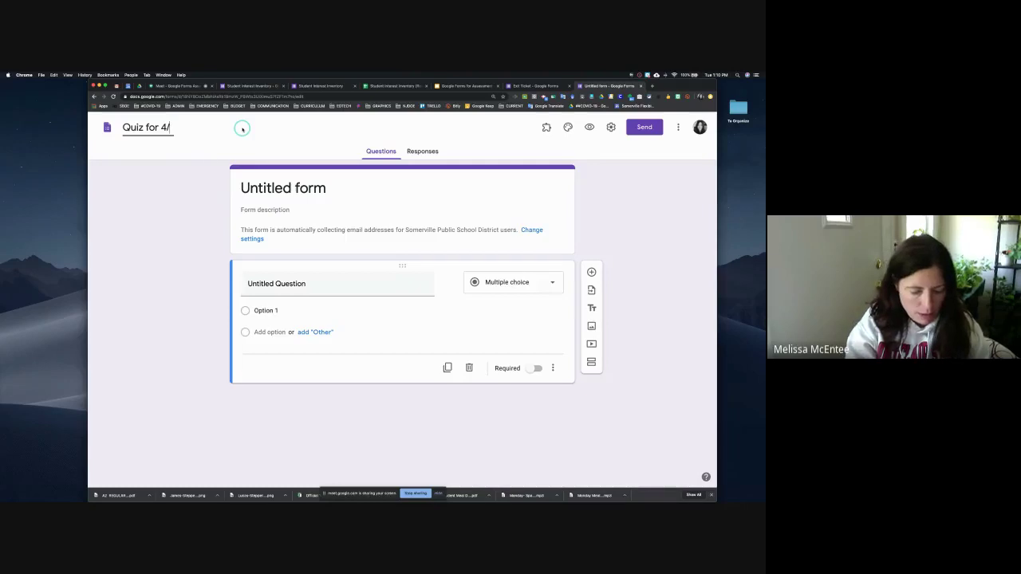
{"action": "type", "text": "28"}
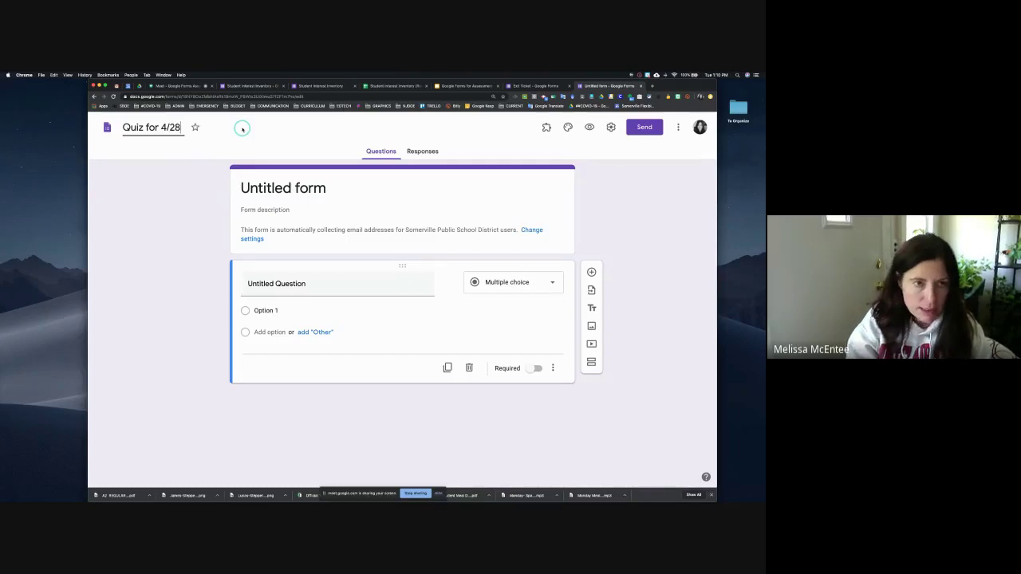
{"action": "type", "text": "/20"}
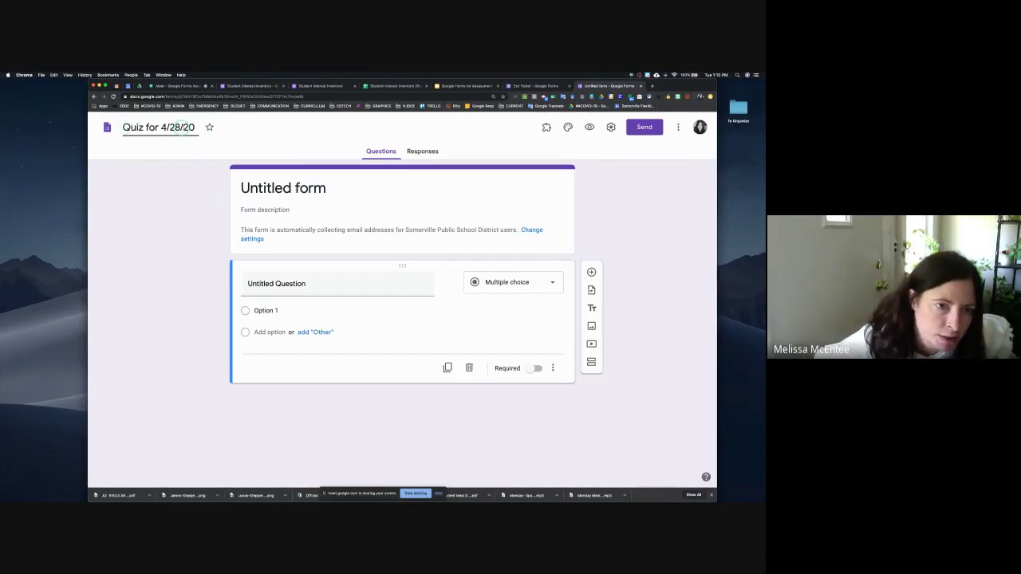
{"action": "left_click", "coordinate": [301, 189]}
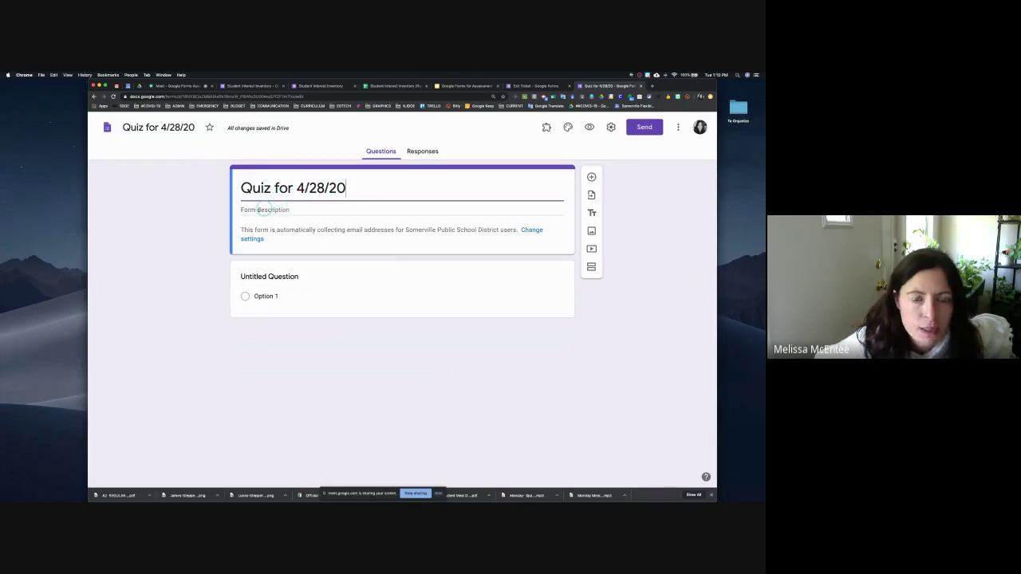
{"action": "left_click", "coordinate": [262, 210]}
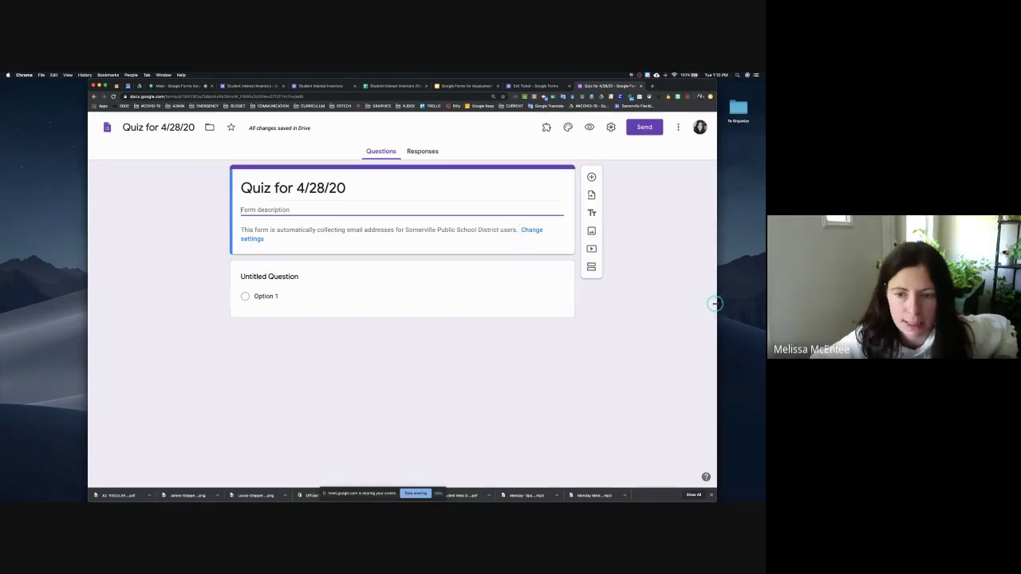
{"action": "left_click_drag", "start_coordinate": [714, 303], "coordinate": [655, 311]}
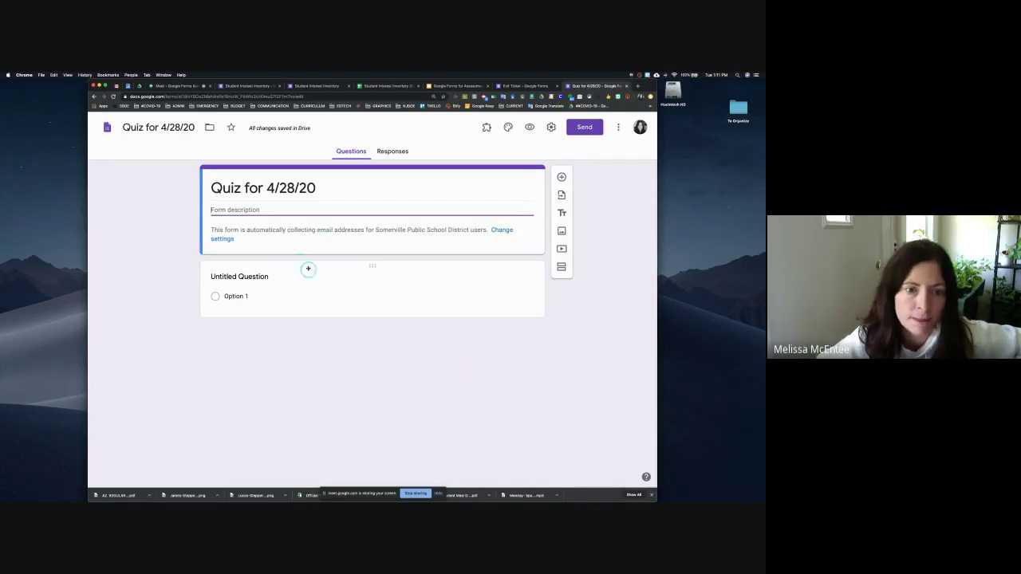
Step: Turn the untitled question into a required short-answer question titled "1. First Name"
{"action": "left_click", "coordinate": [252, 276]}
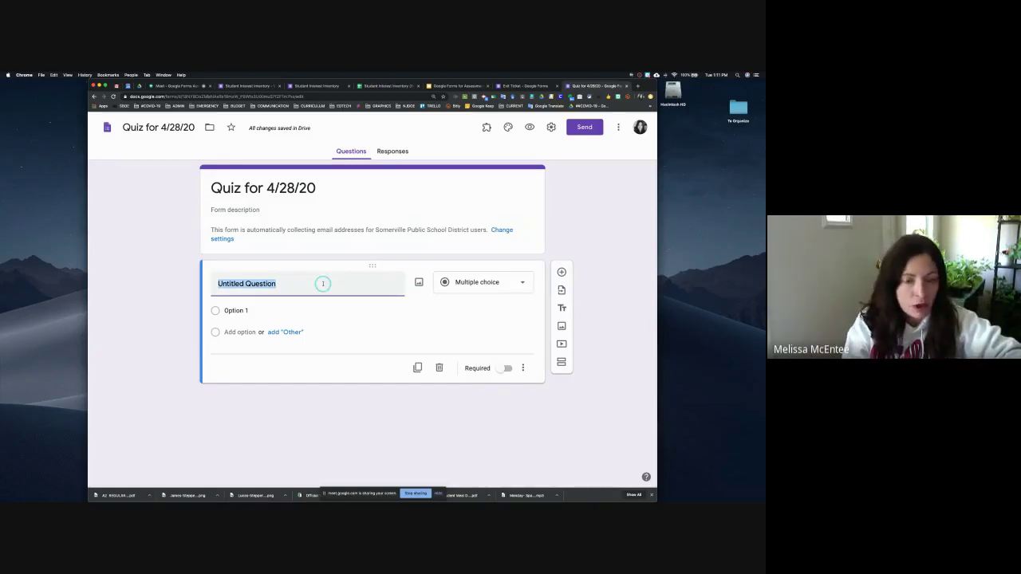
{"action": "type", "text": "1."}
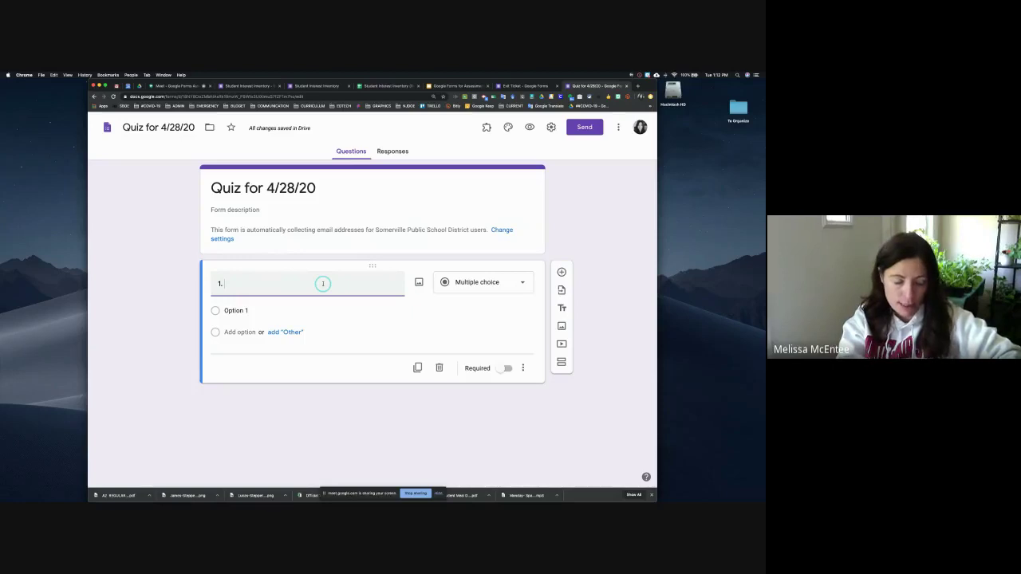
{"action": "type", "text": "First Name"}
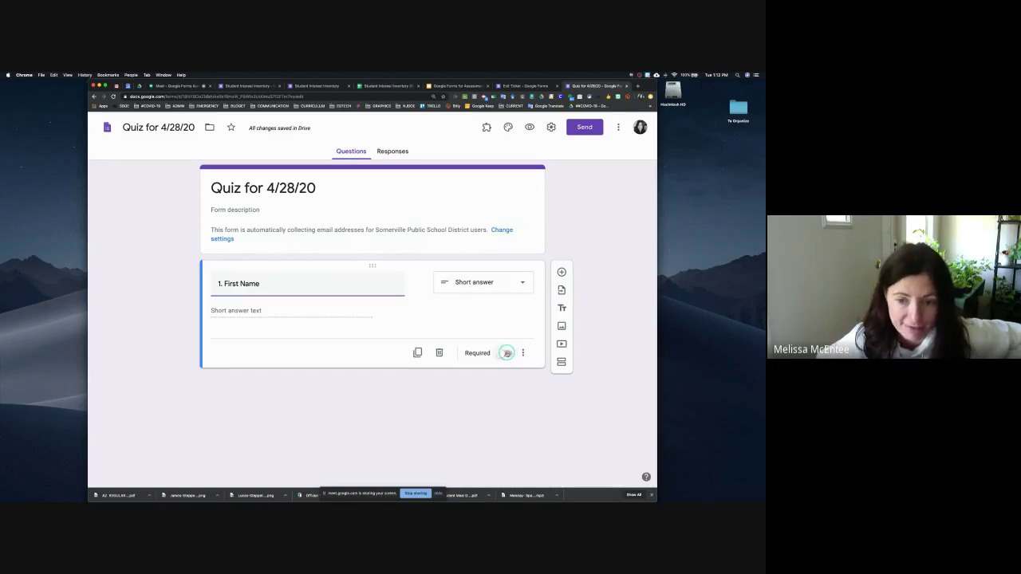
{"action": "left_click", "coordinate": [508, 353]}
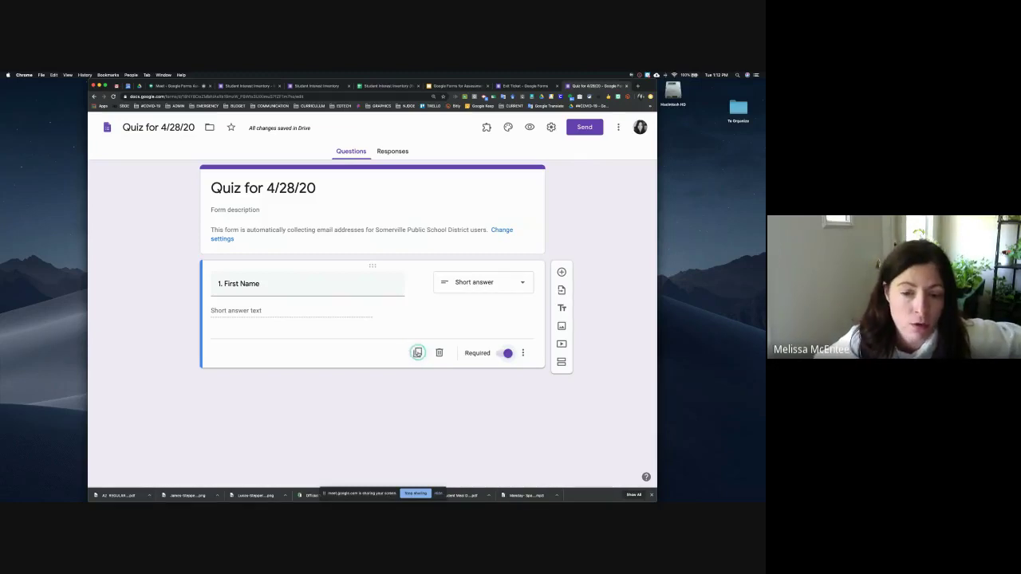
Step: Duplicate the first name question and retitle the copy "2. Last Name"
{"action": "left_click", "coordinate": [417, 352]}
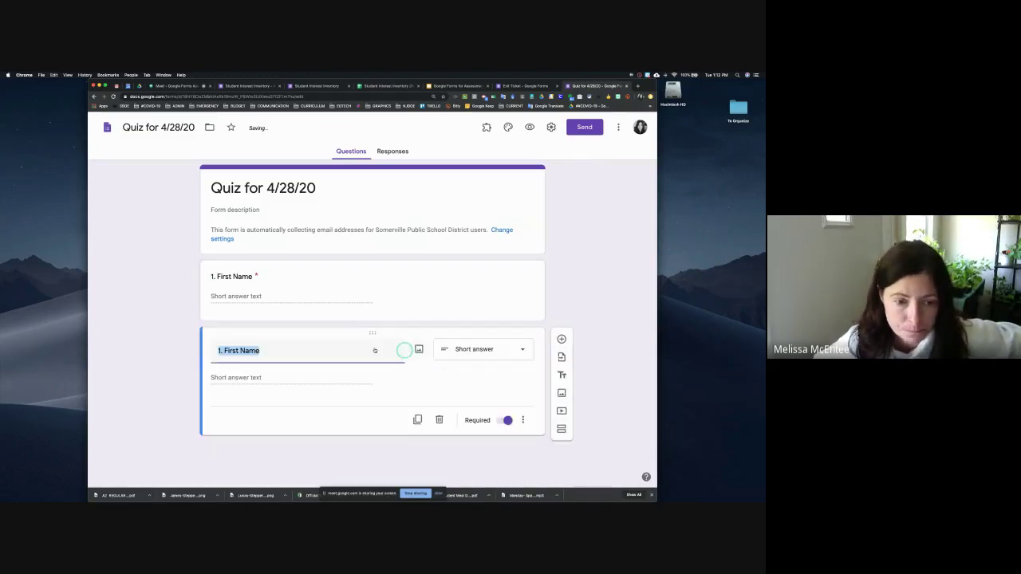
{"action": "left_click", "coordinate": [231, 352]}
{"action": "left_click_drag", "start_coordinate": [231, 352], "coordinate": [220, 352]}
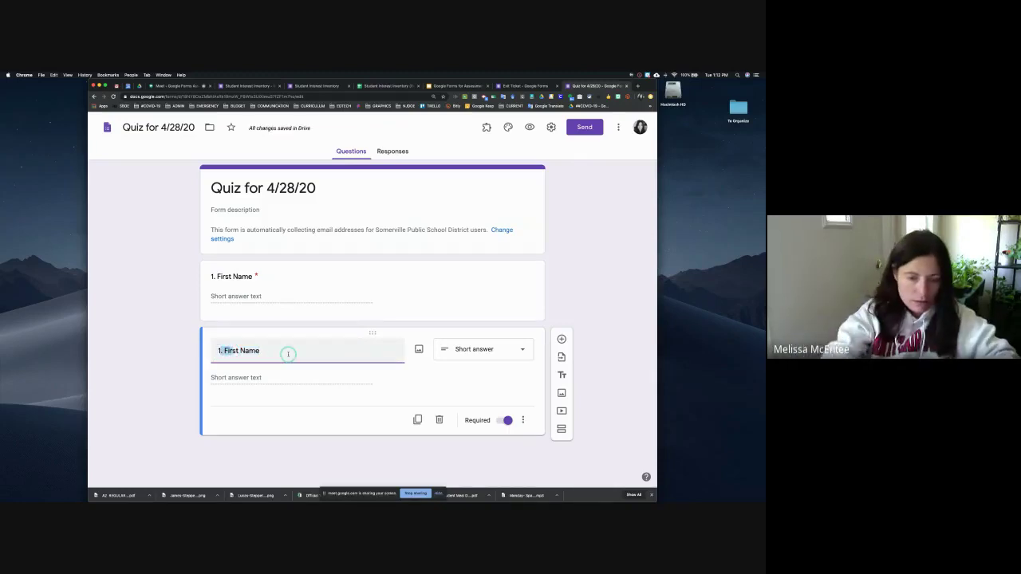
{"action": "key", "text": "BackSpace"}
{"action": "type", "text": "2. La"}
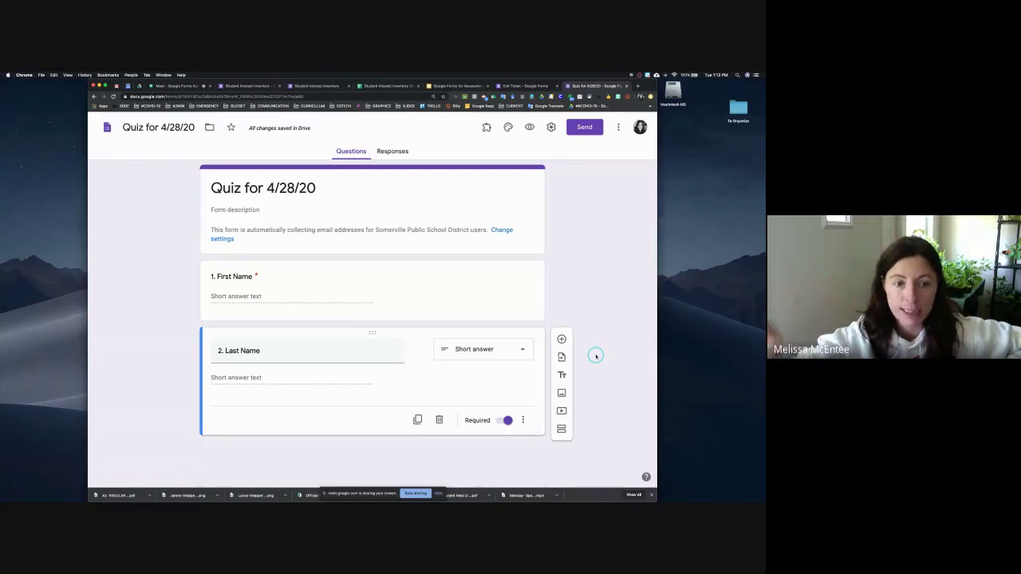
Step: Look at the separate last name and first name columns in the Student Interest Inventory responses sheet, and return to the quiz form
{"action": "left_click", "coordinate": [385, 85]}
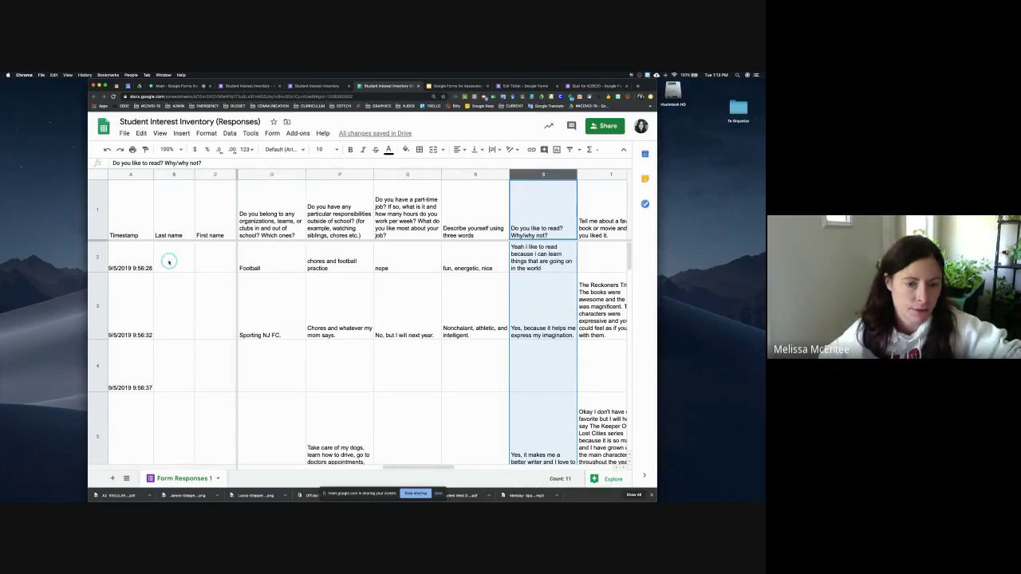
{"action": "left_click", "coordinate": [589, 85]}
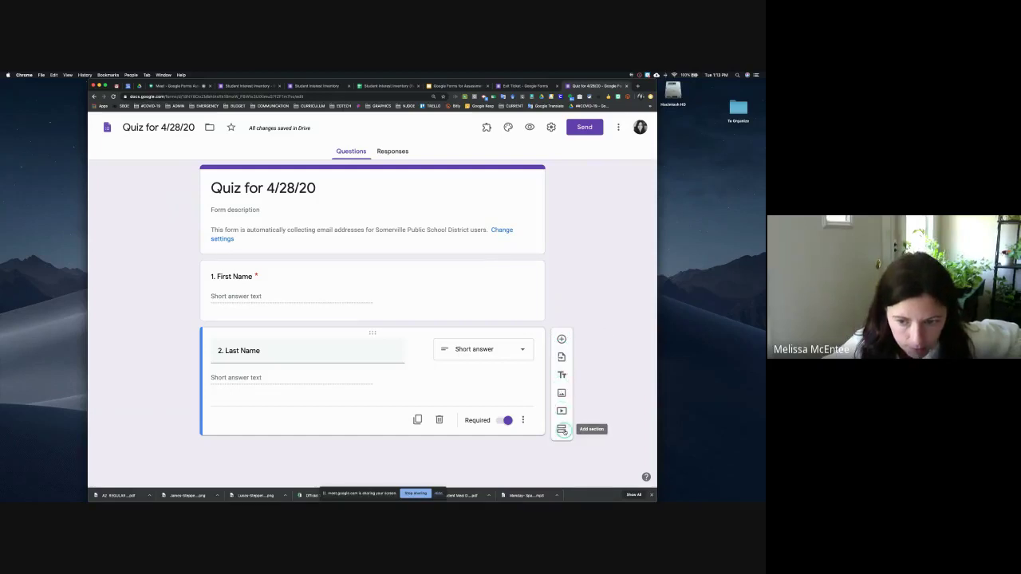
Step: Add a question below the last name question and set its type to Dropdown
{"action": "left_click", "coordinate": [562, 339]}
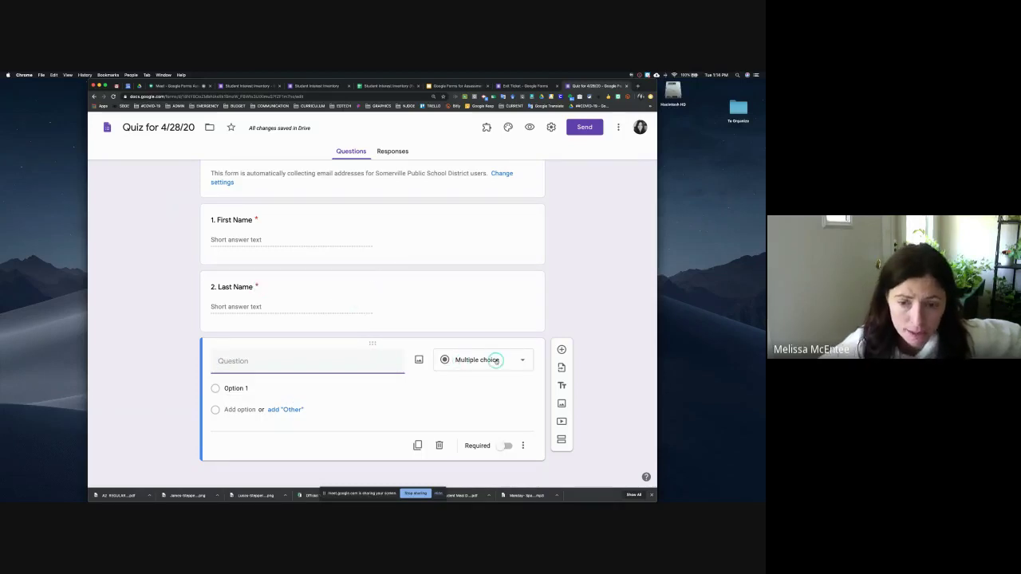
{"action": "left_click", "coordinate": [523, 360]}
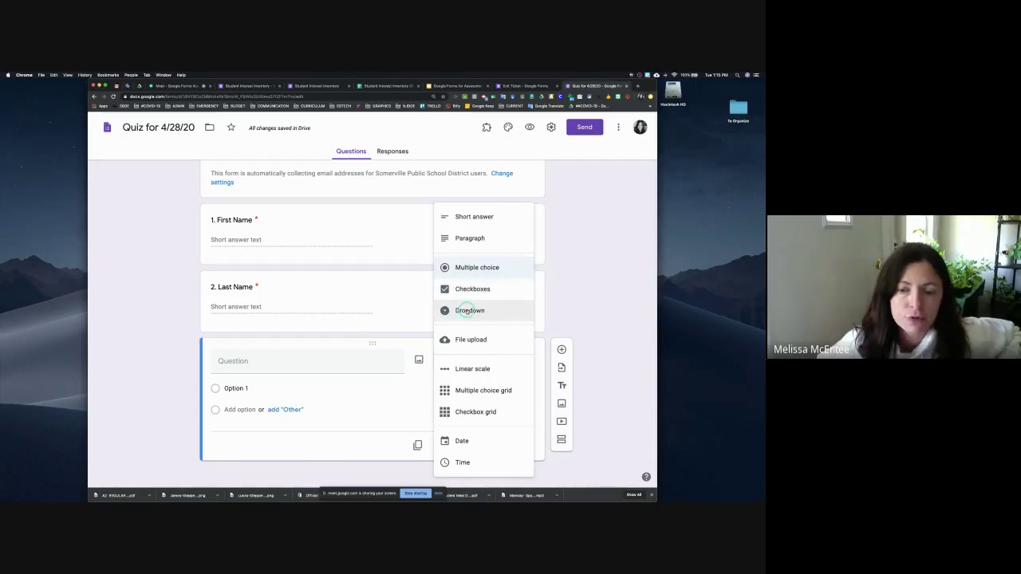
{"action": "left_click", "coordinate": [469, 310]}
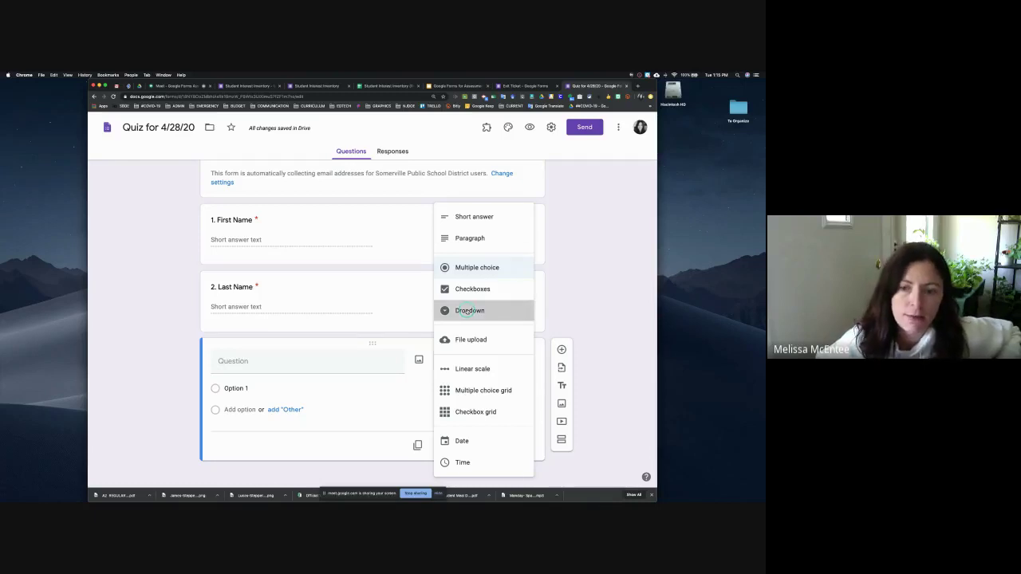
{"action": "left_click", "coordinate": [245, 389]}
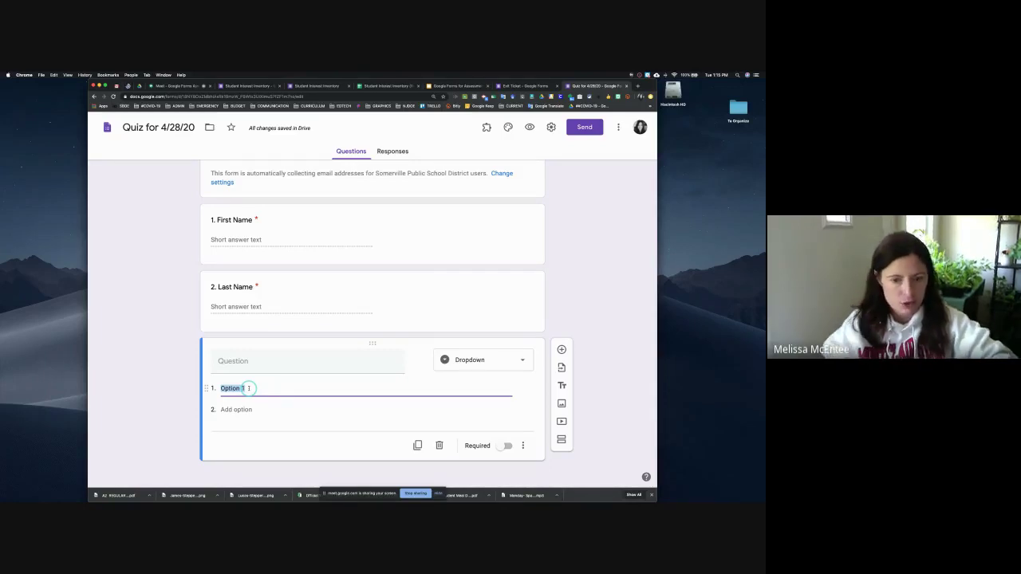
Step: Title the new dropdown question "3. What is 2x2?"
{"action": "left_click", "coordinate": [233, 360]}
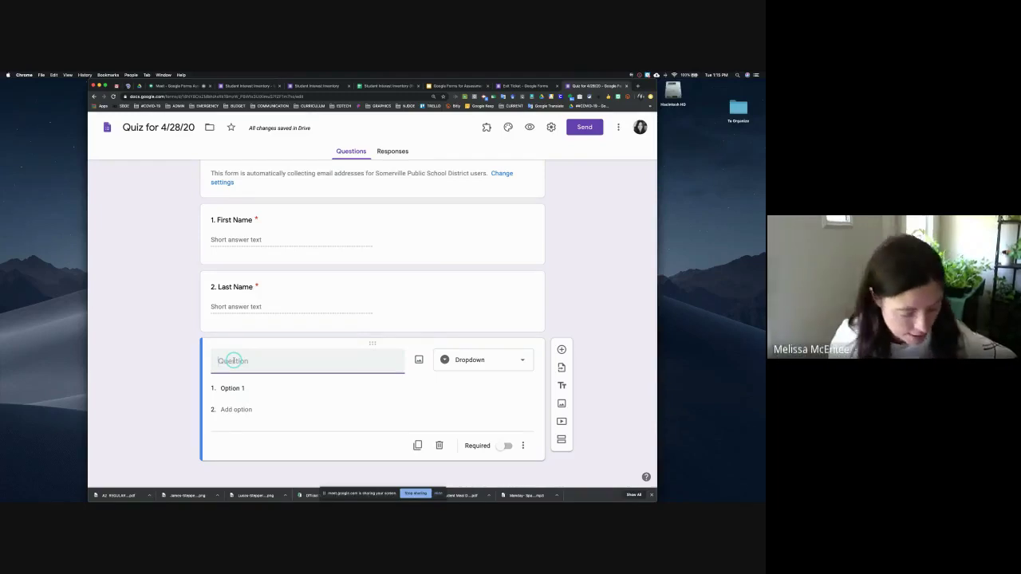
{"action": "type", "text": "2."}
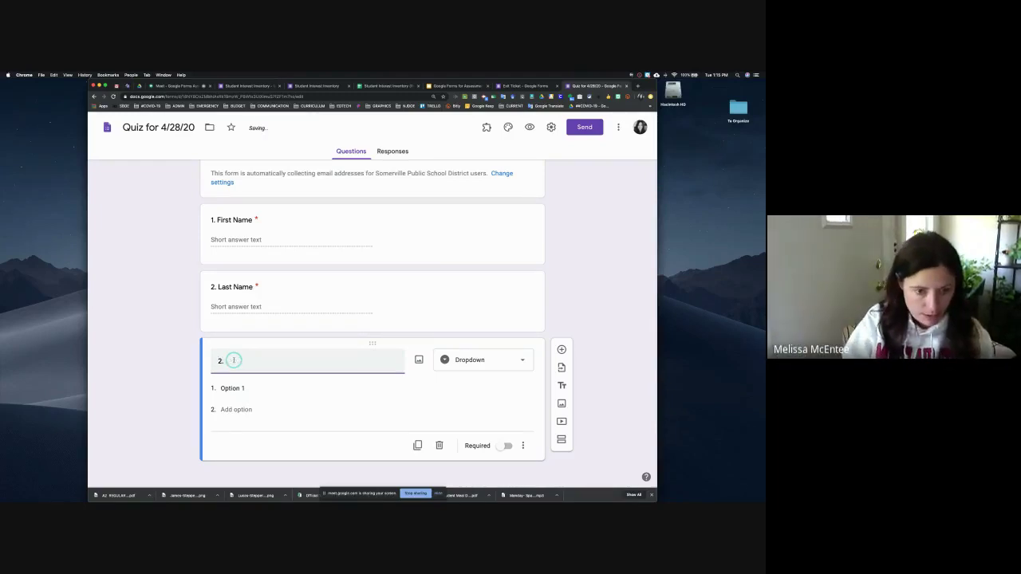
{"action": "key", "text": "BackSpace"}
{"action": "key", "text": "BackSpace"}
{"action": "type", "text": "3. W"}
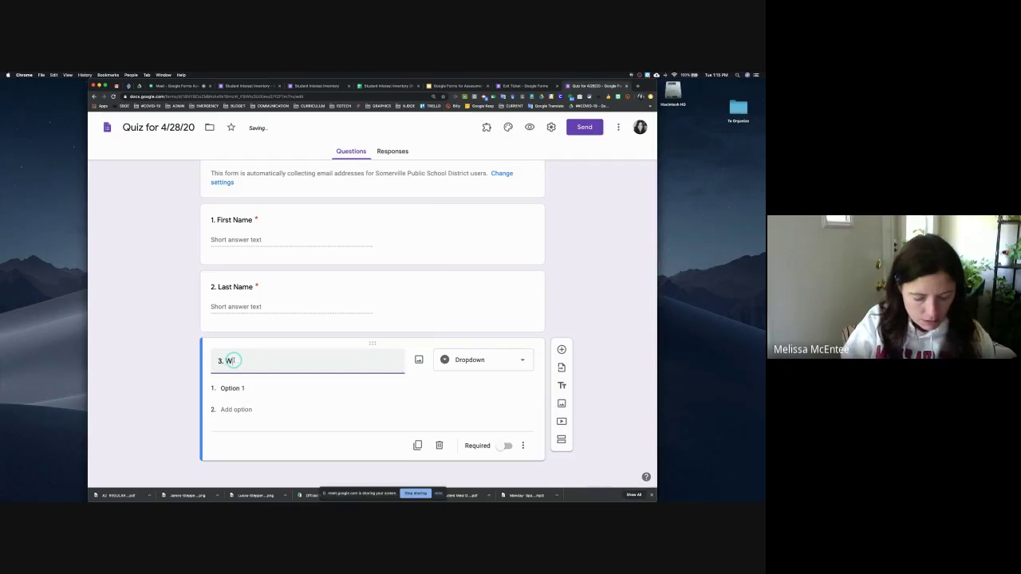
{"action": "type", "text": "hat is 2"}
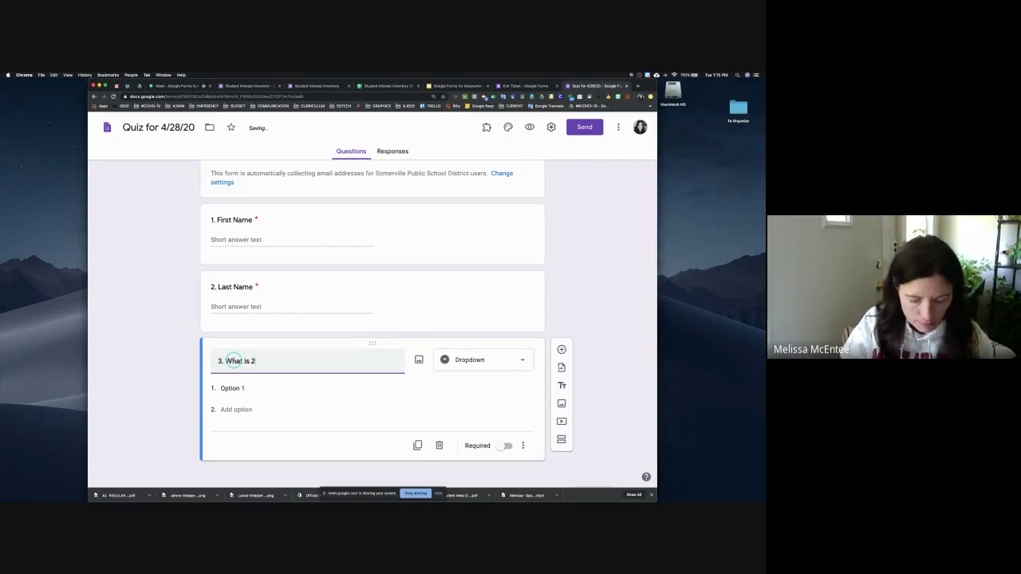
{"action": "type", "text": "x2"}
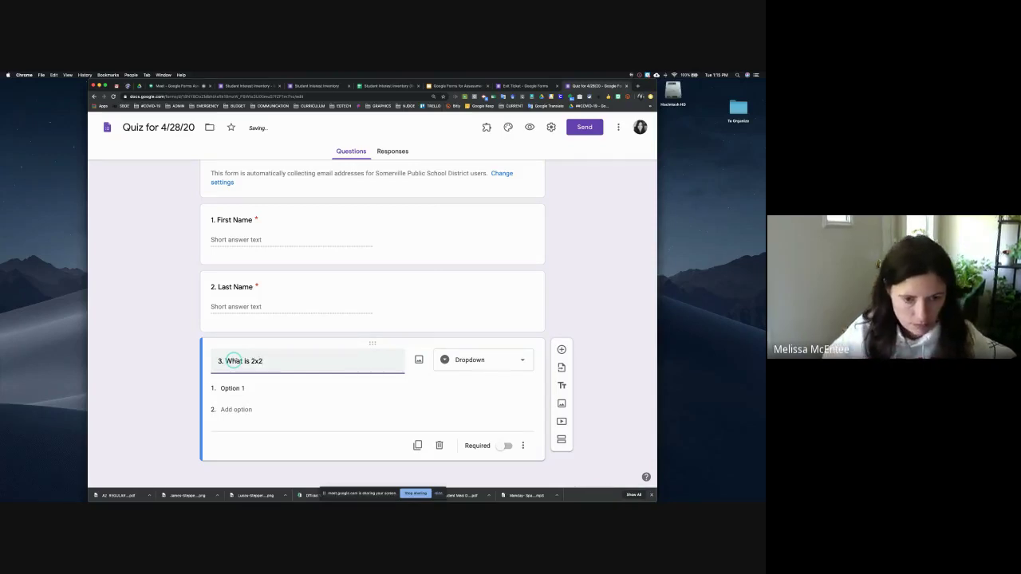
{"action": "type", "text": "?"}
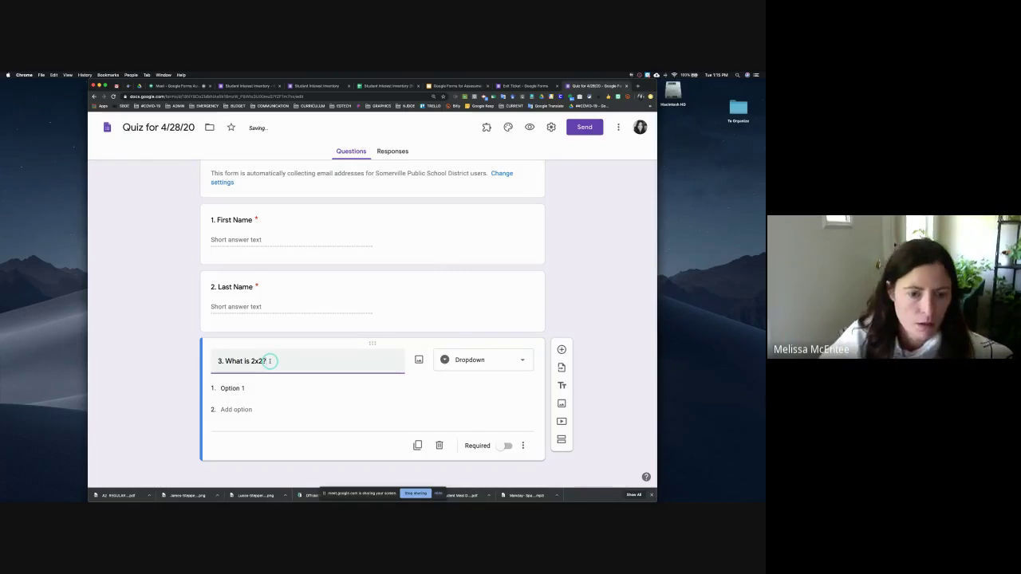
Step: Give the "What is 2x2?" dropdown the answer options 4, 3, 2, 1 and 8, using the suggested values for 2 and 1
{"action": "left_click", "coordinate": [231, 388]}
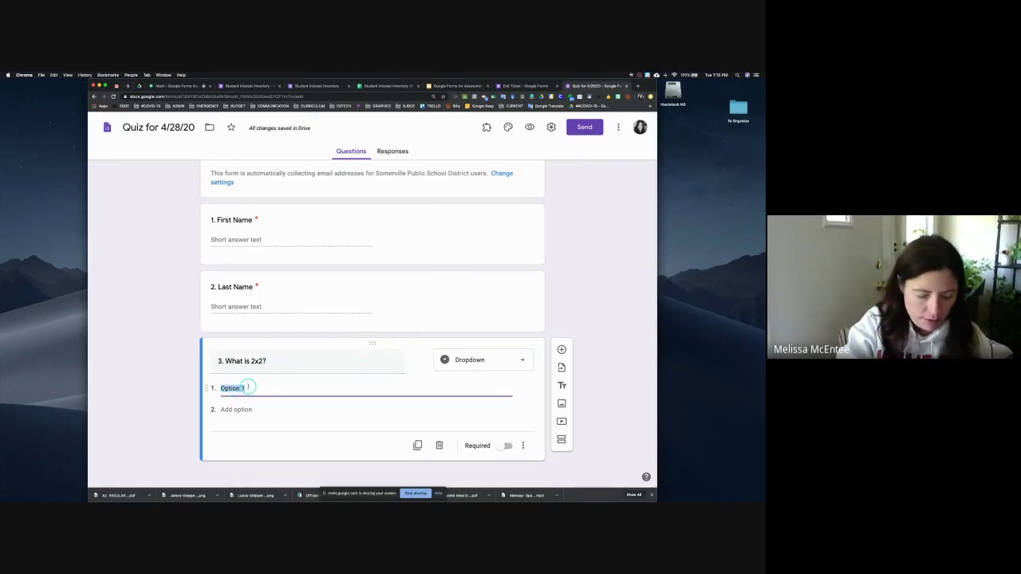
{"action": "type", "text": "4"}
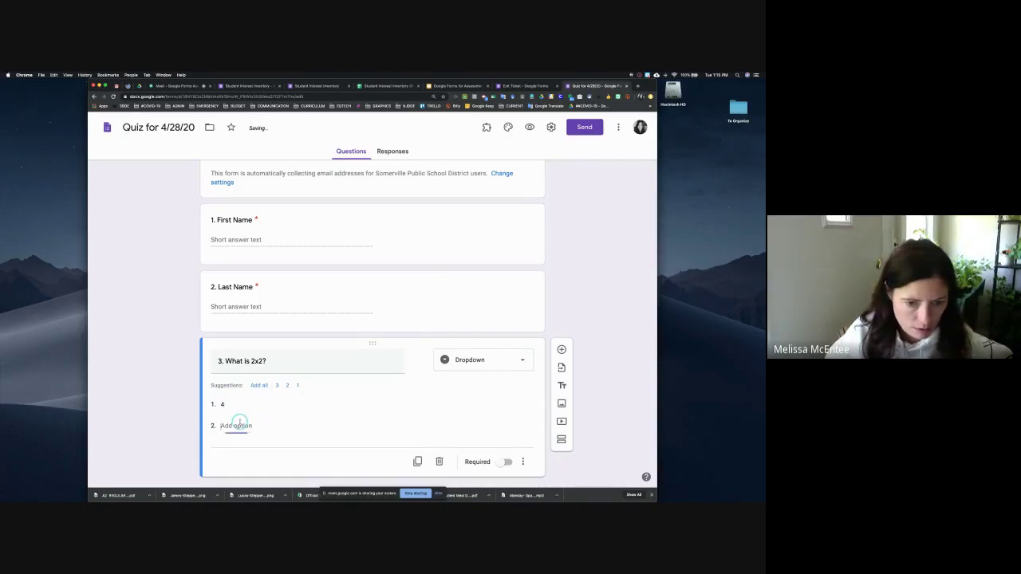
{"action": "left_click", "coordinate": [238, 426]}
{"action": "type", "text": "3"}
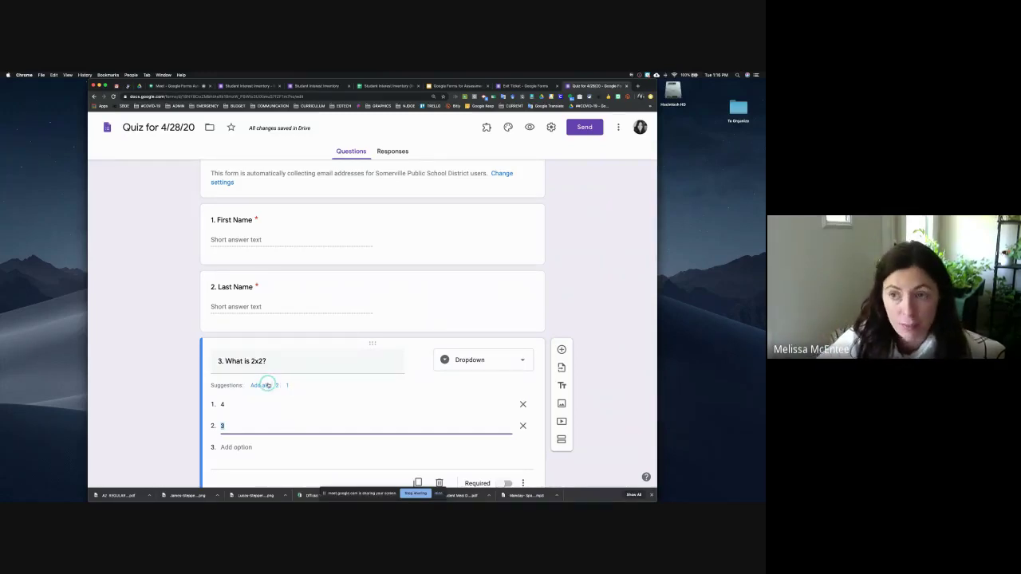
{"action": "left_click", "coordinate": [262, 385]}
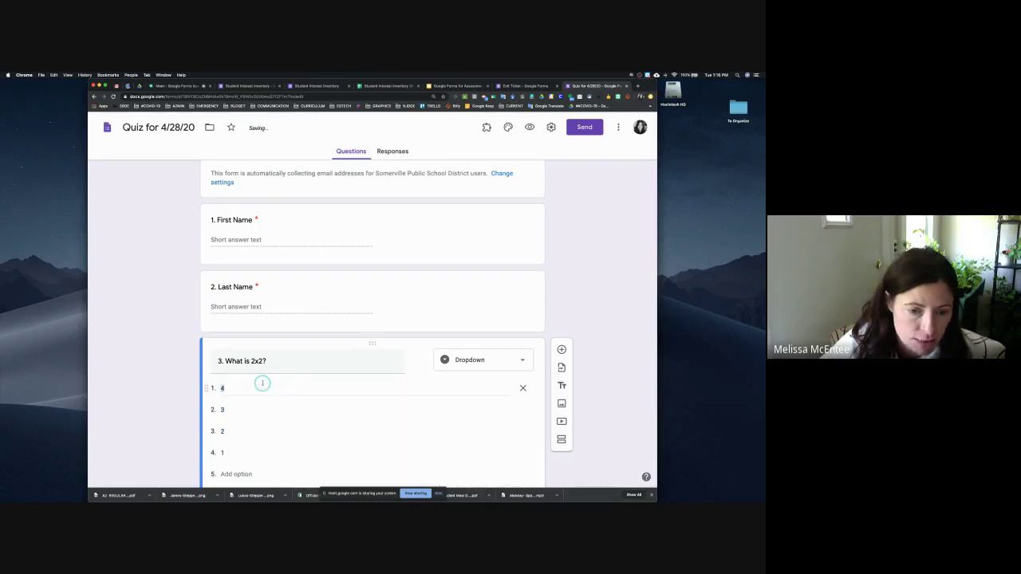
{"action": "left_click", "coordinate": [229, 390]}
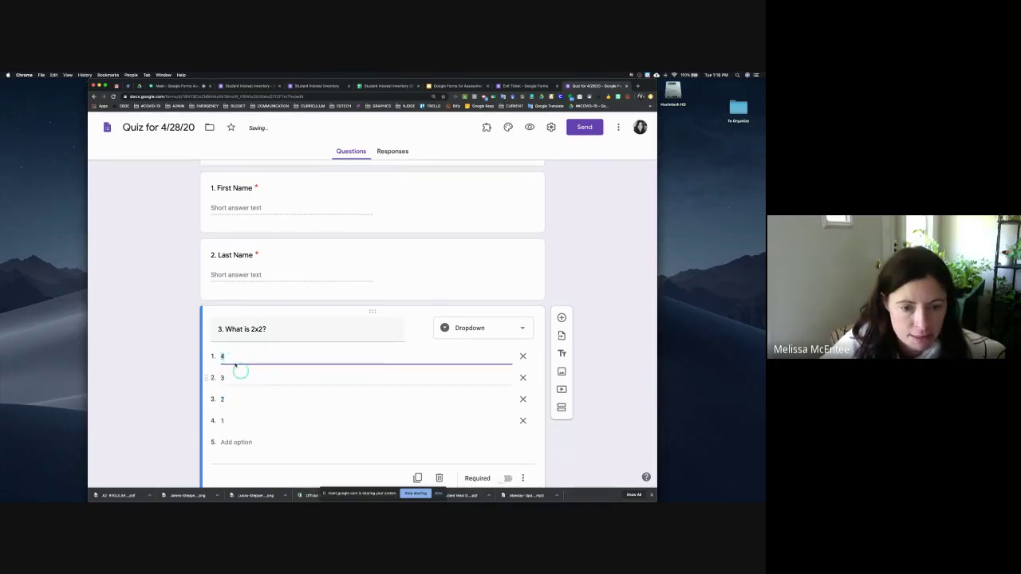
{"action": "left_click", "coordinate": [231, 442]}
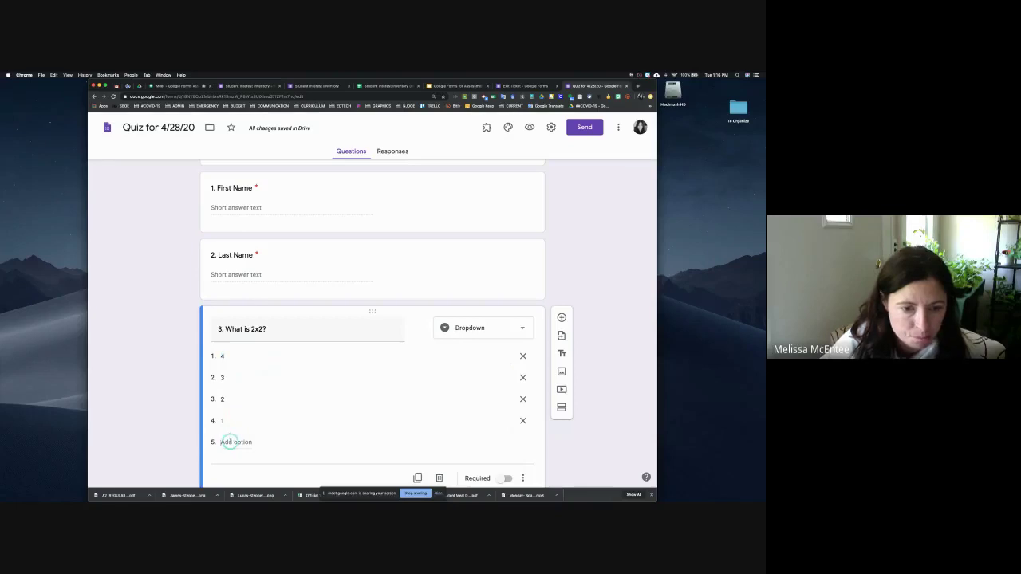
{"action": "type", "text": "8"}
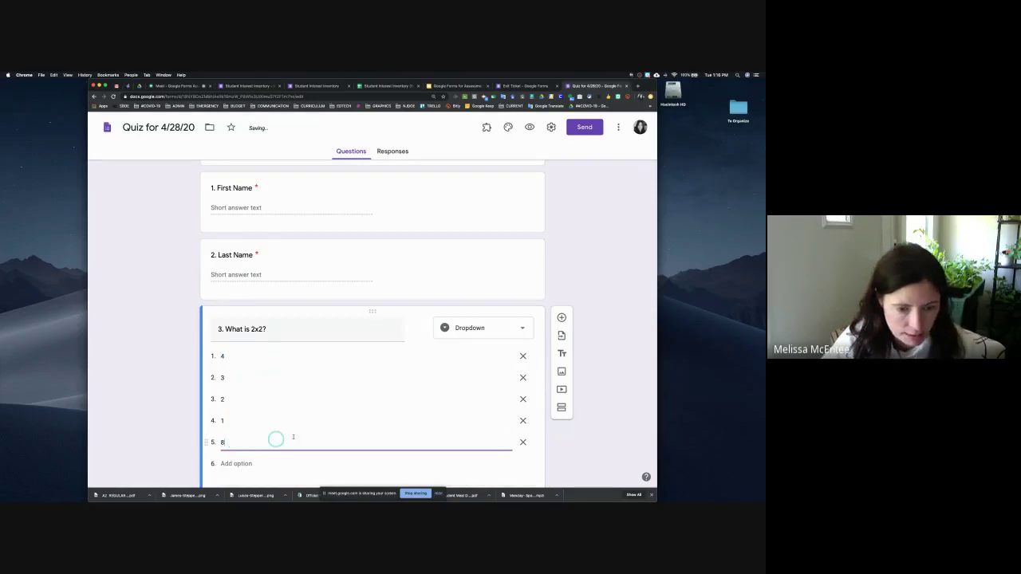
{"action": "left_click", "coordinate": [591, 435]}
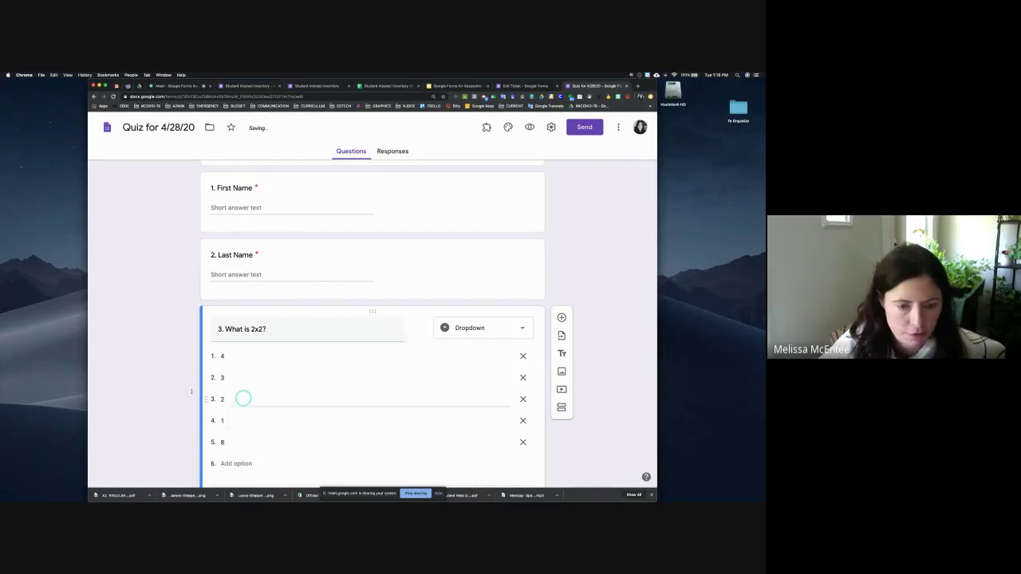
{"action": "scroll", "coordinate": [171, 386], "scroll_direction": "down", "scroll_amount": 1}
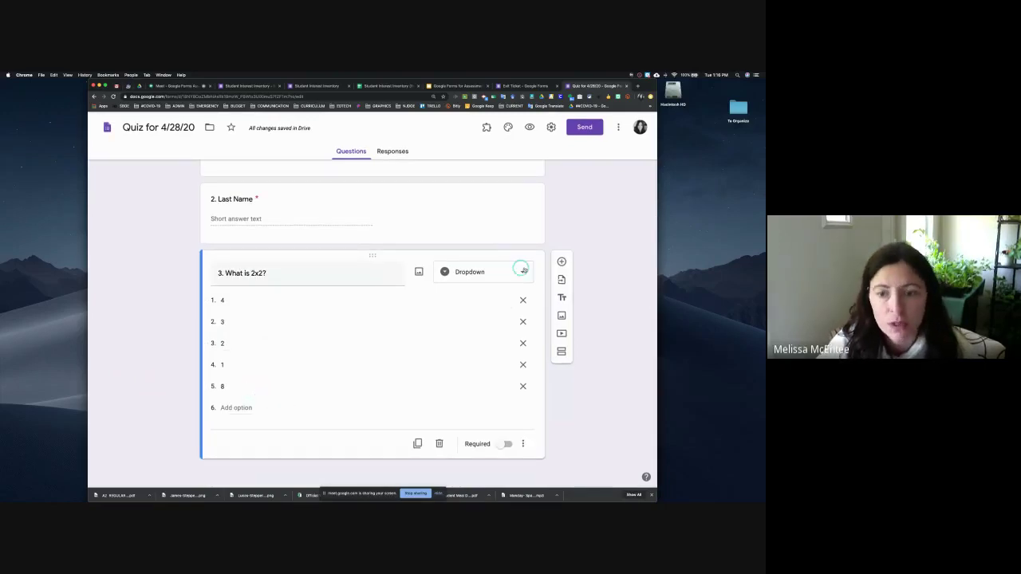
Step: Look over the available question types, and add a question below the 2x2 question titled "Please upload your photo"
{"action": "left_click", "coordinate": [523, 272]}
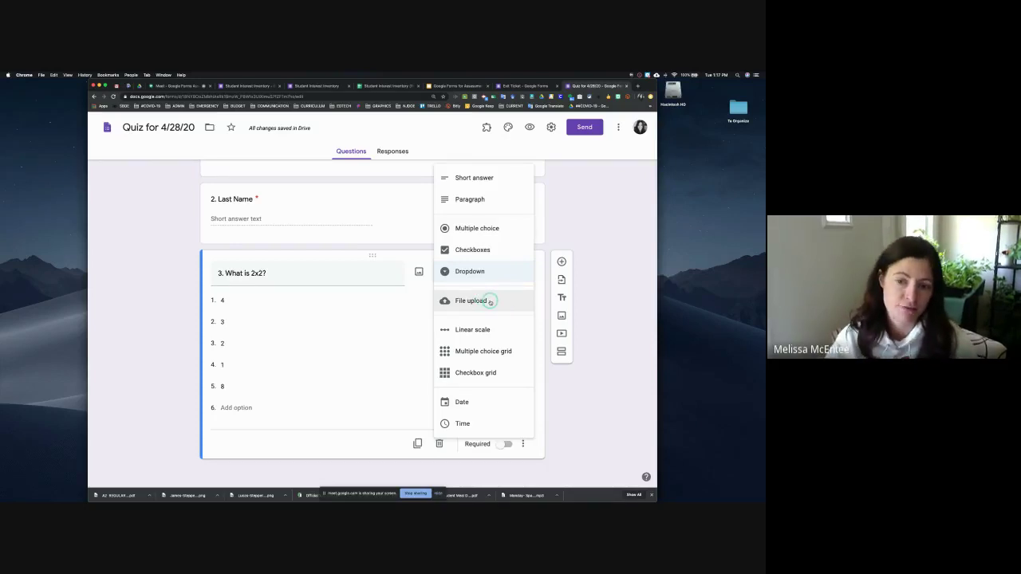
{"action": "left_click", "coordinate": [592, 386]}
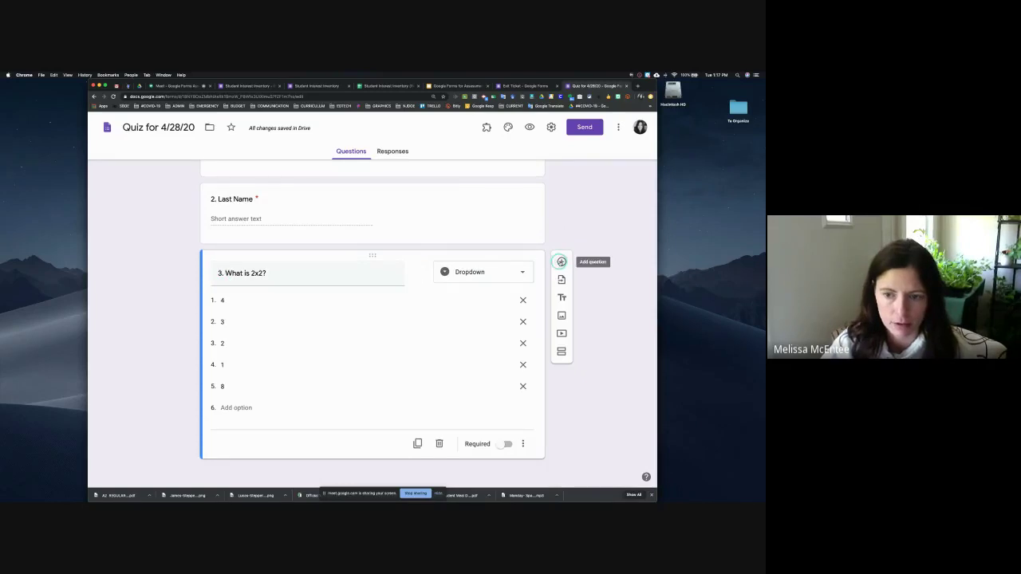
{"action": "left_click", "coordinate": [561, 262]}
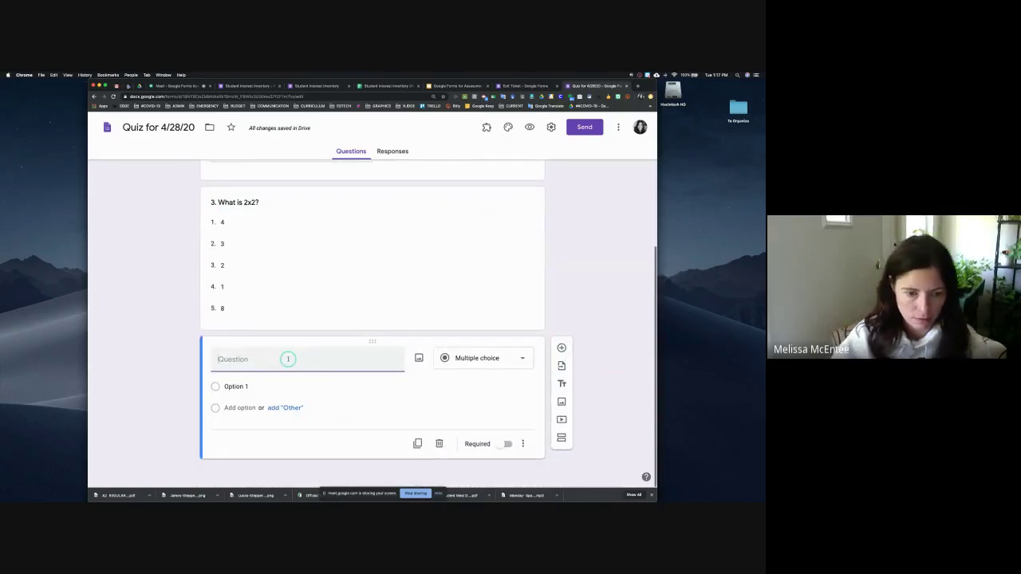
{"action": "type", "text": "Please uplo"}
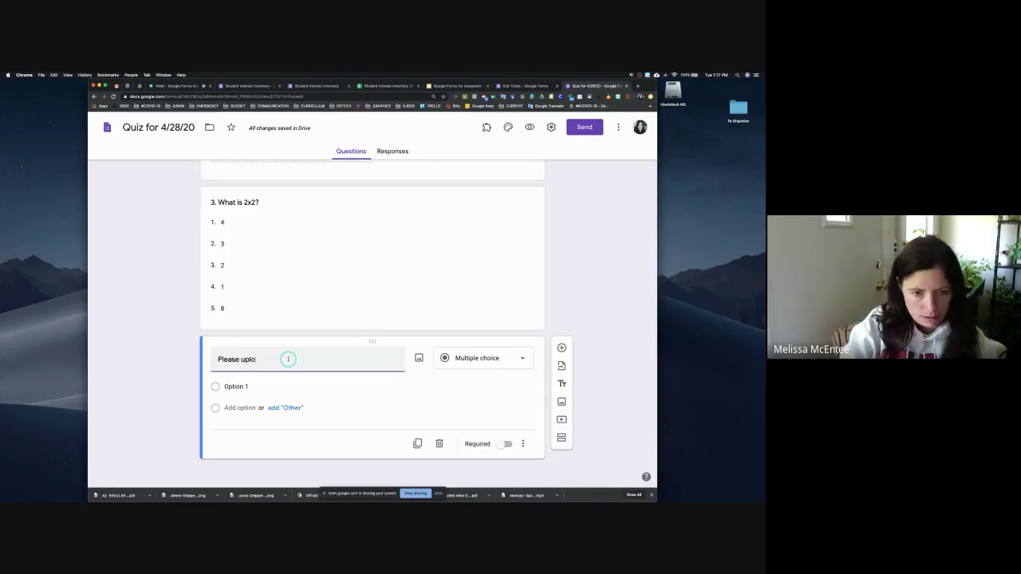
{"action": "type", "text": "ad your ph"}
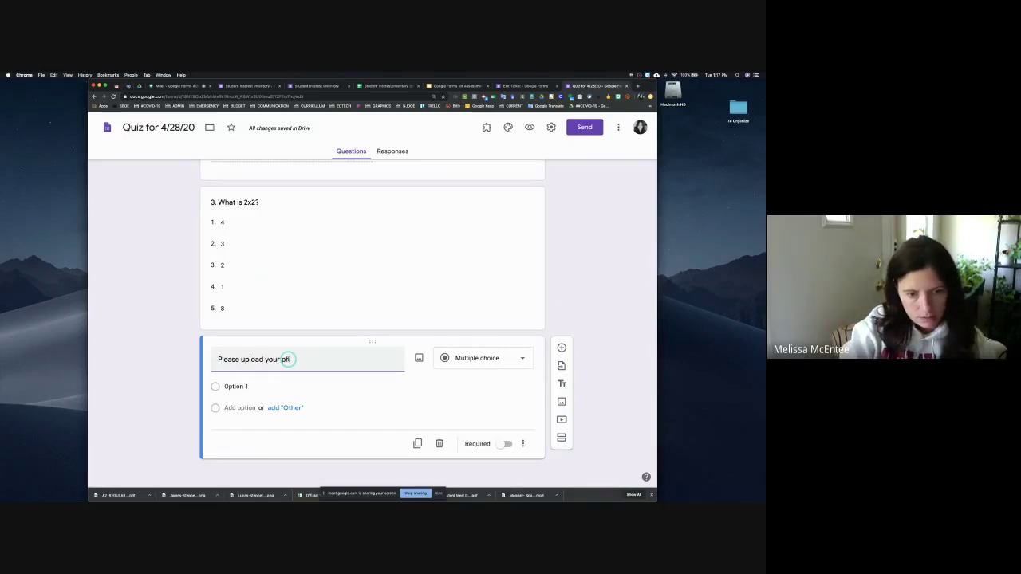
{"action": "type", "text": "oto"}
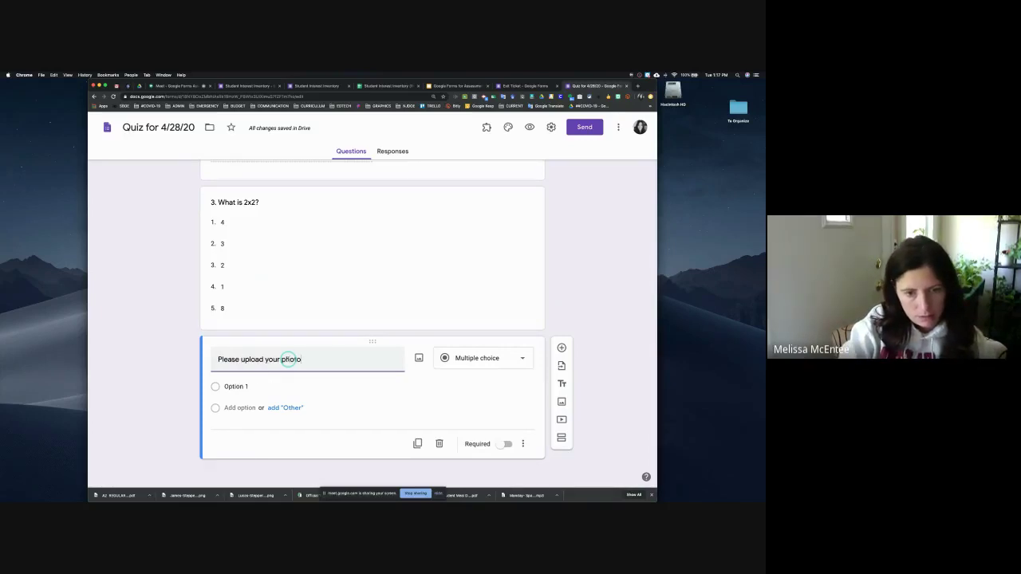
Step: Set the photo question's type to File upload and allow respondents to upload files to Drive
{"action": "left_click", "coordinate": [523, 359]}
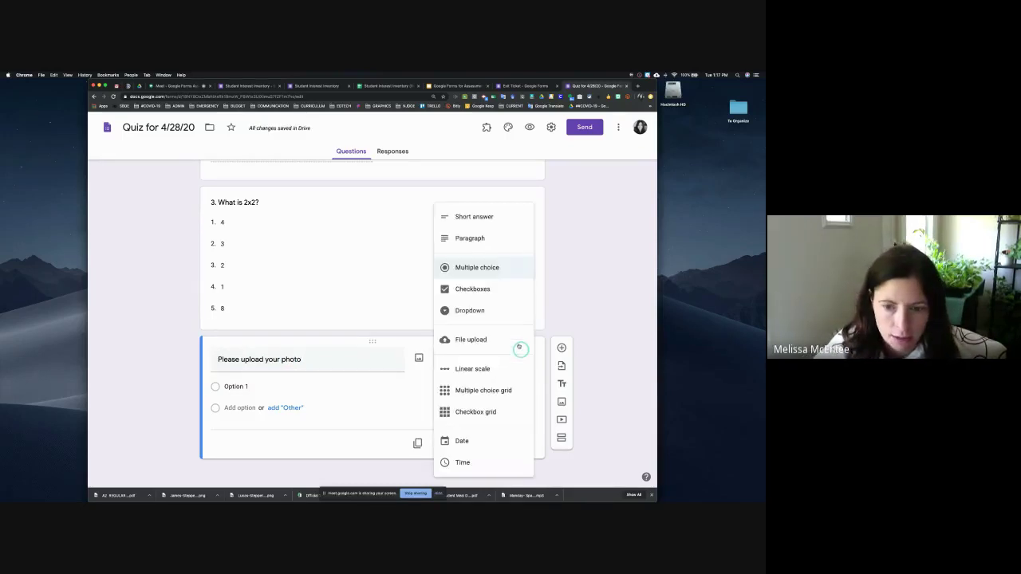
{"action": "left_click", "coordinate": [484, 340]}
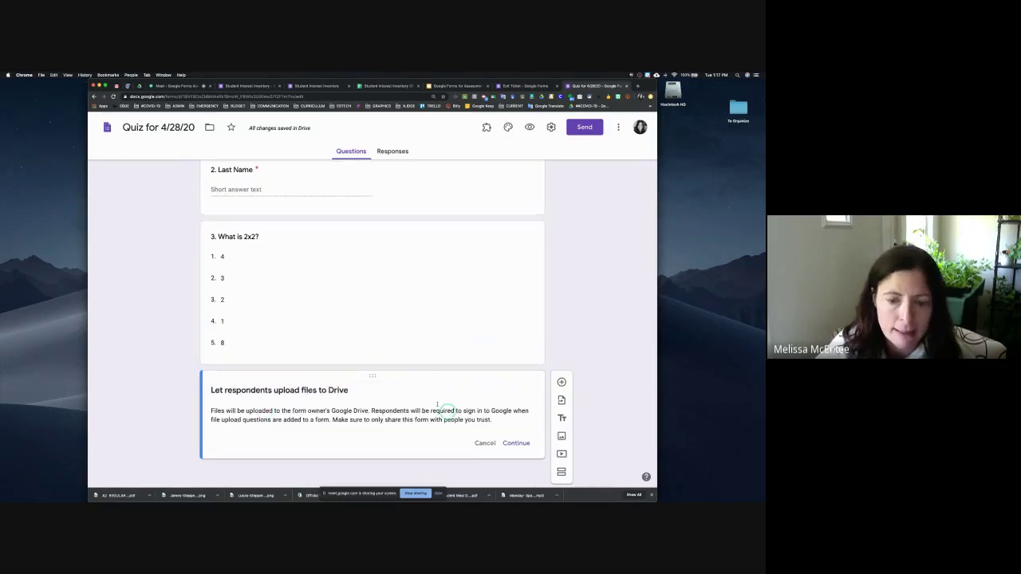
{"action": "left_click", "coordinate": [520, 441]}
{"action": "left_click", "coordinate": [337, 362]}
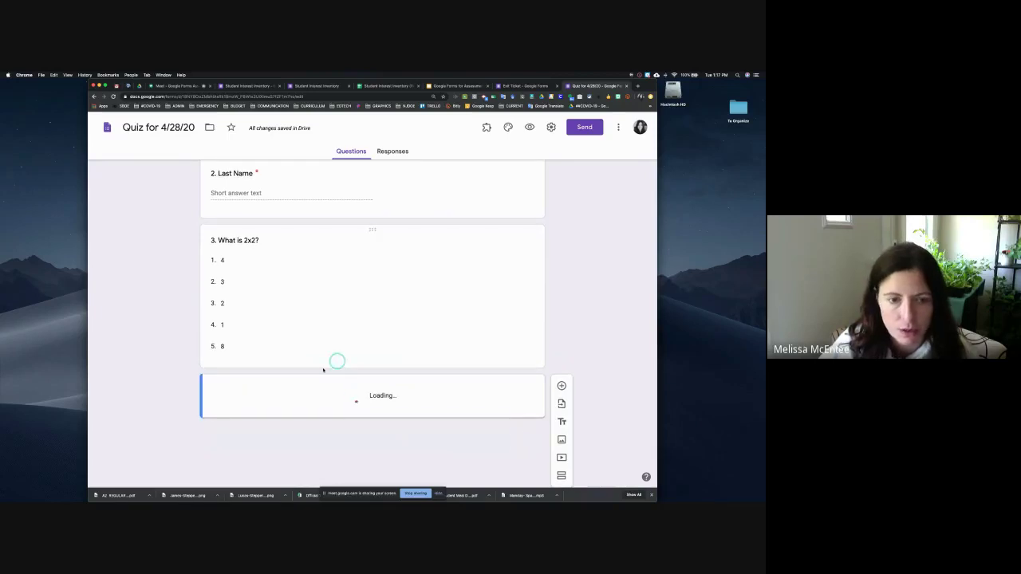
{"action": "left_click", "coordinate": [320, 378]}
{"action": "left_click", "coordinate": [280, 382]}
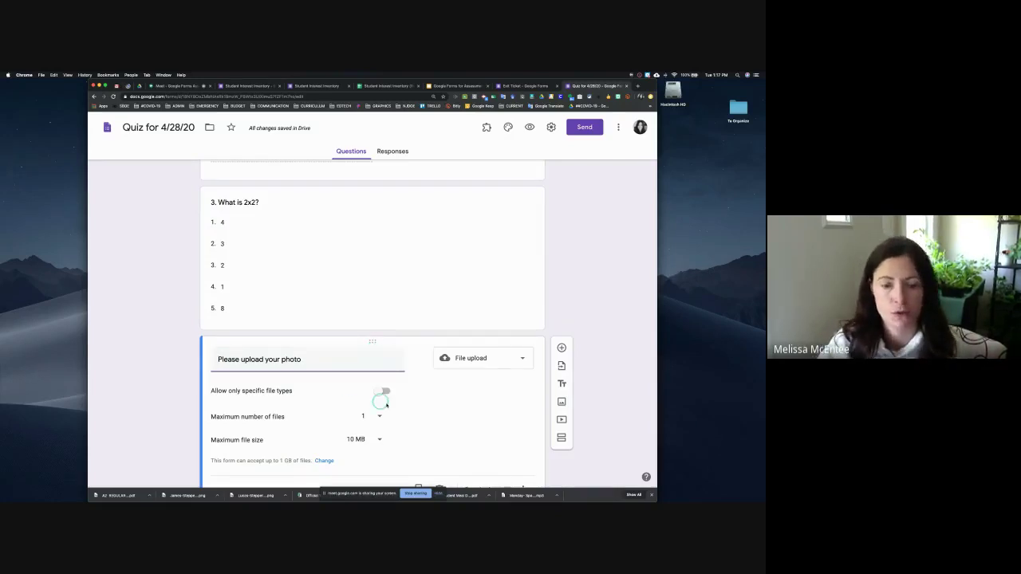
Step: Examine the maximum file size choices of the photo upload question without changing the setting
{"action": "scroll", "coordinate": [391, 407], "scroll_direction": "down", "scroll_amount": 1}
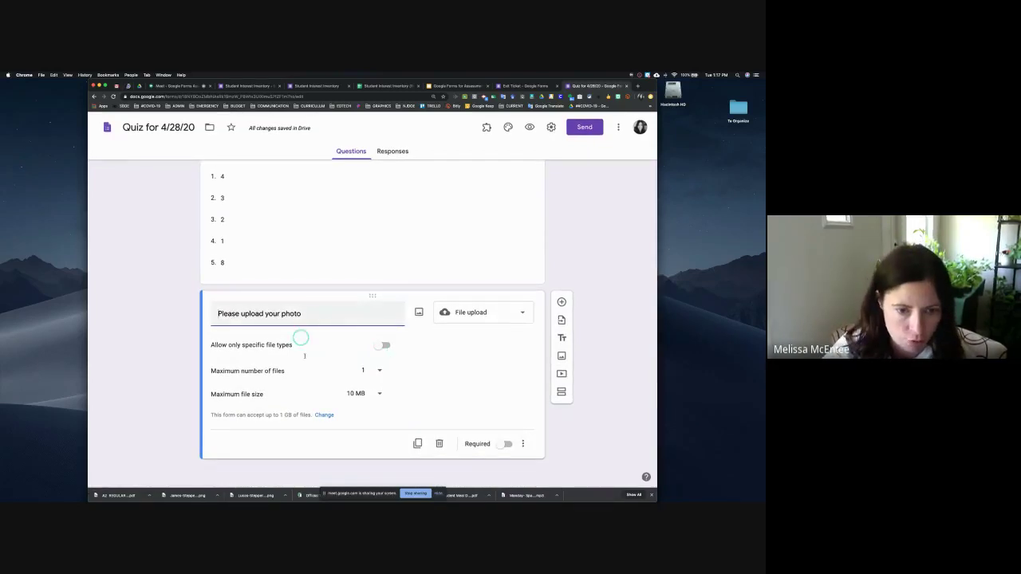
{"action": "left_click", "coordinate": [380, 394]}
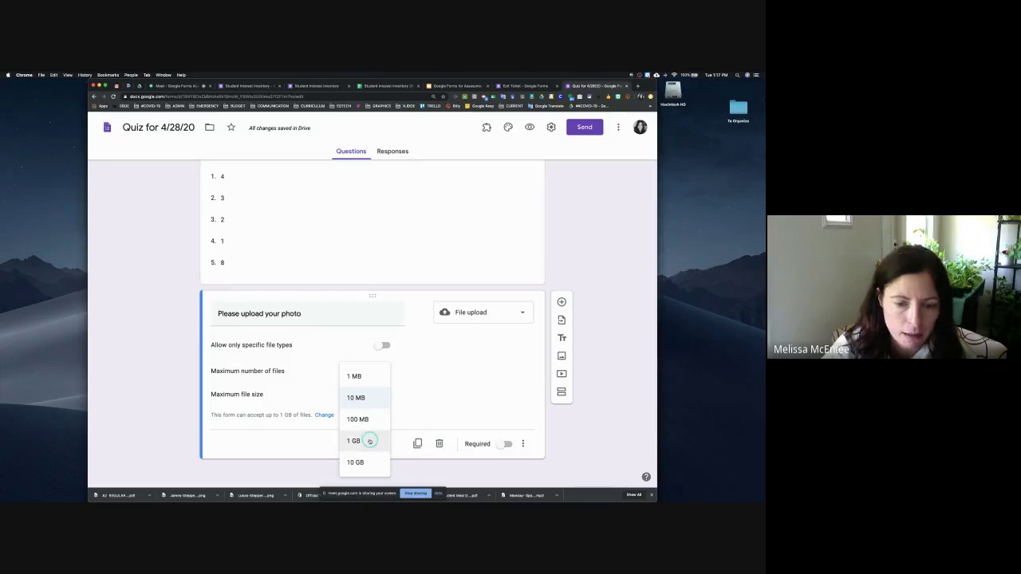
{"action": "left_click", "coordinate": [414, 412]}
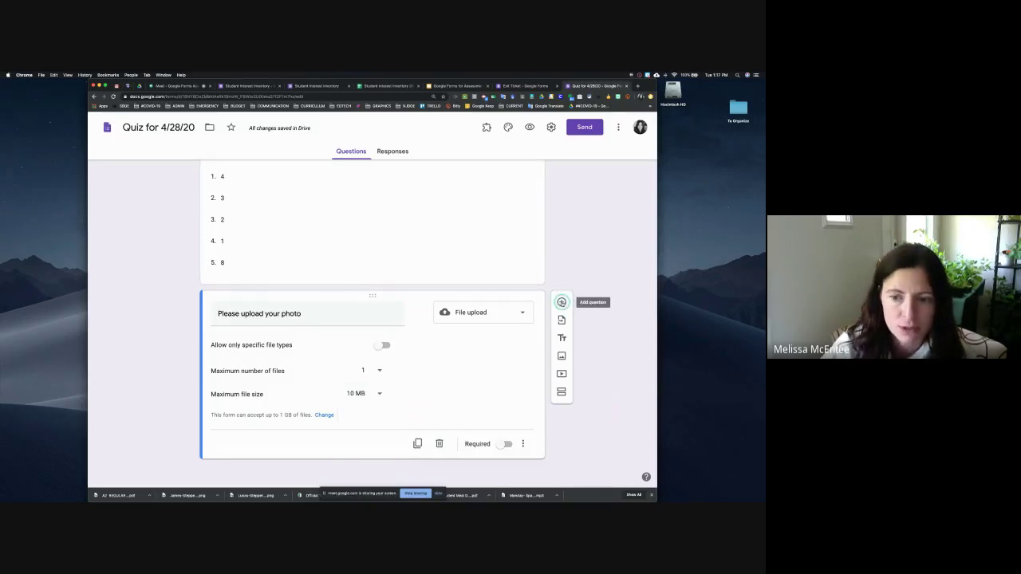
Step: Add a Linear scale question below the photo upload question and title it "Please rate your understanding"
{"action": "left_click", "coordinate": [561, 303]}
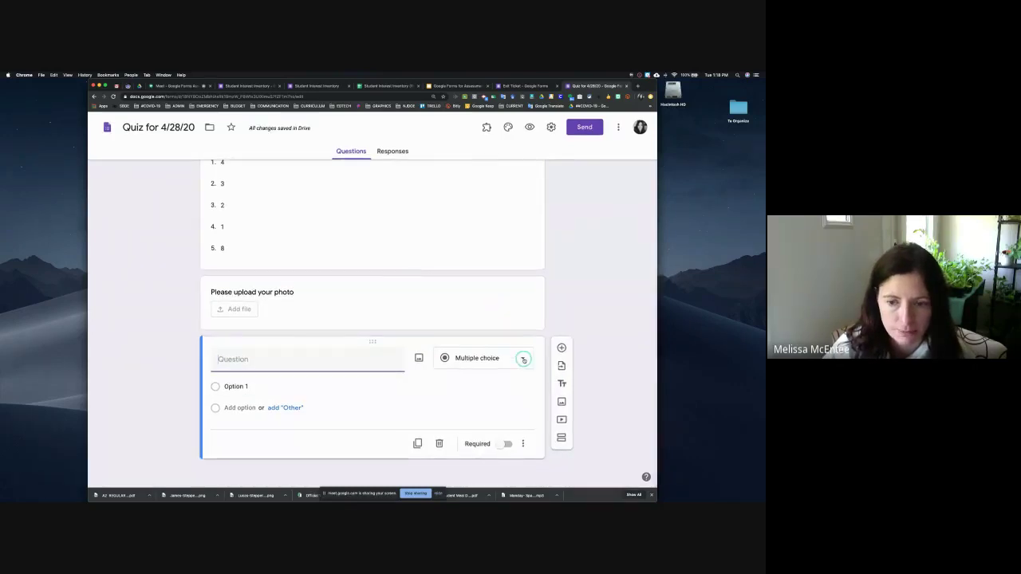
{"action": "left_click", "coordinate": [523, 359]}
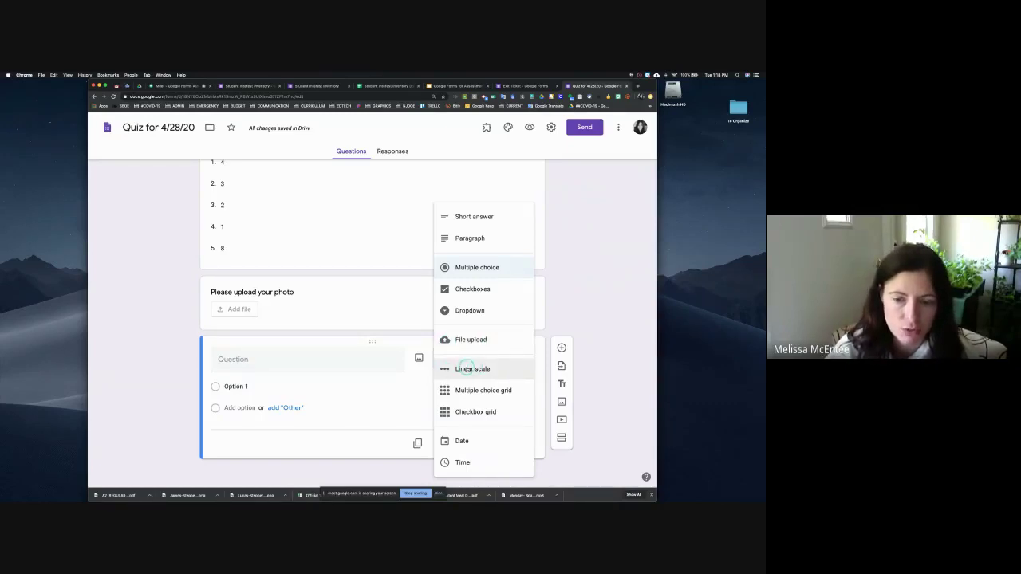
{"action": "left_click", "coordinate": [466, 369]}
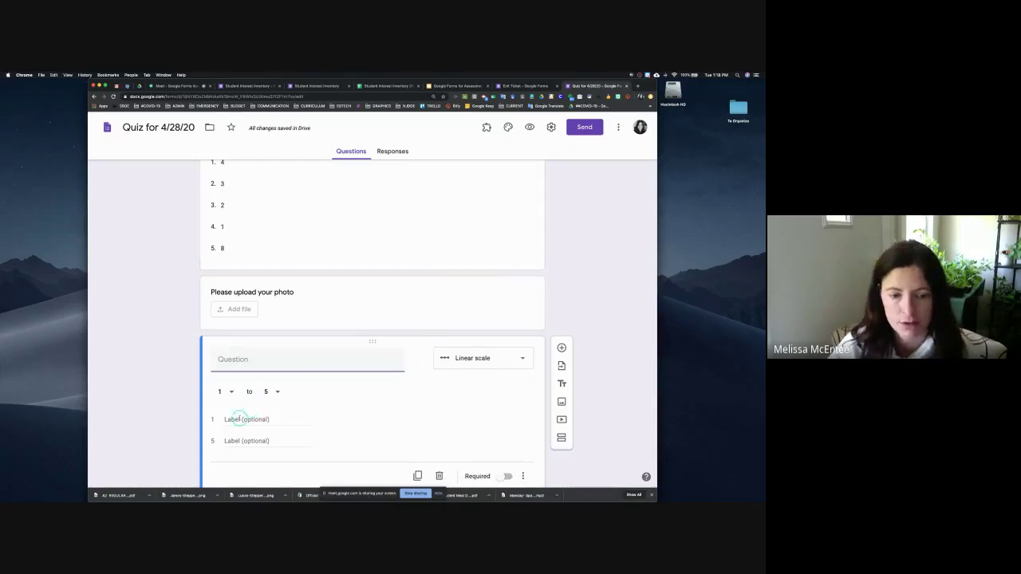
{"action": "type", "text": "Ple"}
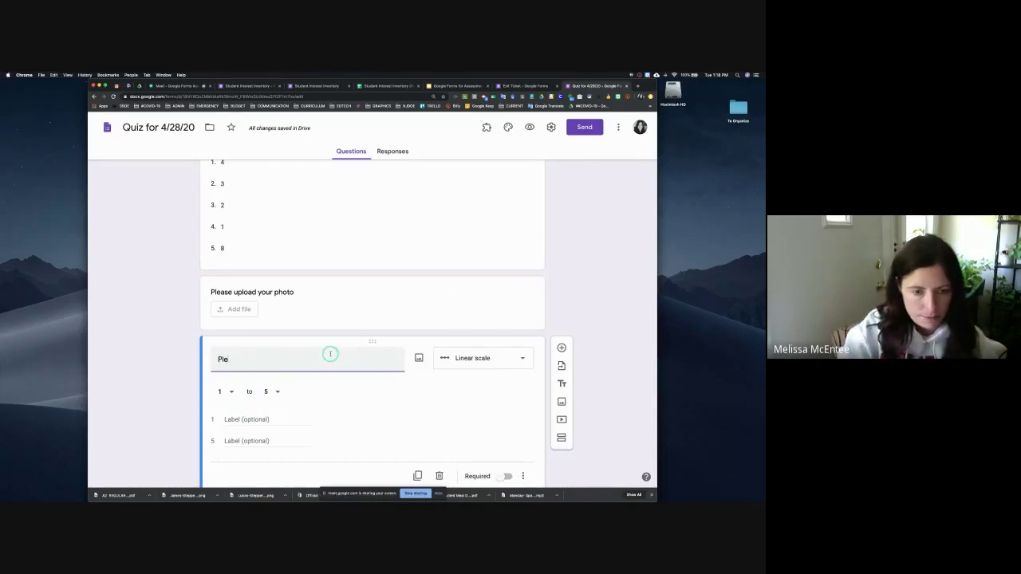
{"action": "type", "text": "ase rate your"}
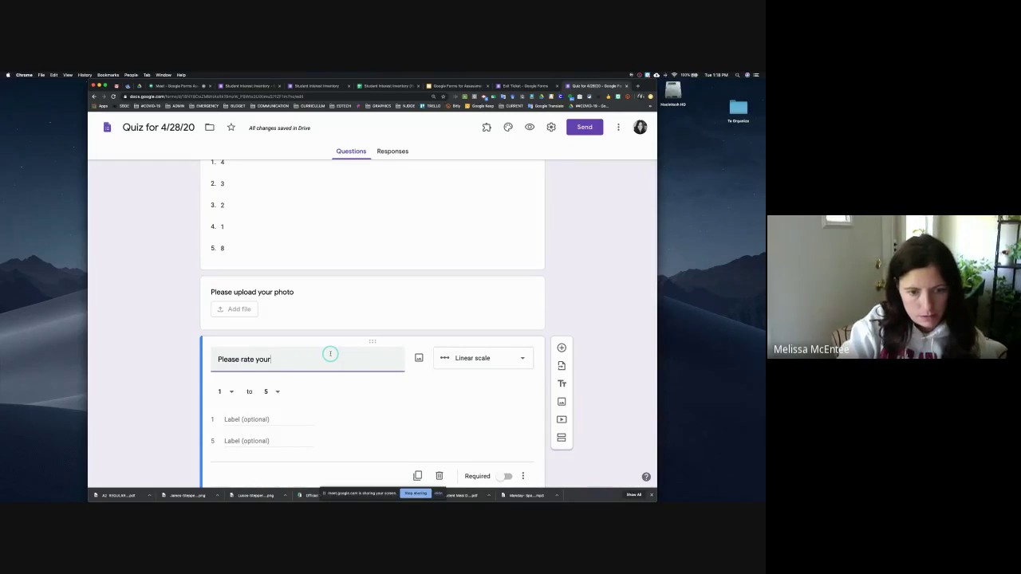
{"action": "type", "text": " understanding"}
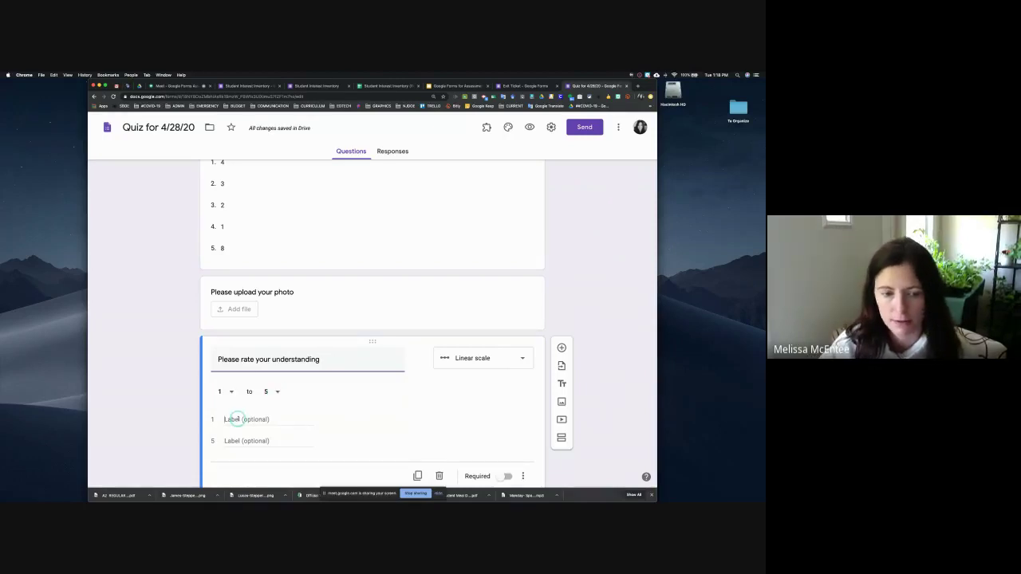
Step: Label the ends of the understanding scale "I don't understand" for 1 and "I'm an expert" for 5
{"action": "left_click", "coordinate": [261, 420]}
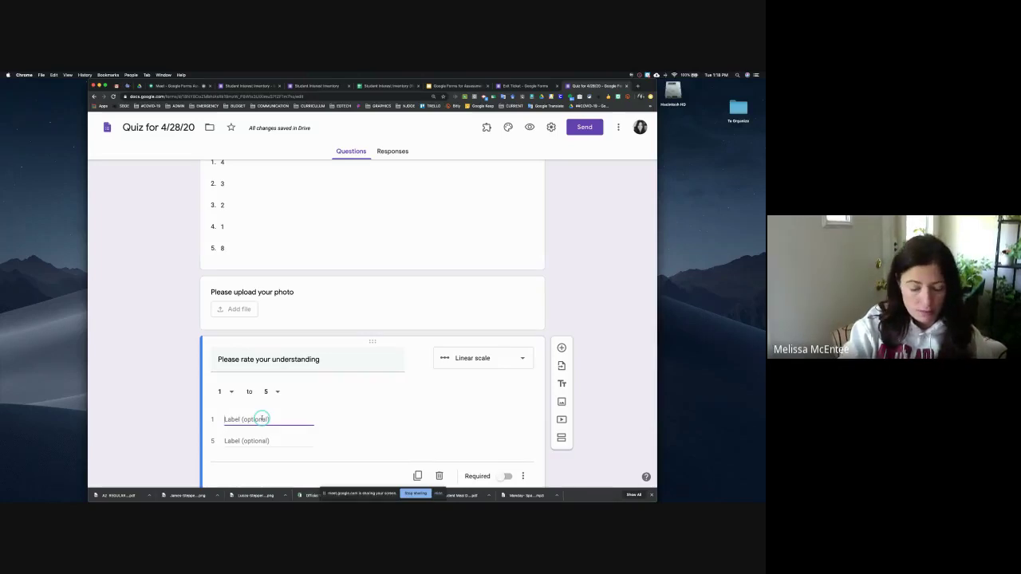
{"action": "type", "text": "I don'"}
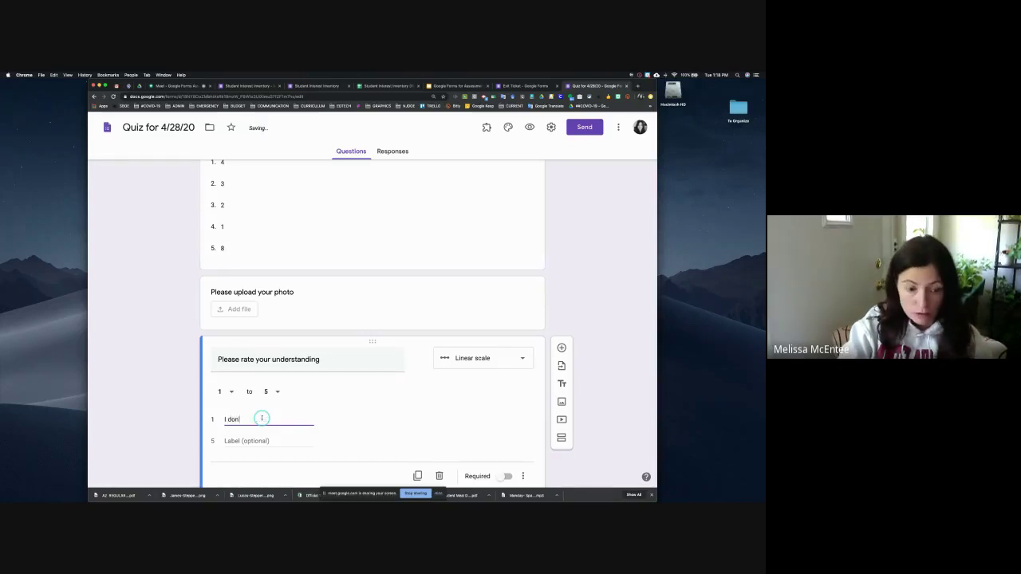
{"action": "type", "text": "t understand"}
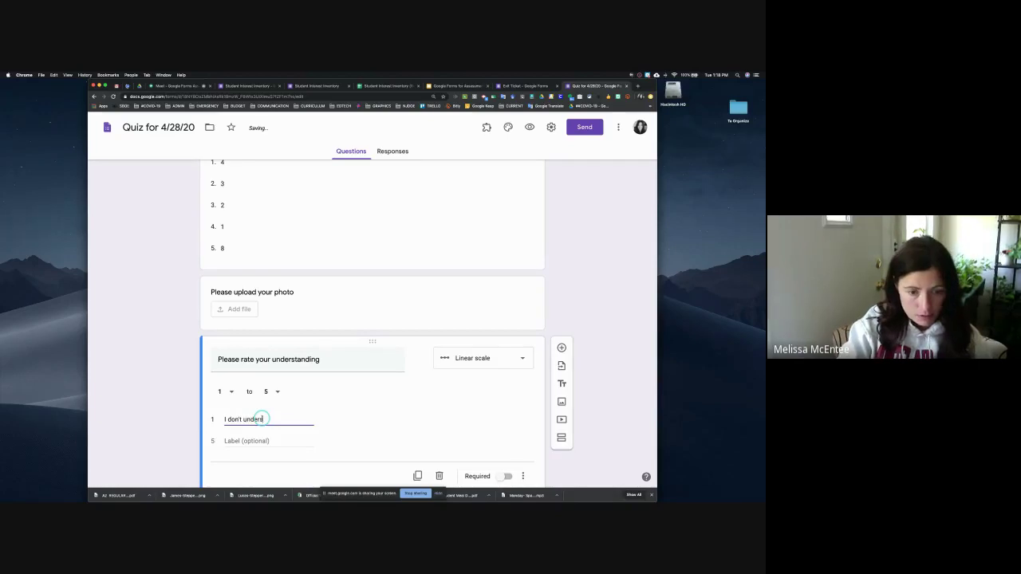
{"action": "left_click", "coordinate": [249, 441]}
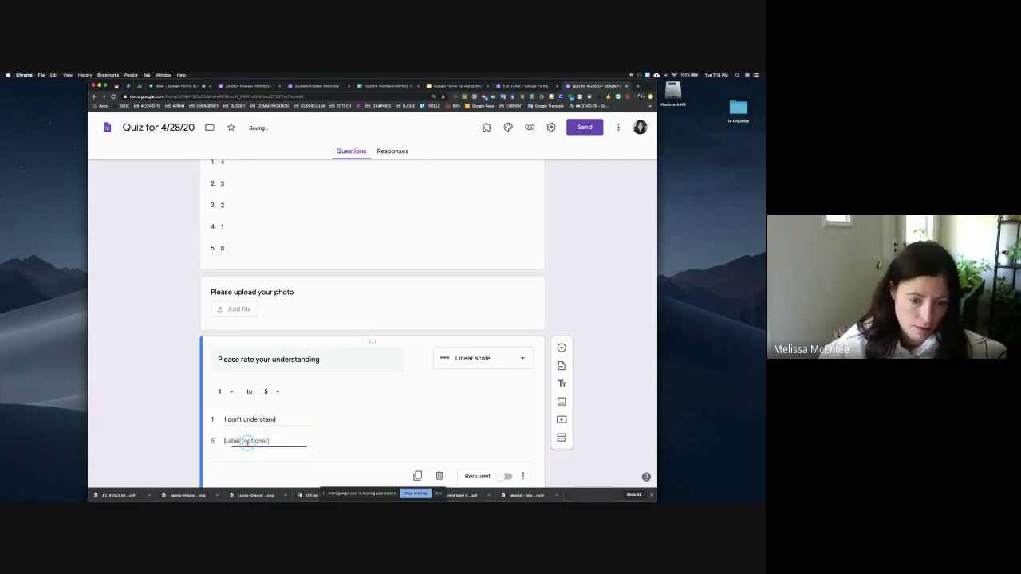
{"action": "type", "text": "I"}
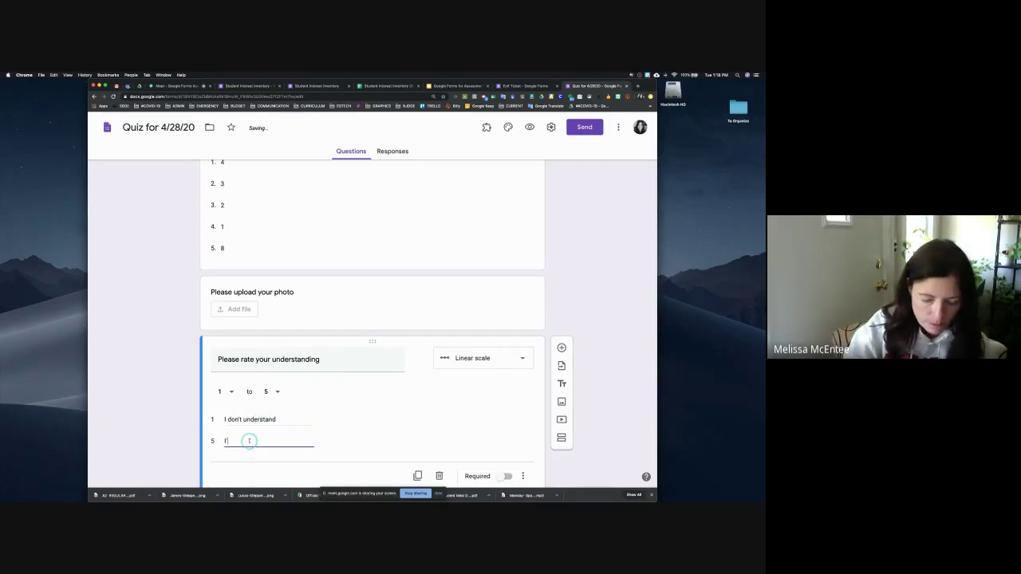
{"action": "type", "text": "'m a"}
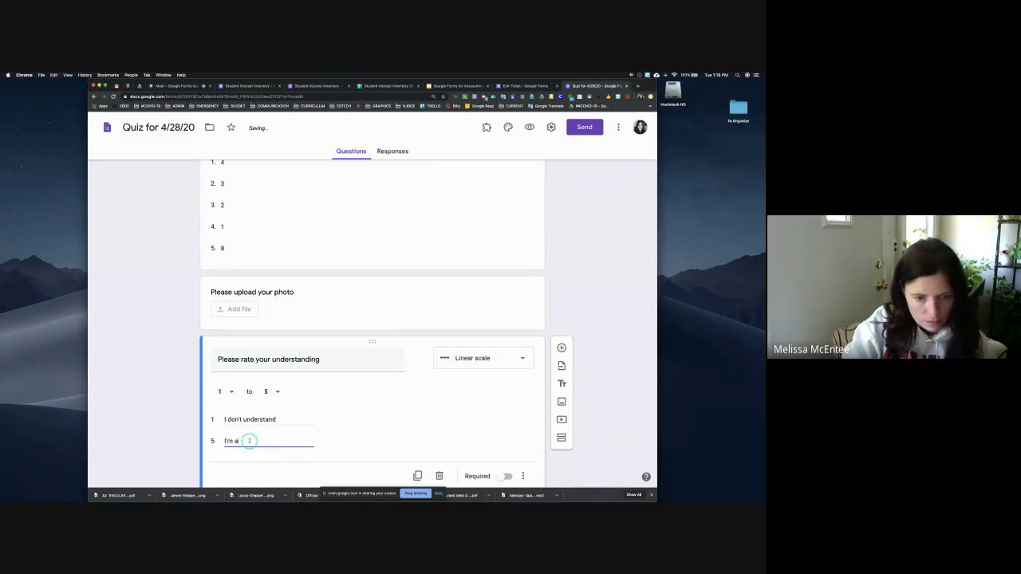
{"action": "type", "text": "n expert"}
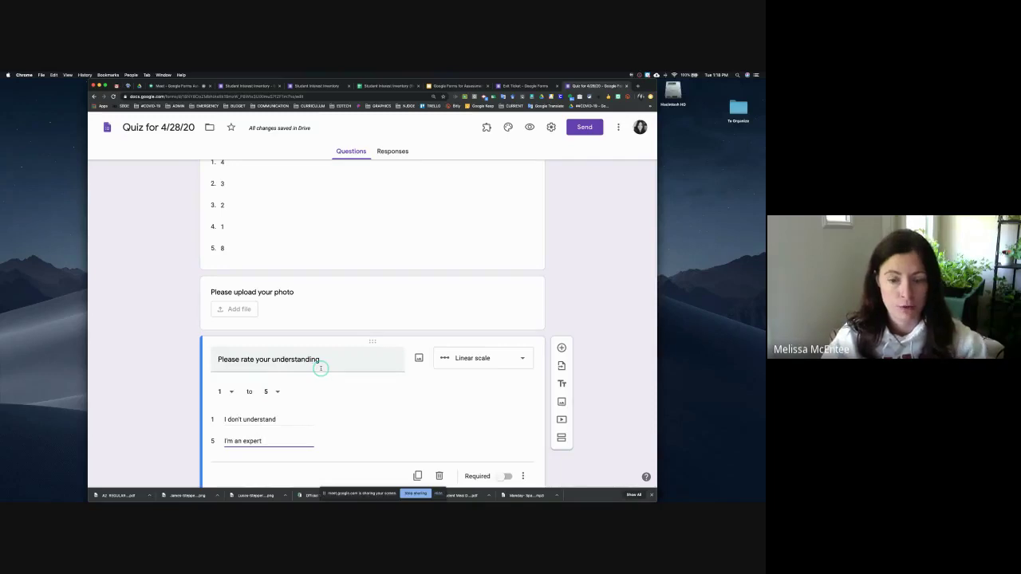
Step: Add an untitled question below the understanding scale and set its type to Multiple choice grid
{"action": "left_click", "coordinate": [562, 347]}
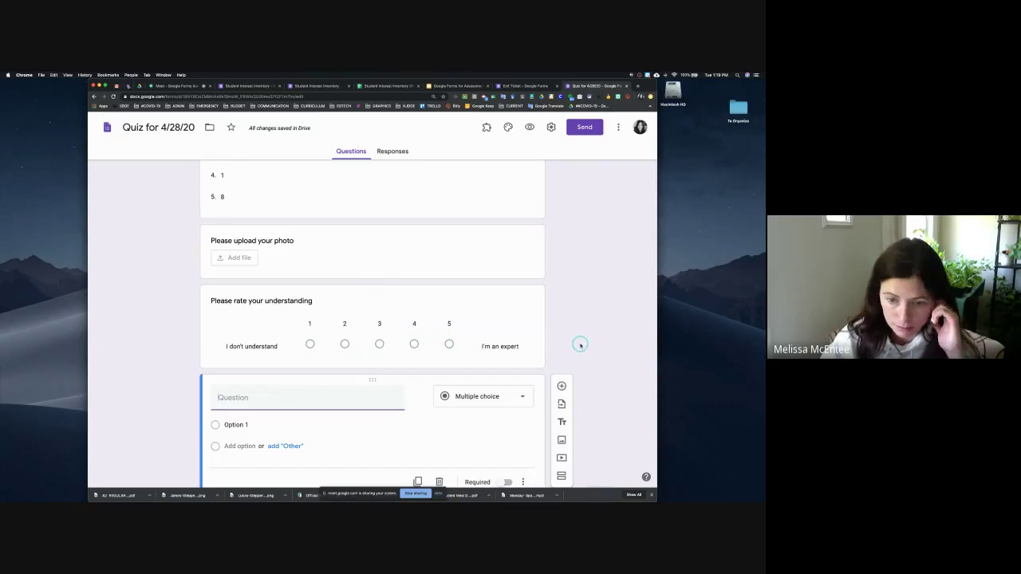
{"action": "scroll", "coordinate": [580, 344], "scroll_direction": "down", "scroll_amount": 2}
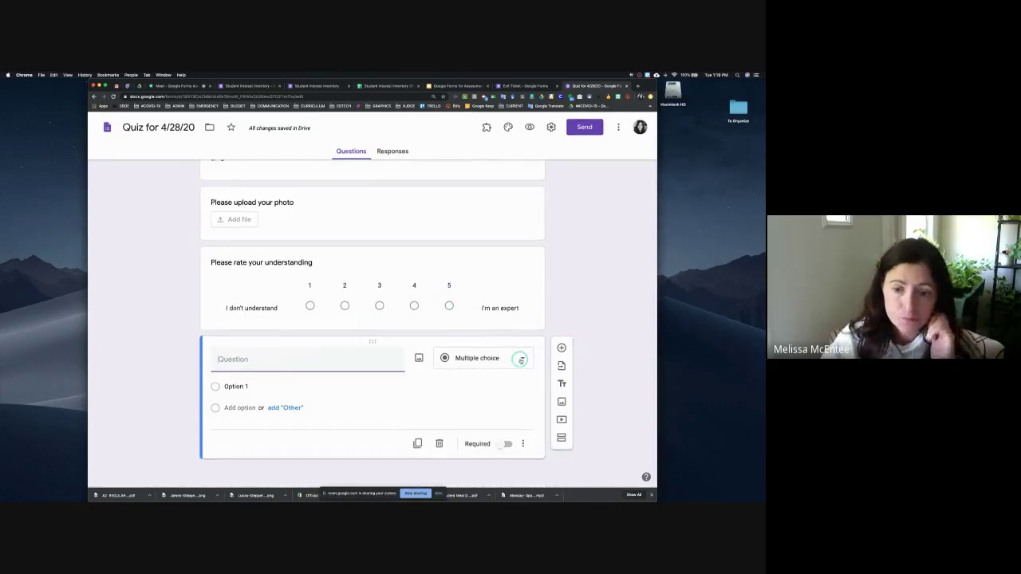
{"action": "left_click", "coordinate": [521, 360]}
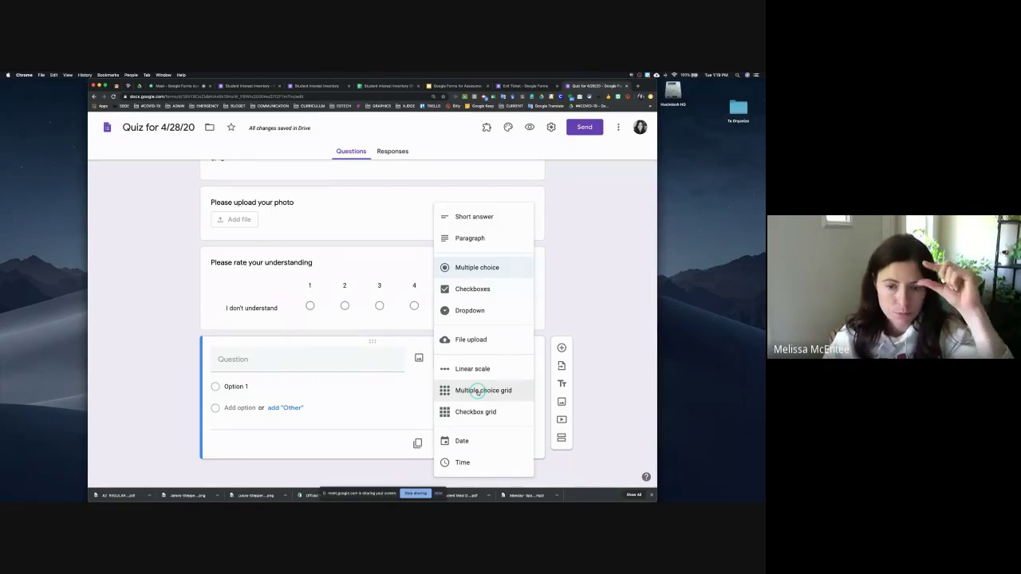
{"action": "left_click", "coordinate": [477, 392]}
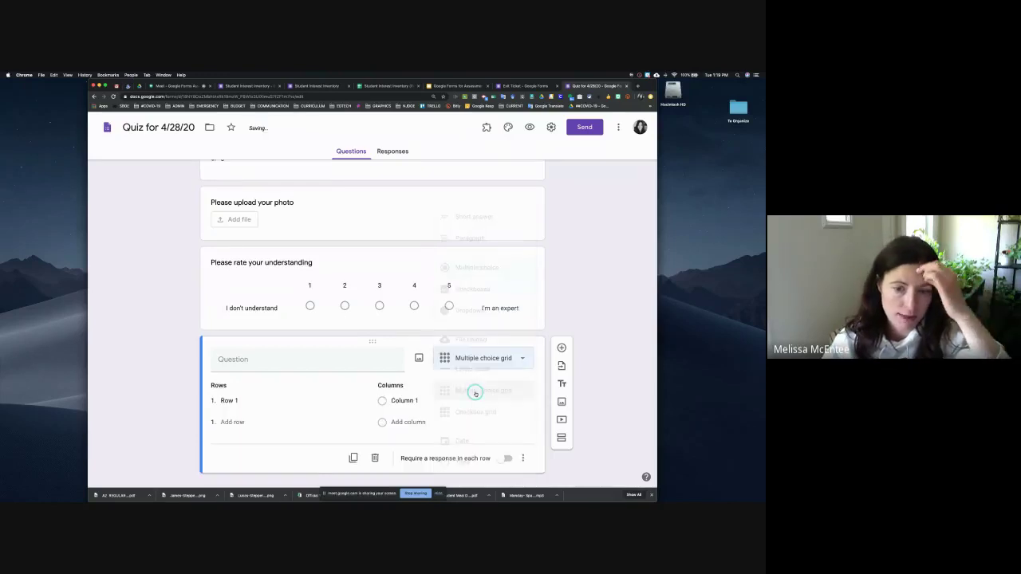
{"action": "left_click", "coordinate": [230, 400]}
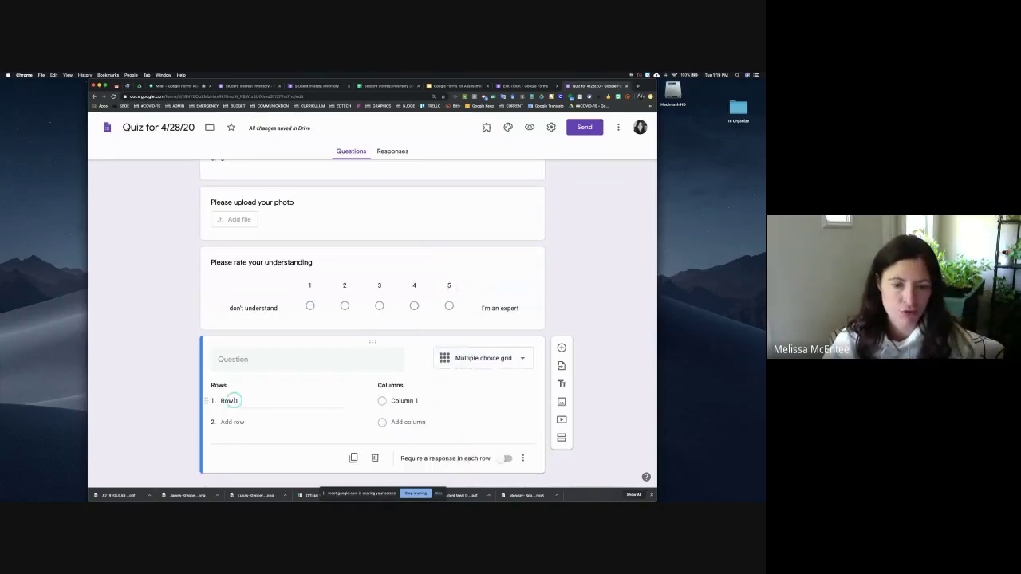
{"action": "left_click", "coordinate": [327, 414]}
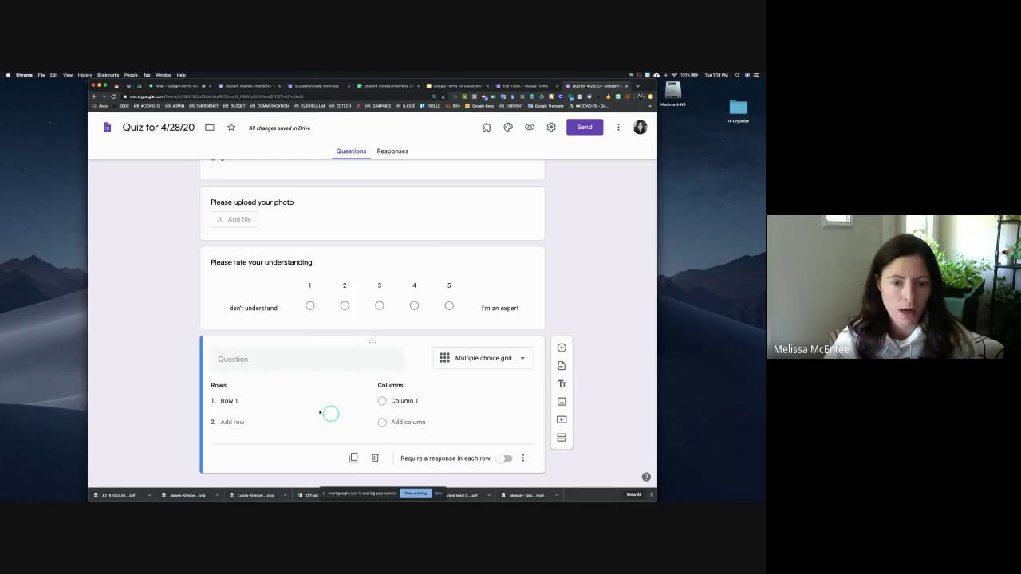
Step: Enter Art, Music and Phys Ed as the three rows of the multiple choice grid
{"action": "left_click", "coordinate": [267, 398]}
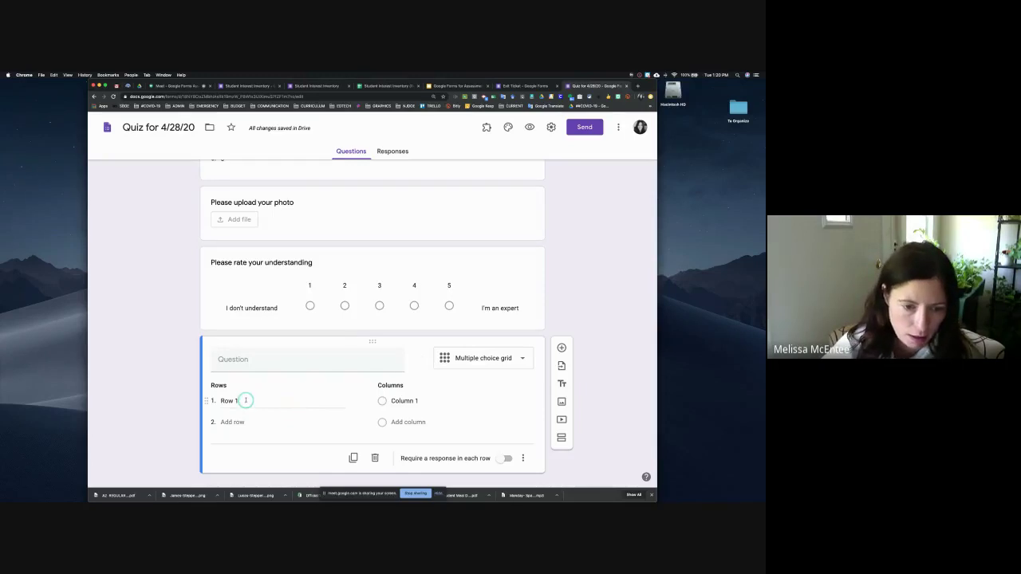
{"action": "left_click", "coordinate": [245, 400]}
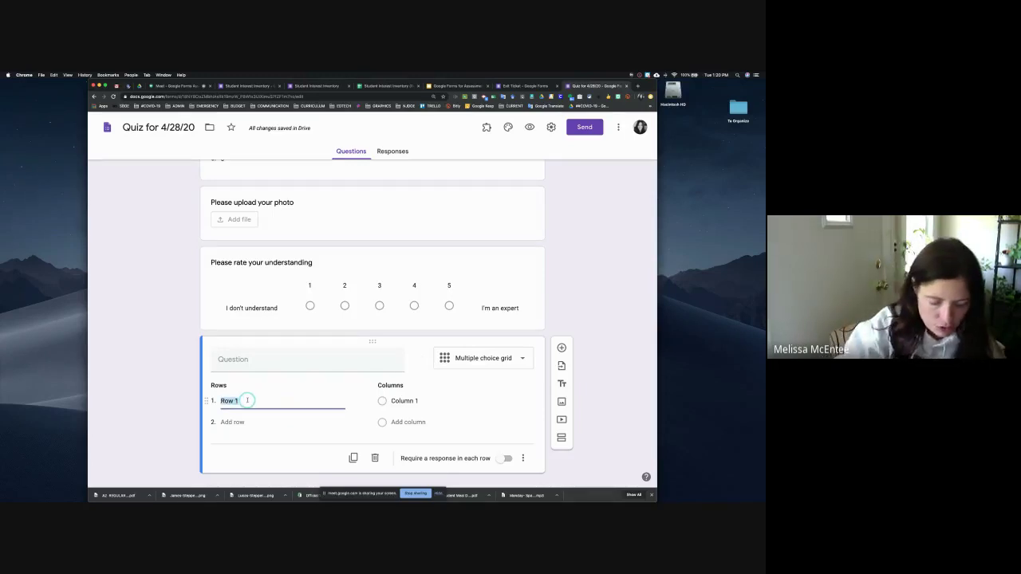
{"action": "type", "text": "Art"}
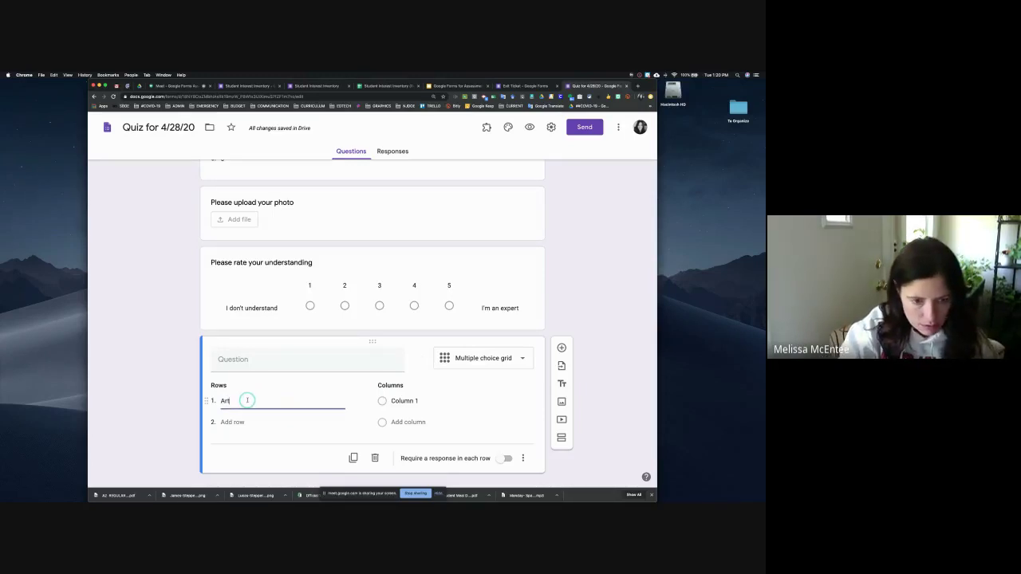
{"action": "key", "text": "Tab"}
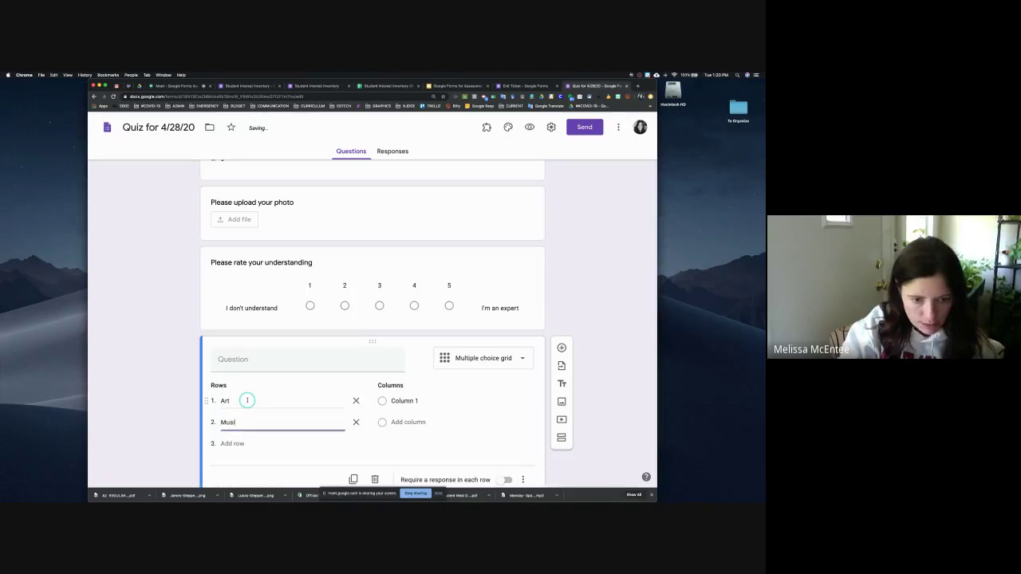
{"action": "type", "text": "Music"}
{"action": "key", "text": "Tab"}
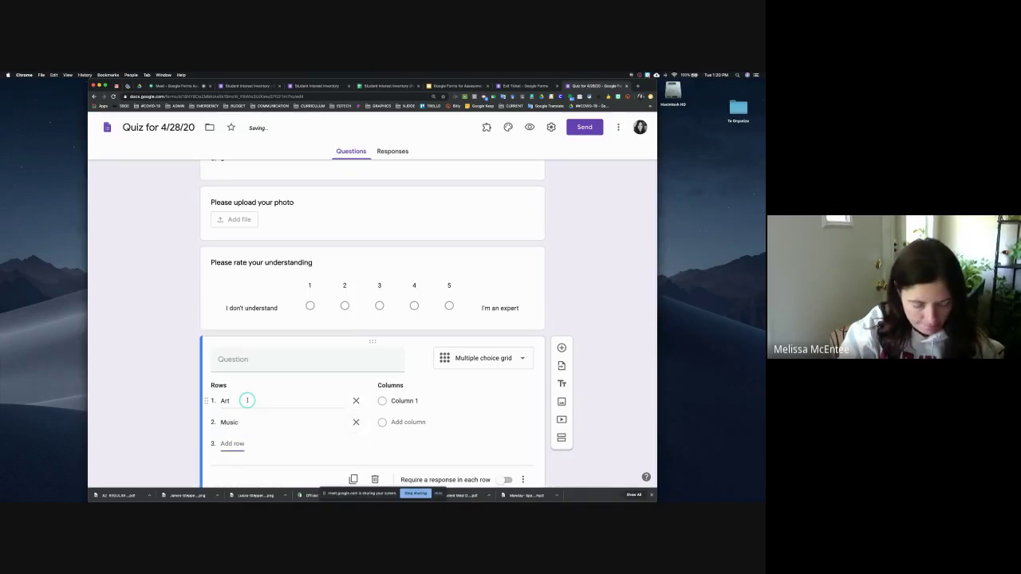
{"action": "type", "text": "Ph"}
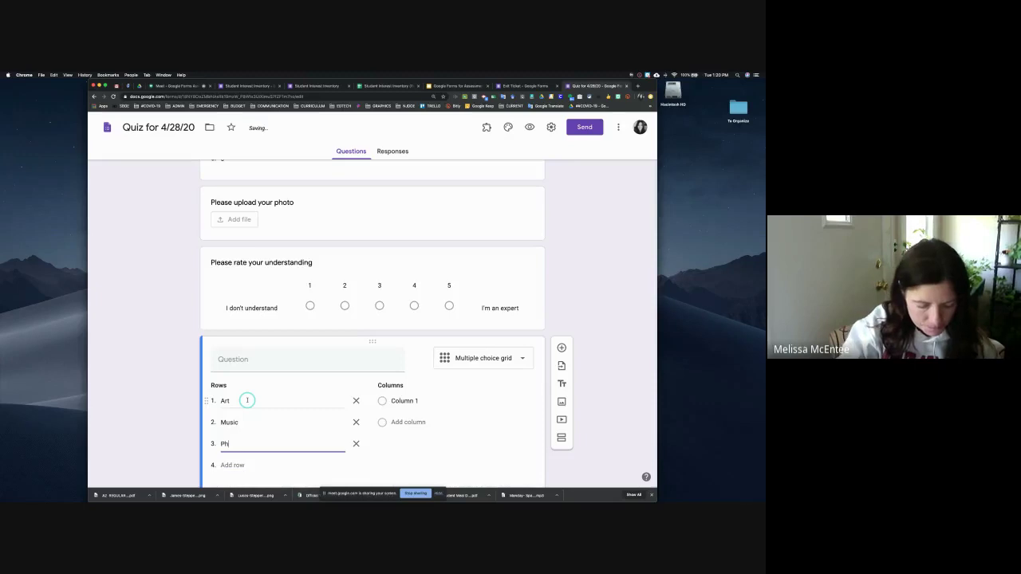
{"action": "type", "text": "ys Ed"}
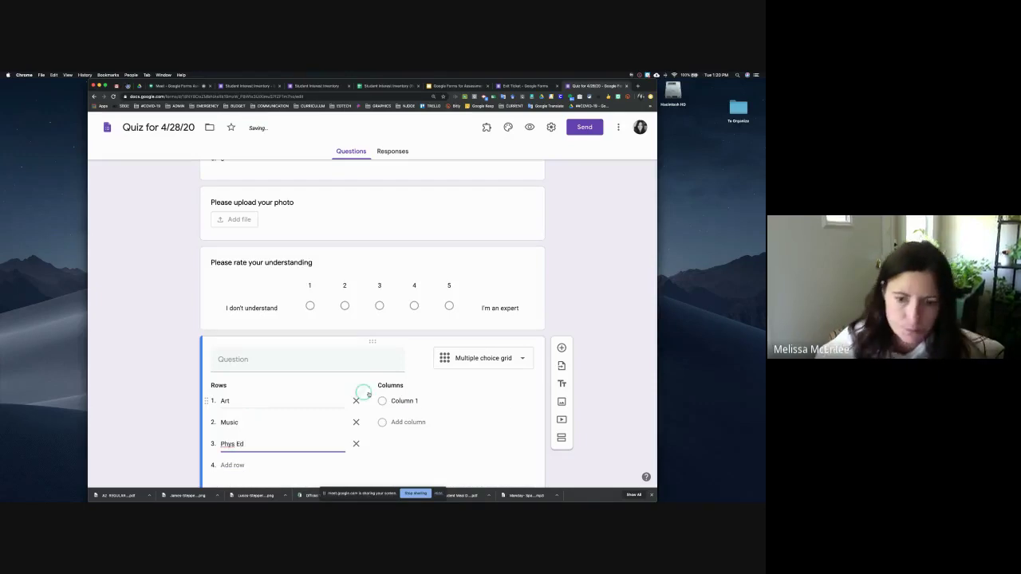
Step: Name the grid's first two columns "First Choice" and "2nd Choice"
{"action": "left_click", "coordinate": [403, 400]}
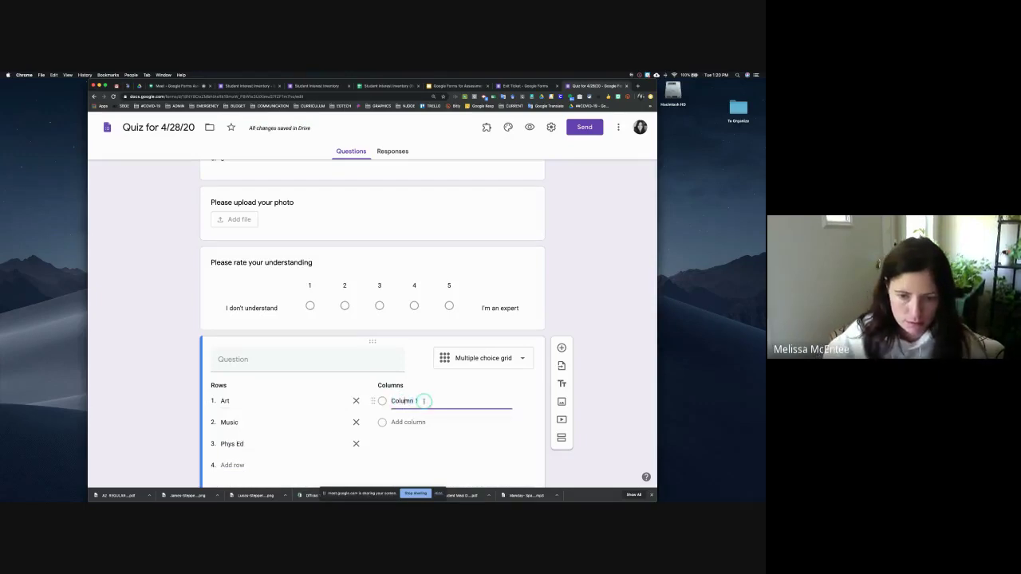
{"action": "left_click_drag", "start_coordinate": [424, 401], "coordinate": [388, 402]}
{"action": "type", "text": "First"}
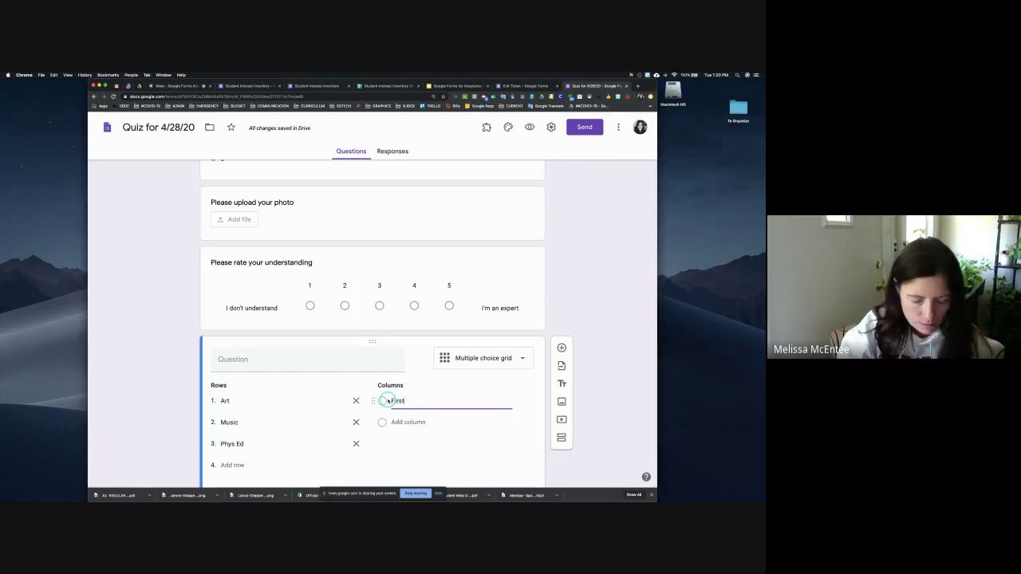
{"action": "type", "text": " Choice"}
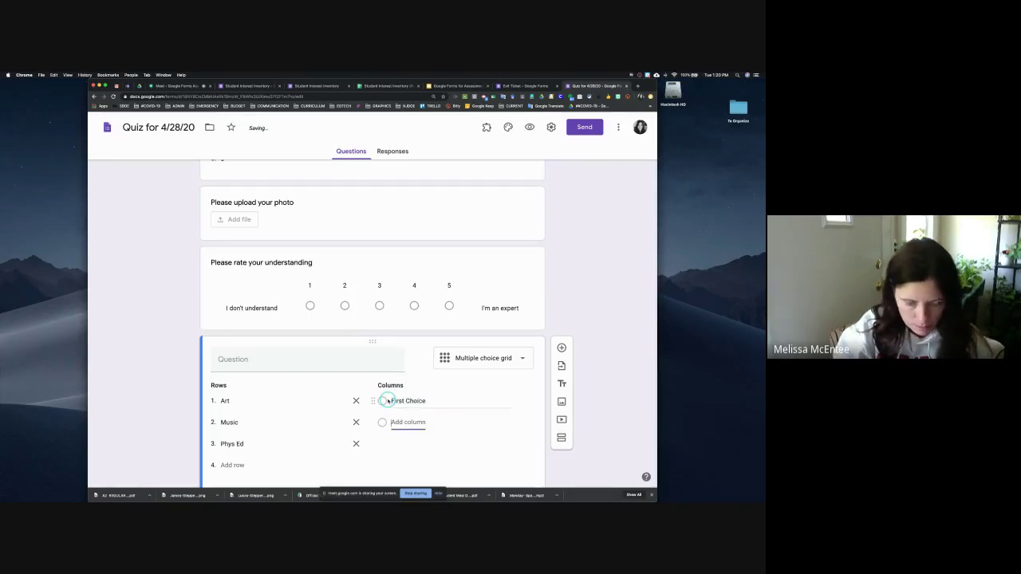
{"action": "key", "text": "Return"}
{"action": "type", "text": "2nd Choice"}
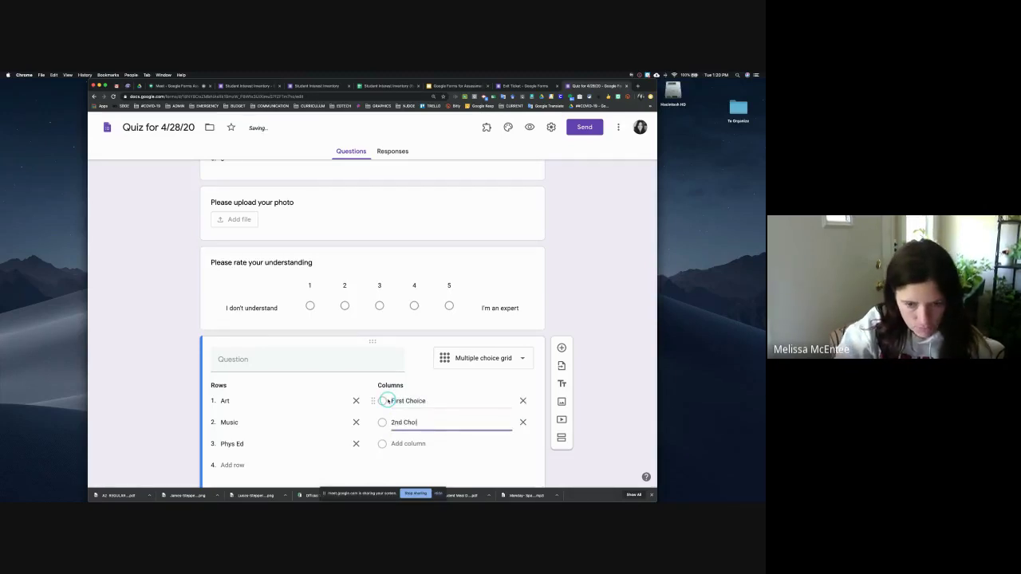
{"action": "key", "text": "Tab"}
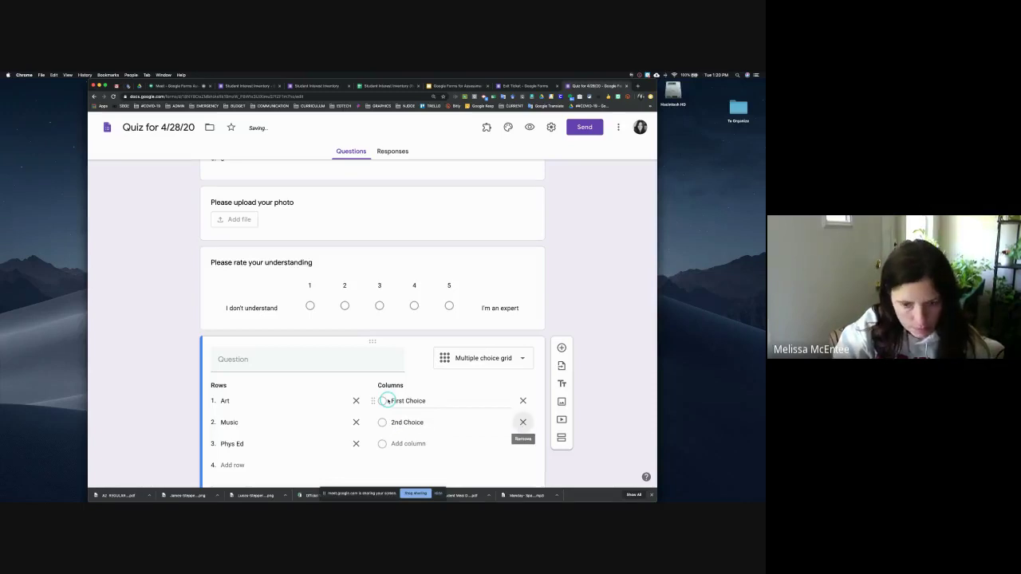
Step: Add a third grid column named "3rd Choice" and require a response in each row
{"action": "left_click", "coordinate": [411, 444]}
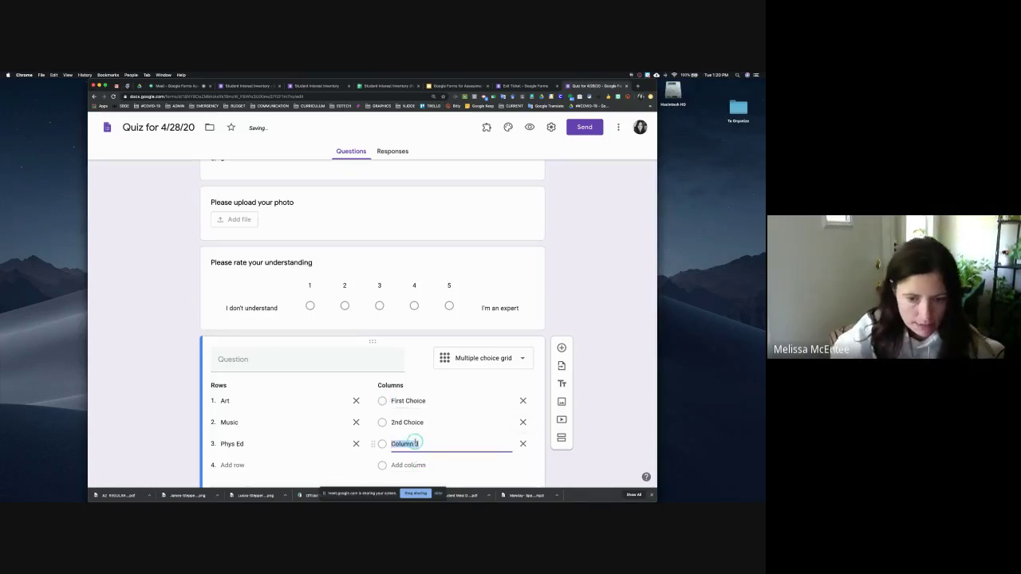
{"action": "type", "text": "3"}
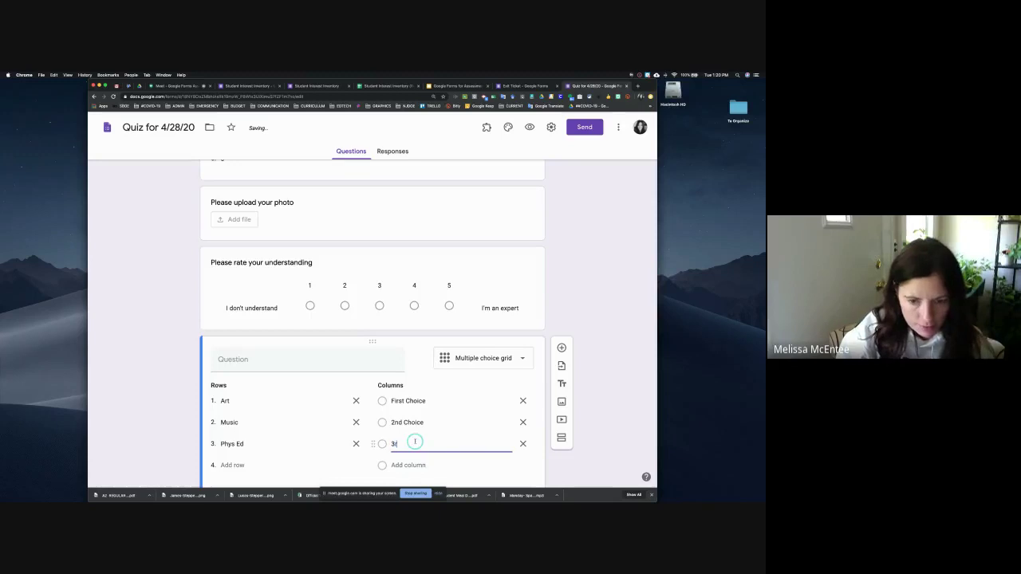
{"action": "type", "text": "rd Choi"}
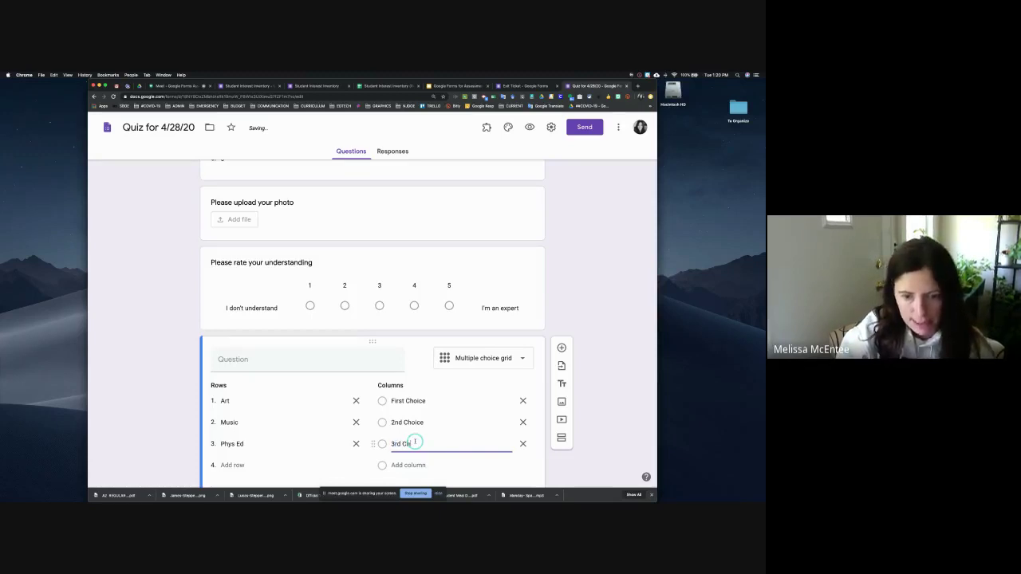
{"action": "type", "text": "ce"}
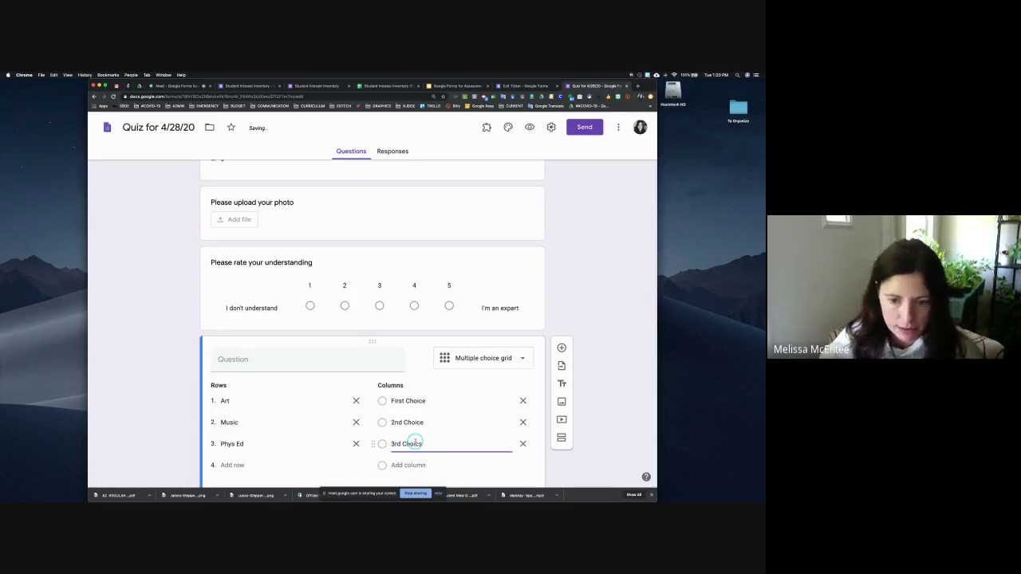
{"action": "key", "text": "BackSpace"}
{"action": "type", "text": "e"}
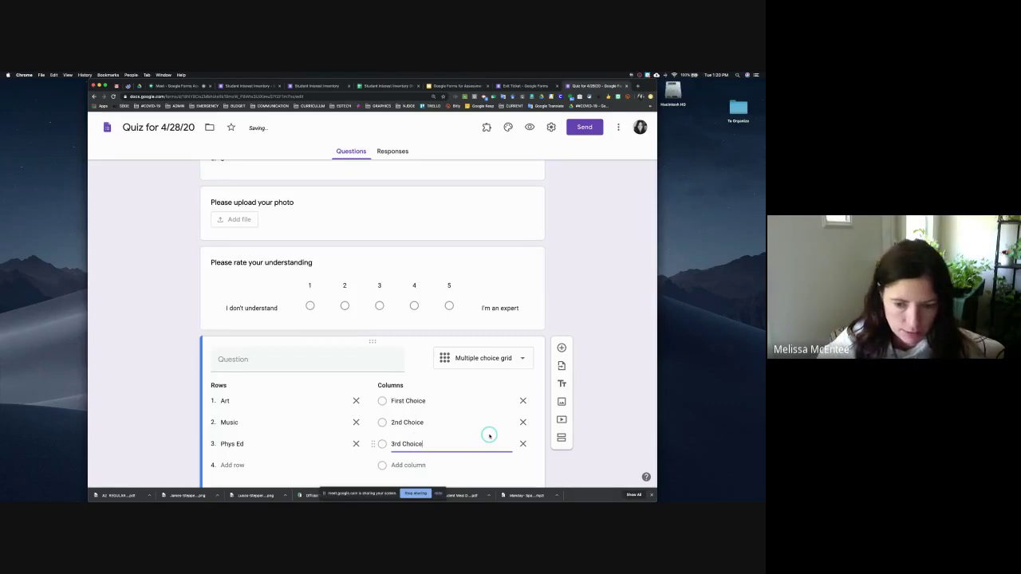
{"action": "left_click", "coordinate": [611, 438]}
{"action": "scroll", "coordinate": [604, 438], "scroll_direction": "down", "scroll_amount": 2}
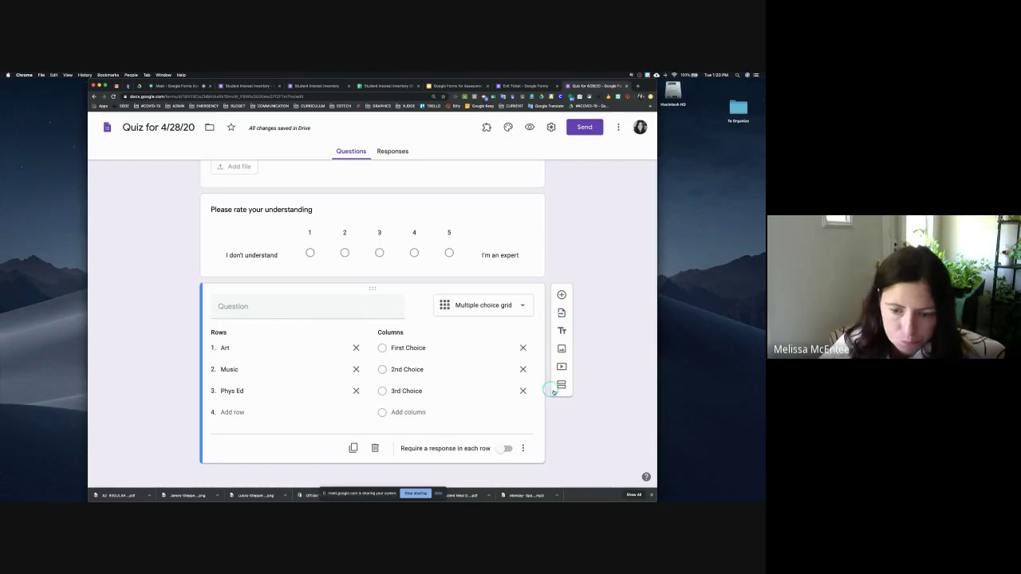
{"action": "left_click", "coordinate": [507, 448]}
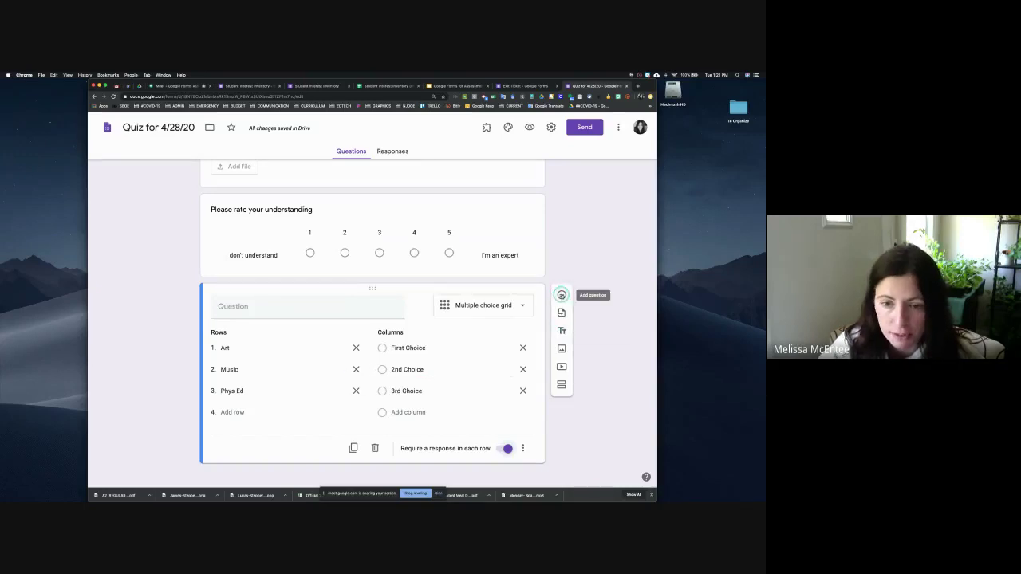
Step: Add an untitled question below the multiple choice grid and set its type to Date
{"action": "left_click", "coordinate": [561, 294]}
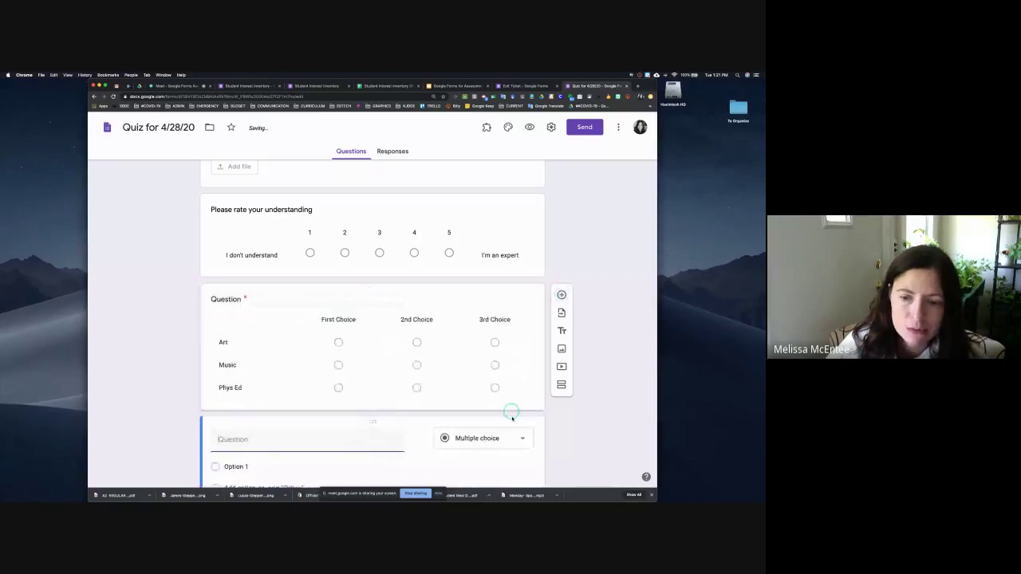
{"action": "left_click", "coordinate": [519, 363]}
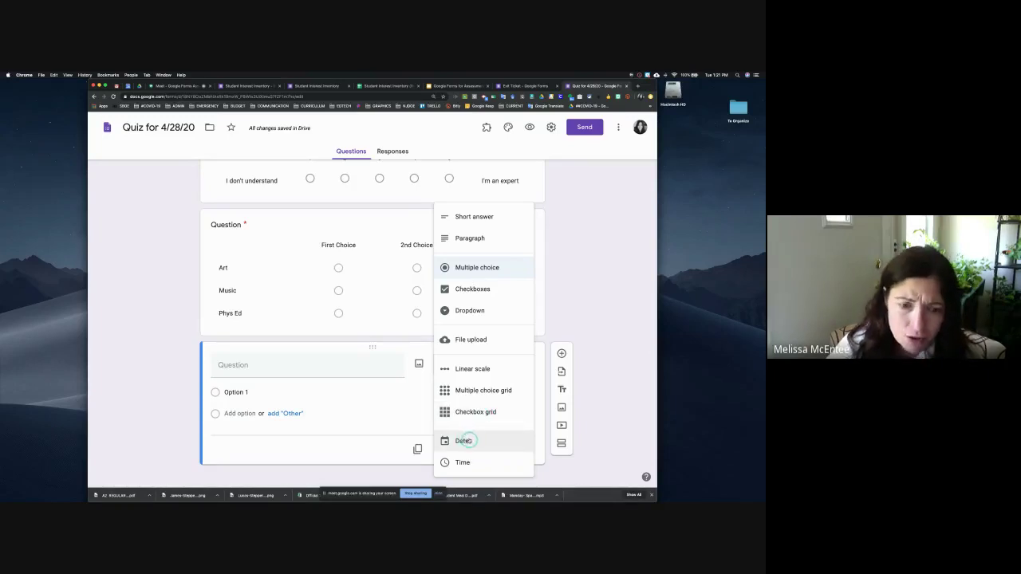
{"action": "left_click", "coordinate": [465, 440]}
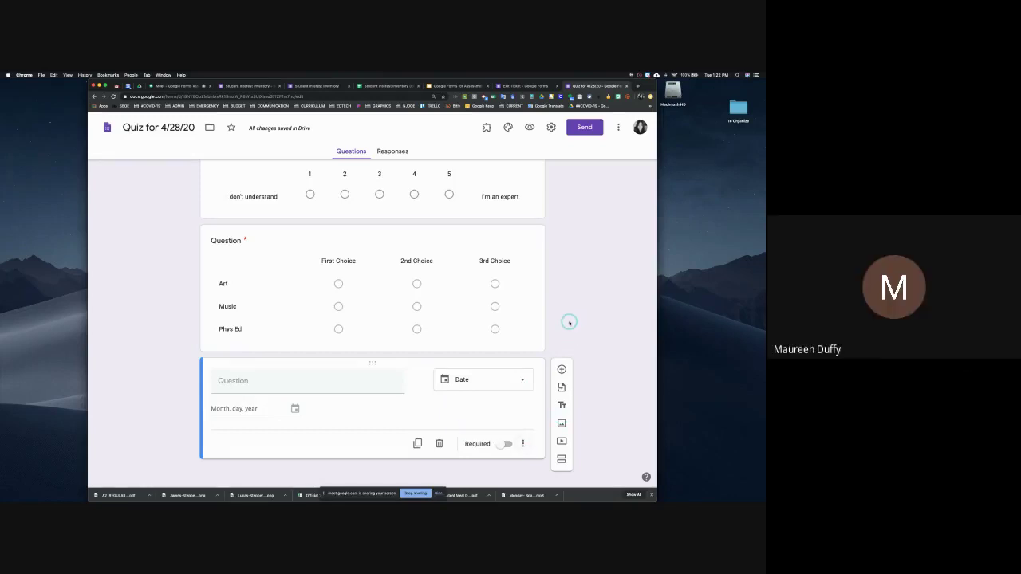
Step: Switch to the Google Meet call and open its chat to check for participants' questions
{"action": "scroll", "coordinate": [571, 327], "scroll_direction": "up", "scroll_amount": 10}
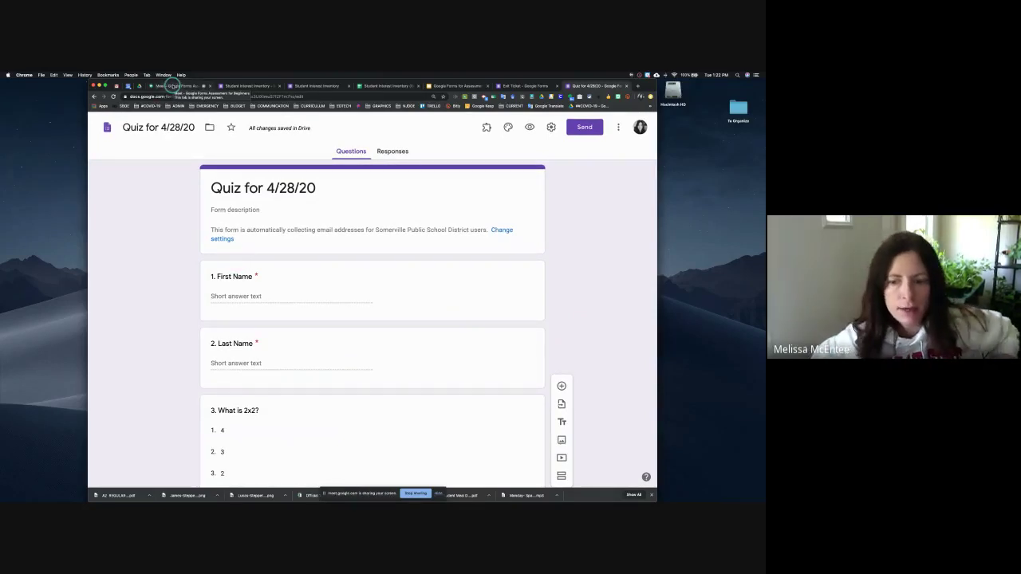
{"action": "left_click", "coordinate": [172, 85]}
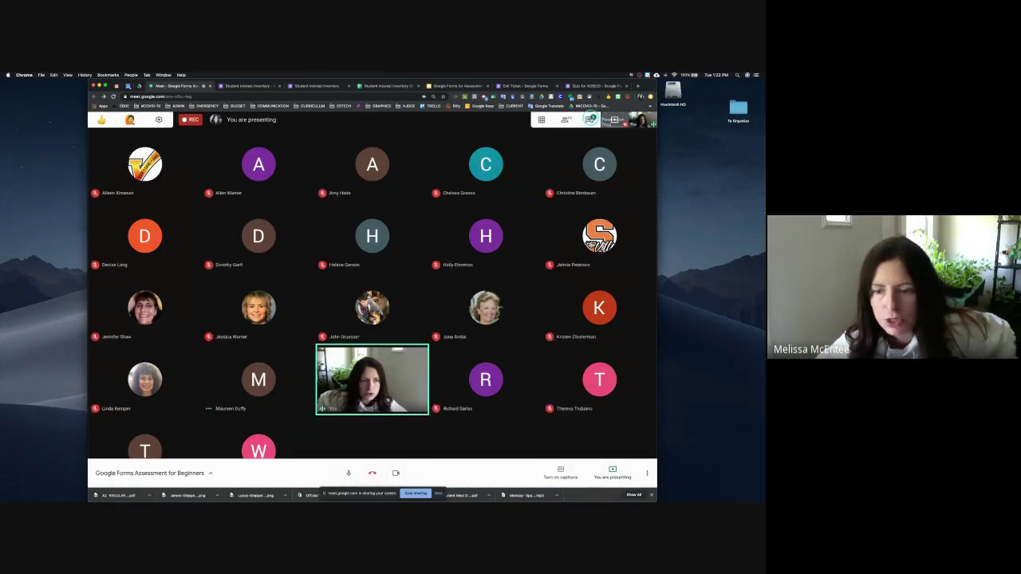
{"action": "left_click", "coordinate": [589, 120]}
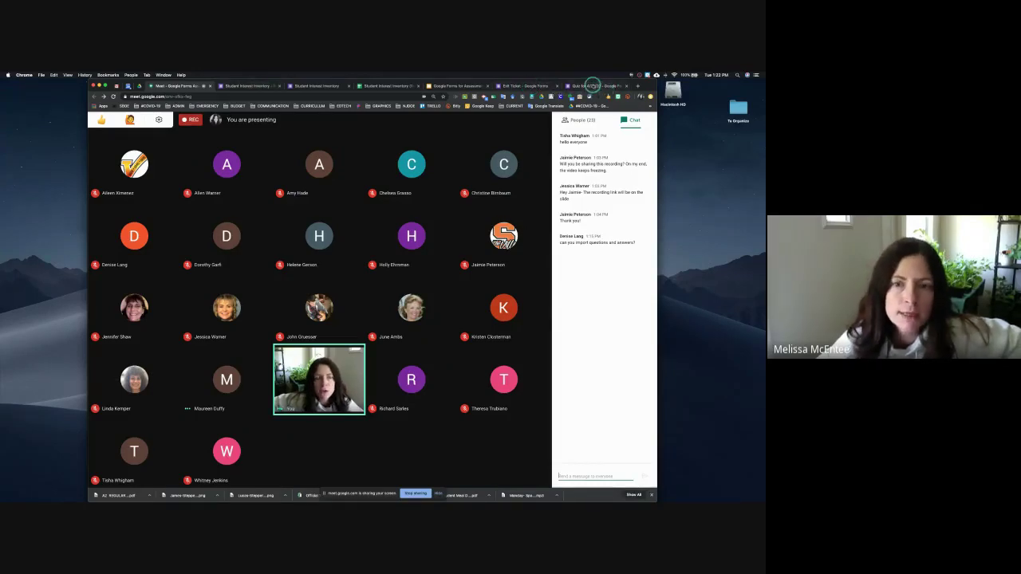
Step: Return to the Quiz for 4/28/20 form and review its questions from the name fields to the multiple choice grid
{"action": "left_click", "coordinate": [592, 86]}
{"action": "scroll", "coordinate": [561, 262], "scroll_direction": "down", "scroll_amount": 2}
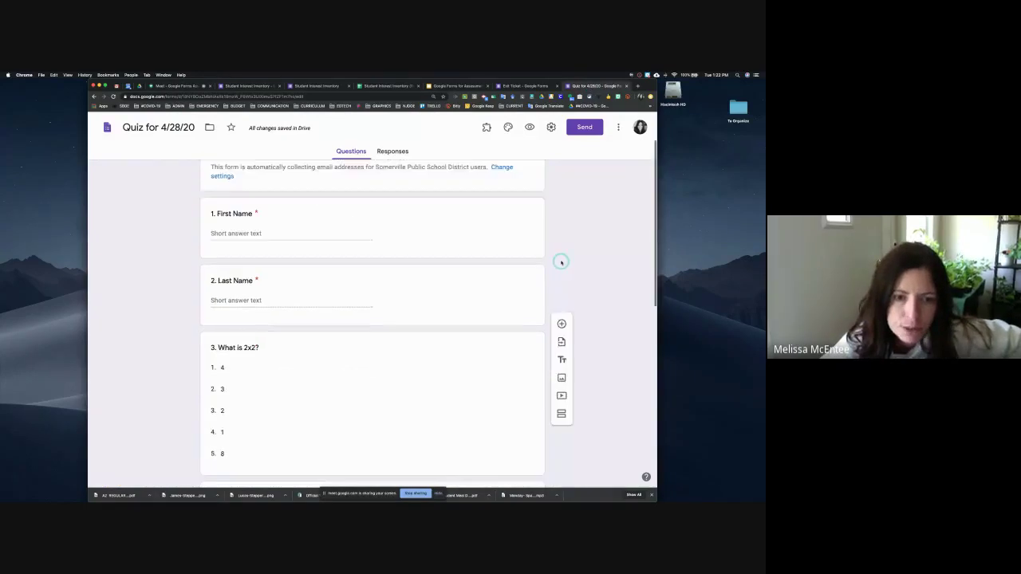
{"action": "scroll", "coordinate": [561, 262], "scroll_direction": "down", "scroll_amount": 5}
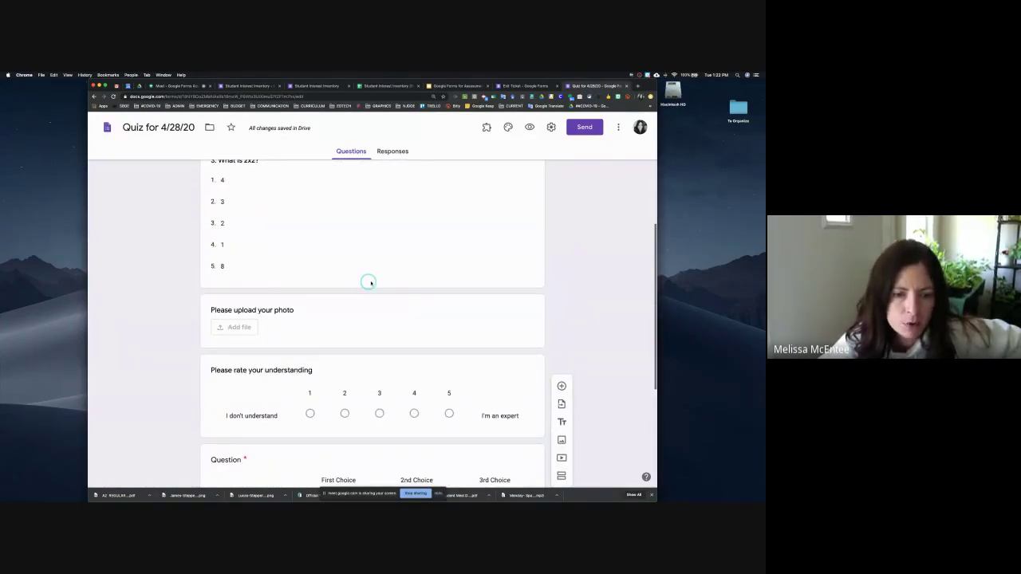
{"action": "scroll", "coordinate": [370, 282], "scroll_direction": "down", "scroll_amount": 2}
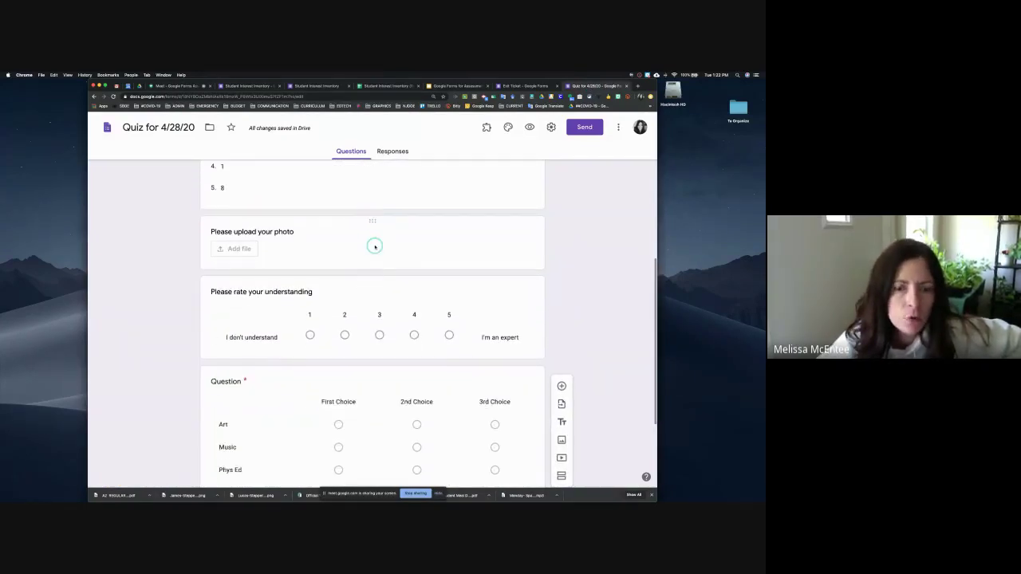
{"action": "scroll", "coordinate": [375, 247], "scroll_direction": "up", "scroll_amount": 4}
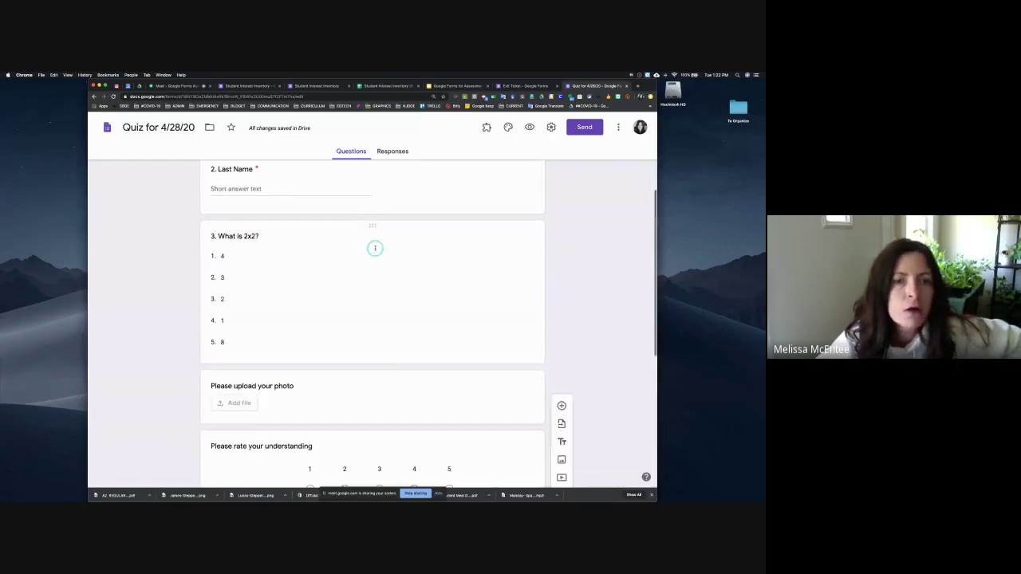
{"action": "scroll", "coordinate": [375, 249], "scroll_direction": "up", "scroll_amount": 2}
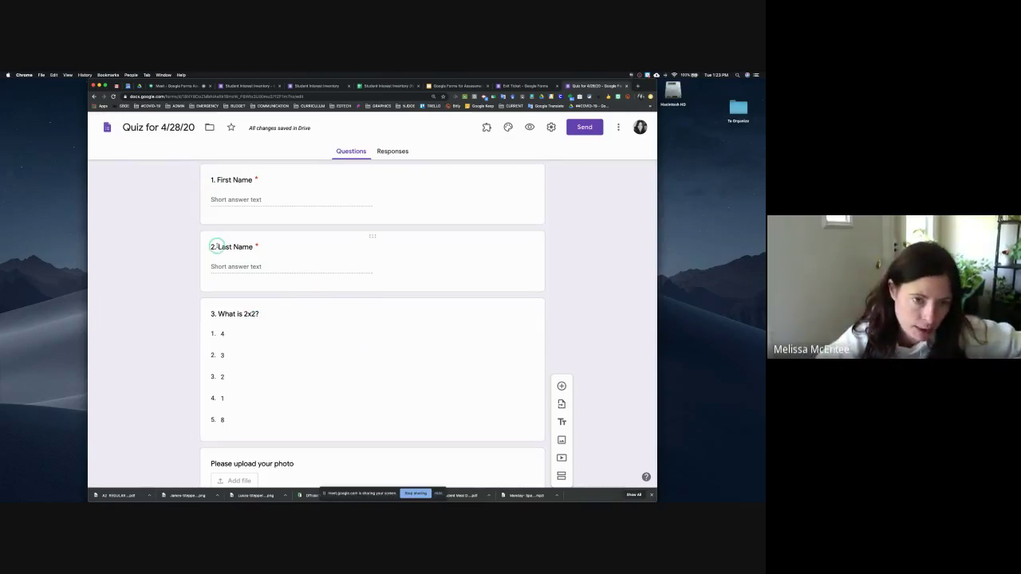
Step: Start importing questions below the date question, choosing the form "Copy of Initial Assessment Ancient Egypt" as the source
{"action": "scroll", "coordinate": [574, 343], "scroll_direction": "down", "scroll_amount": 2}
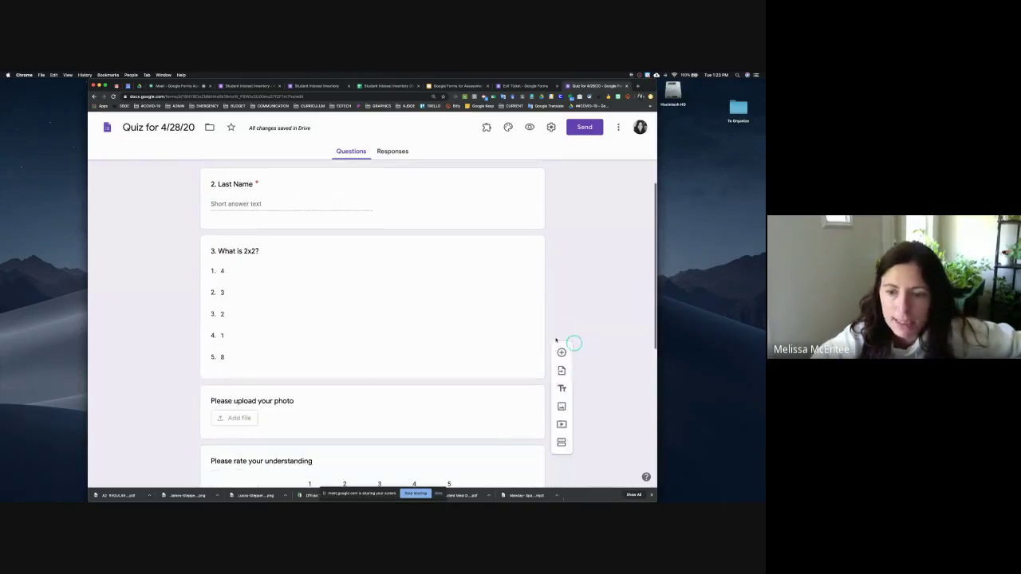
{"action": "scroll", "coordinate": [551, 361], "scroll_direction": "down", "scroll_amount": 8}
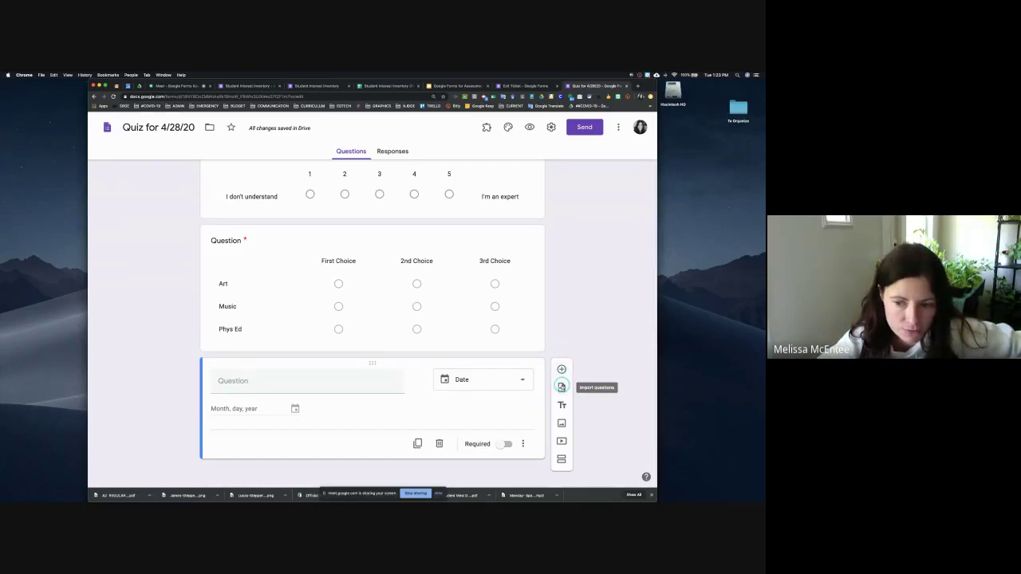
{"action": "left_click", "coordinate": [562, 386]}
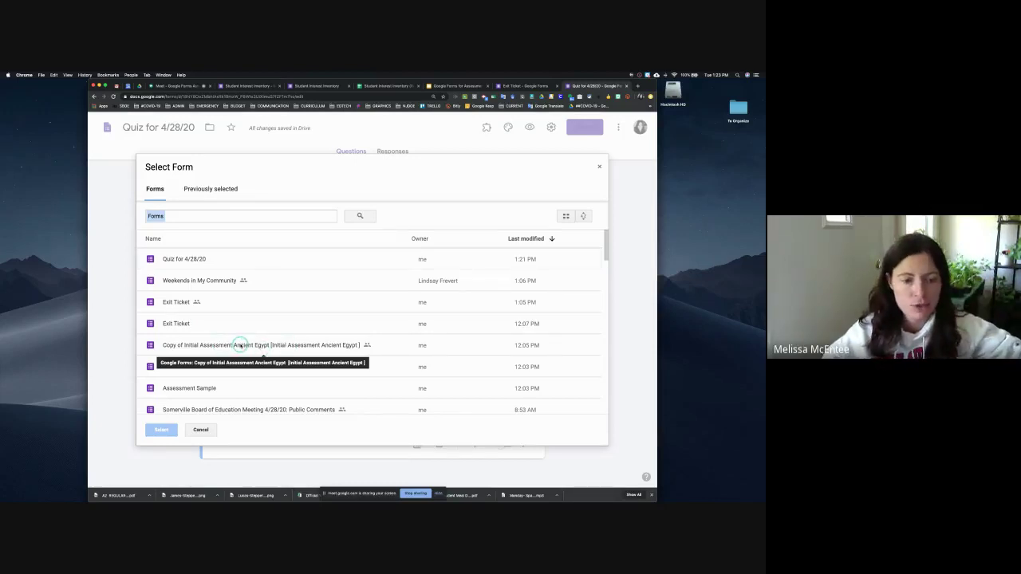
{"action": "left_click", "coordinate": [240, 345]}
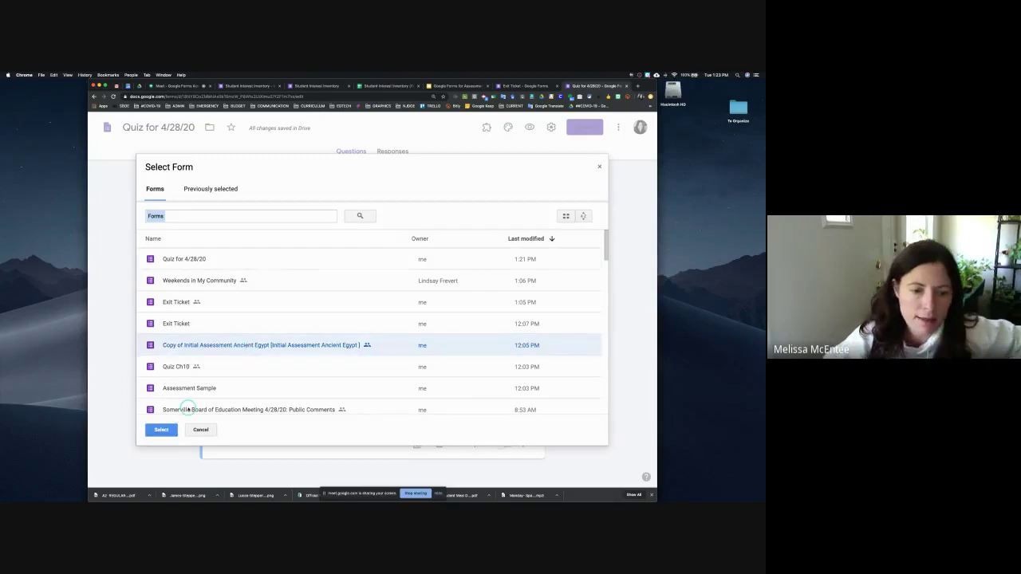
{"action": "key", "text": "ctrl+Up"}
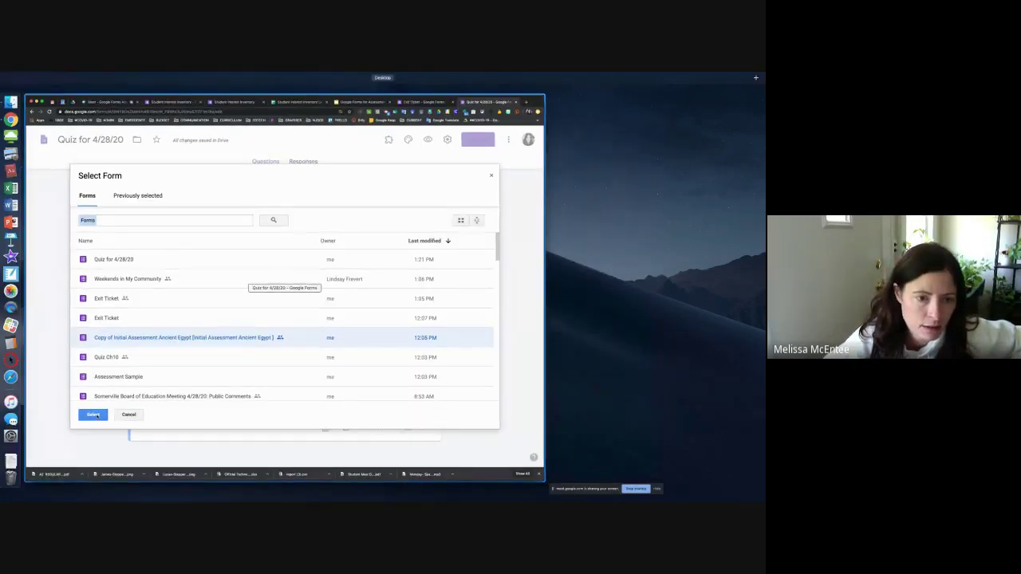
{"action": "left_click", "coordinate": [93, 415]}
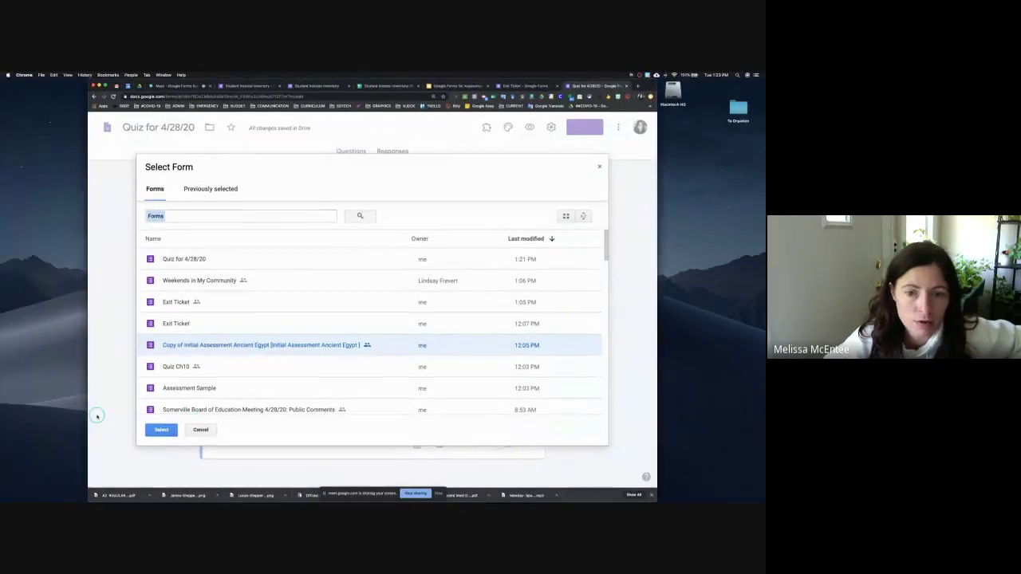
{"action": "left_click", "coordinate": [161, 430]}
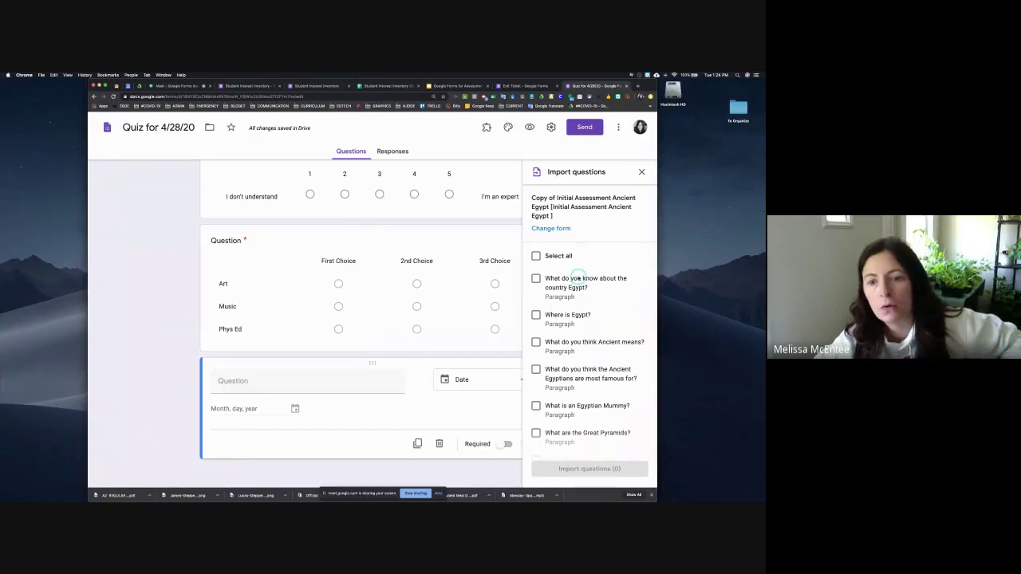
Step: Import only the questions "Where is Egypt?" and "What do you think the Ancient Egyptians are most famous for?" into the quiz
{"action": "left_click", "coordinate": [536, 255]}
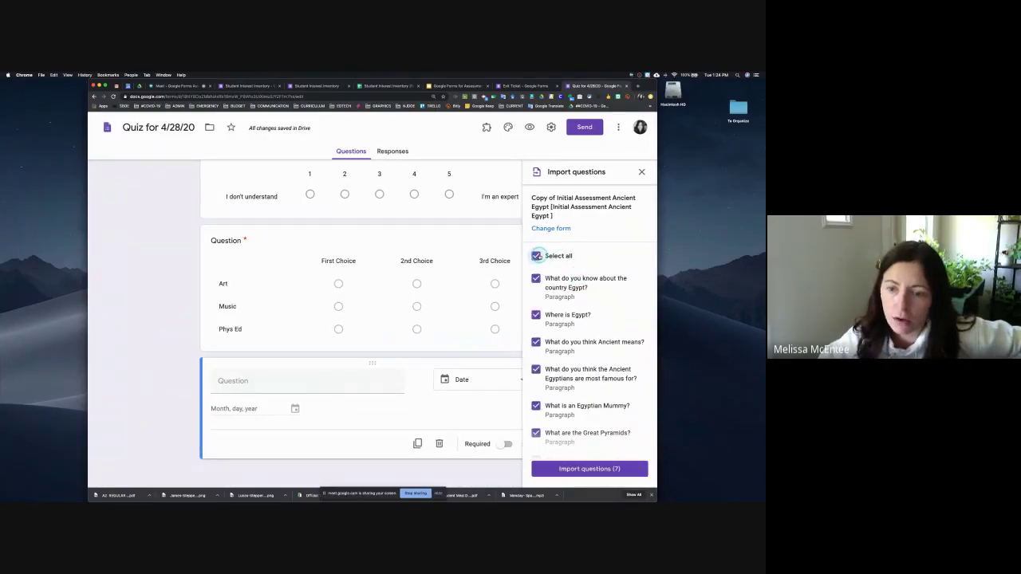
{"action": "left_click", "coordinate": [536, 255]}
{"action": "left_click", "coordinate": [536, 315]}
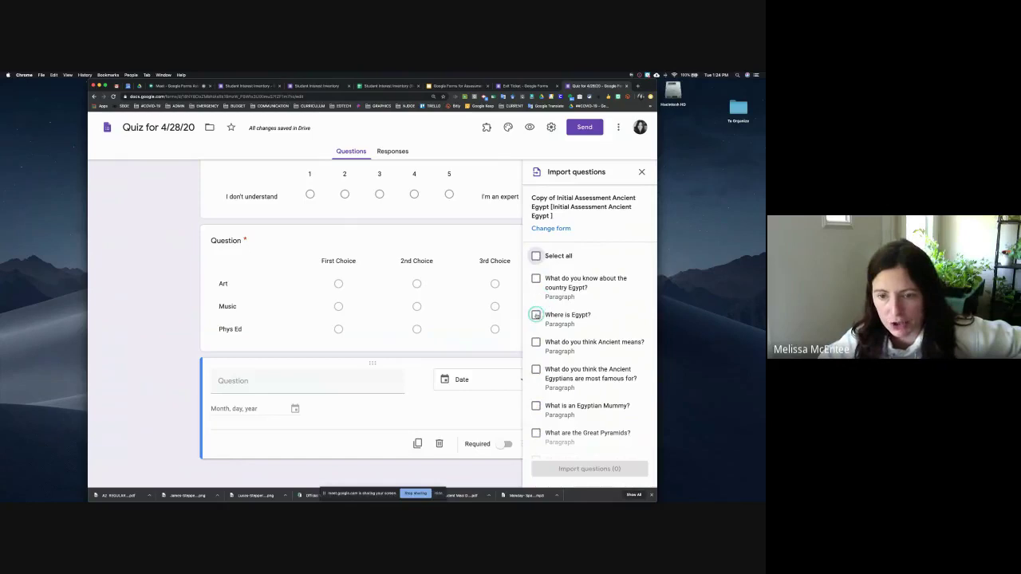
{"action": "left_click", "coordinate": [536, 369]}
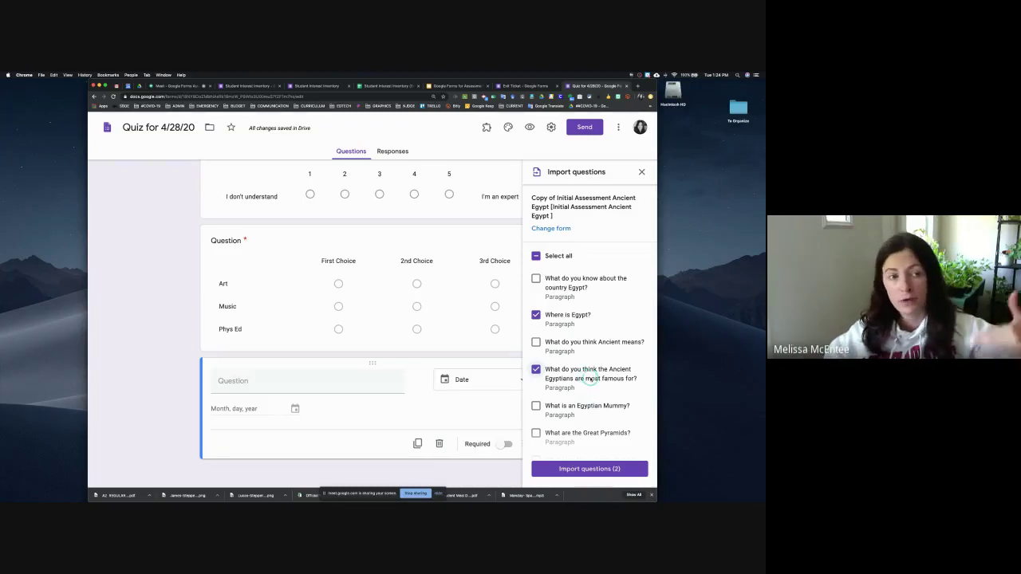
{"action": "left_click", "coordinate": [604, 470]}
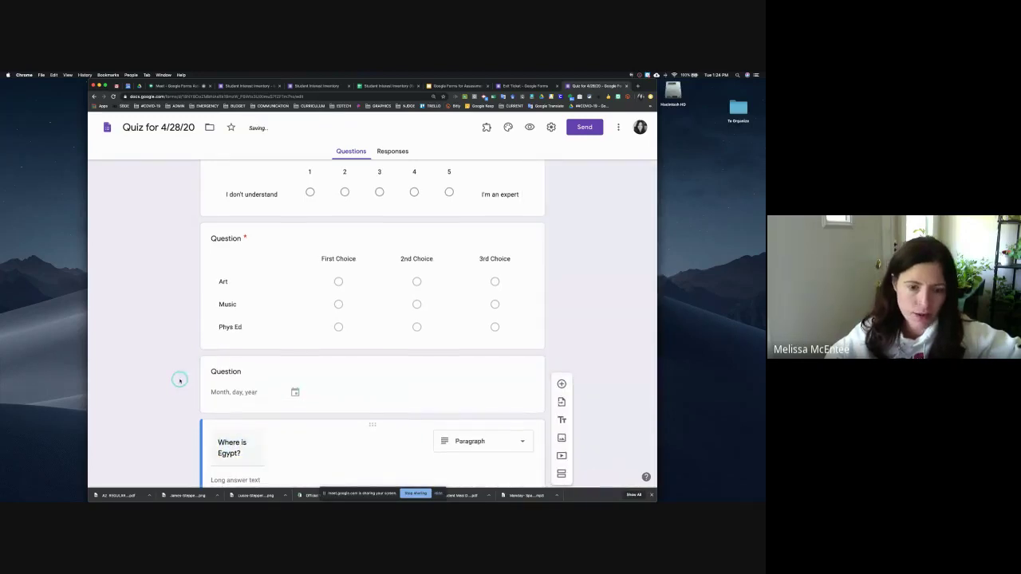
Step: Reword the imported "Where is Egypt?" question as "Where is your favorite vacation locations."
{"action": "scroll", "coordinate": [181, 381], "scroll_direction": "down", "scroll_amount": 4}
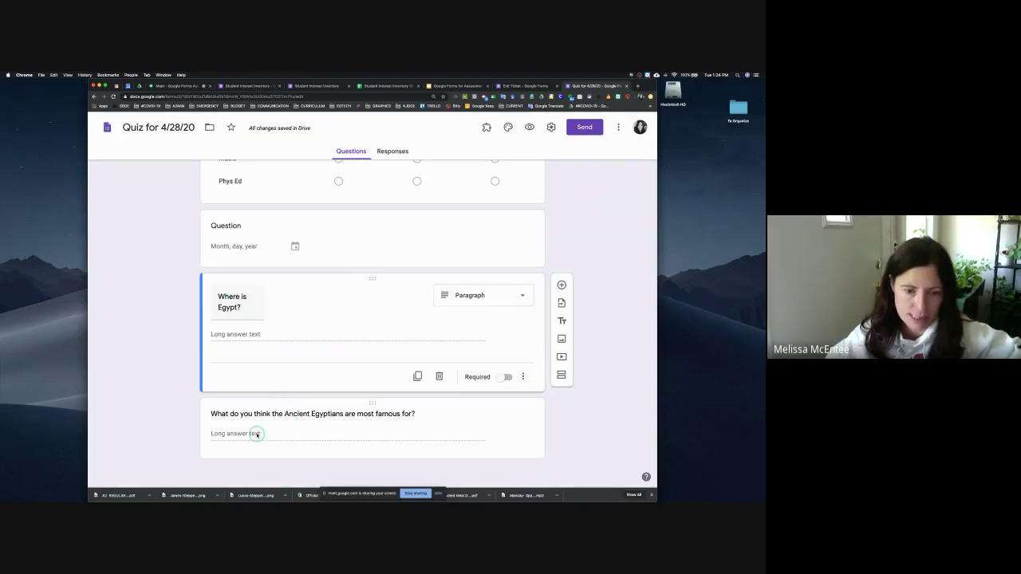
{"action": "left_click", "coordinate": [249, 309]}
{"action": "triple_click", "coordinate": [249, 305]}
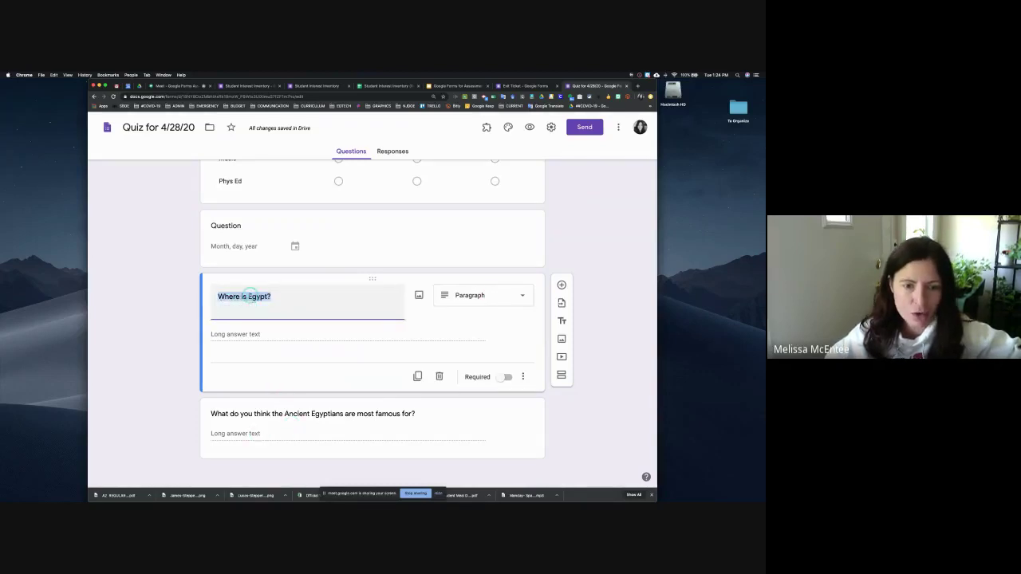
{"action": "left_click", "coordinate": [249, 292]}
{"action": "key", "text": "alt+shift+Left"}
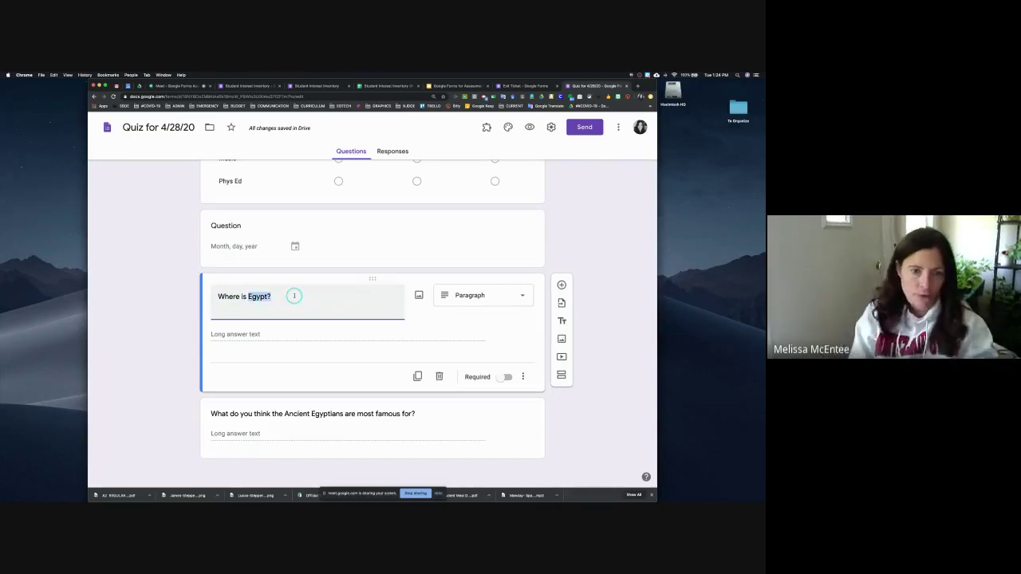
{"action": "key", "text": "BackSpace"}
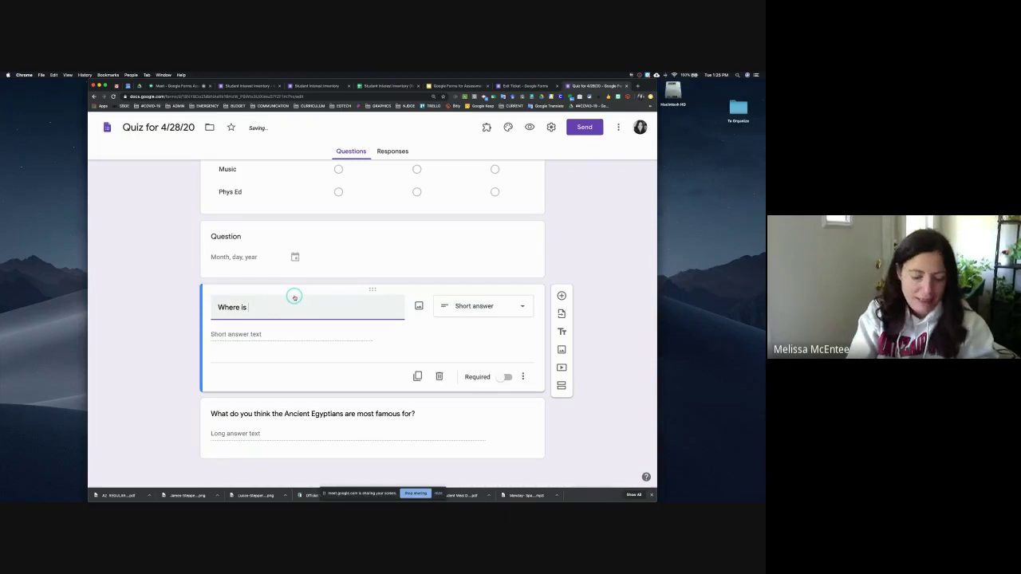
{"action": "type", "text": "your"}
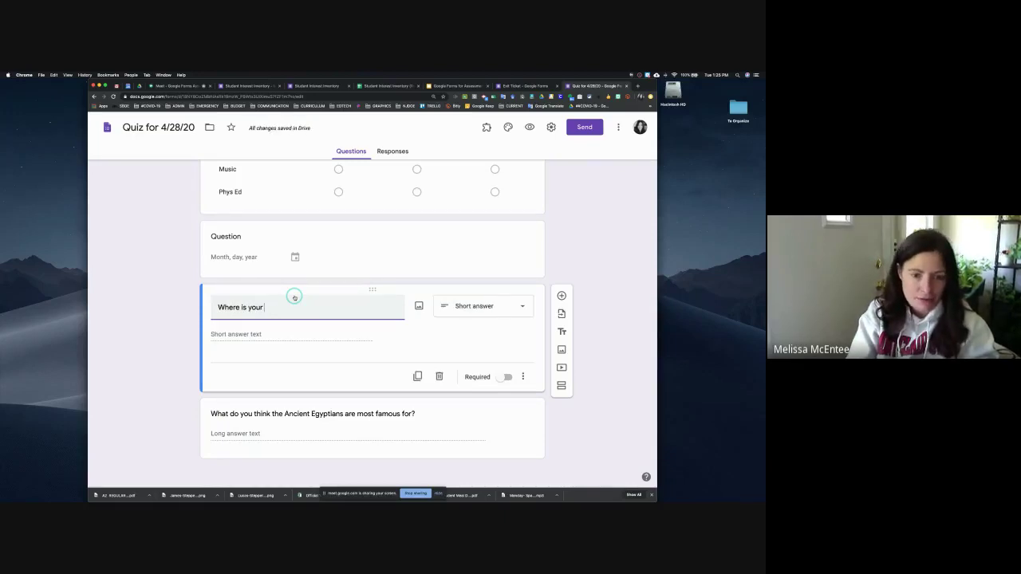
{"action": "type", "text": " faviorite va"}
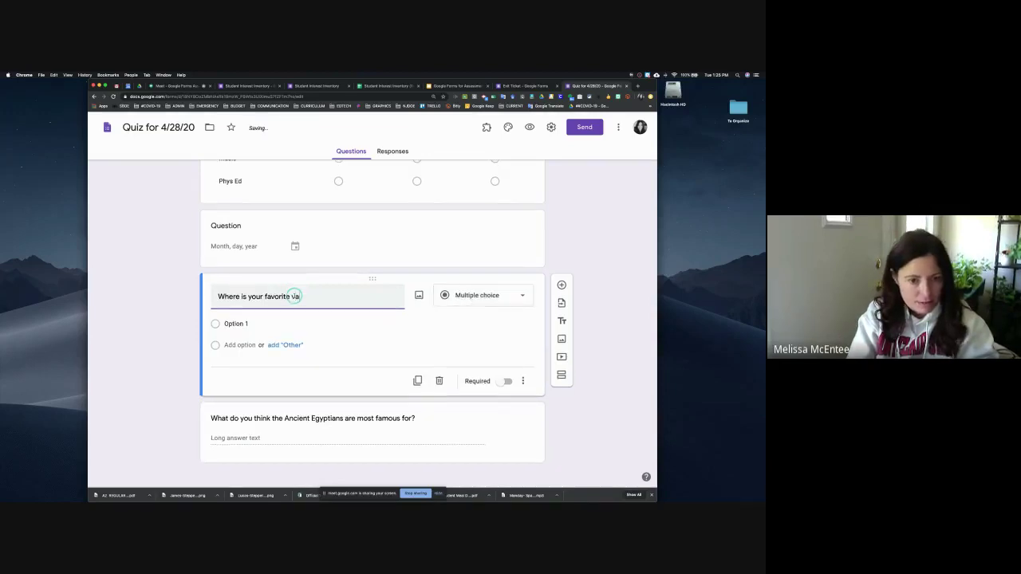
{"action": "type", "text": "cation spo"}
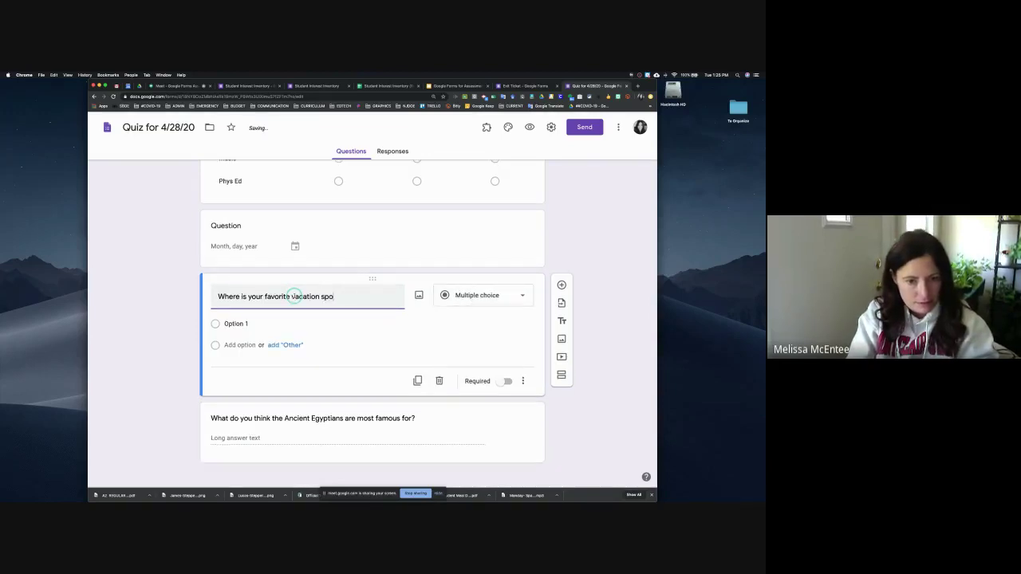
{"action": "key", "text": "BackSpace"}
{"action": "key", "text": "BackSpace"}
{"action": "key", "text": "BackSpace"}
{"action": "type", "text": "locati"}
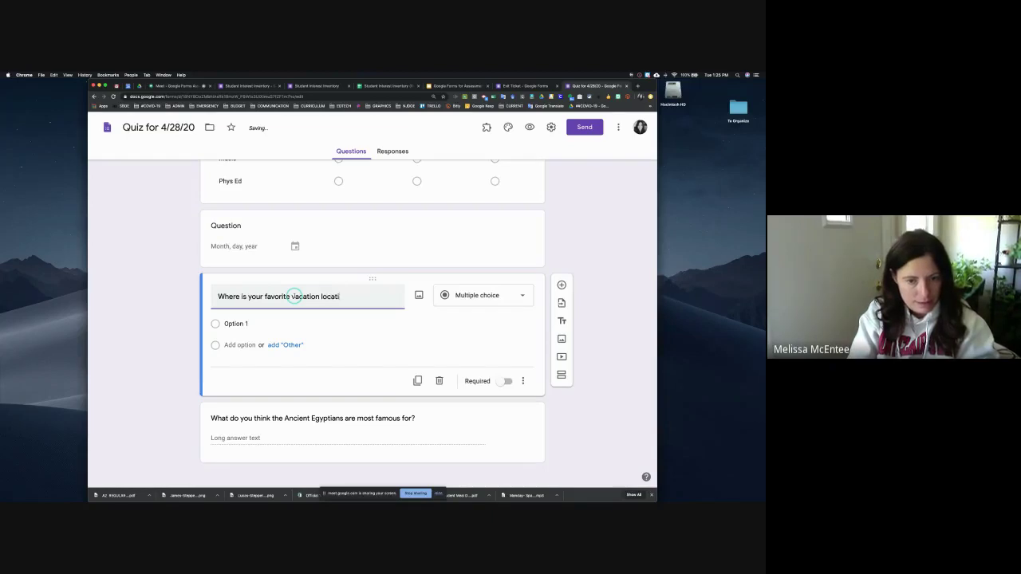
{"action": "type", "text": "ons."}
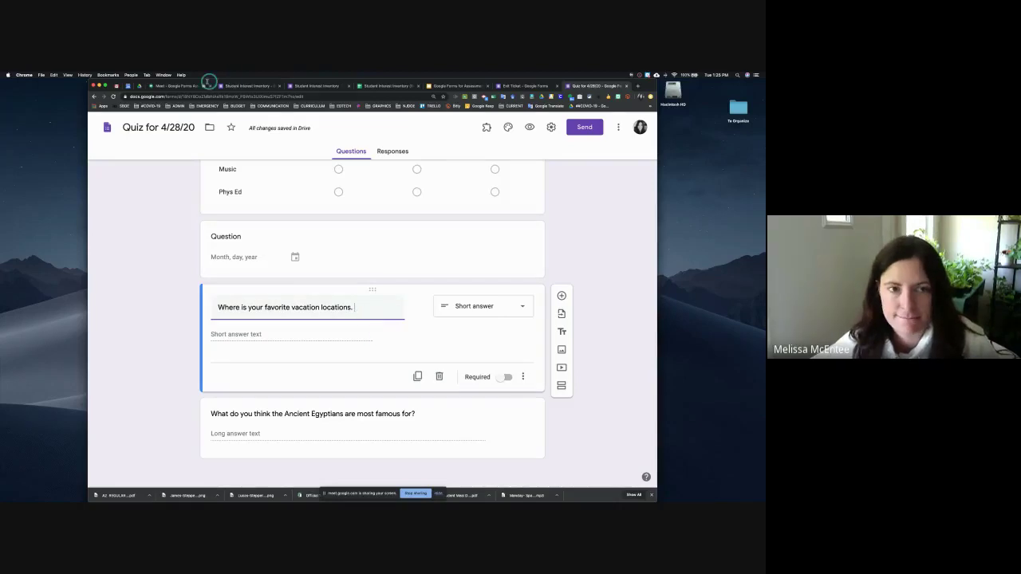
Step: Check the Google Meet chat for new questions, and return to the Quiz for 4/28/20 form
{"action": "left_click", "coordinate": [180, 85]}
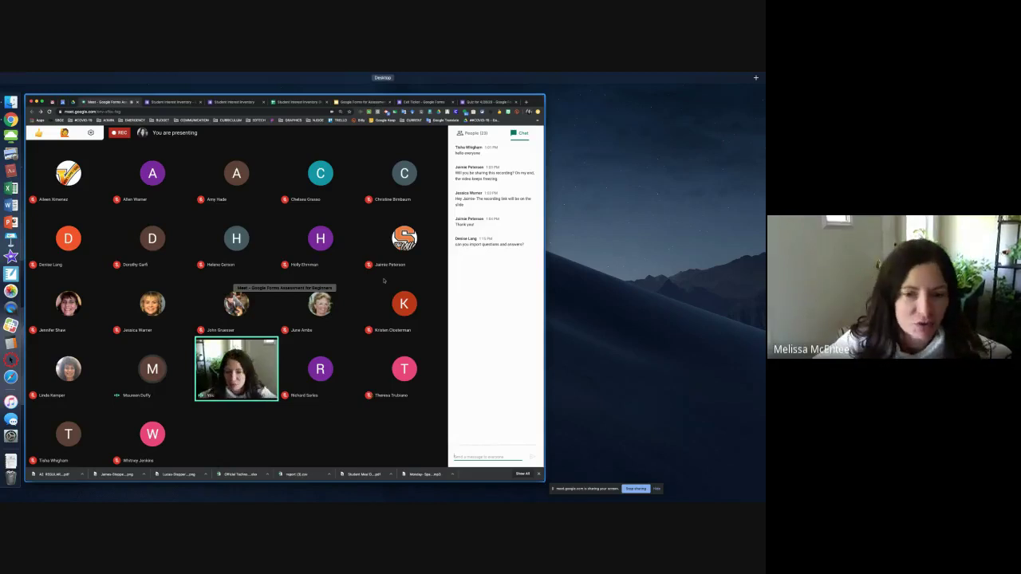
{"action": "left_click", "coordinate": [434, 275]}
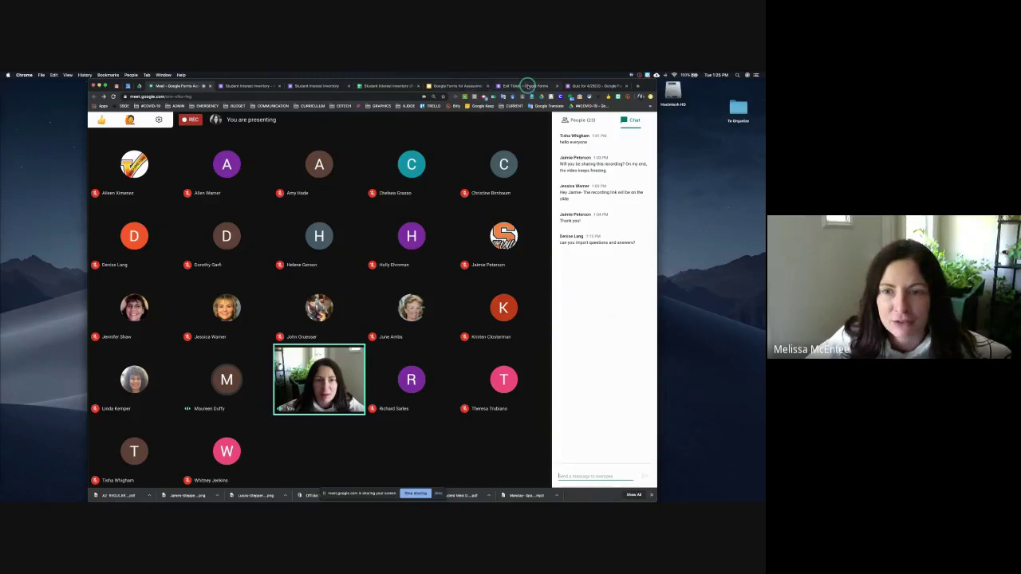
{"action": "left_click", "coordinate": [525, 86]}
{"action": "left_click", "coordinate": [604, 85]}
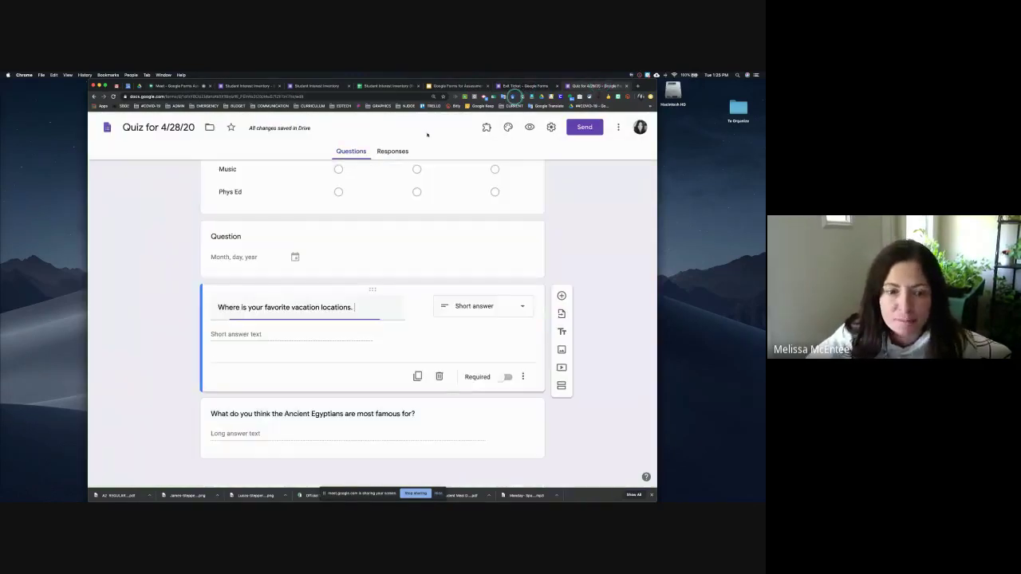
Step: Replace the period ending the favorite vacation question with a question mark, and delete that question from the quiz
{"action": "double_click", "coordinate": [335, 307]}
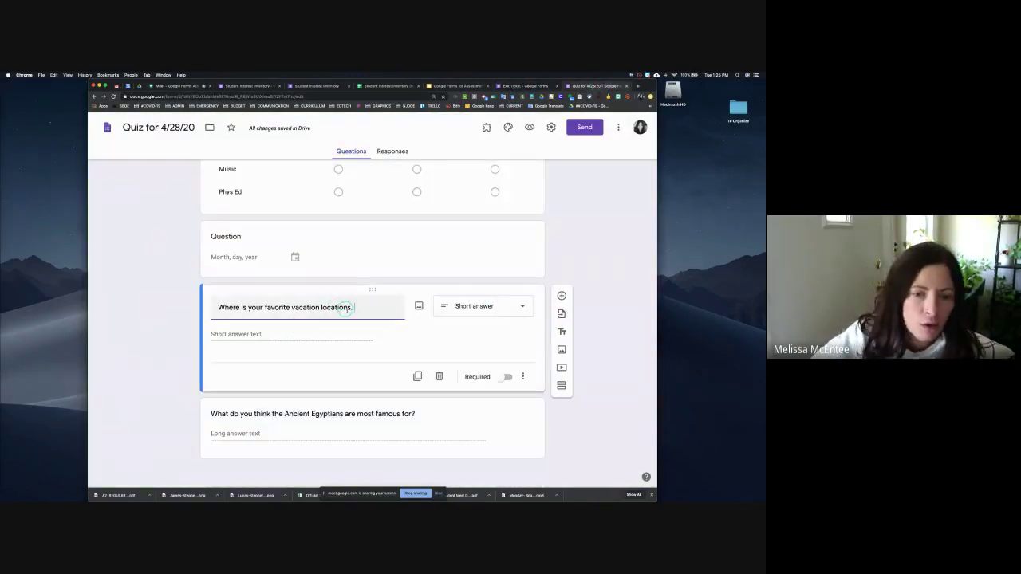
{"action": "left_click", "coordinate": [351, 308]}
{"action": "type", "text": "?"}
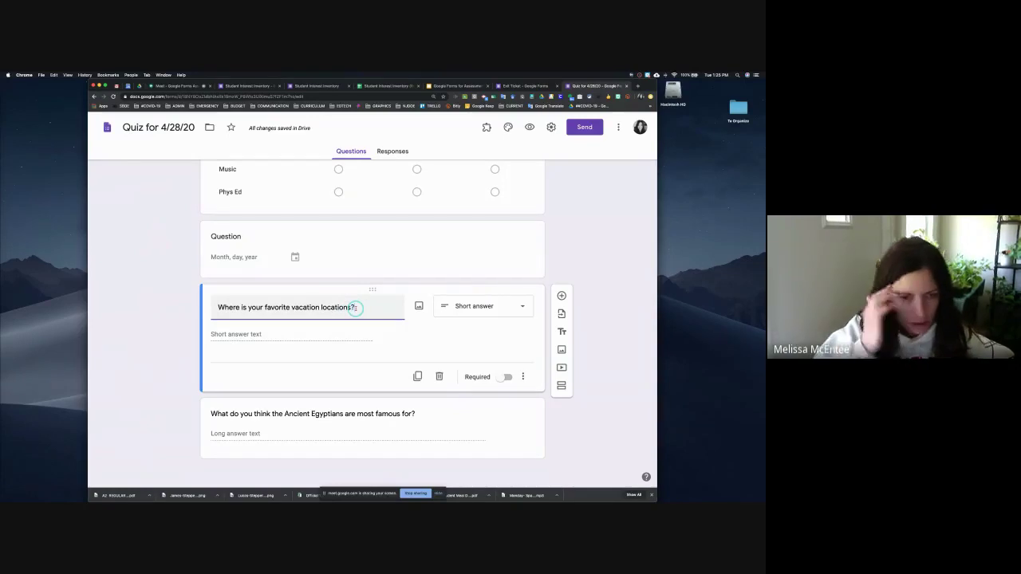
{"action": "left_click", "coordinate": [291, 286]}
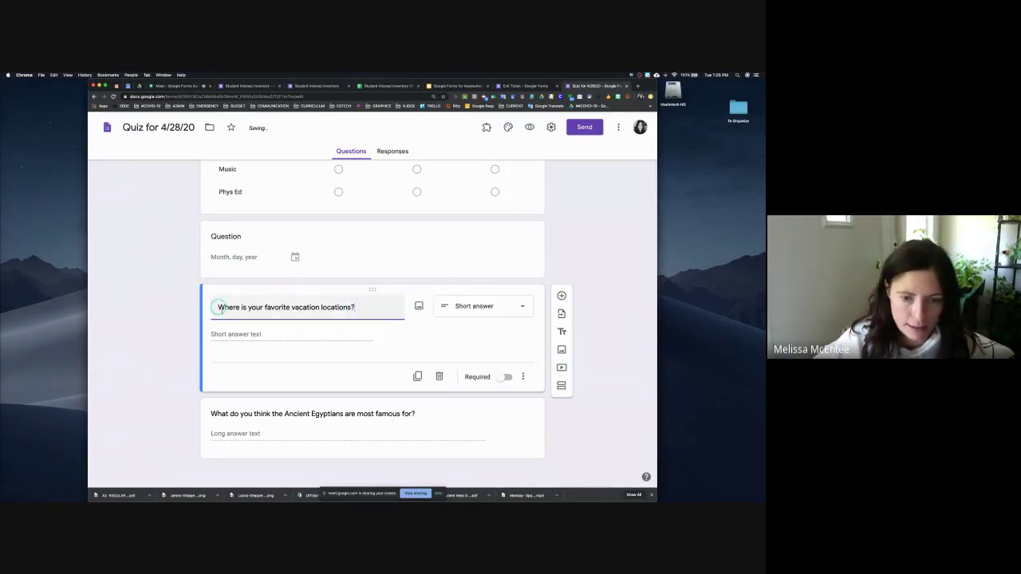
{"action": "left_click", "coordinate": [439, 376]}
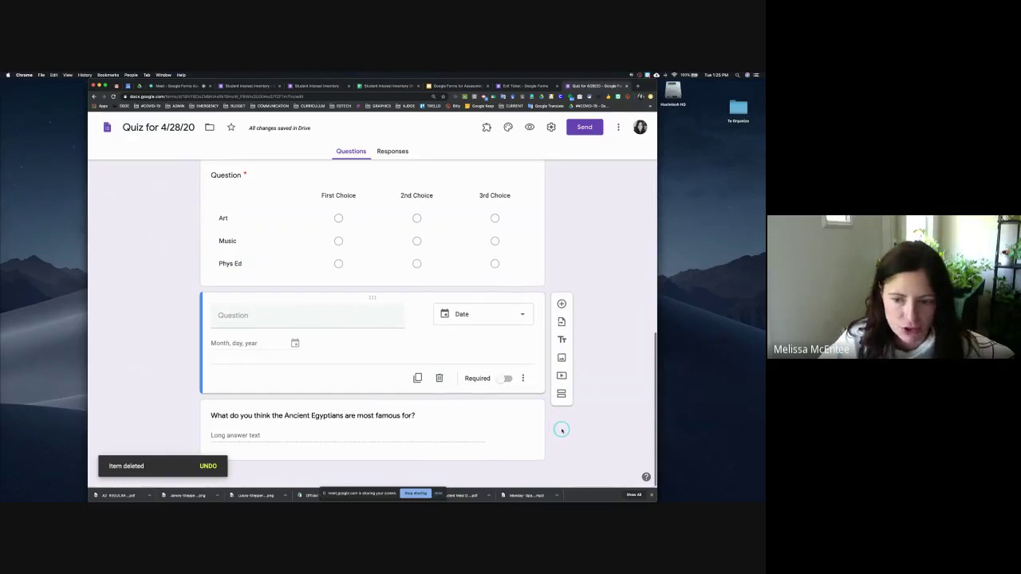
Step: Open the imported Ancient Egyptians question for editing and review the available question types without changing its type
{"action": "left_click", "coordinate": [305, 416]}
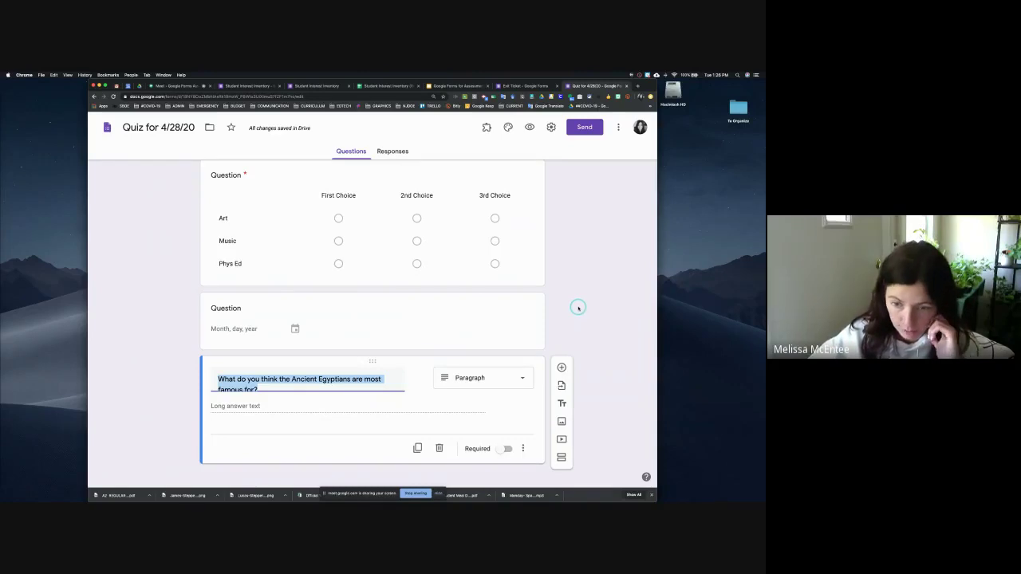
{"action": "scroll", "coordinate": [526, 434], "scroll_direction": "up", "scroll_amount": 1}
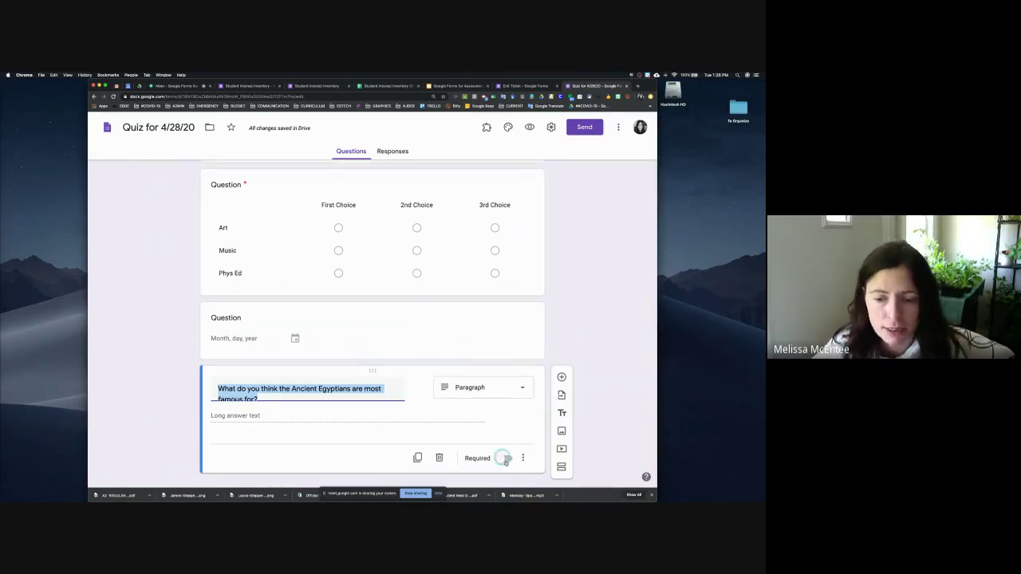
{"action": "scroll", "coordinate": [508, 460], "scroll_direction": "down", "scroll_amount": 1}
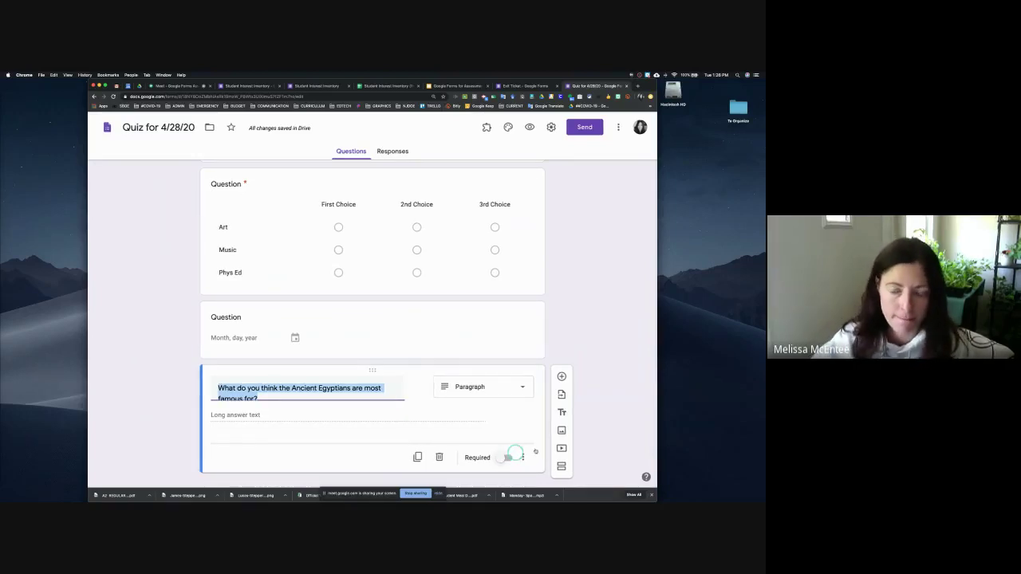
{"action": "scroll", "coordinate": [583, 389], "scroll_direction": "down", "scroll_amount": 1}
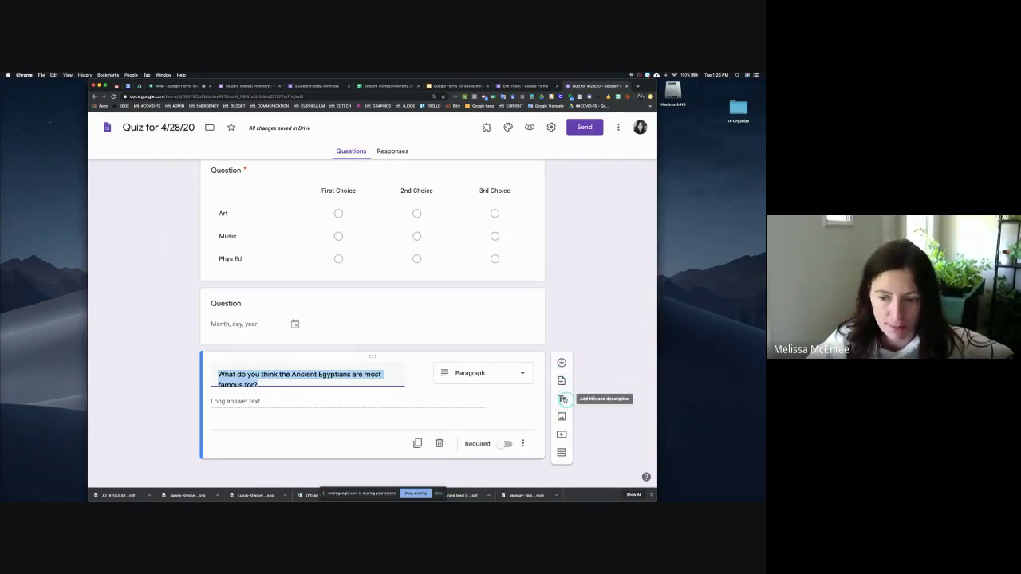
{"action": "left_click", "coordinate": [520, 373]}
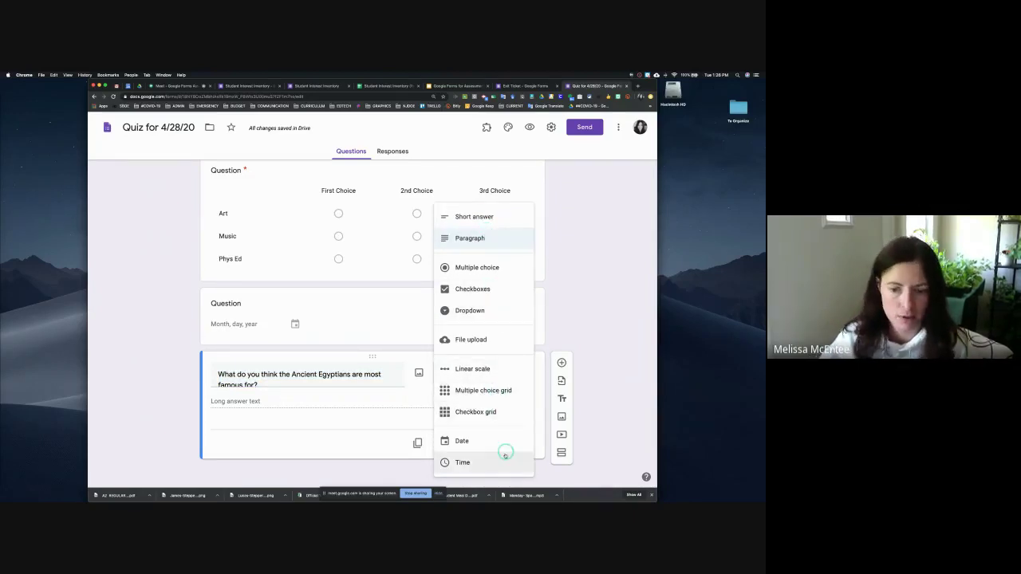
{"action": "left_click", "coordinate": [611, 314]}
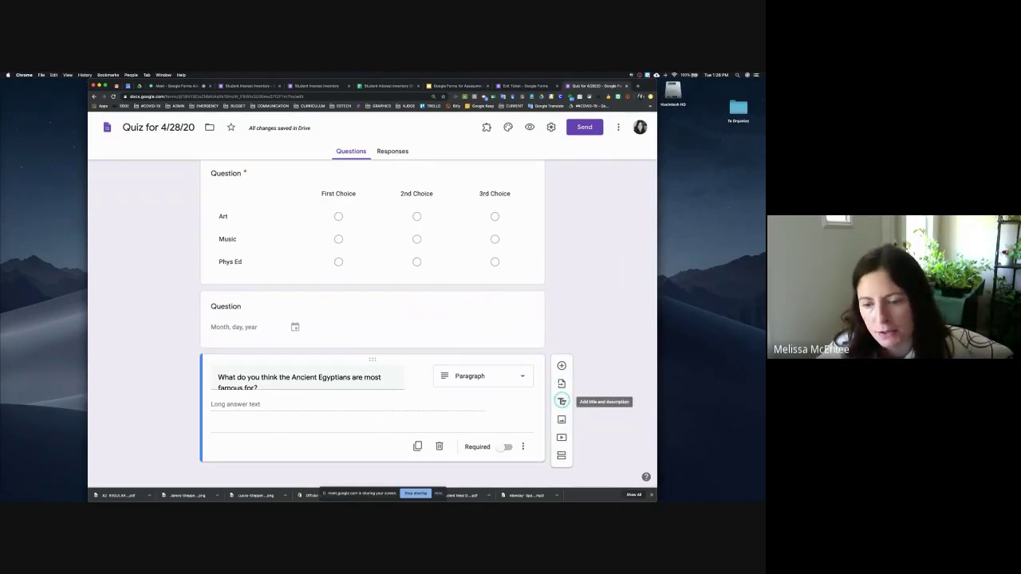
Step: Add a title and description block titled "Ancient Egypt" and move it above the question about what the Ancient Egyptians are famous for
{"action": "left_click", "coordinate": [562, 401]}
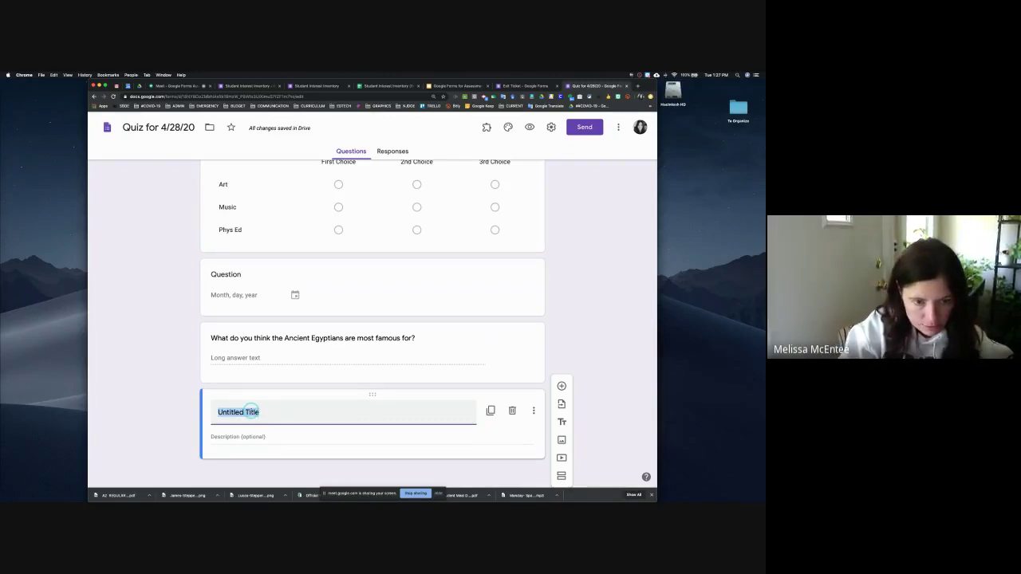
{"action": "type", "text": "A"}
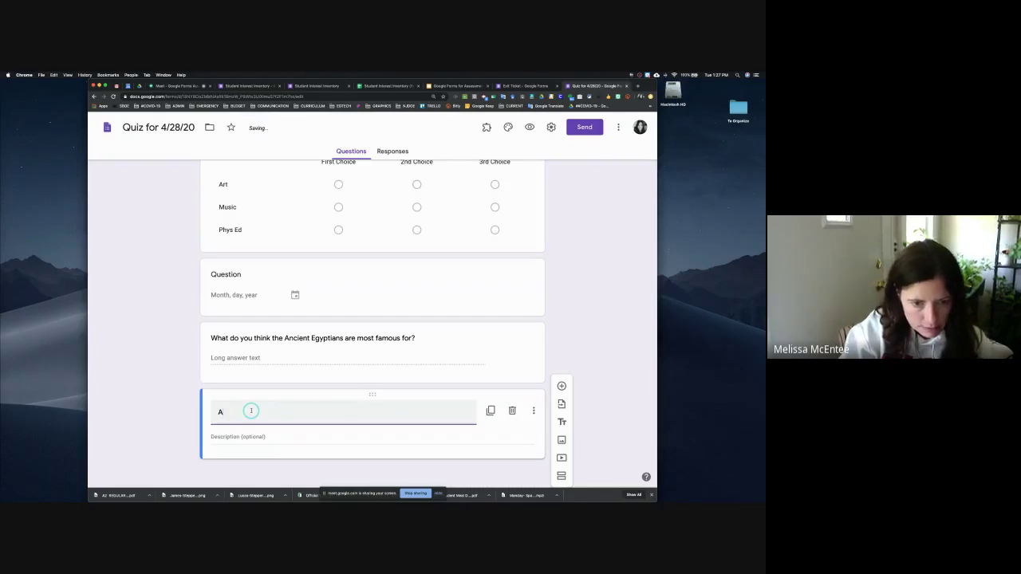
{"action": "type", "text": "ncient Egy"}
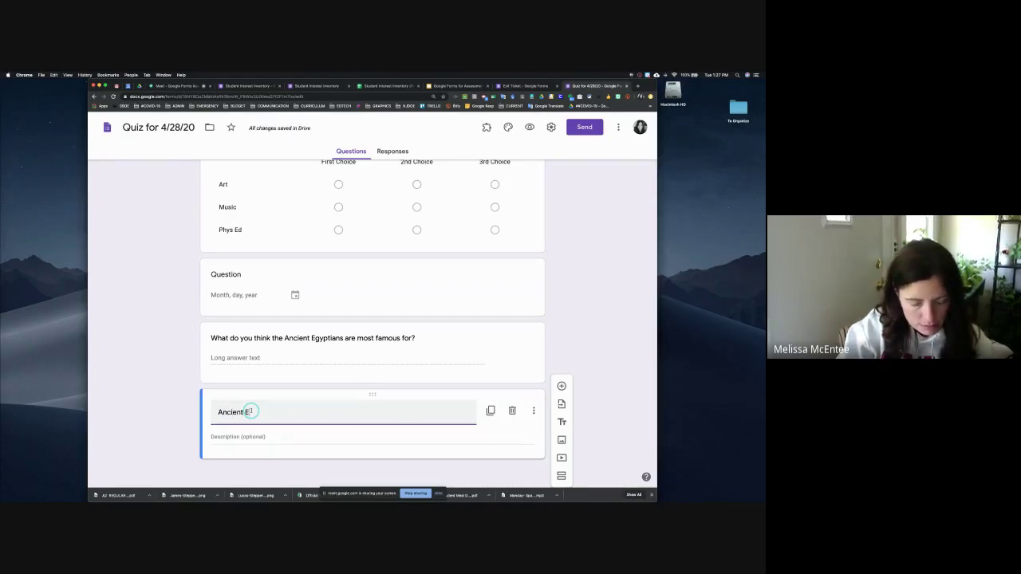
{"action": "type", "text": "pt"}
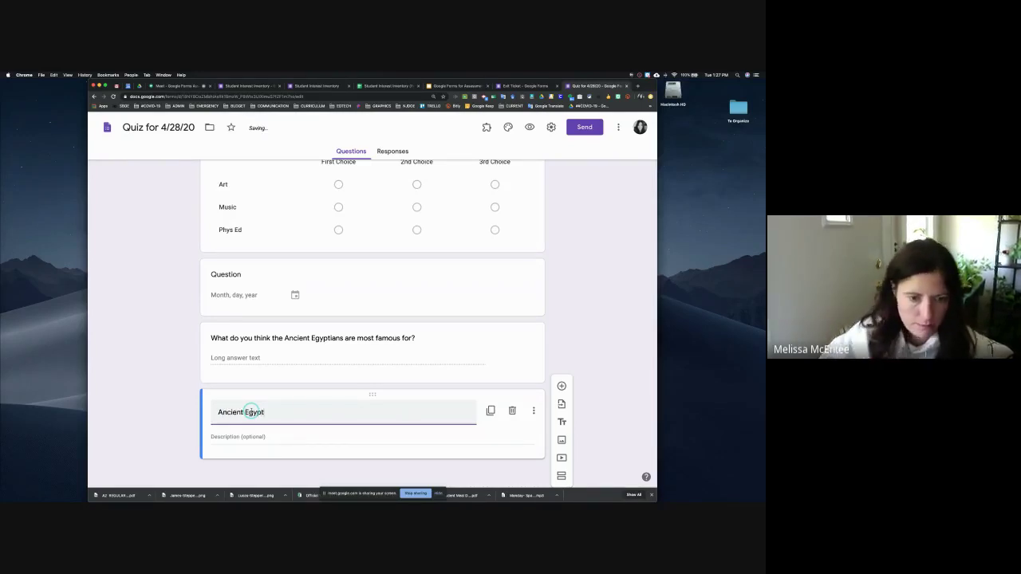
{"action": "left_click_drag", "start_coordinate": [371, 393], "coordinate": [367, 326]}
{"action": "left_click", "coordinate": [171, 383]}
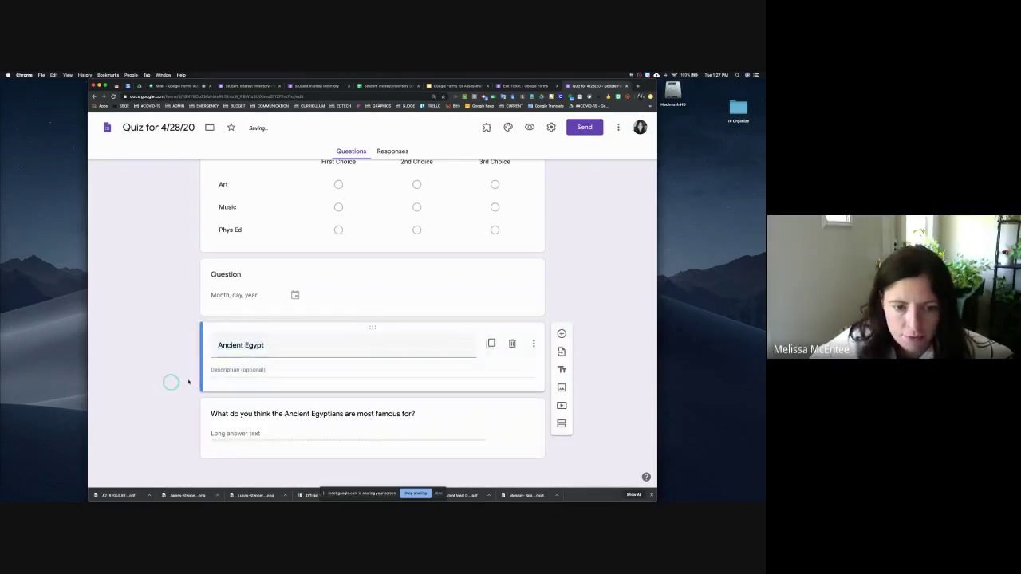
Step: Start inserting an image below the "Ancient Egypt" title and search Google images for "pyramids"
{"action": "left_click", "coordinate": [285, 345]}
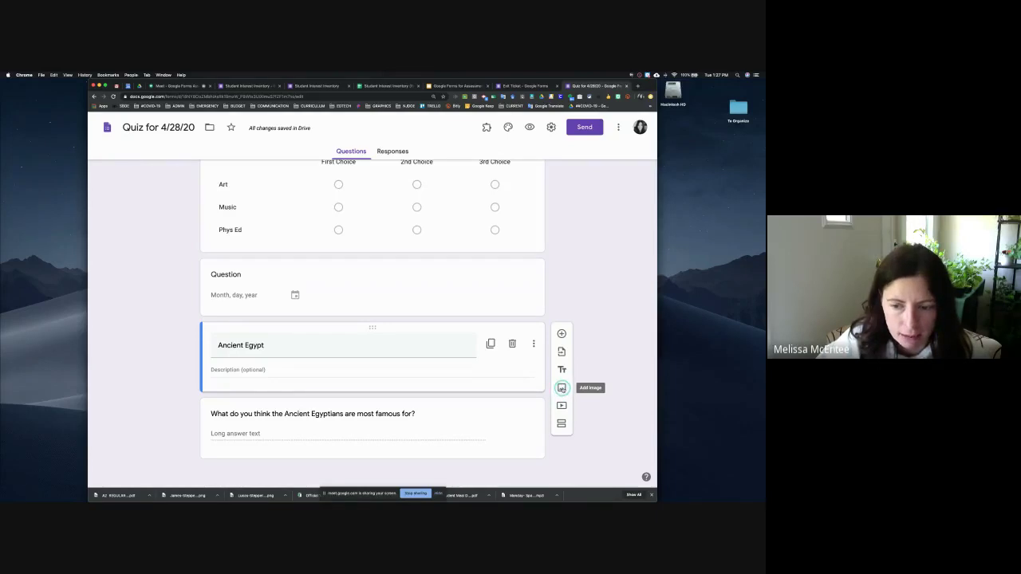
{"action": "left_click", "coordinate": [561, 387]}
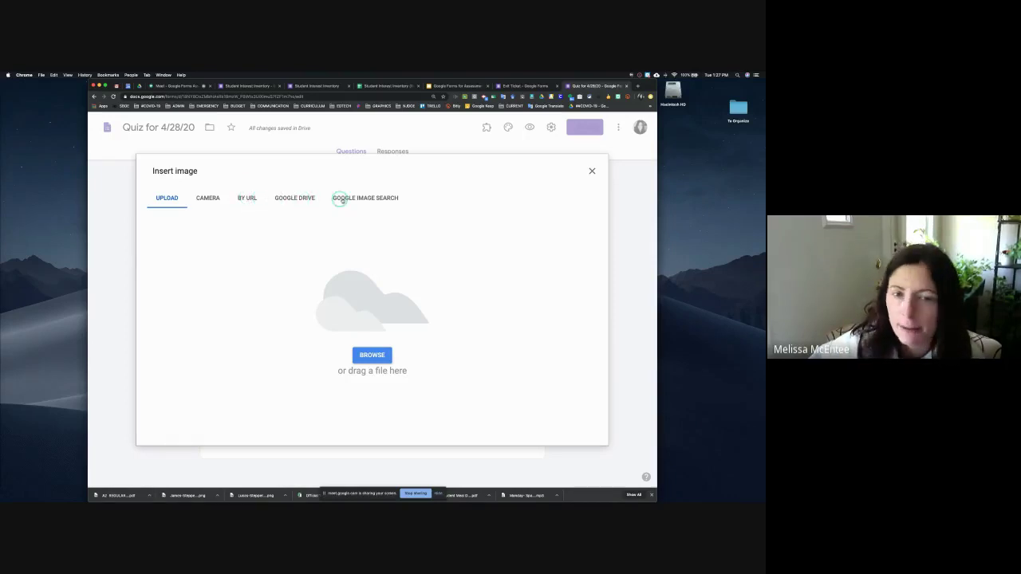
{"action": "left_click", "coordinate": [369, 199]}
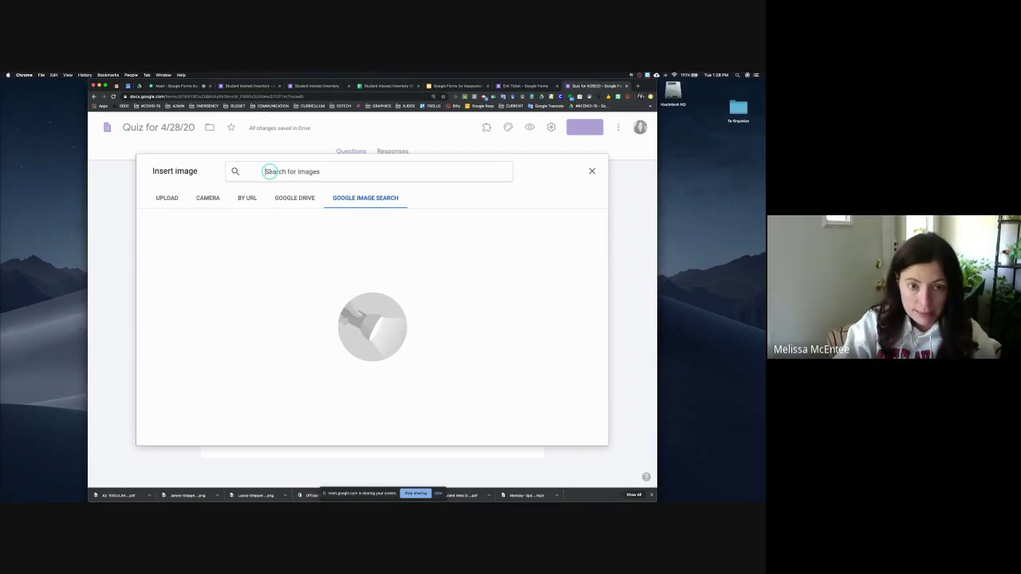
{"action": "type", "text": "pyr"}
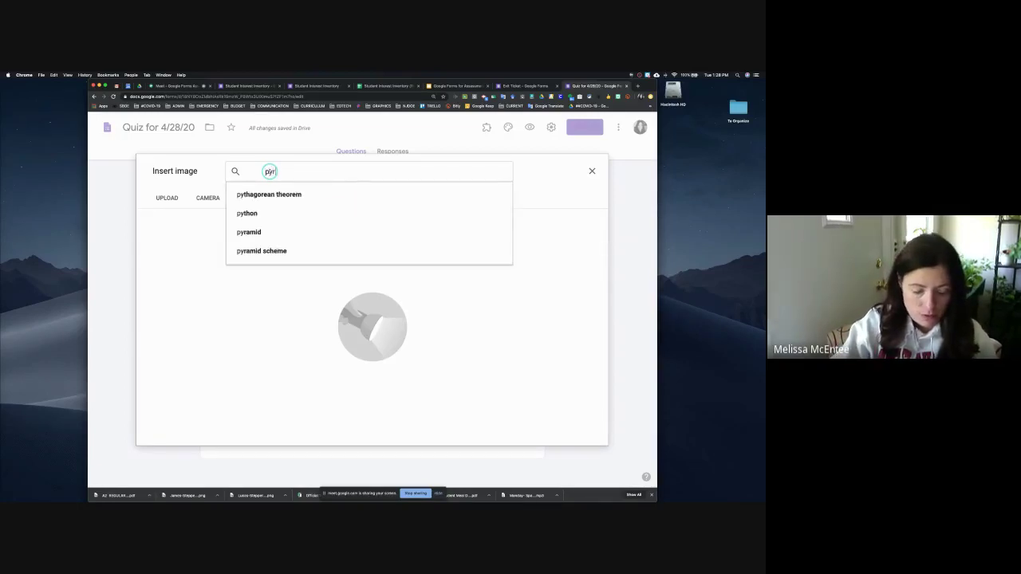
{"action": "type", "text": "amids"}
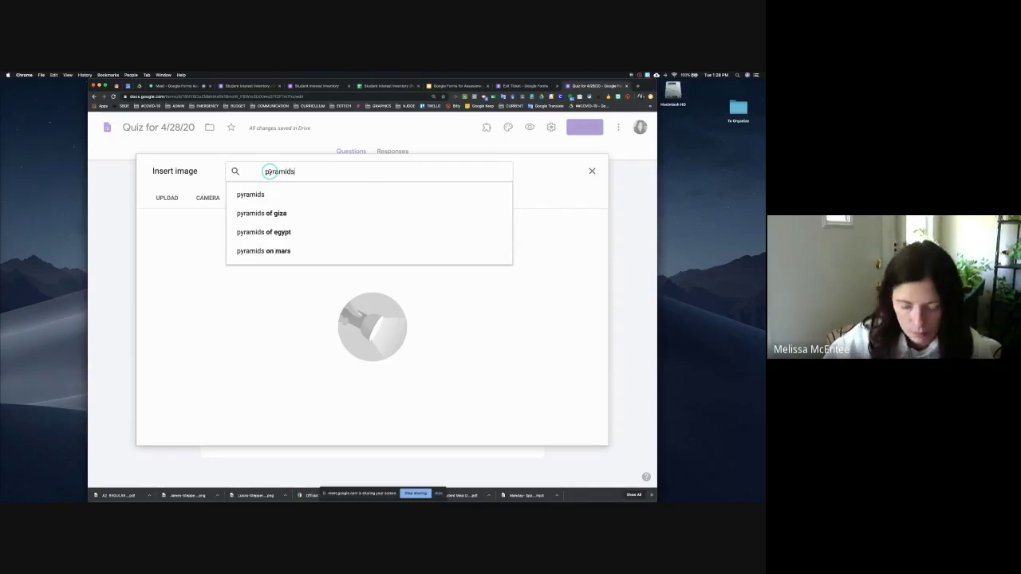
{"action": "key", "text": "Return"}
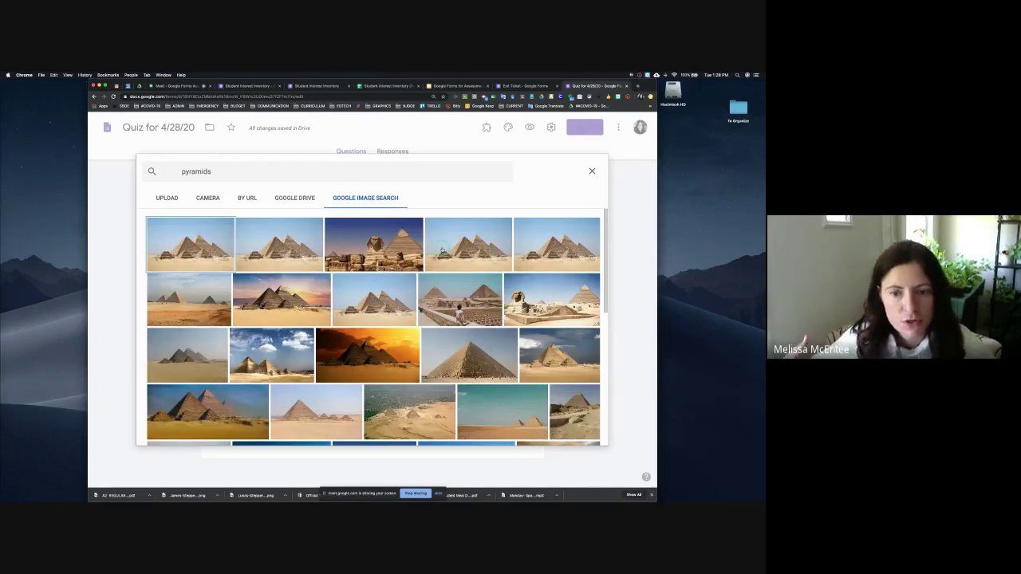
Step: Insert the picture of the Sphinx beside a pyramid and give the image the title "Finding Facts"
{"action": "left_click", "coordinate": [375, 243]}
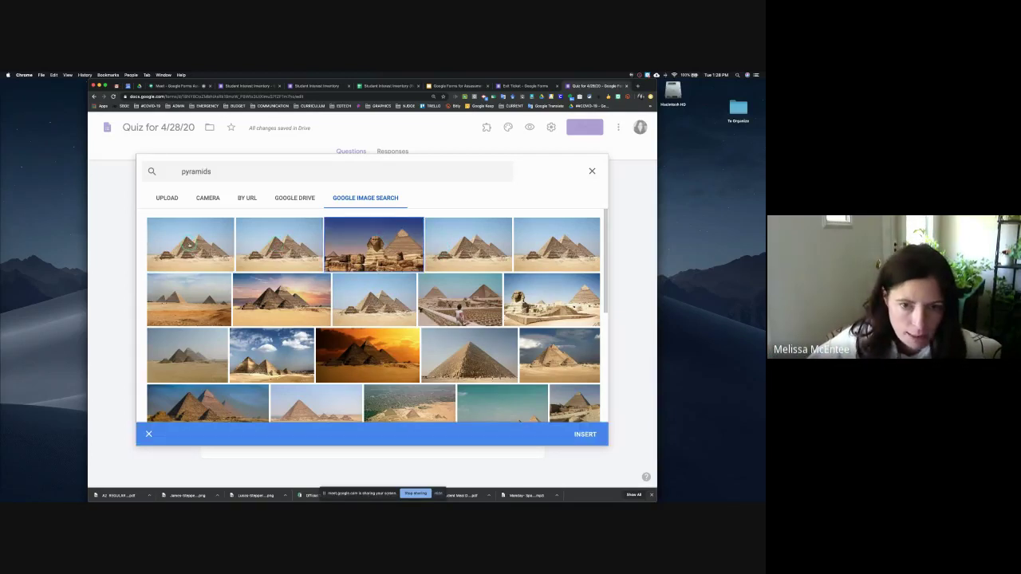
{"action": "left_click", "coordinate": [585, 435]}
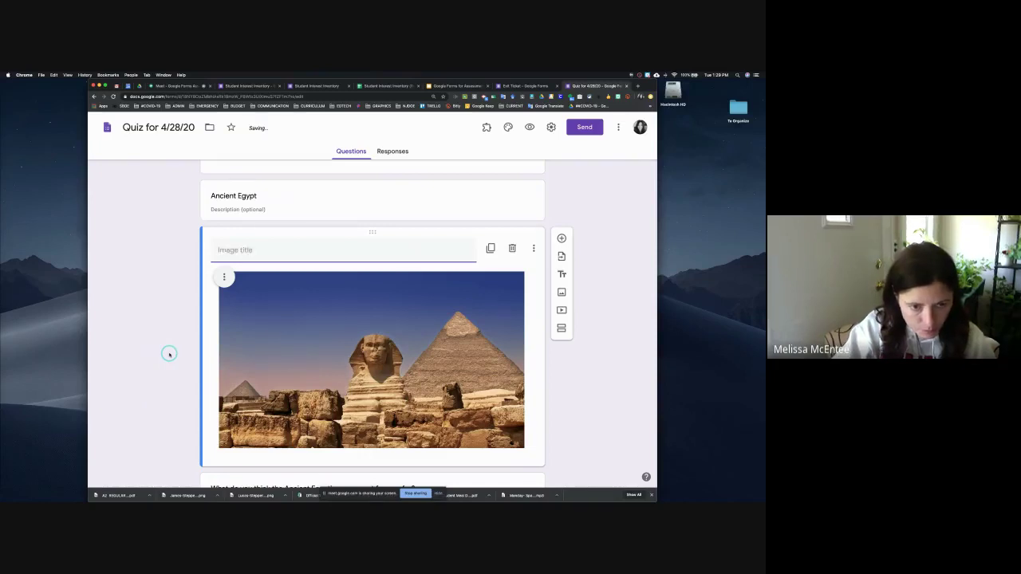
{"action": "type", "text": "Finding Facts"}
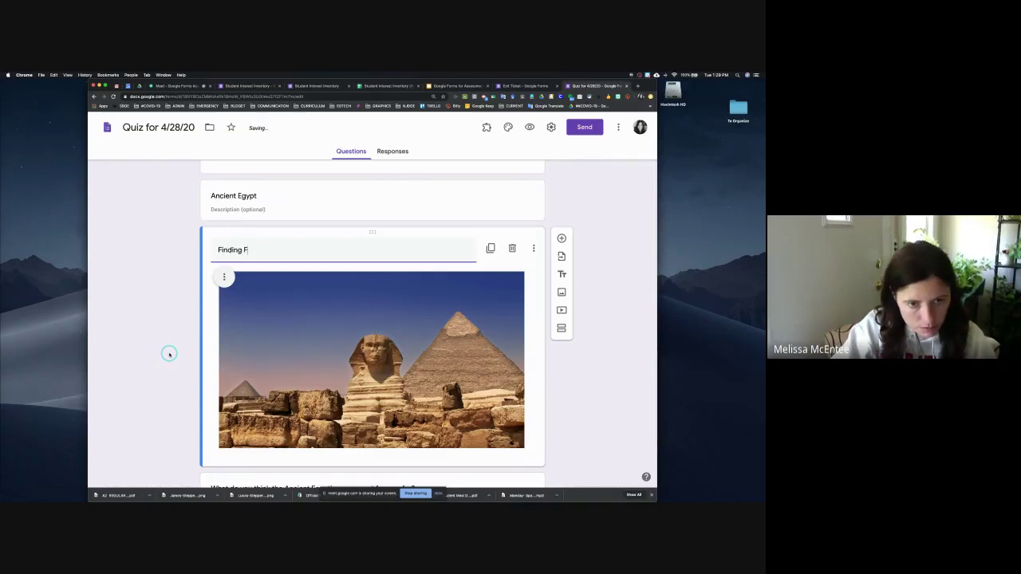
{"action": "left_click", "coordinate": [553, 444]}
Step: Add a new blank question and move it directly beneath the "Finding Facts" image, above the Ancient Egyptians question
{"action": "scroll", "coordinate": [562, 423], "scroll_direction": "down", "scroll_amount": 1}
{"action": "scroll", "coordinate": [562, 422], "scroll_direction": "down", "scroll_amount": 2}
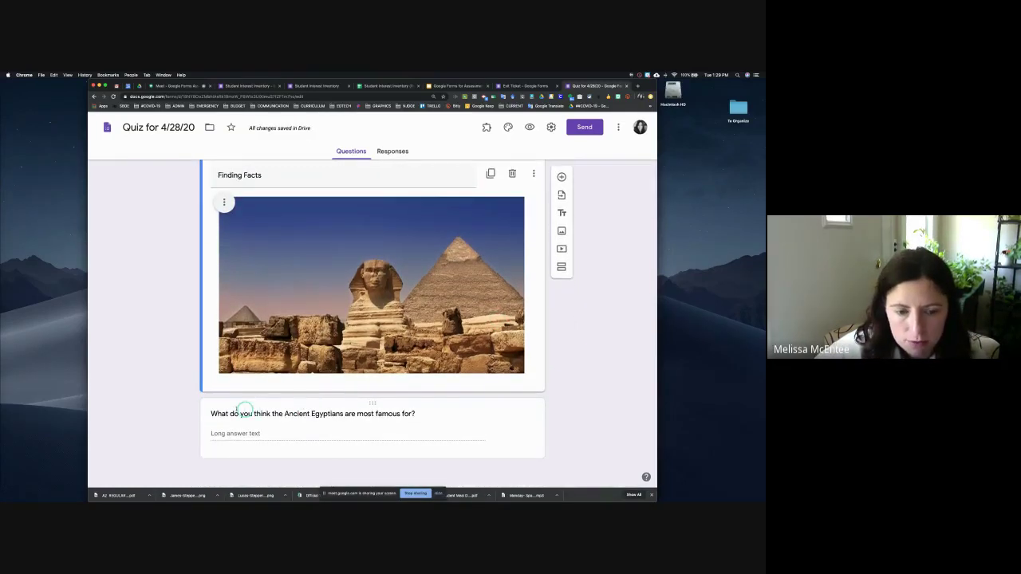
{"action": "left_click", "coordinate": [211, 414]}
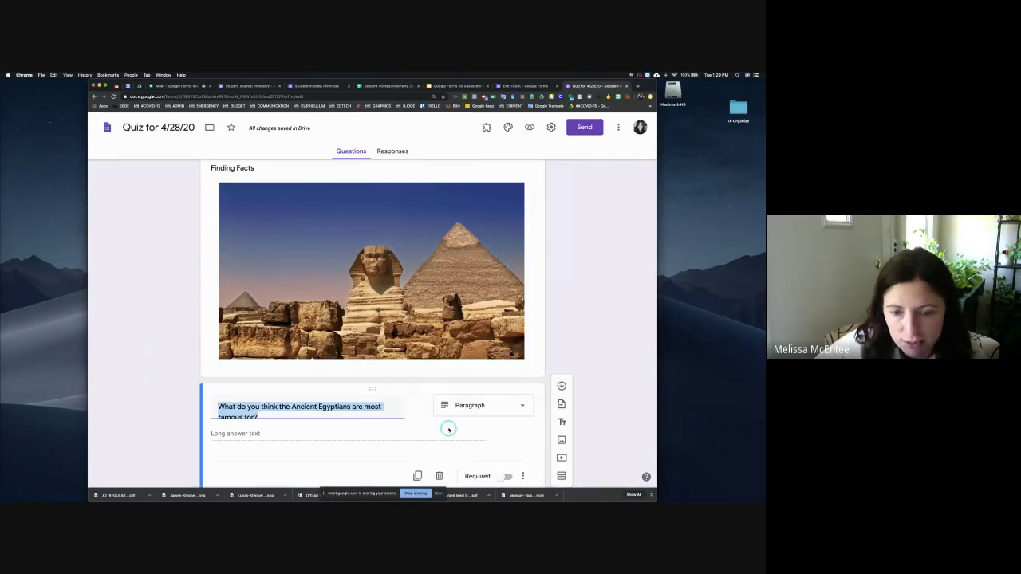
{"action": "left_click", "coordinate": [567, 312]}
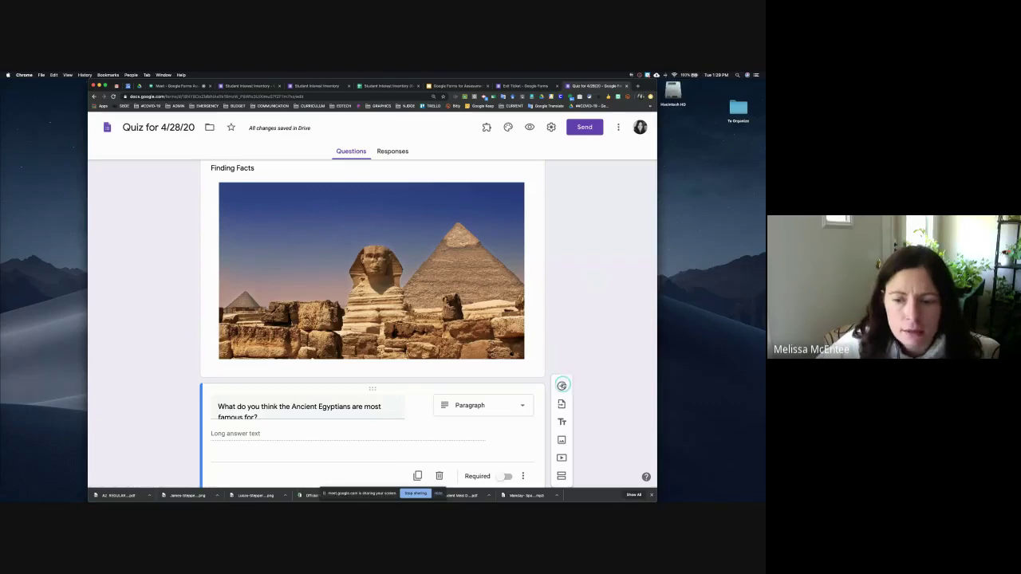
{"action": "left_click", "coordinate": [561, 386]}
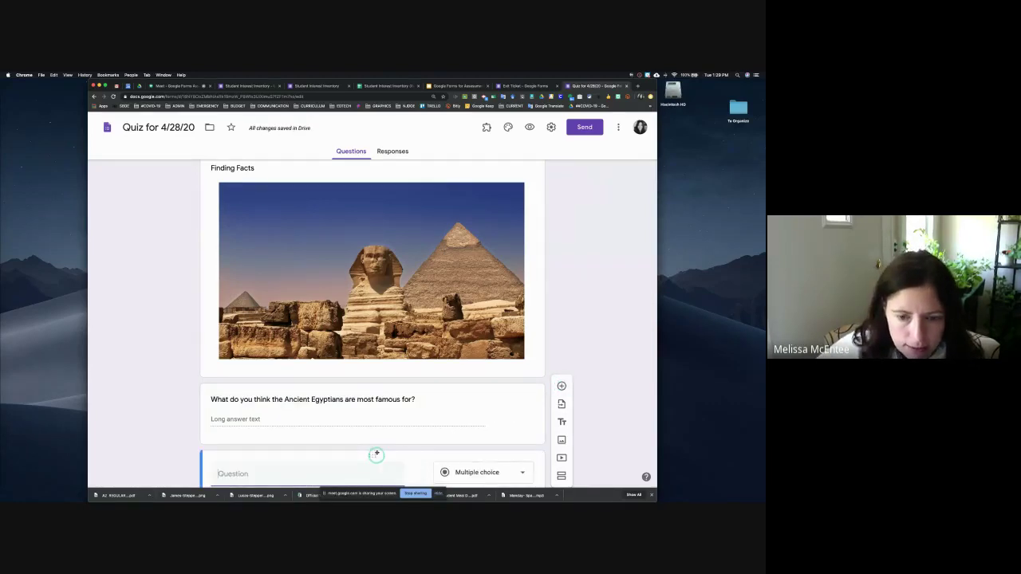
{"action": "left_click_drag", "start_coordinate": [373, 456], "coordinate": [369, 385]}
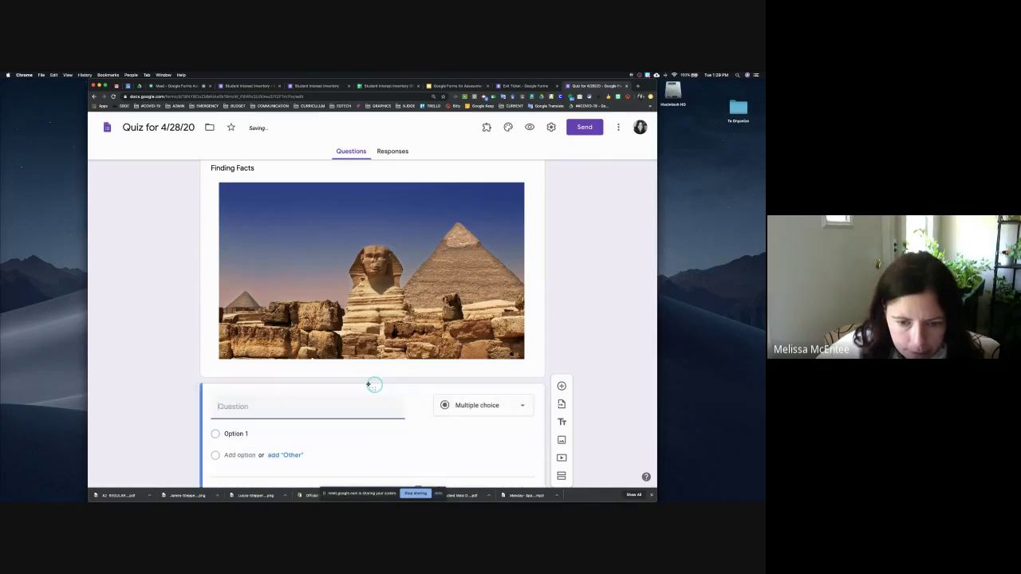
Step: Change the new question's type to Paragraph and enter "Please analyze this photo..." as its question text
{"action": "left_click", "coordinate": [515, 404]}
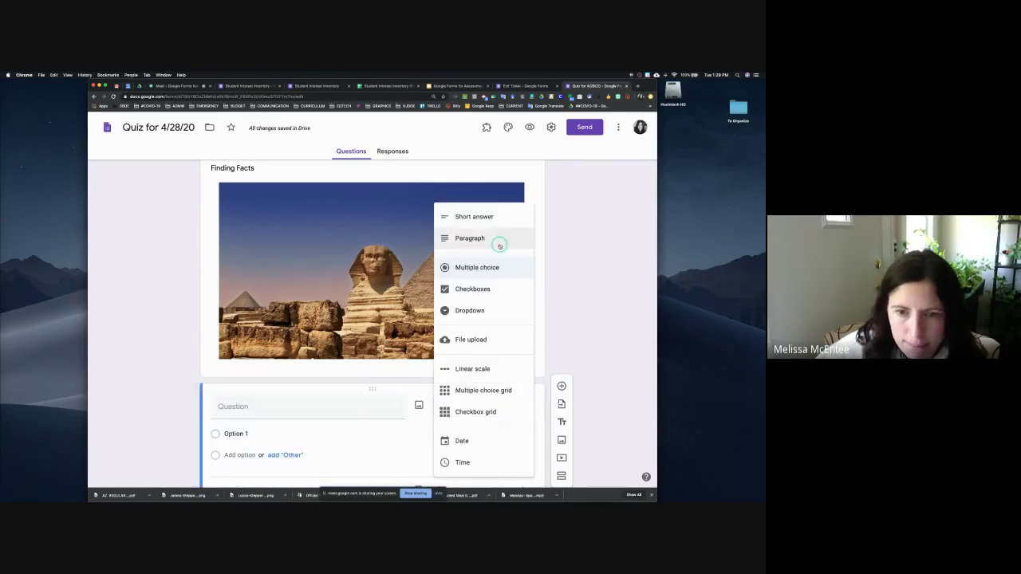
{"action": "left_click", "coordinate": [470, 238]}
{"action": "left_click", "coordinate": [301, 415]}
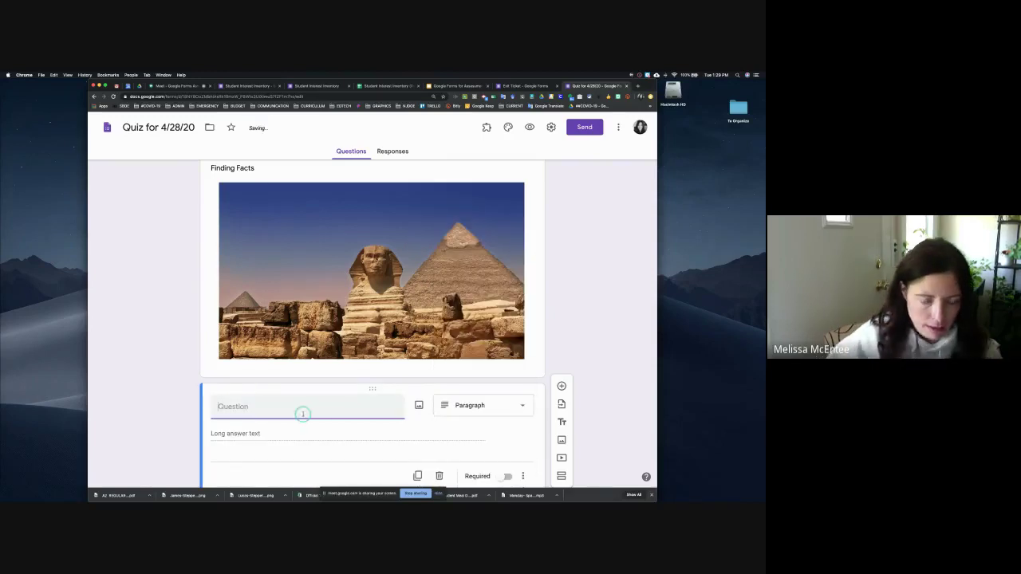
{"action": "type", "text": "Please anal"}
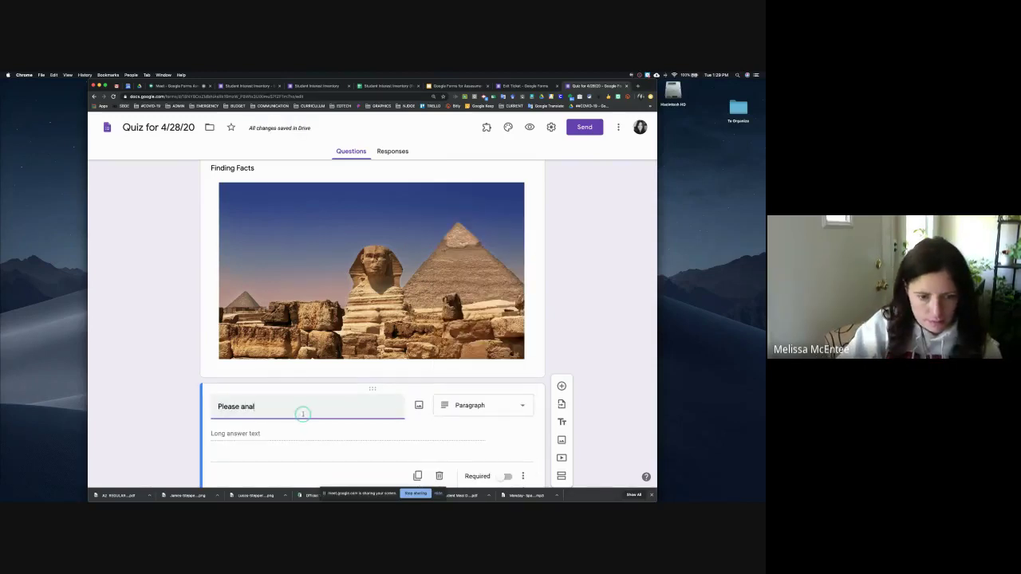
{"action": "type", "text": "yze this photo..."}
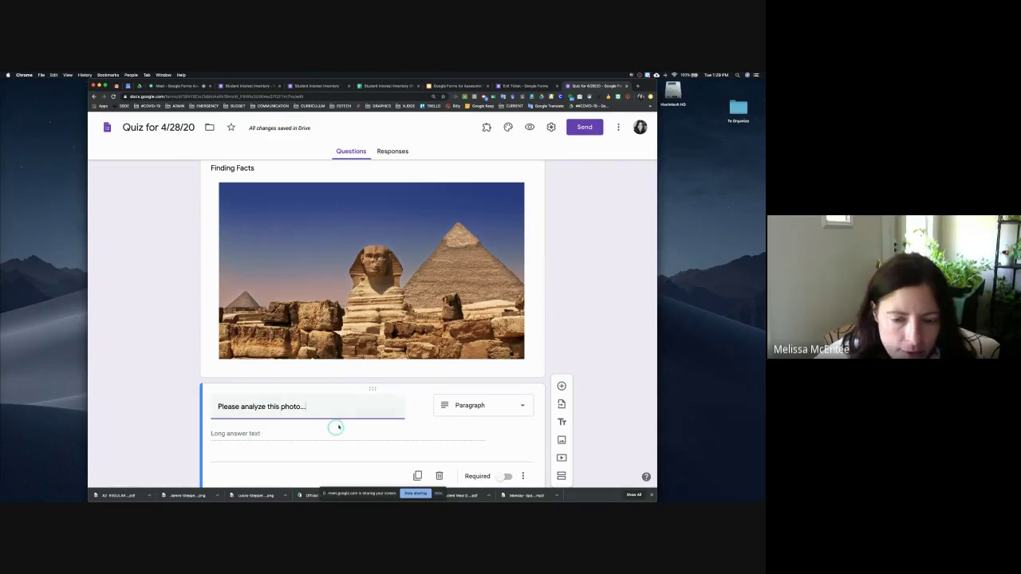
Step: Move the Ancient Egyptians question above "Please analyze this photo...", and restore the two questions to their original order
{"action": "scroll", "coordinate": [377, 406], "scroll_direction": "up", "scroll_amount": 1}
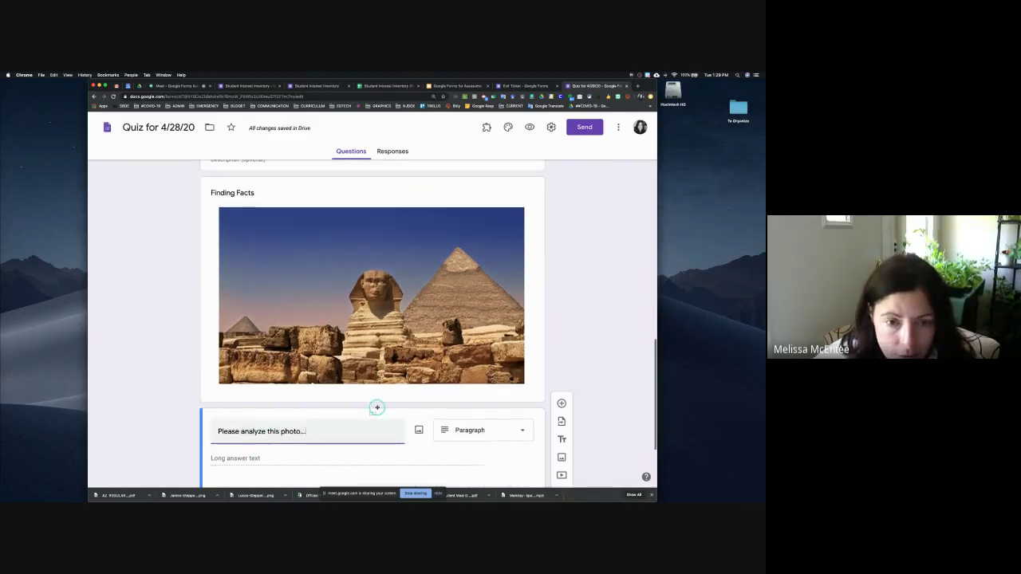
{"action": "scroll", "coordinate": [378, 407], "scroll_direction": "down", "scroll_amount": 3}
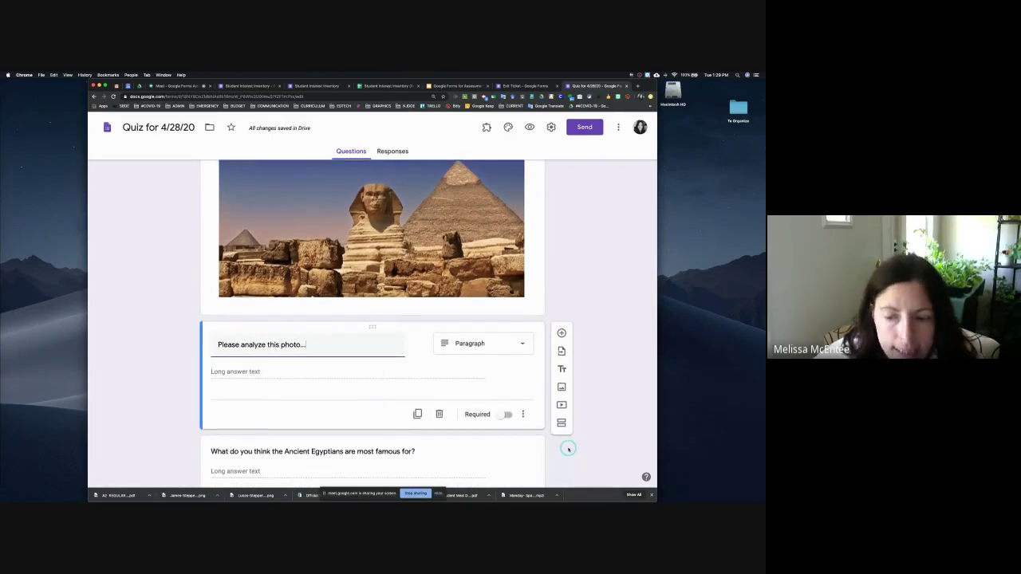
{"action": "scroll", "coordinate": [566, 447], "scroll_direction": "down", "scroll_amount": 1}
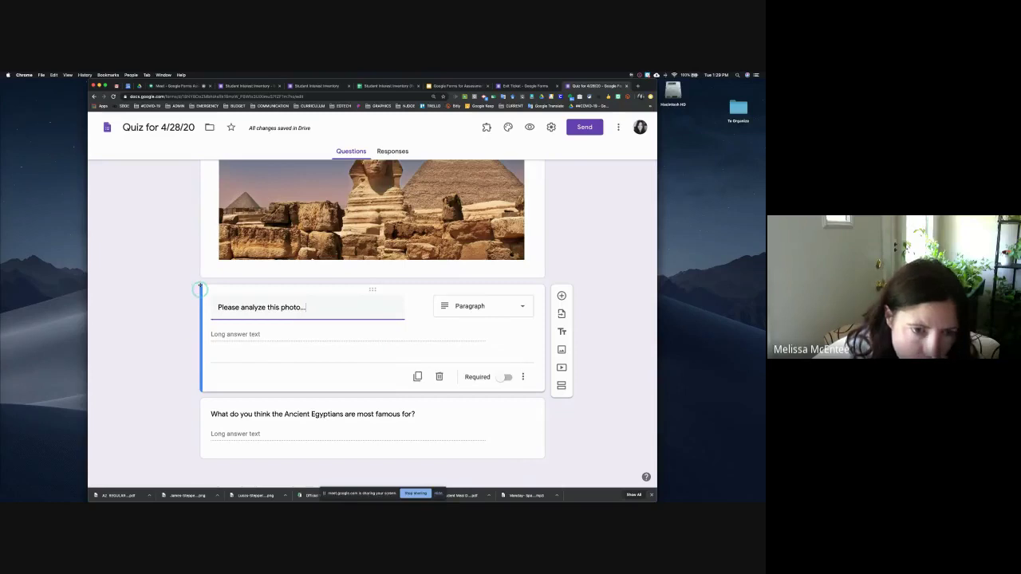
{"action": "left_click", "coordinate": [205, 431]}
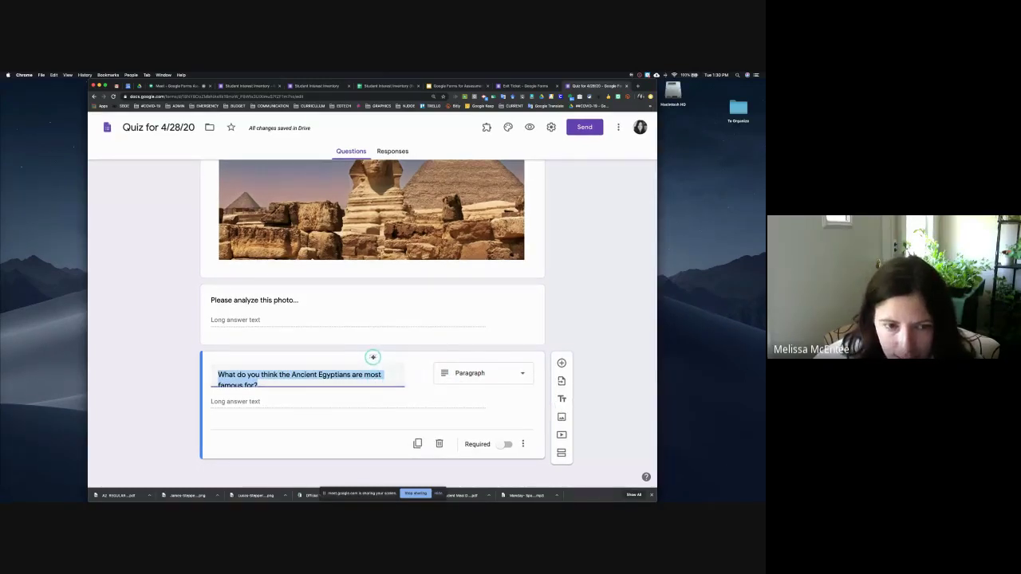
{"action": "mouse_move", "coordinate": [372, 357]}
{"action": "left_mouse_down"}
{"action": "mouse_move", "coordinate": [367, 271]}
{"action": "mouse_move", "coordinate": [357, 394]}
{"action": "mouse_move", "coordinate": [375, 346]}
{"action": "left_mouse_up"}
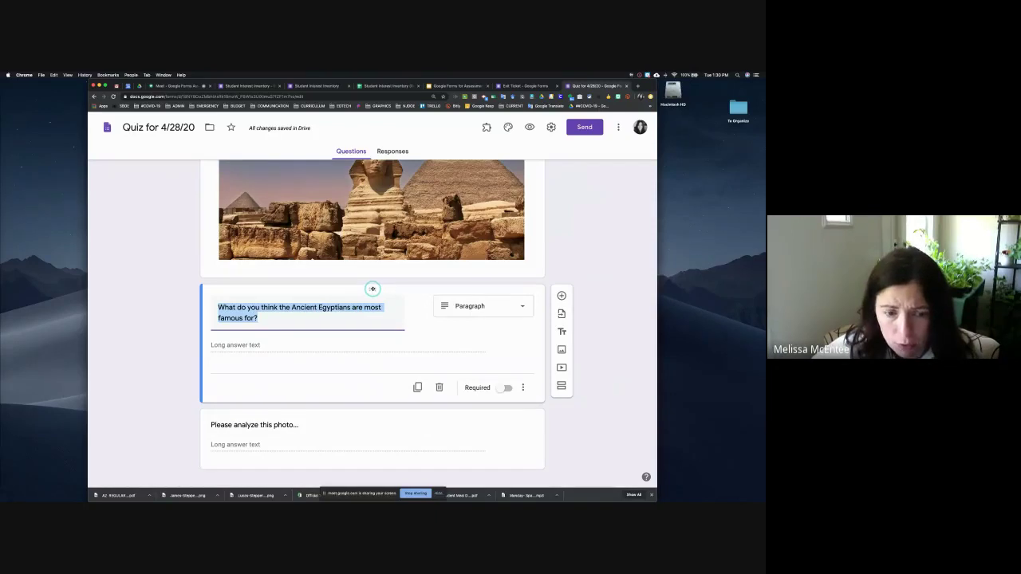
{"action": "left_click_drag", "start_coordinate": [373, 289], "coordinate": [357, 462]}
{"action": "left_click_drag", "start_coordinate": [371, 414], "coordinate": [375, 287]}
{"action": "left_click", "coordinate": [377, 288]}
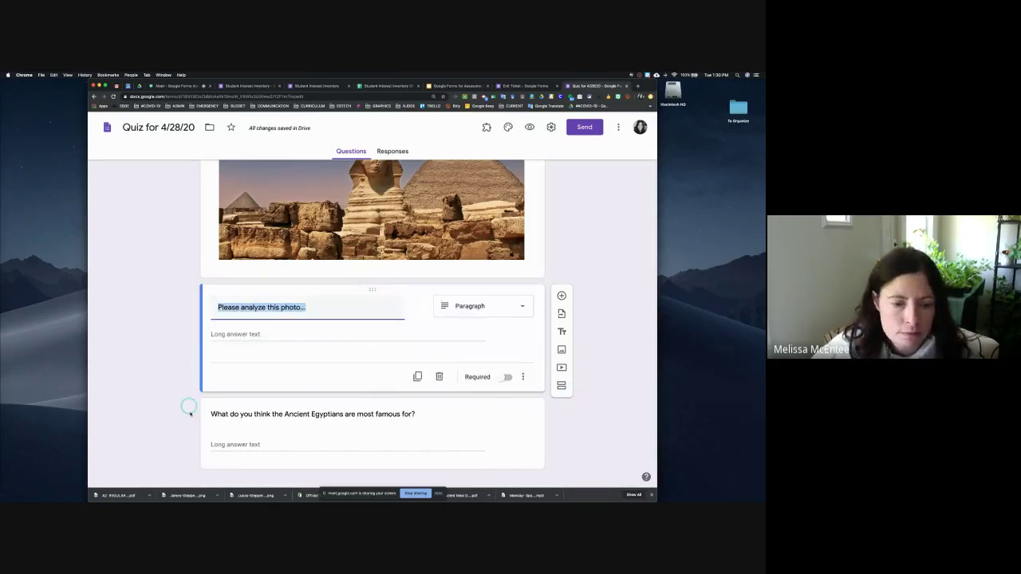
Step: Start adding a video after the Ancient Egyptians question and search YouTube for "Ancient Egypt"
{"action": "left_click", "coordinate": [221, 418]}
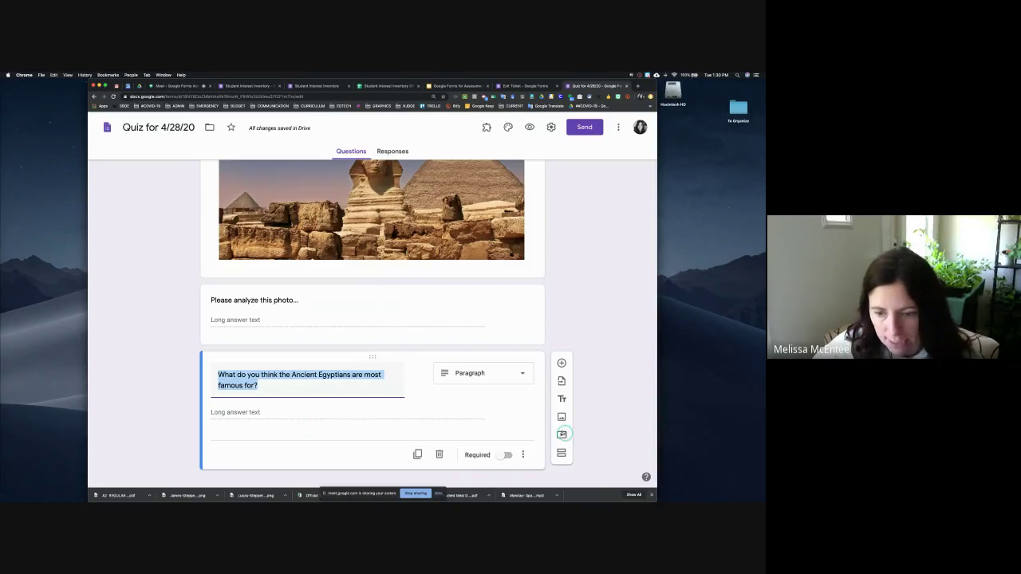
{"action": "left_click", "coordinate": [561, 434]}
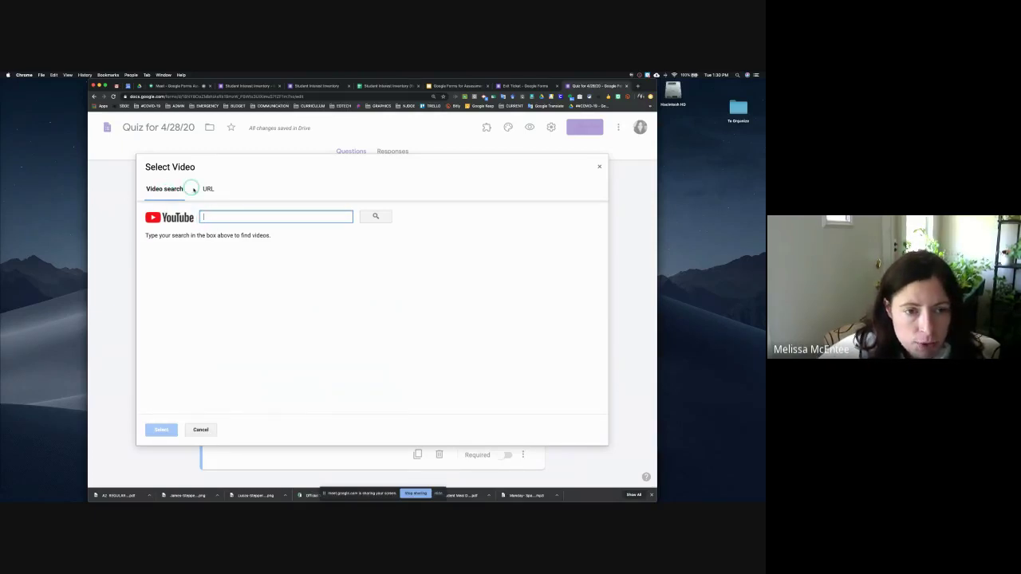
{"action": "left_click", "coordinate": [208, 188]}
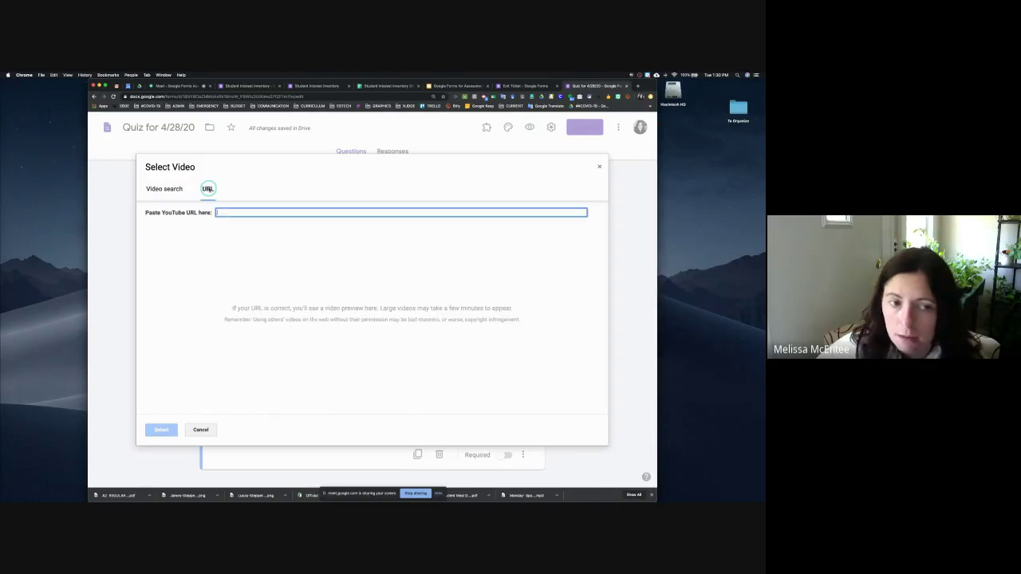
{"action": "left_click", "coordinate": [169, 186]}
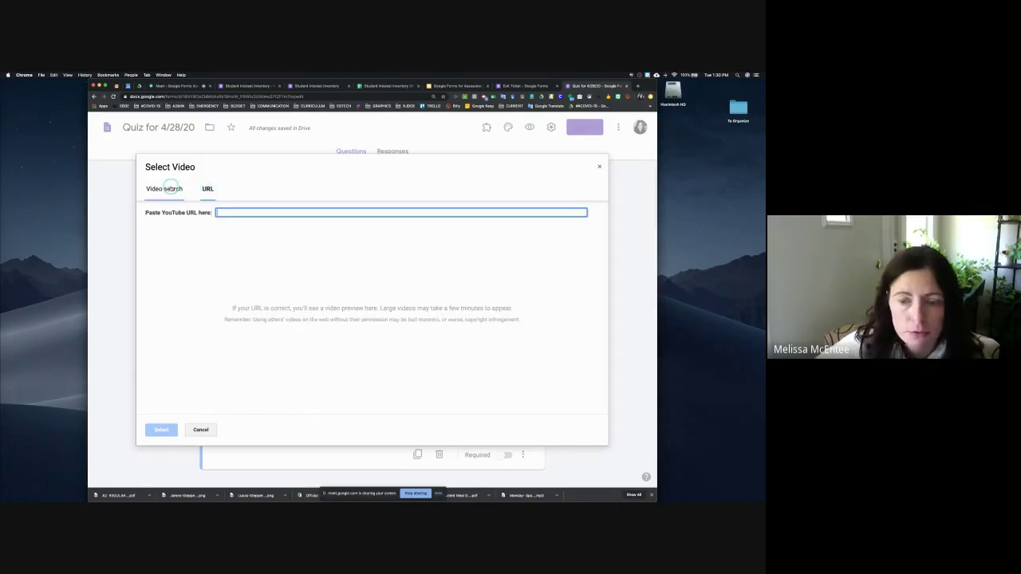
{"action": "left_click", "coordinate": [169, 187]}
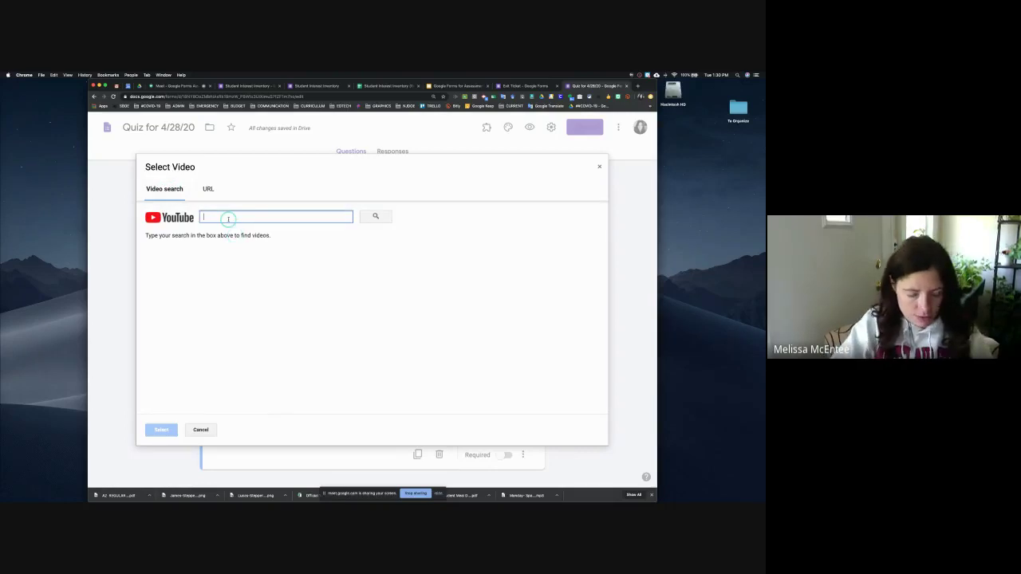
{"action": "type", "text": "Ancient Egypt"}
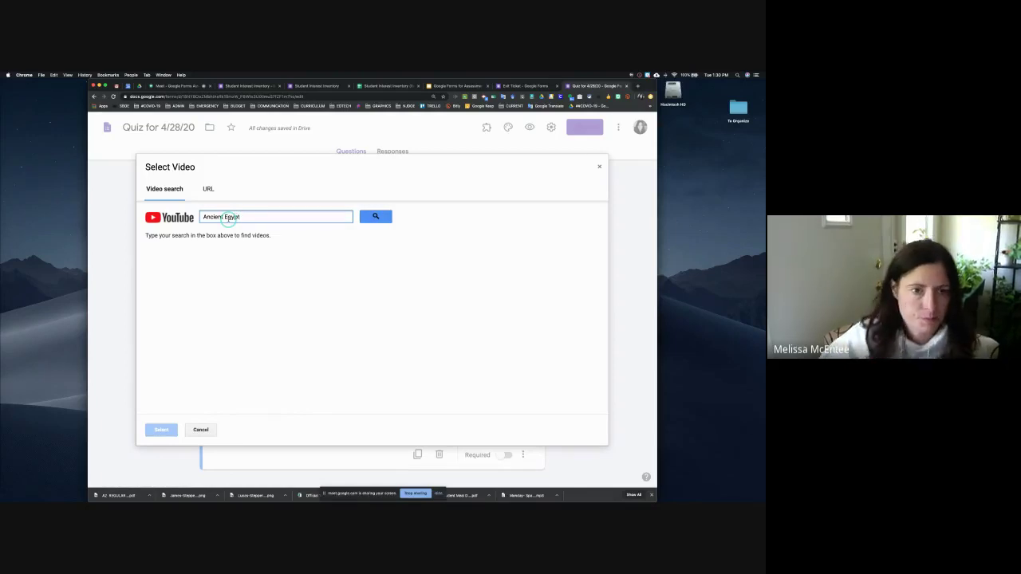
{"action": "left_click", "coordinate": [377, 216]}
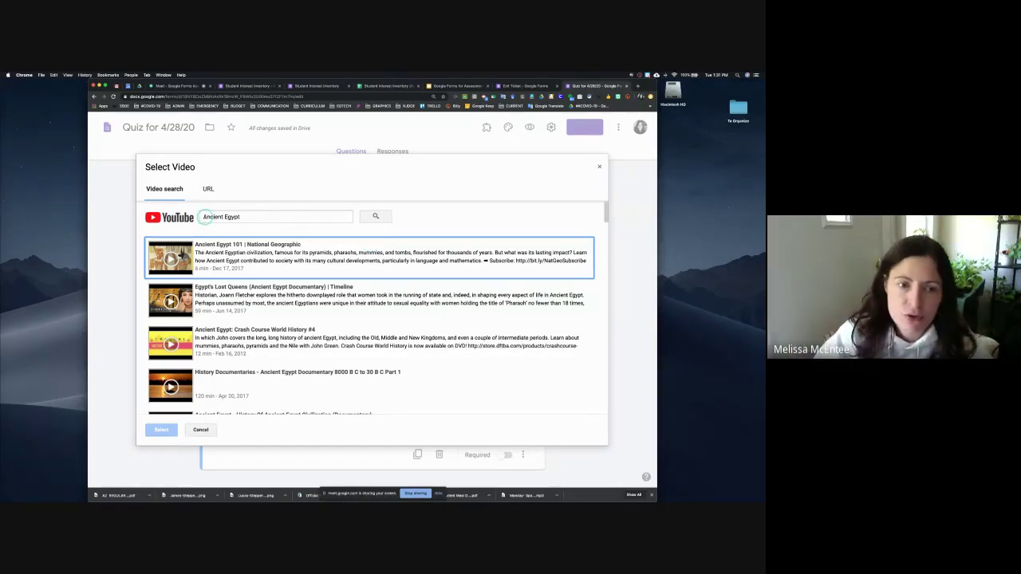
Step: Preview the video "Ancient Egypt 101 | National Geographic" and insert it into the quiz
{"action": "left_click_drag", "start_coordinate": [198, 217], "coordinate": [301, 229]}
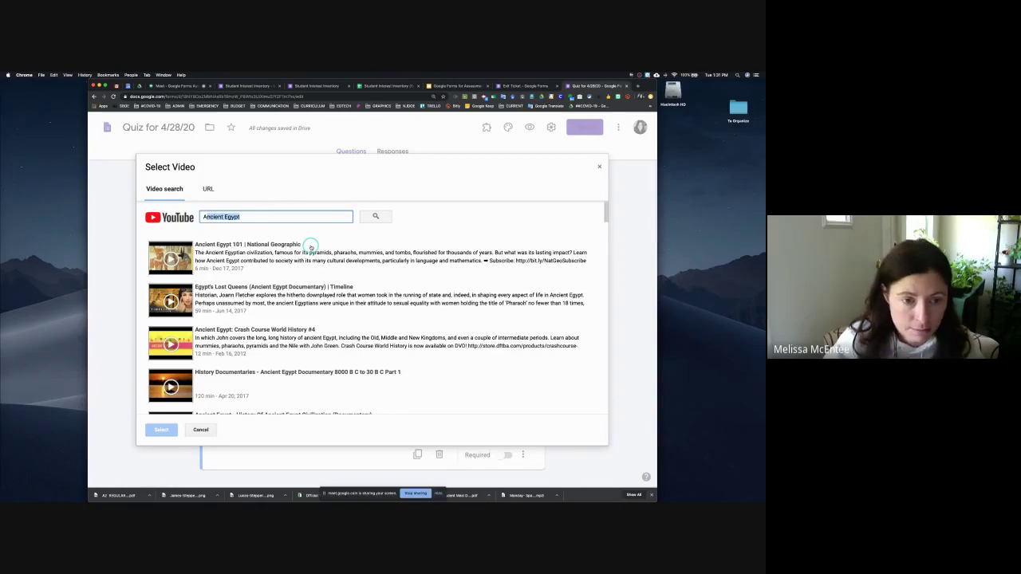
{"action": "left_click", "coordinate": [169, 260]}
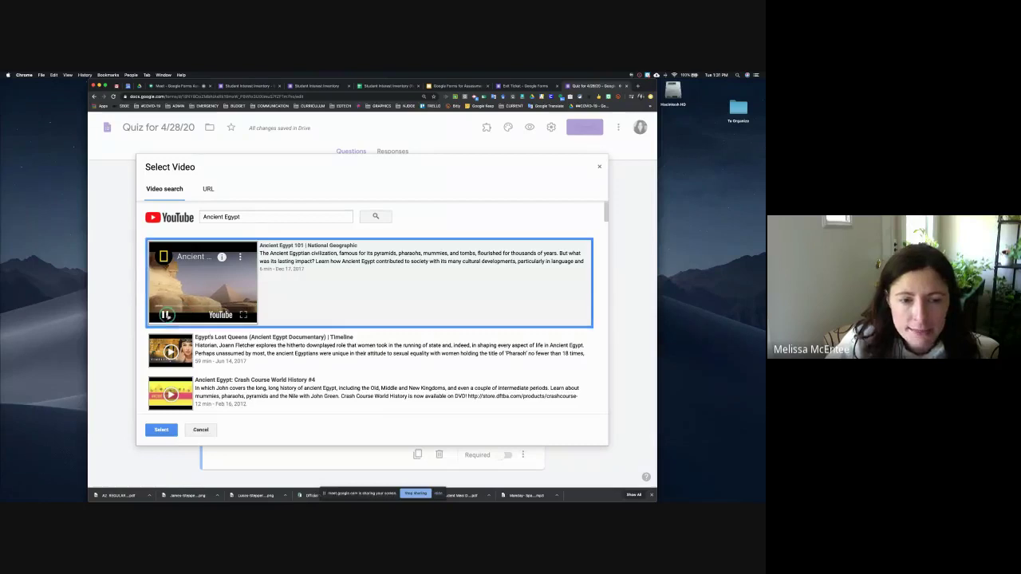
{"action": "left_click", "coordinate": [166, 315]}
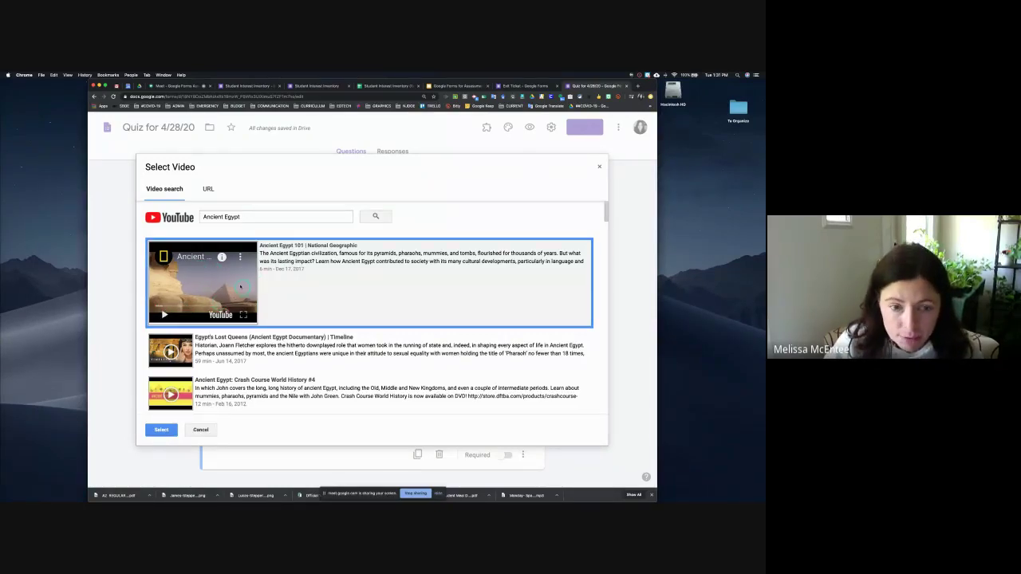
{"action": "left_click", "coordinate": [161, 430]}
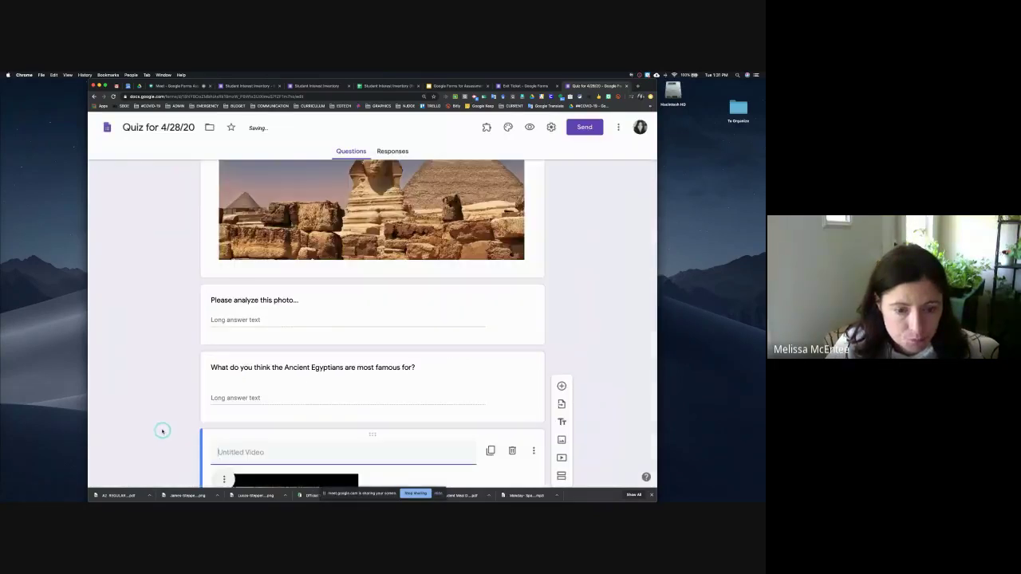
Step: Title the inserted video "Please watch this video and answer the questions below."
{"action": "scroll", "coordinate": [582, 351], "scroll_direction": "down", "scroll_amount": 4}
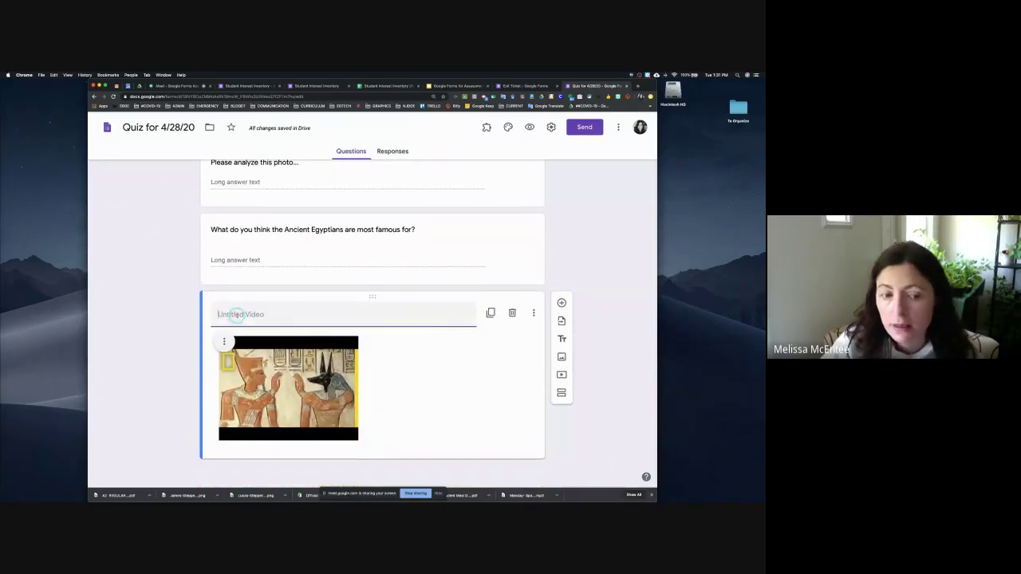
{"action": "left_click", "coordinate": [237, 314]}
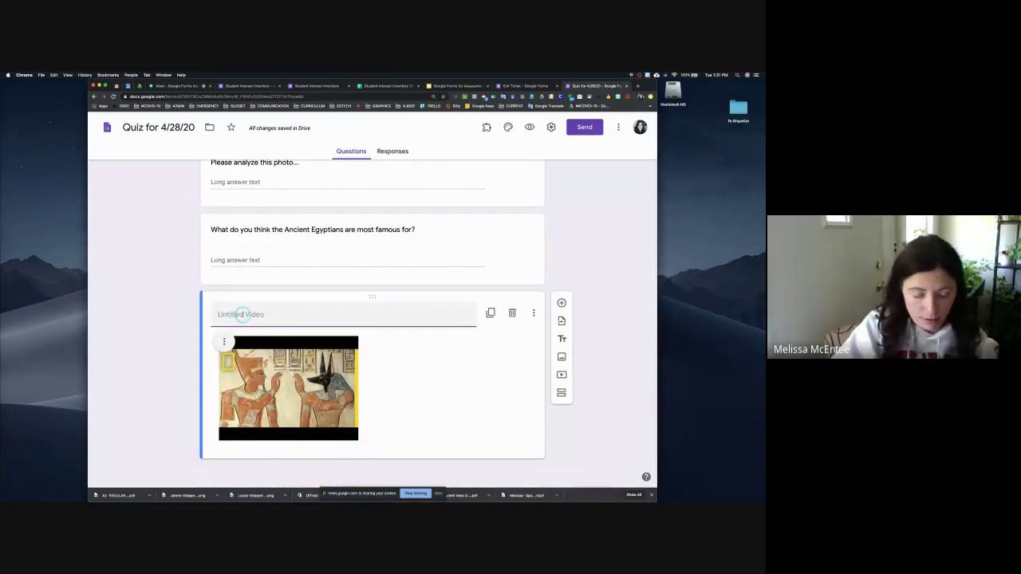
{"action": "type", "text": "Wa"}
{"action": "key", "text": "BackSpace"}
{"action": "key", "text": "BackSpace"}
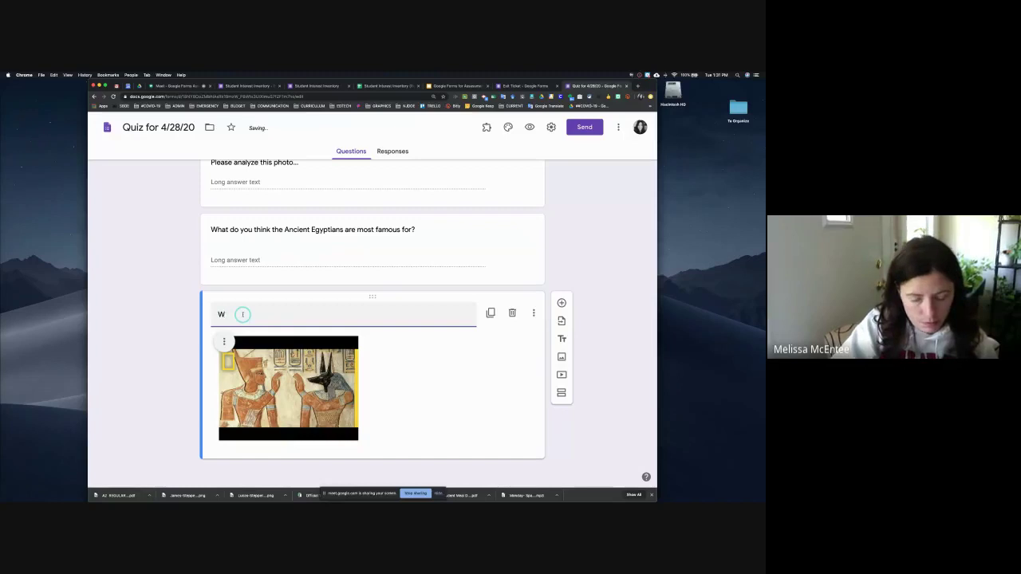
{"action": "type", "text": "Please wat"}
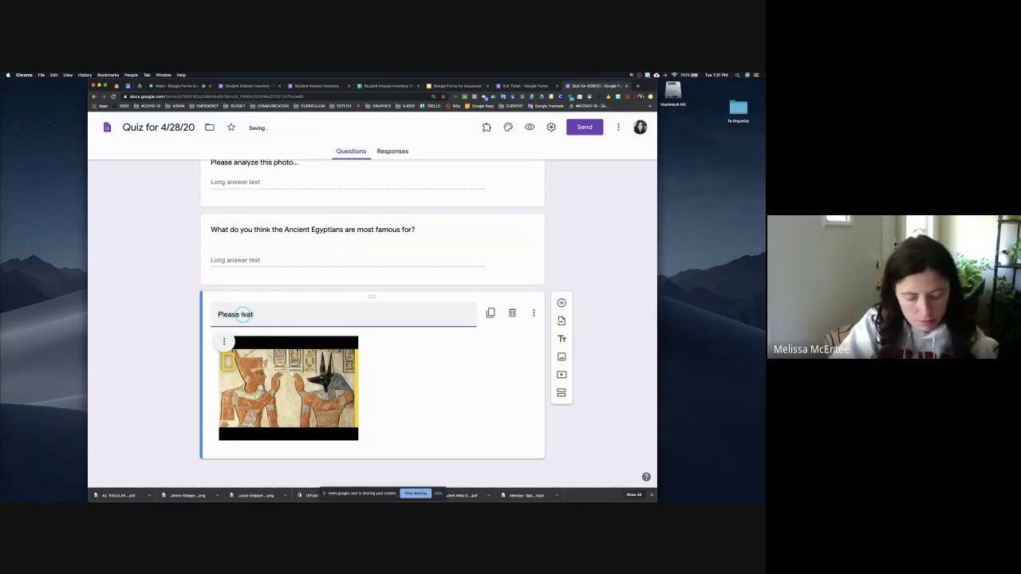
{"action": "type", "text": "ch this video"}
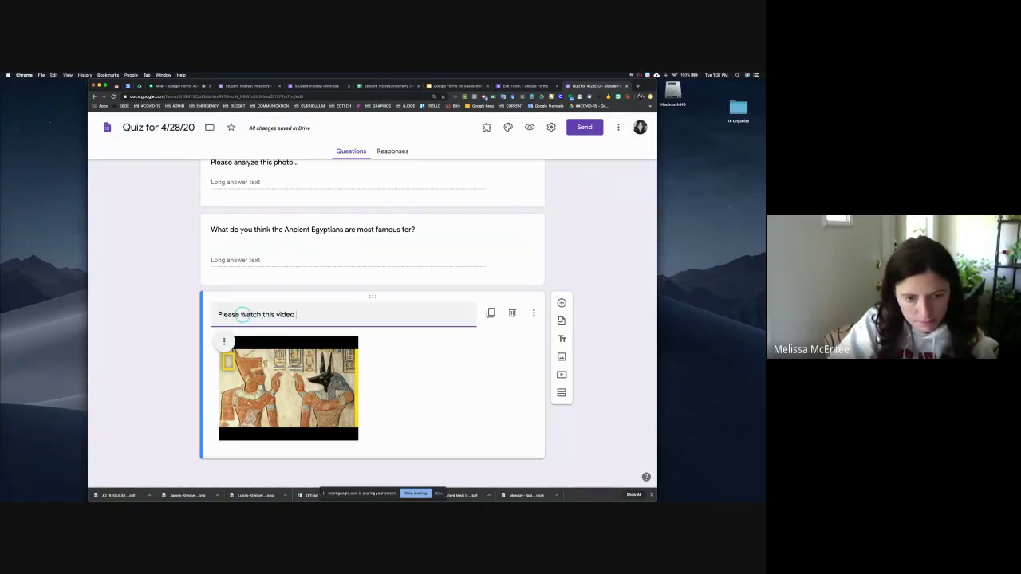
{"action": "type", "text": " and exp"}
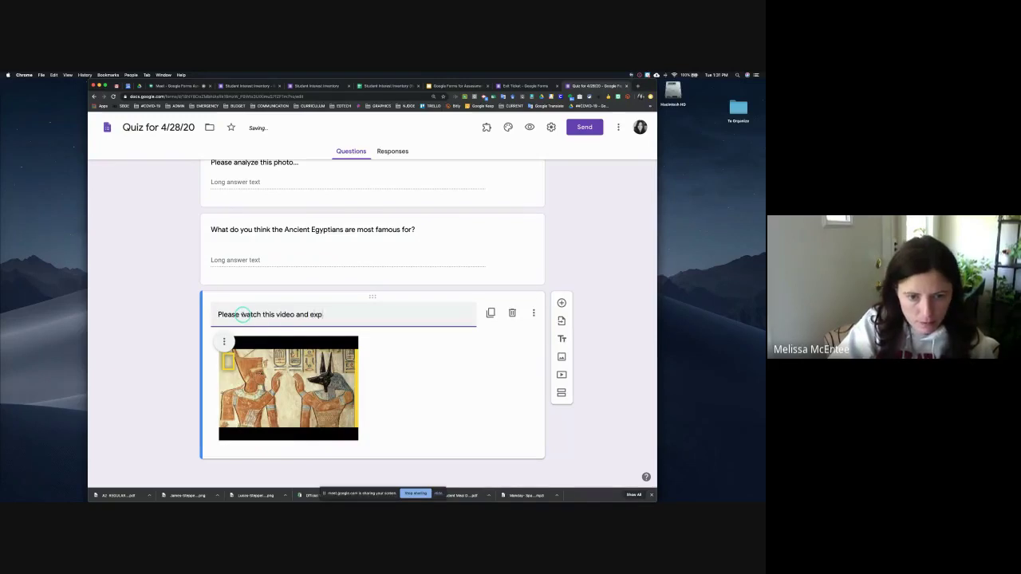
{"action": "type", "text": "lain"}
{"action": "key", "text": "BackSpace"}
{"action": "key", "text": "BackSpace"}
{"action": "key", "text": "BackSpace"}
{"action": "key", "text": "BackSpace"}
{"action": "key", "text": "BackSpace"}
{"action": "key", "text": "BackSpace"}
{"action": "key", "text": "BackSpace"}
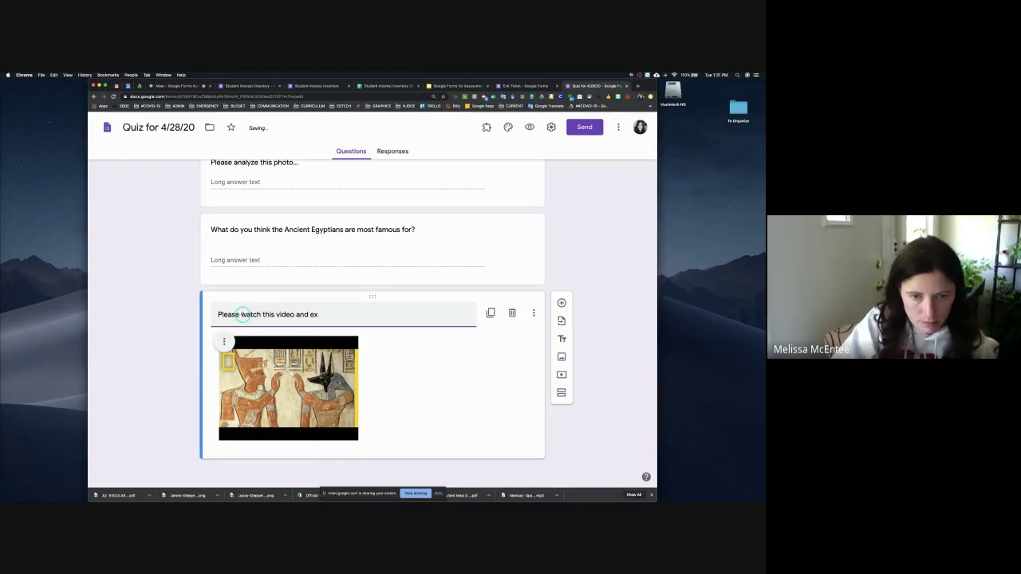
{"action": "type", "text": "answer "}
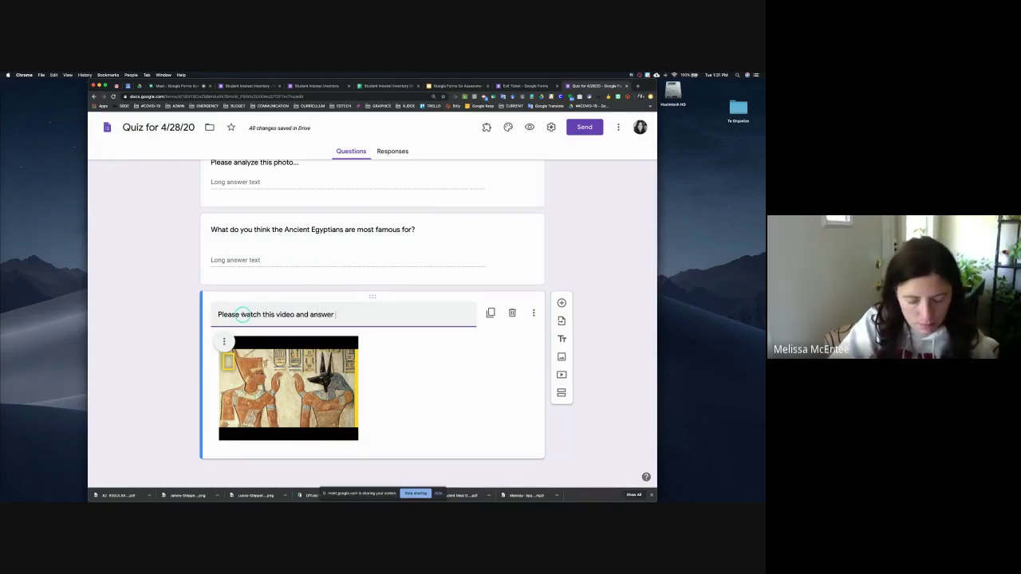
{"action": "type", "text": "the questions b"}
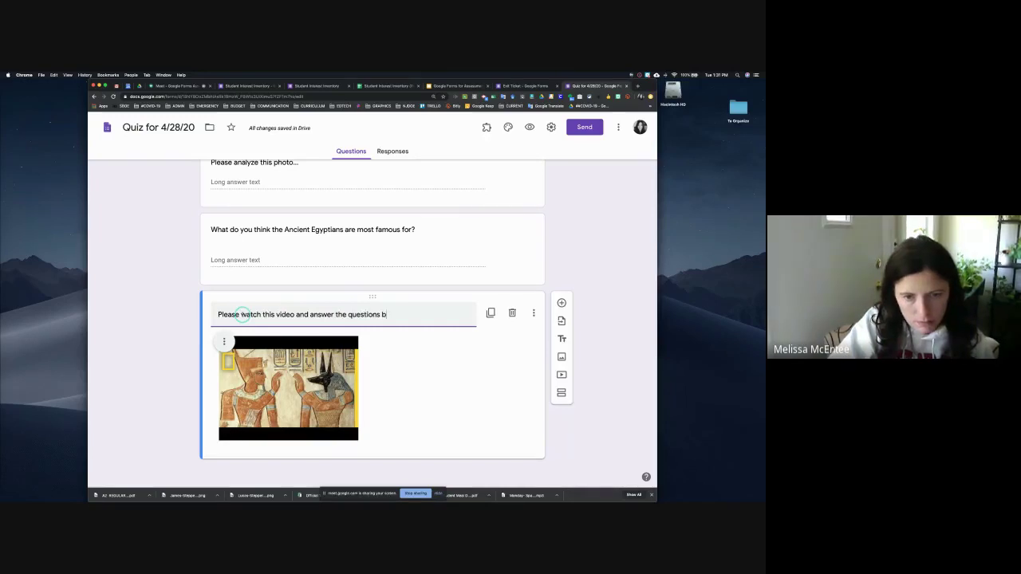
{"action": "type", "text": "elow."}
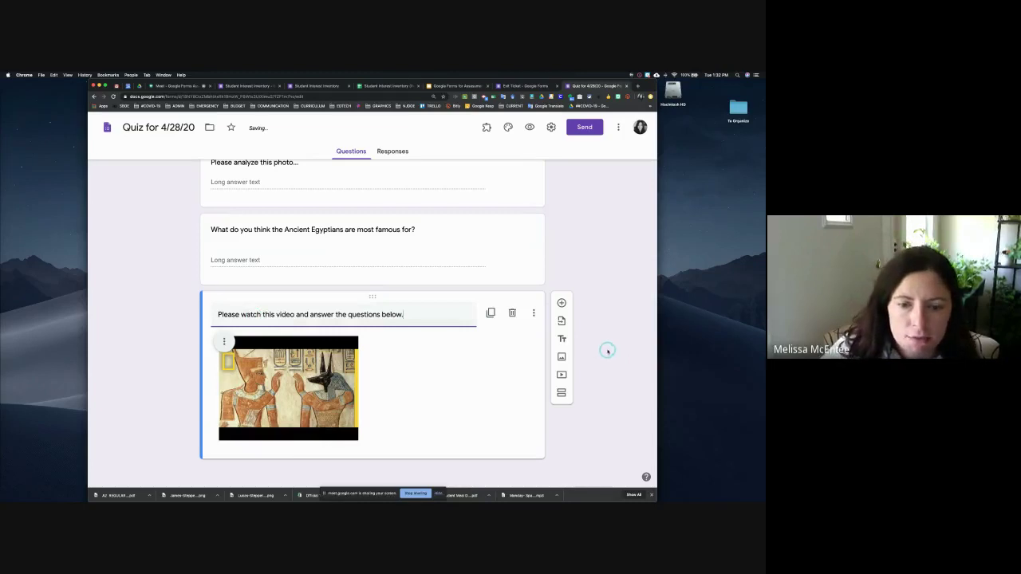
Step: Add a new blank multiple-choice question directly beneath the video
{"action": "left_click", "coordinate": [562, 303]}
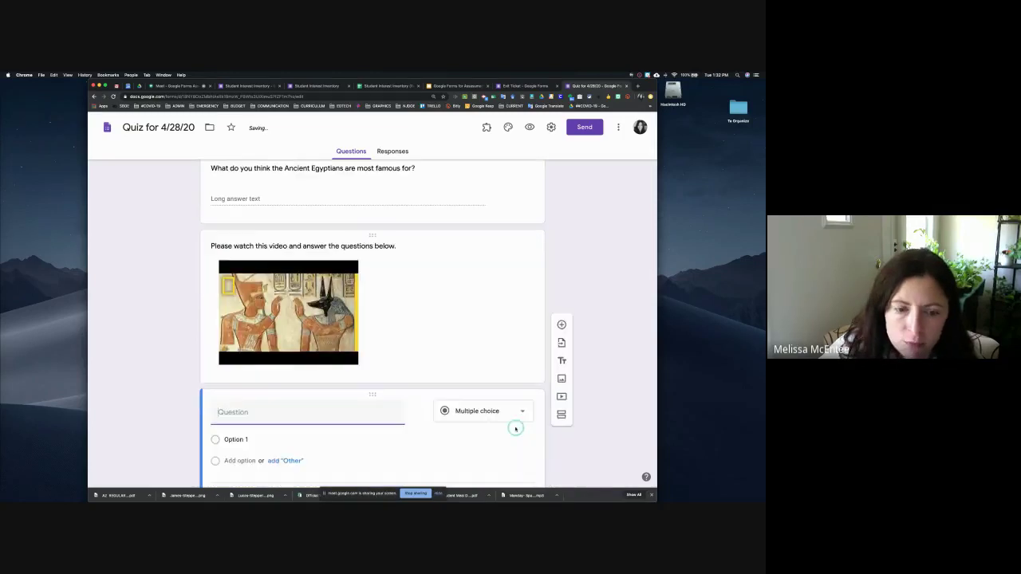
{"action": "left_click", "coordinate": [261, 416]}
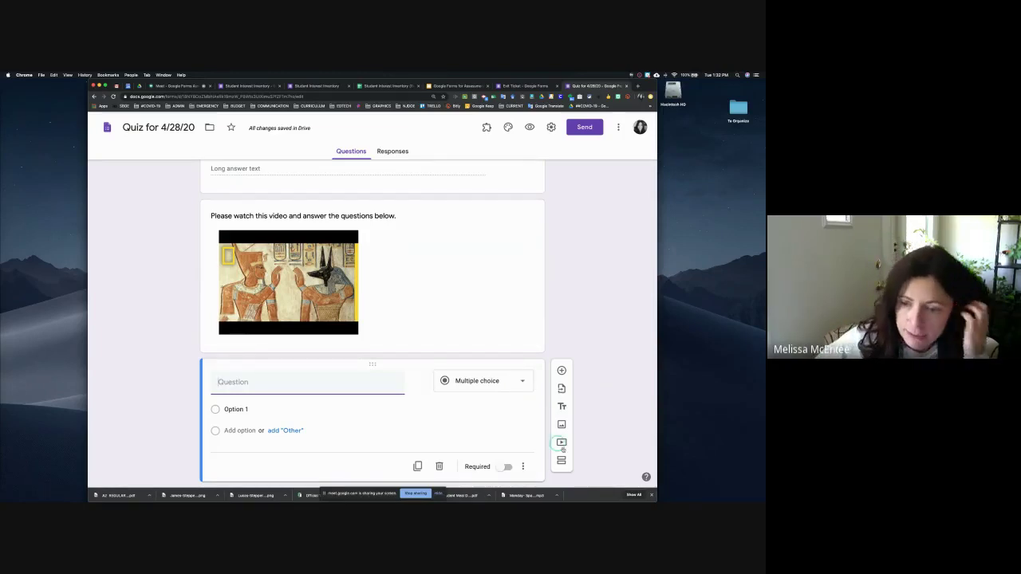
{"action": "scroll", "coordinate": [563, 447], "scroll_direction": "down", "scroll_amount": 1}
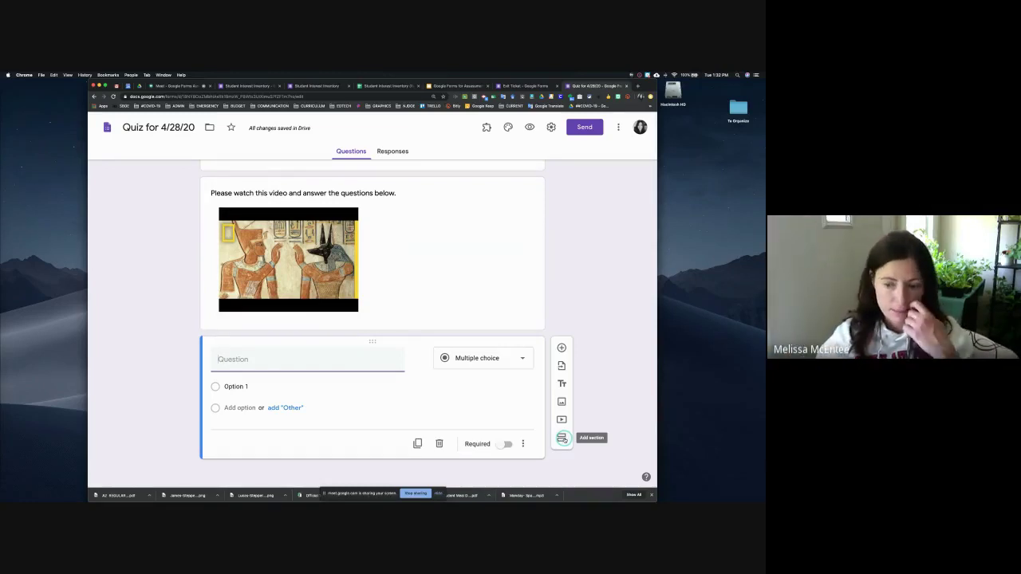
Step: Add a new section after the blank question and look back over the quiz items above it
{"action": "left_click", "coordinate": [562, 438]}
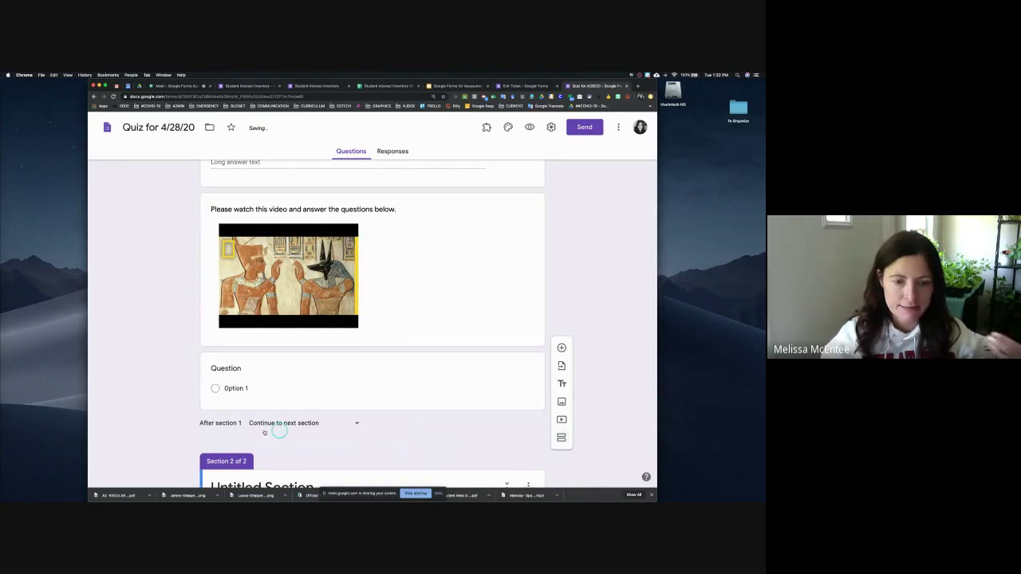
{"action": "scroll", "coordinate": [271, 415], "scroll_direction": "down", "scroll_amount": 2}
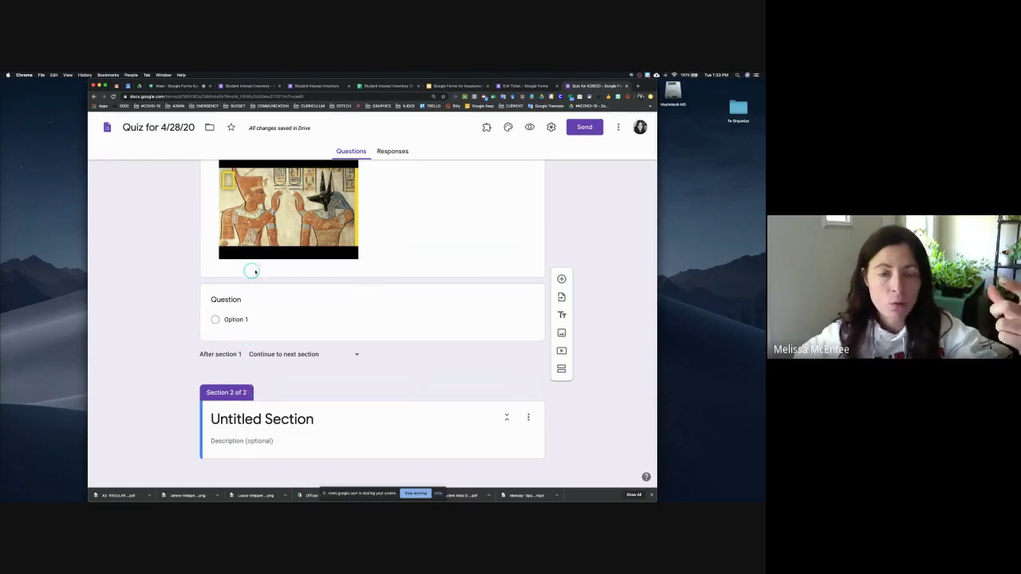
{"action": "scroll", "coordinate": [257, 270], "scroll_direction": "up", "scroll_amount": 2}
{"action": "scroll", "coordinate": [259, 271], "scroll_direction": "up", "scroll_amount": 10}
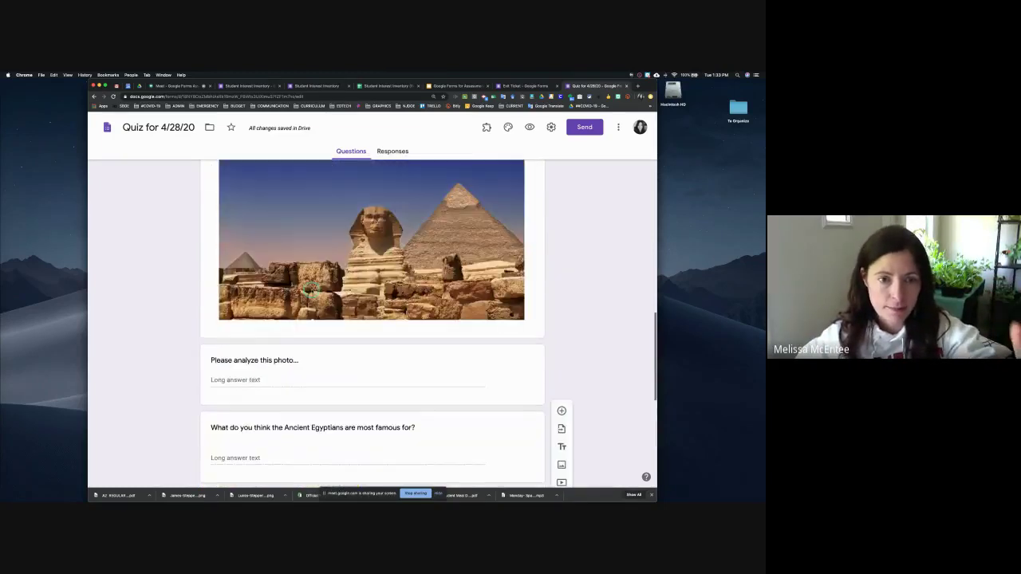
{"action": "scroll", "coordinate": [311, 292], "scroll_direction": "up", "scroll_amount": 1}
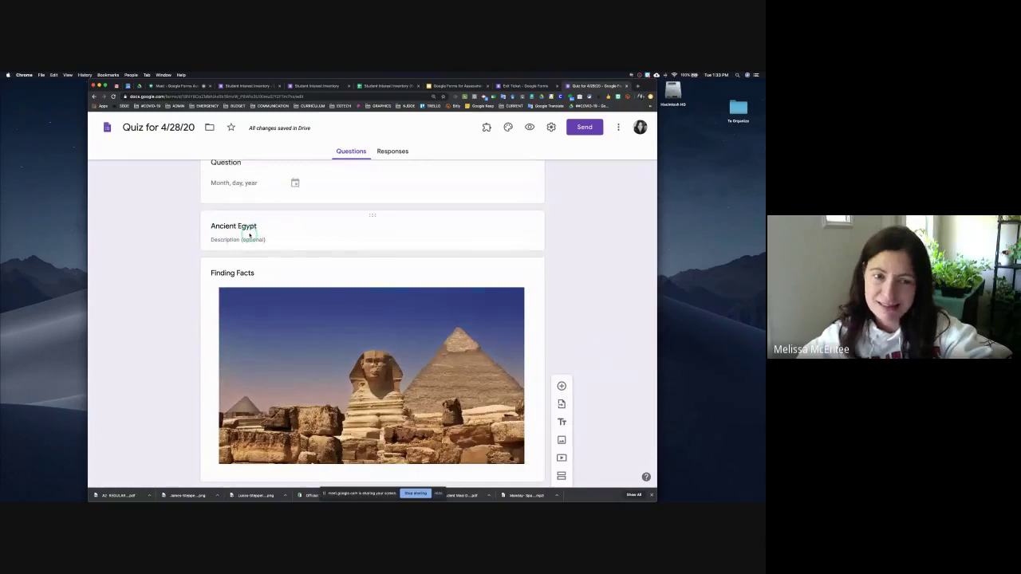
Step: Review the quiz form from its title to the second section, including the answer options of the "What is 2x2?" question
{"action": "scroll", "coordinate": [298, 321], "scroll_direction": "down", "scroll_amount": 10}
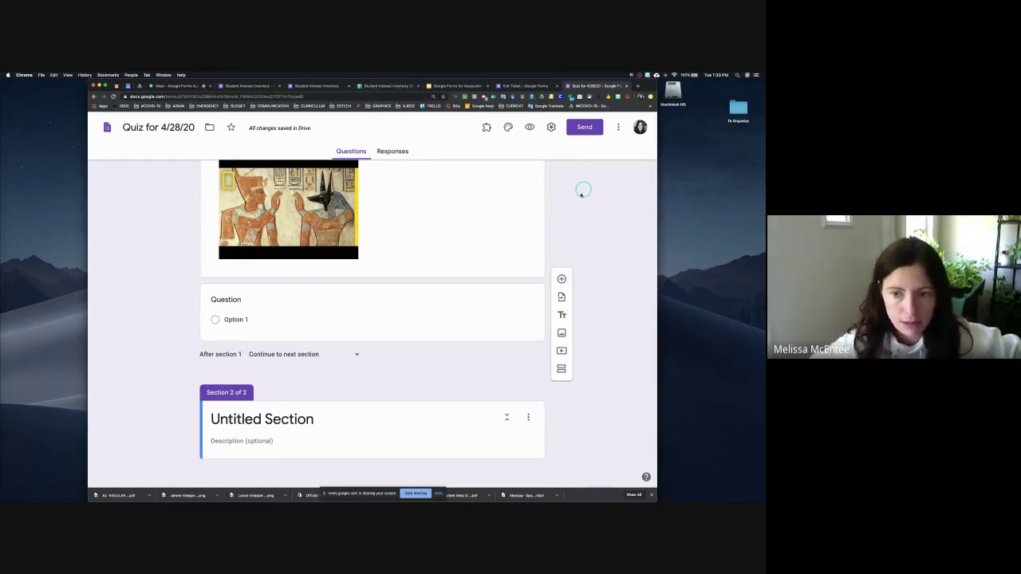
{"action": "scroll", "coordinate": [578, 215], "scroll_direction": "up", "scroll_amount": 20}
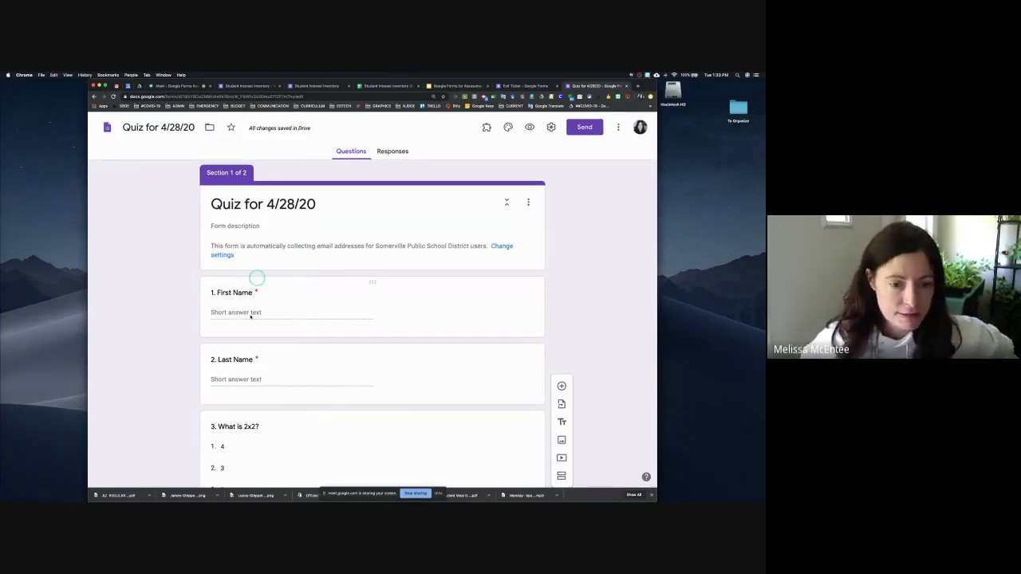
{"action": "scroll", "coordinate": [270, 428], "scroll_direction": "down", "scroll_amount": 5}
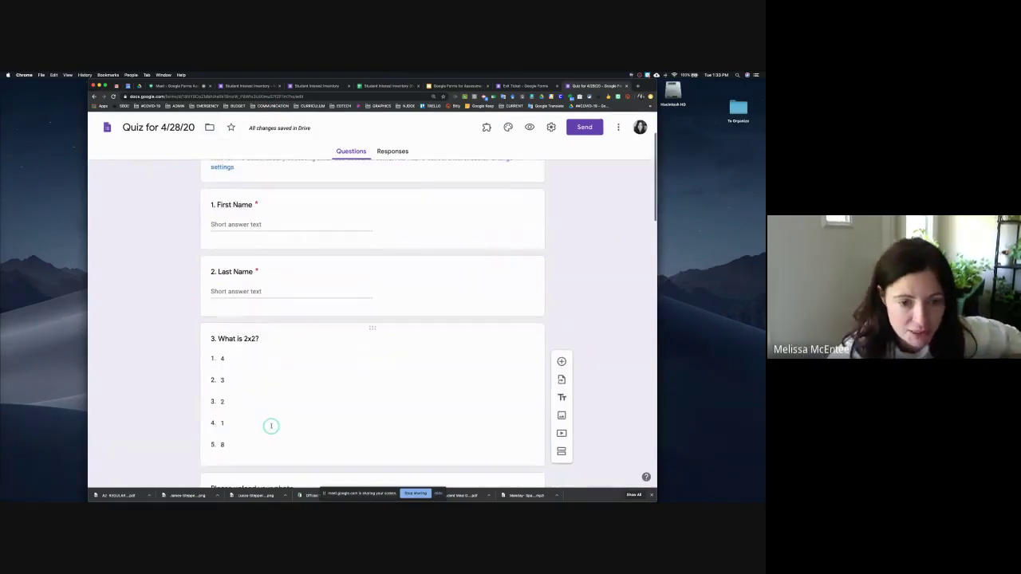
{"action": "scroll", "coordinate": [270, 427], "scroll_direction": "down", "scroll_amount": 4}
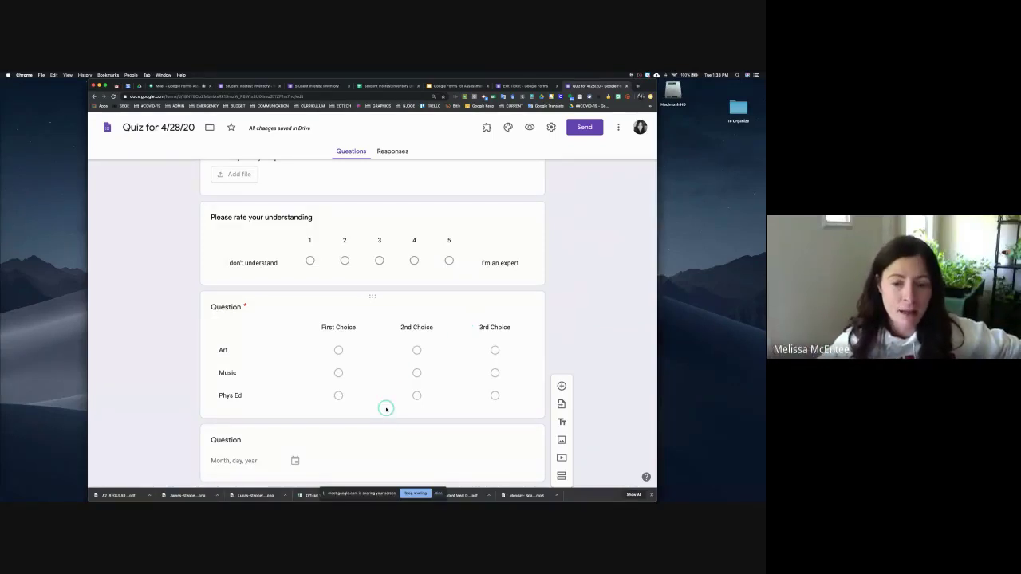
{"action": "scroll", "coordinate": [388, 411], "scroll_direction": "down", "scroll_amount": 3}
{"action": "scroll", "coordinate": [388, 412], "scroll_direction": "down", "scroll_amount": 1}
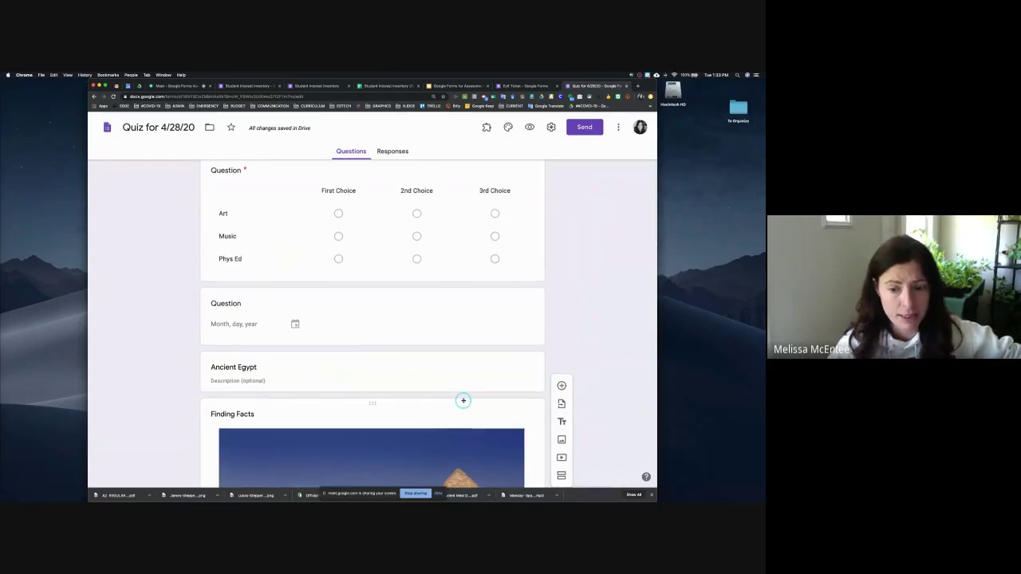
{"action": "scroll", "coordinate": [462, 399], "scroll_direction": "down", "scroll_amount": 4}
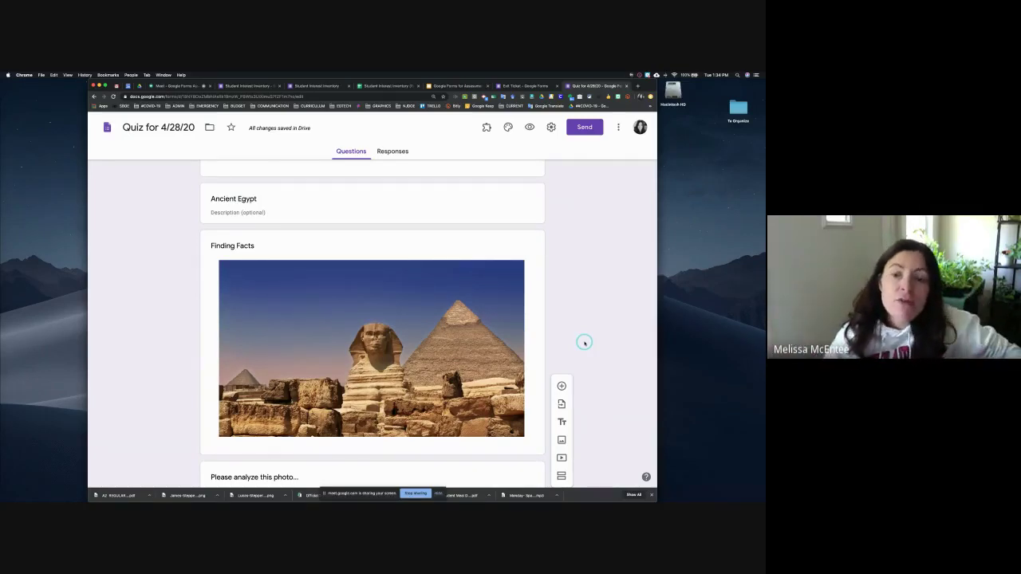
{"action": "scroll", "coordinate": [530, 235], "scroll_direction": "up", "scroll_amount": 2}
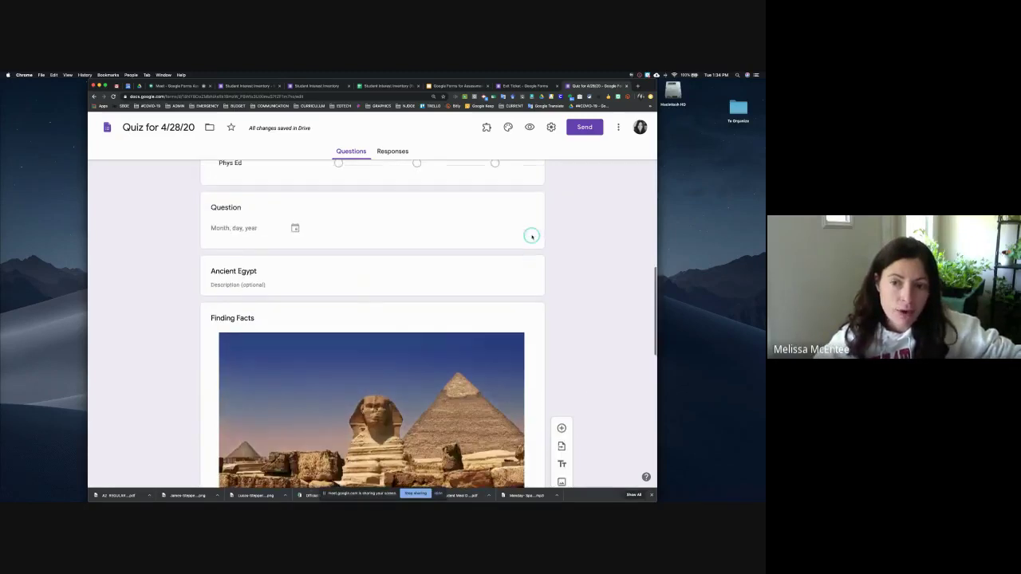
{"action": "scroll", "coordinate": [531, 236], "scroll_direction": "up", "scroll_amount": 3}
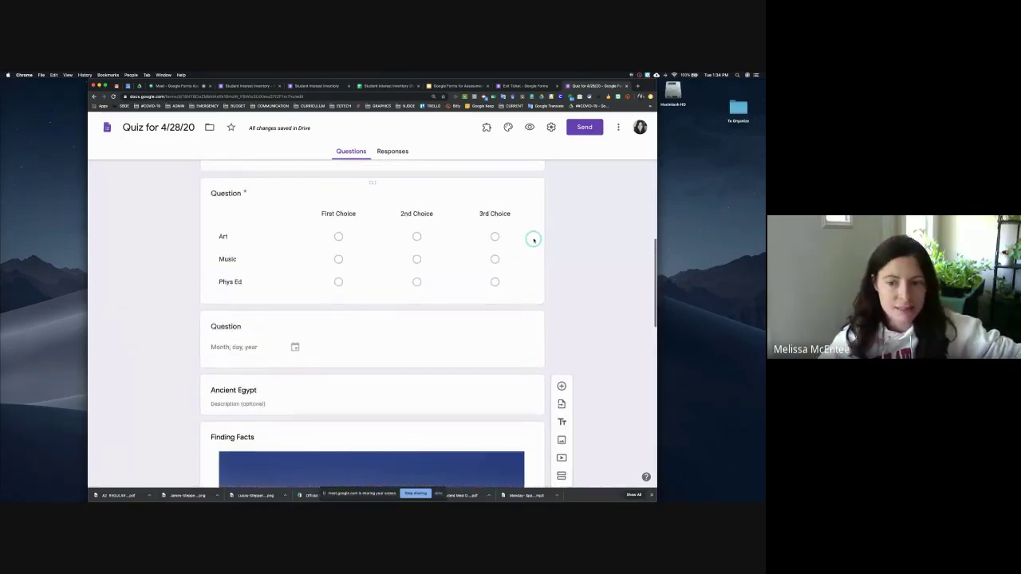
{"action": "scroll", "coordinate": [533, 239], "scroll_direction": "up", "scroll_amount": 10}
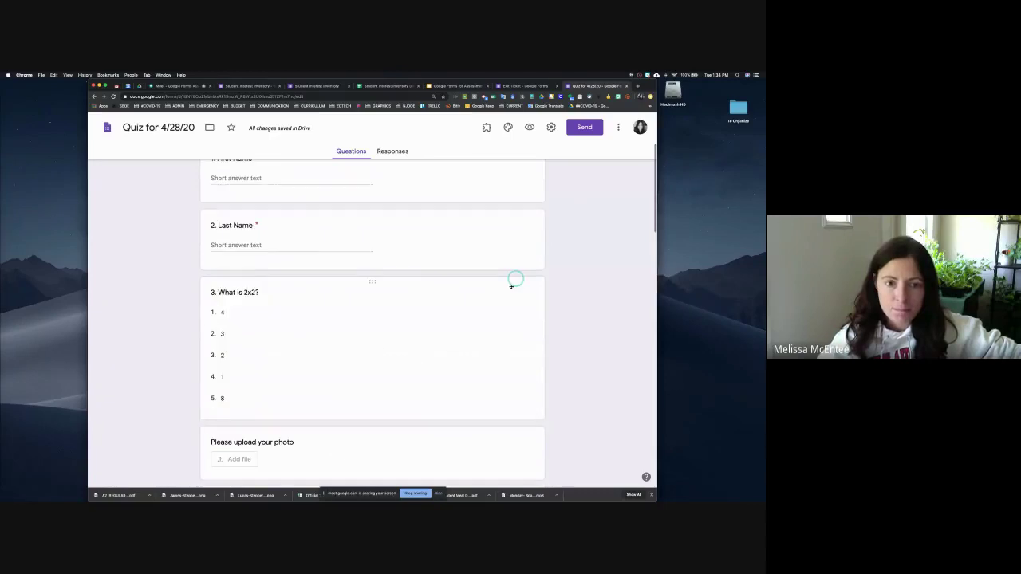
{"action": "left_click", "coordinate": [511, 286]}
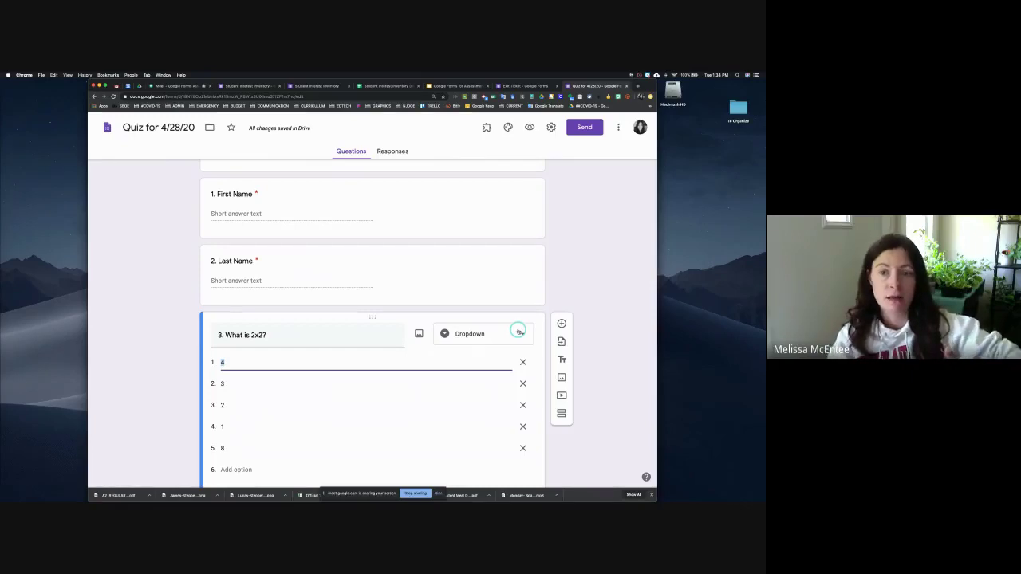
{"action": "scroll", "coordinate": [519, 331], "scroll_direction": "down", "scroll_amount": 1}
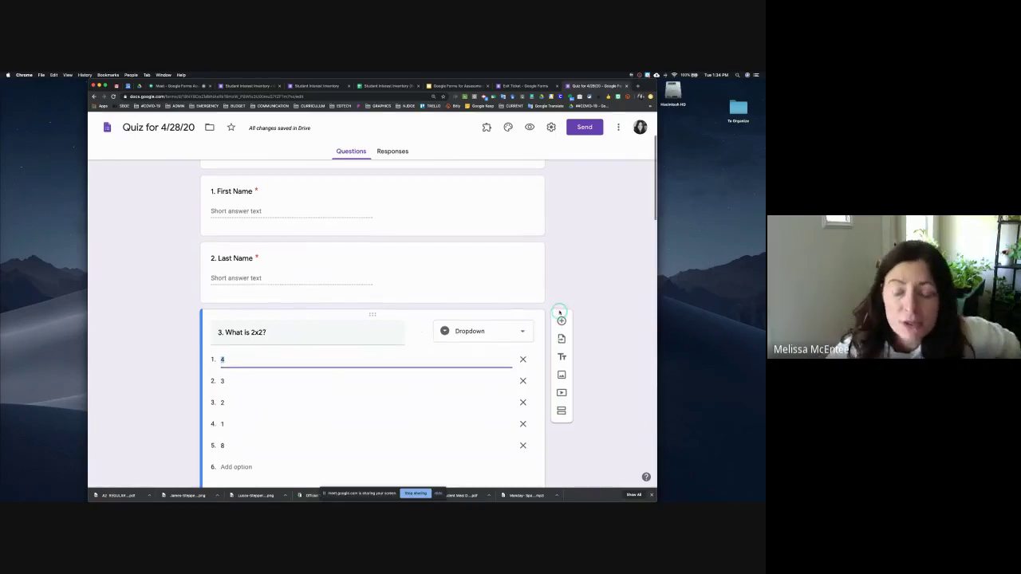
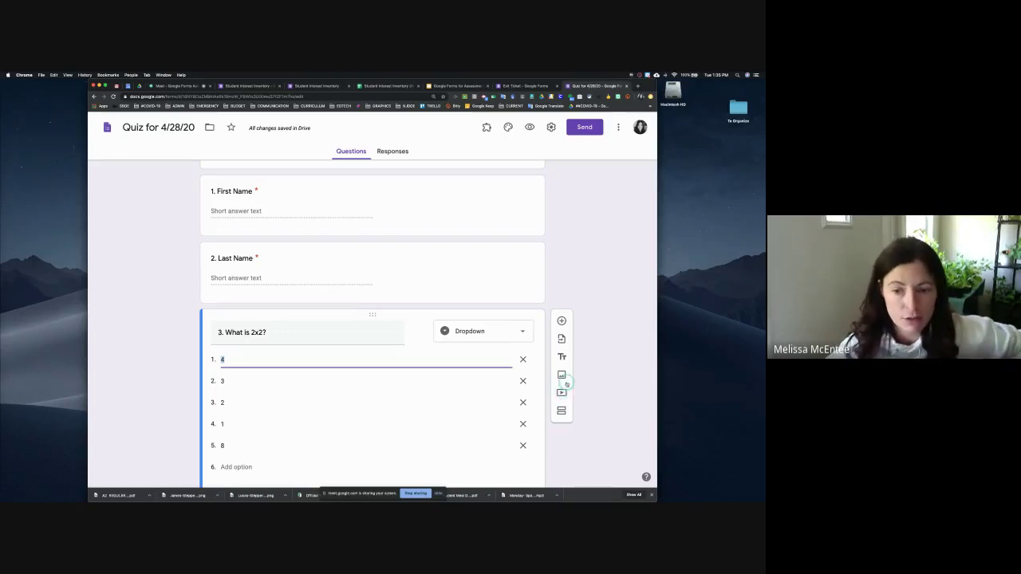
{"action": "scroll", "coordinate": [587, 283], "scroll_direction": "up", "scroll_amount": 1}
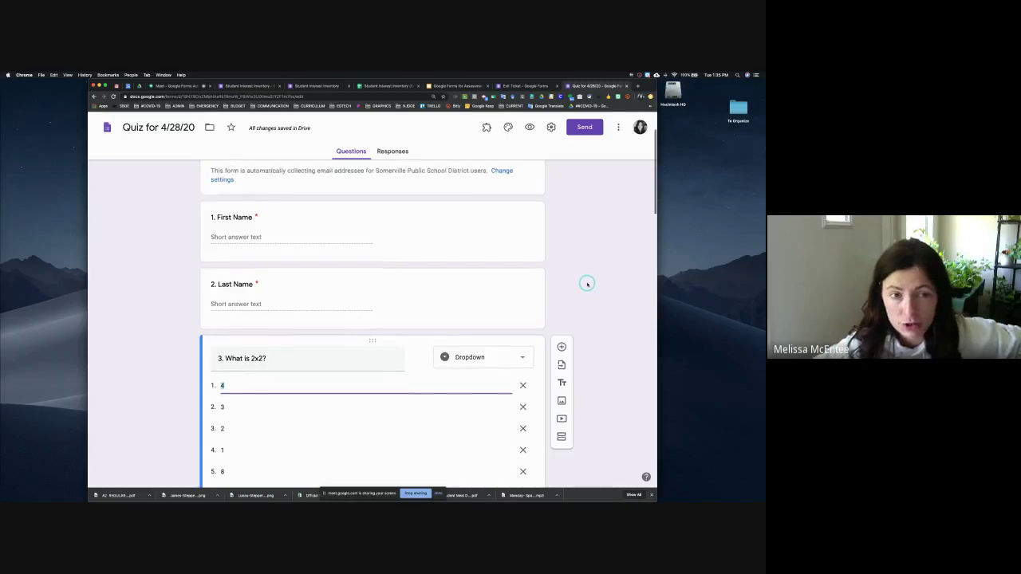
{"action": "scroll", "coordinate": [586, 285], "scroll_direction": "up", "scroll_amount": 3}
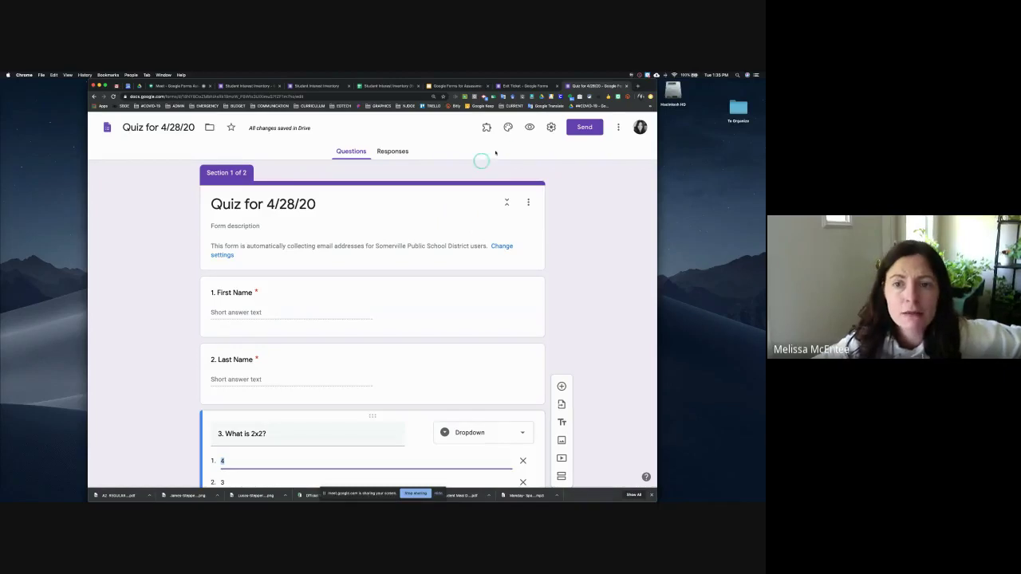
Step: Customize the form's theme with the orange color, the neutral light gray background and the Formal font style
{"action": "left_click", "coordinate": [508, 126]}
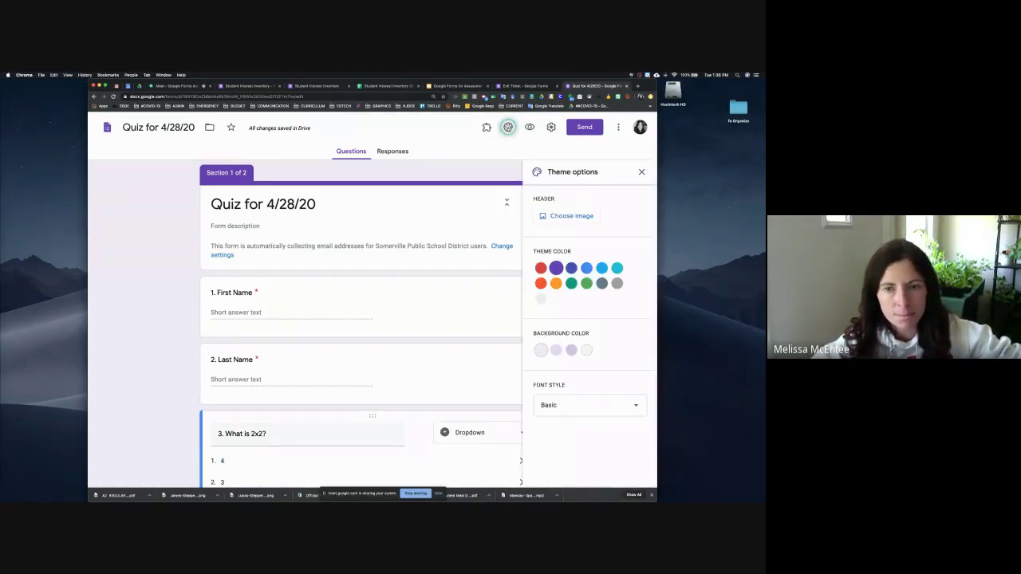
{"action": "left_click", "coordinate": [508, 127]}
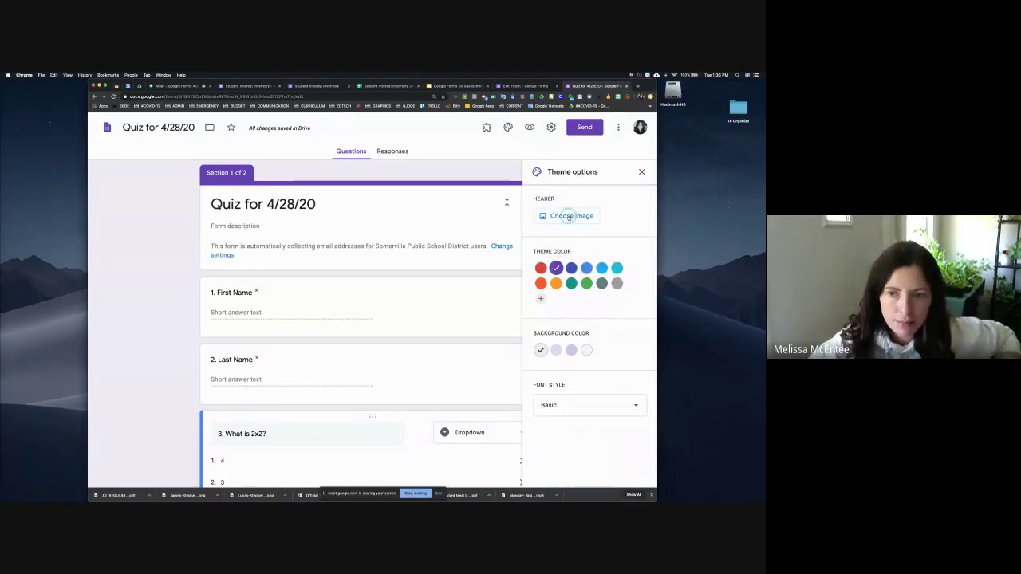
{"action": "left_click", "coordinate": [541, 283]}
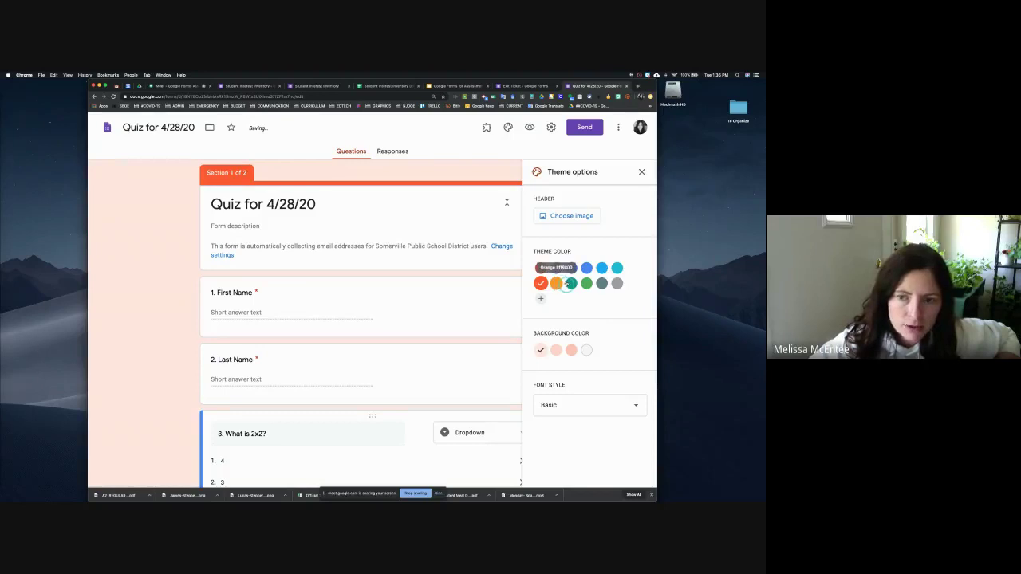
{"action": "left_click", "coordinate": [556, 284]}
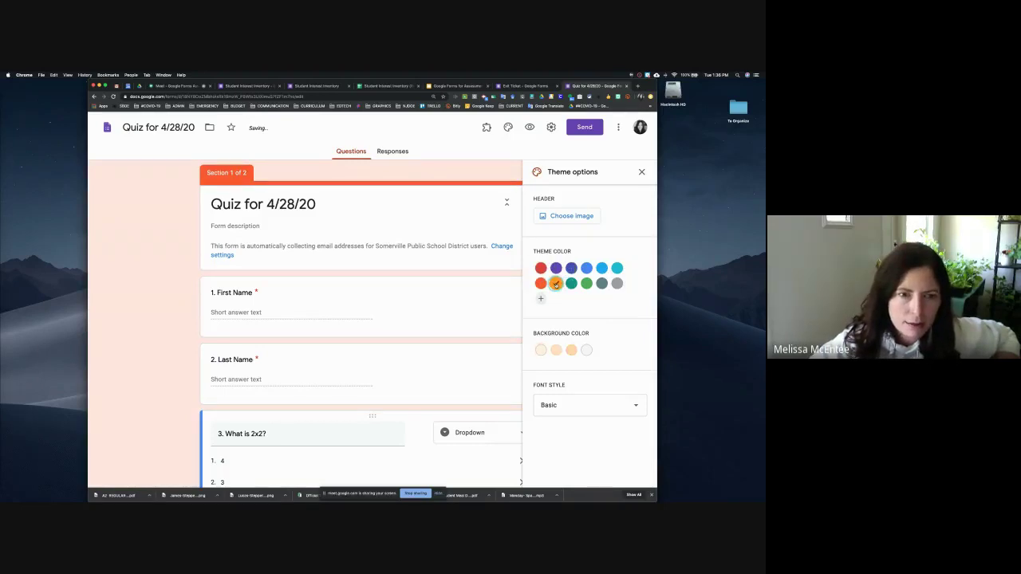
{"action": "left_click", "coordinate": [587, 350]}
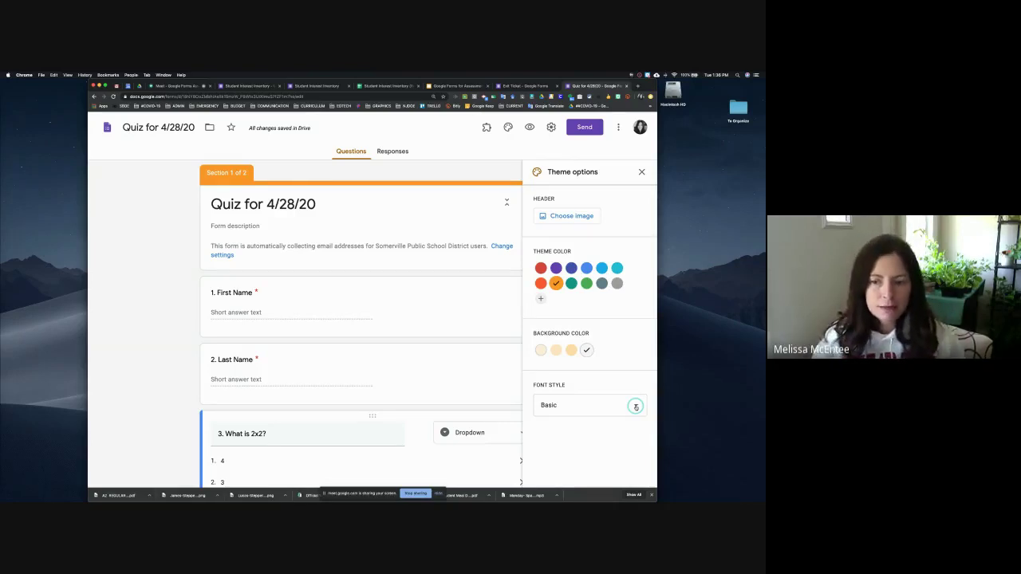
{"action": "left_click", "coordinate": [636, 407]}
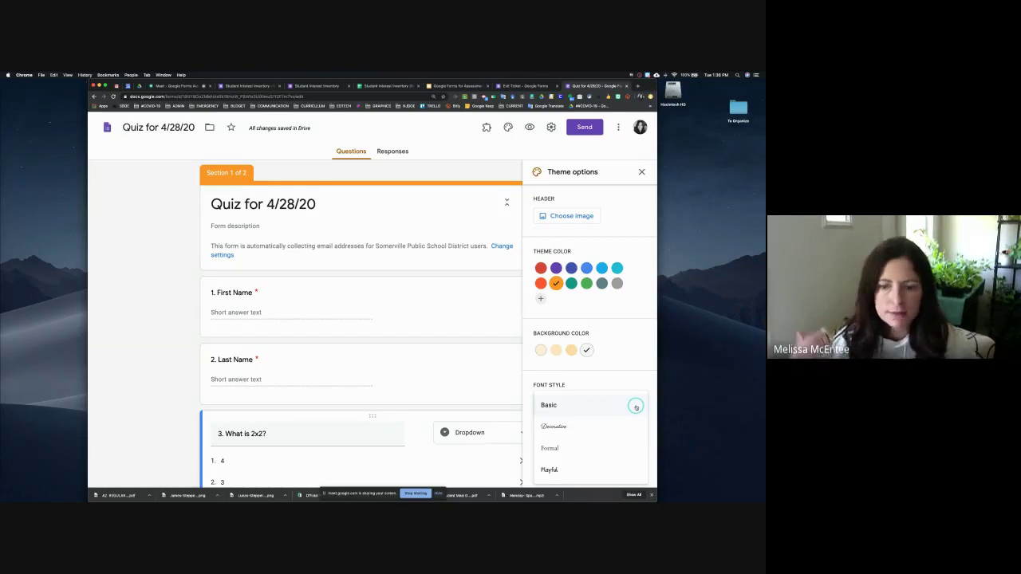
{"action": "left_click", "coordinate": [602, 448]}
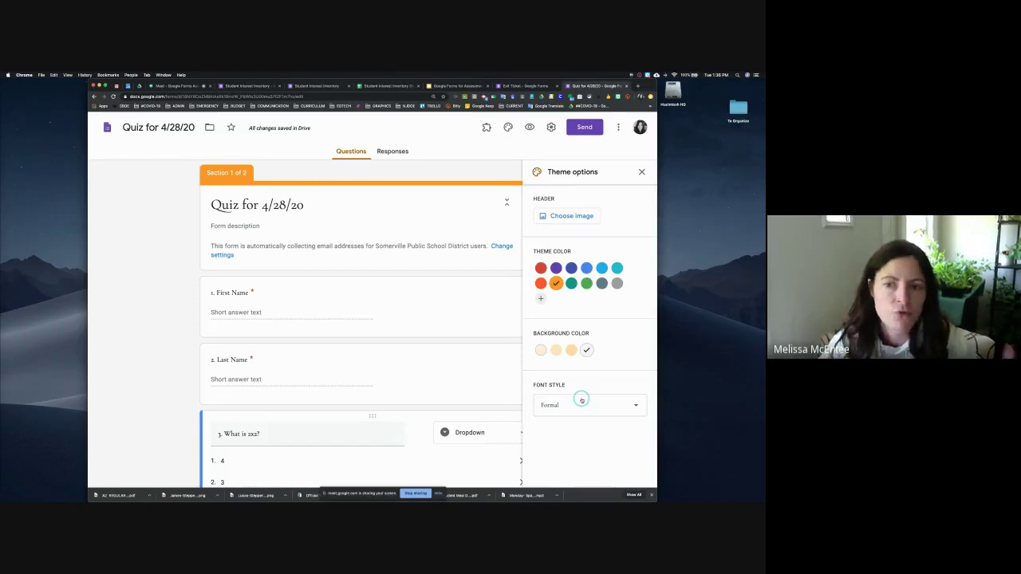
Step: Insert the photo of Earth seen from space, from the Work and School themes, as the form's header image
{"action": "left_click", "coordinate": [565, 215]}
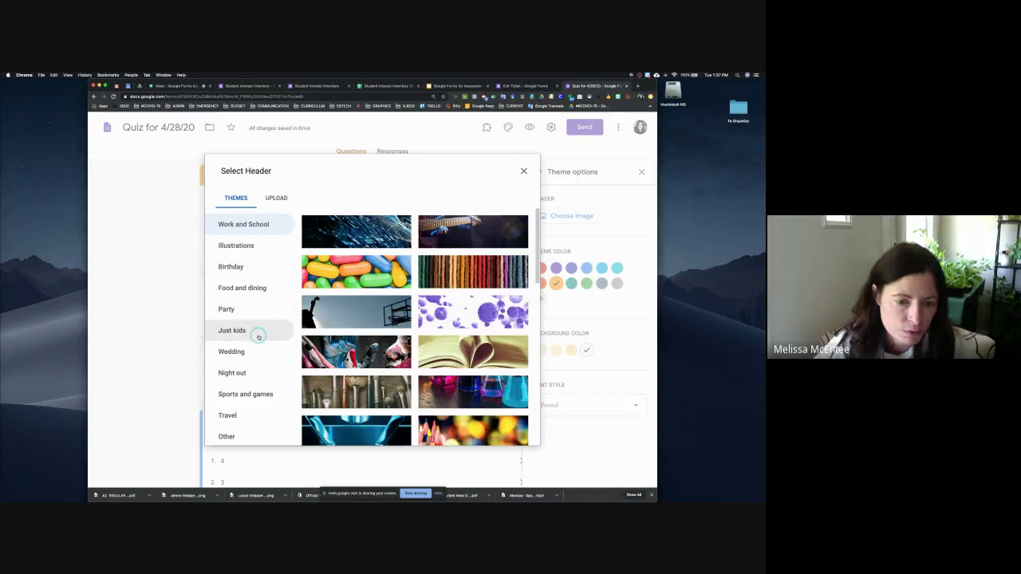
{"action": "scroll", "coordinate": [258, 338], "scroll_direction": "down", "scroll_amount": 1}
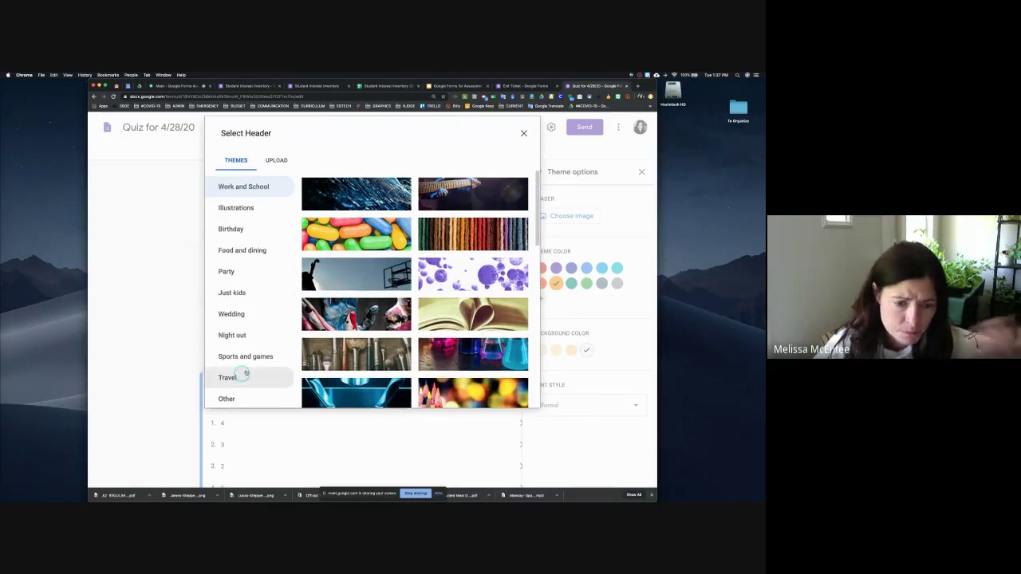
{"action": "scroll", "coordinate": [408, 297], "scroll_direction": "down", "scroll_amount": 8}
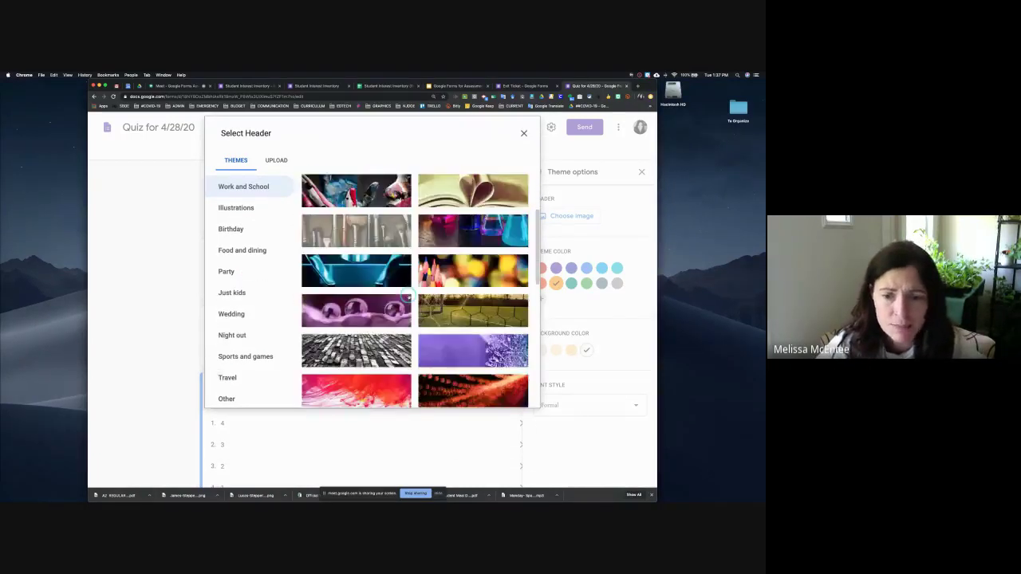
{"action": "scroll", "coordinate": [409, 295], "scroll_direction": "down", "scroll_amount": 5}
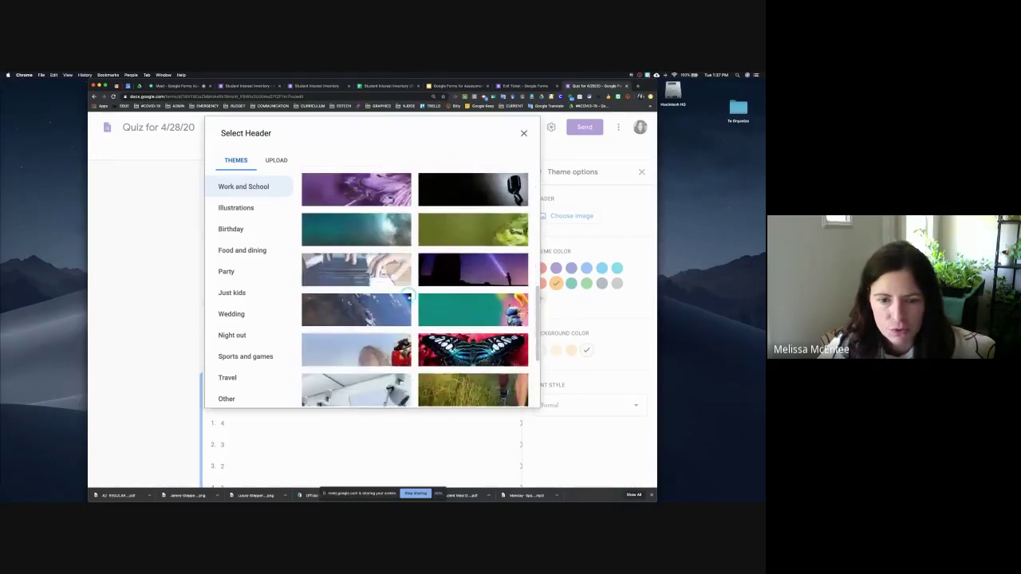
{"action": "scroll", "coordinate": [409, 295], "scroll_direction": "down", "scroll_amount": 2}
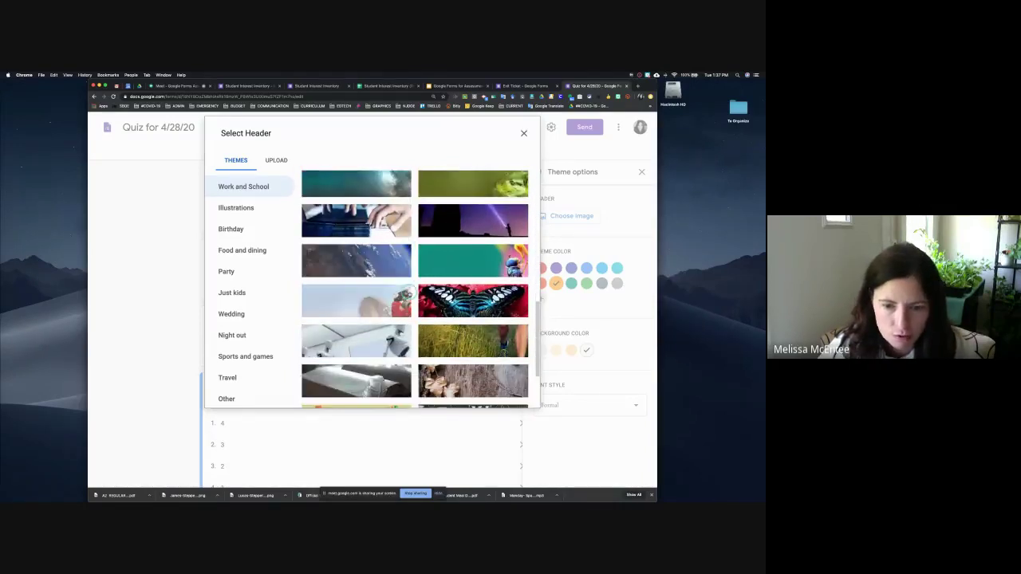
{"action": "left_click", "coordinate": [359, 311]}
{"action": "scroll", "coordinate": [359, 311], "scroll_direction": "down", "scroll_amount": 1}
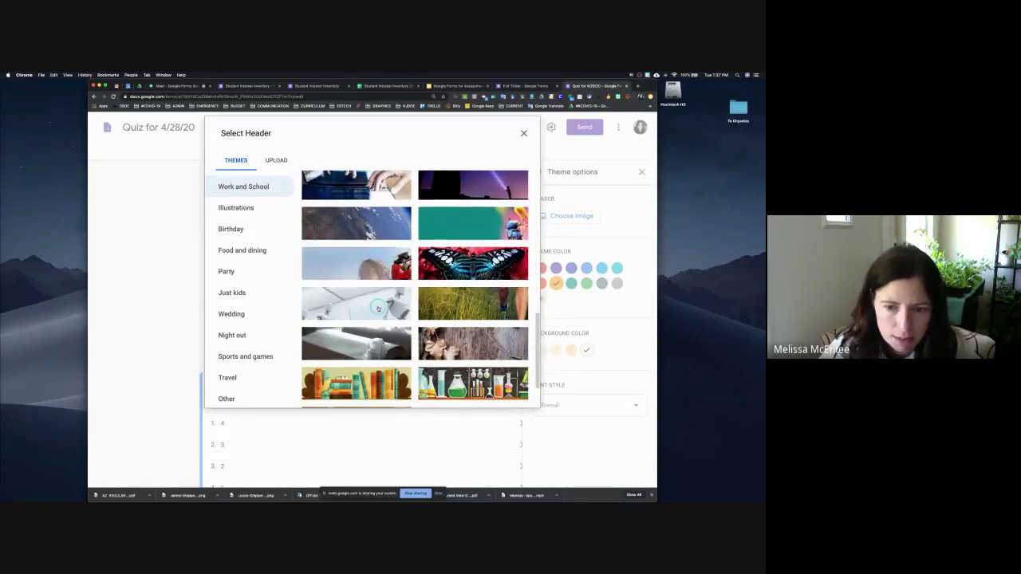
{"action": "left_click", "coordinate": [364, 227]}
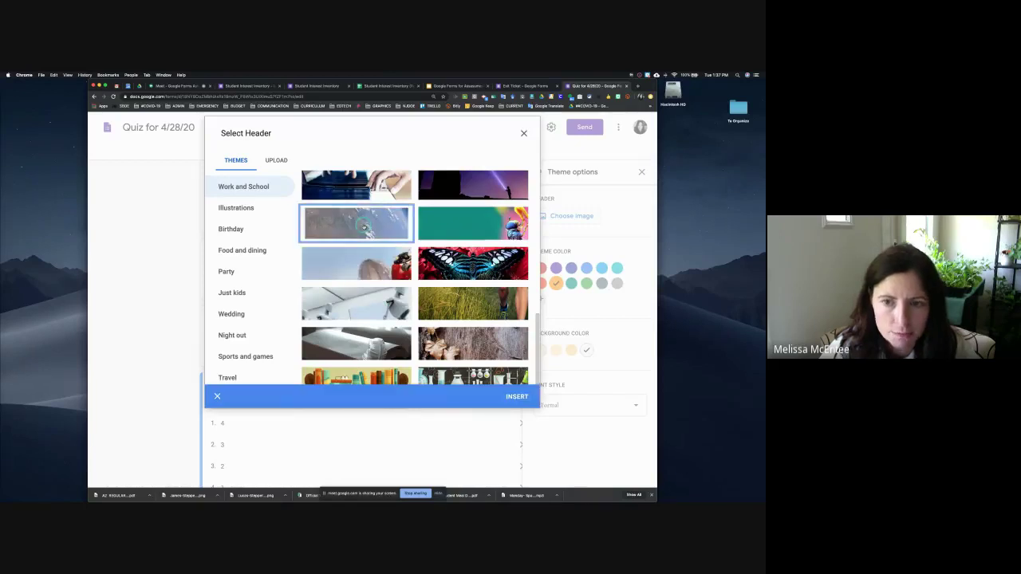
{"action": "scroll", "coordinate": [416, 340], "scroll_direction": "up", "scroll_amount": 2}
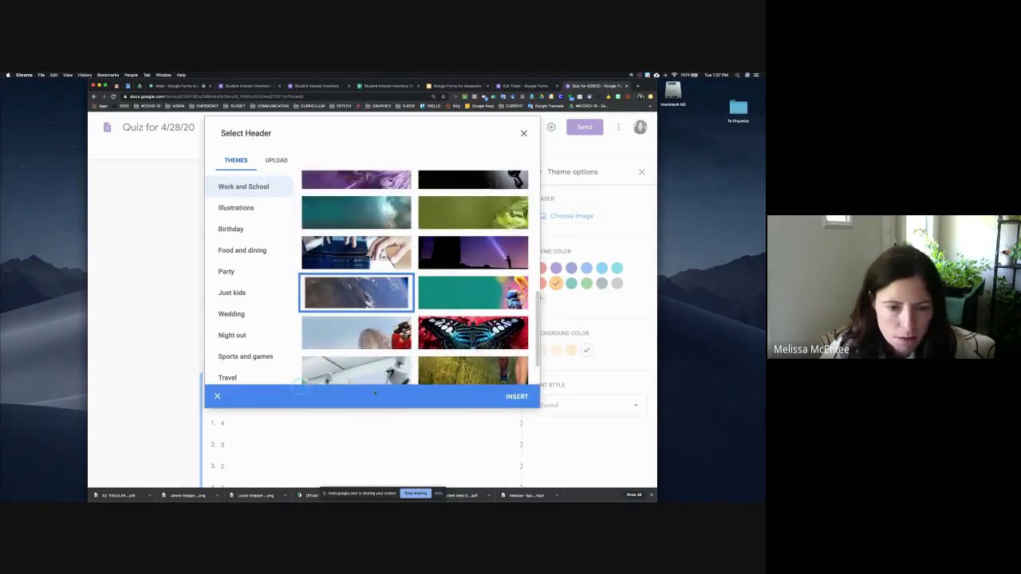
{"action": "left_click", "coordinate": [517, 396]}
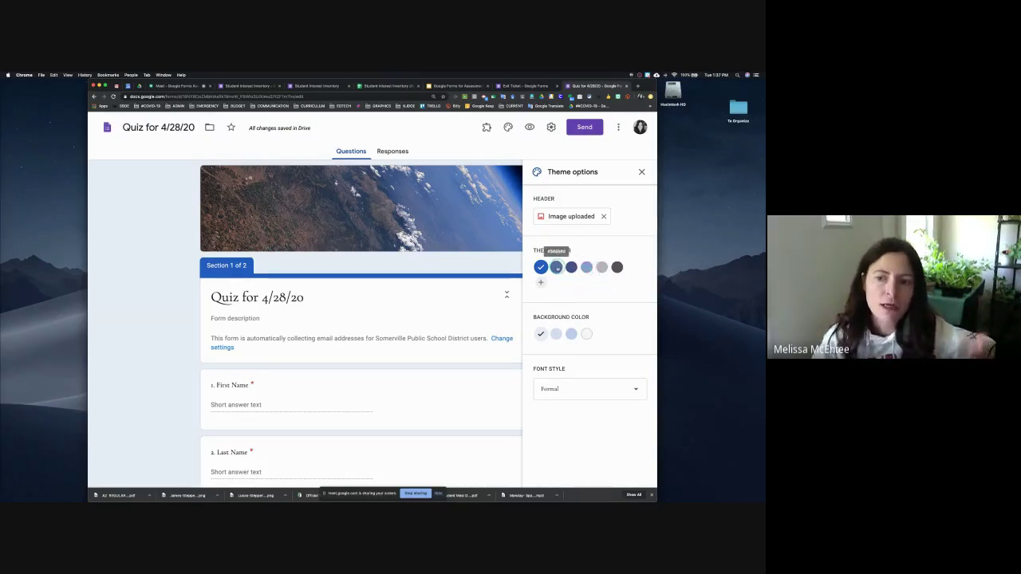
Step: Set the theme color to the dark indigo blue suggested for the header image, with the neutral light gray background
{"action": "left_click", "coordinate": [571, 267]}
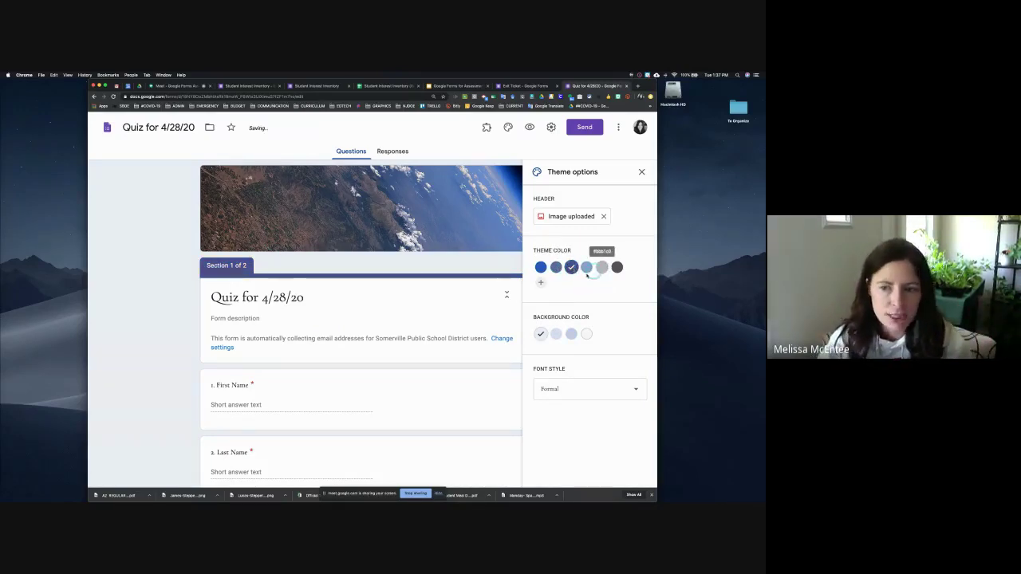
{"action": "left_click", "coordinate": [587, 335]}
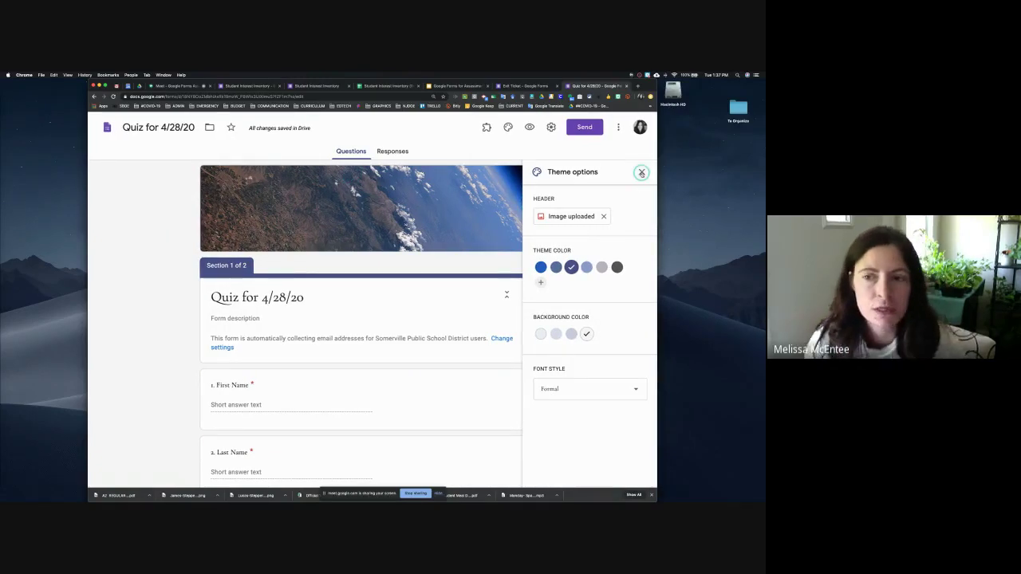
Step: Switch to the Google Meet call, admit the participant waiting to join, and return to the quiz form
{"action": "left_click", "coordinate": [186, 87]}
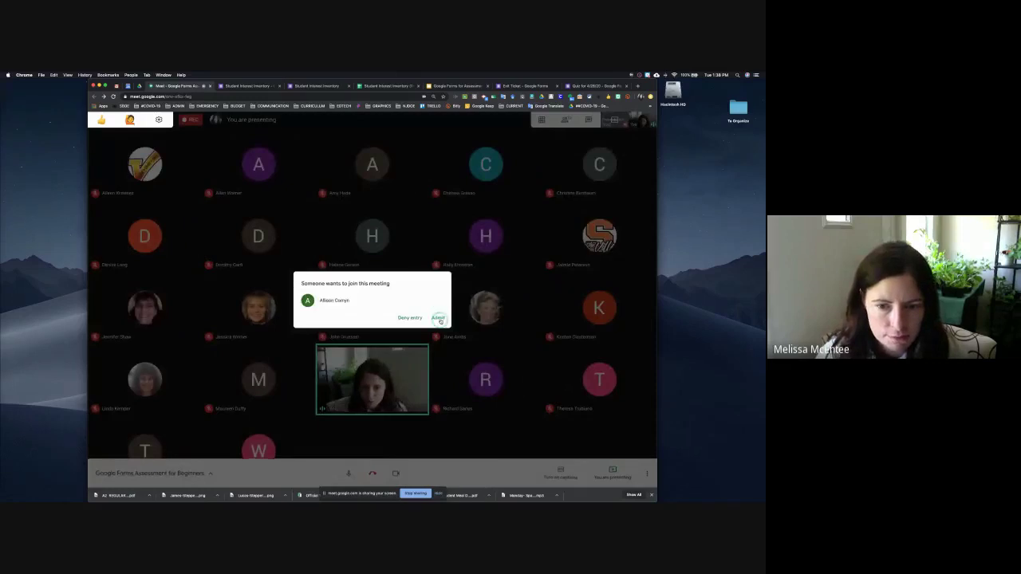
{"action": "left_click", "coordinate": [438, 318]}
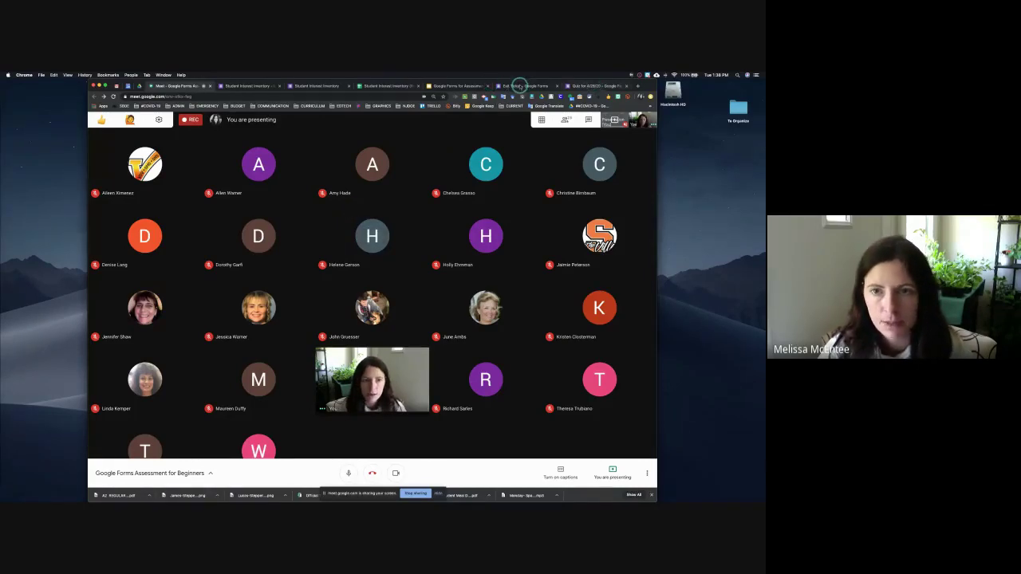
{"action": "left_click", "coordinate": [584, 85]}
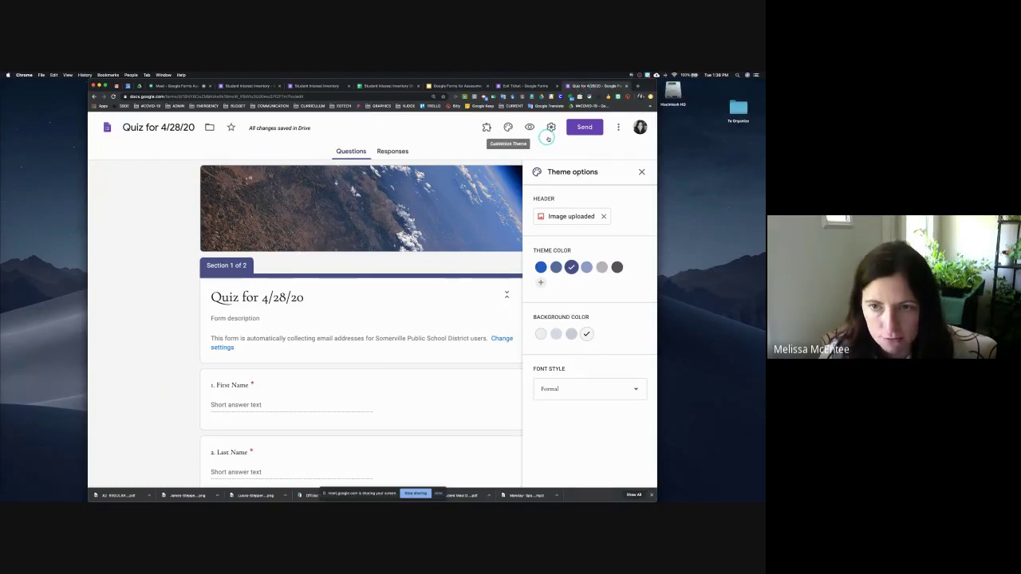
Step: Close the theme options and, in the form's general settings, collect email addresses with response receipts always sent, leaving responses unlimited
{"action": "left_click", "coordinate": [641, 172]}
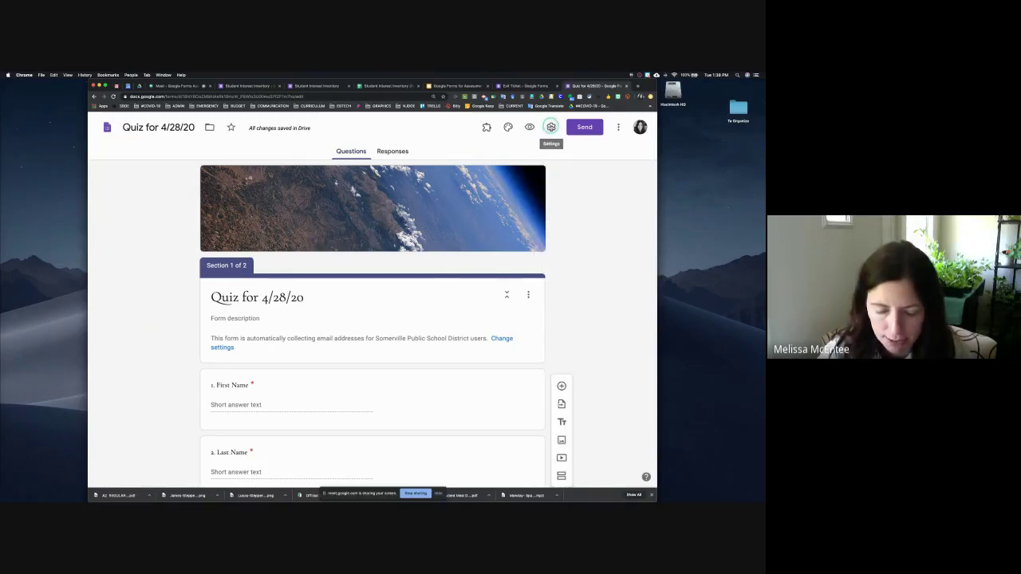
{"action": "left_click", "coordinate": [551, 127]}
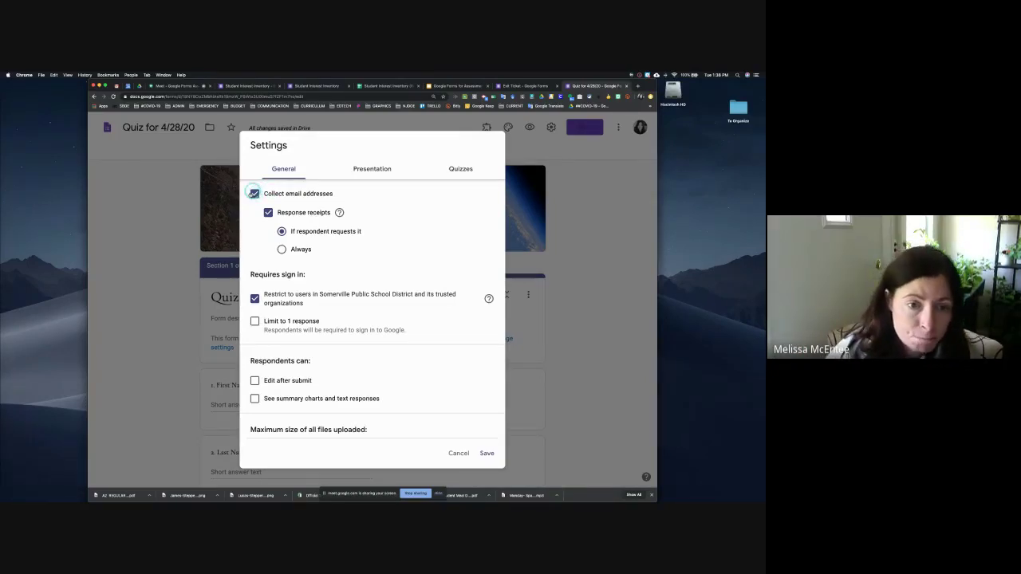
{"action": "left_click", "coordinate": [254, 194]}
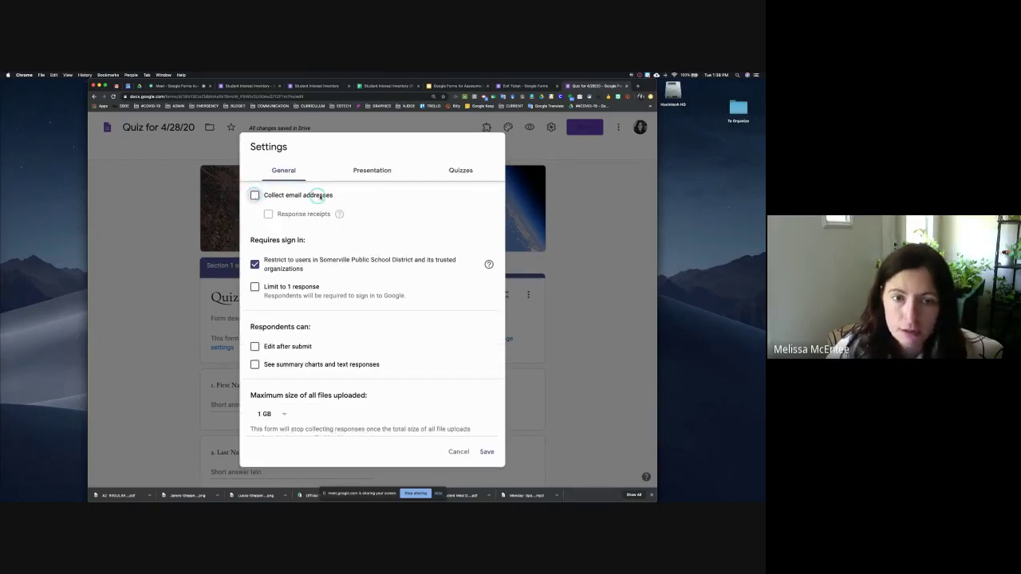
{"action": "left_click", "coordinate": [253, 194]}
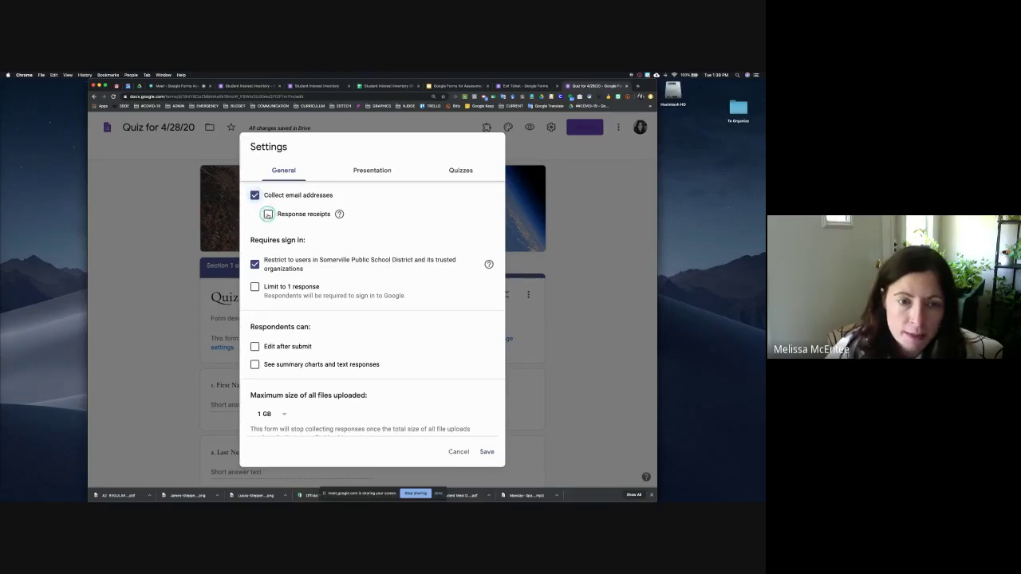
{"action": "left_click", "coordinate": [268, 214]}
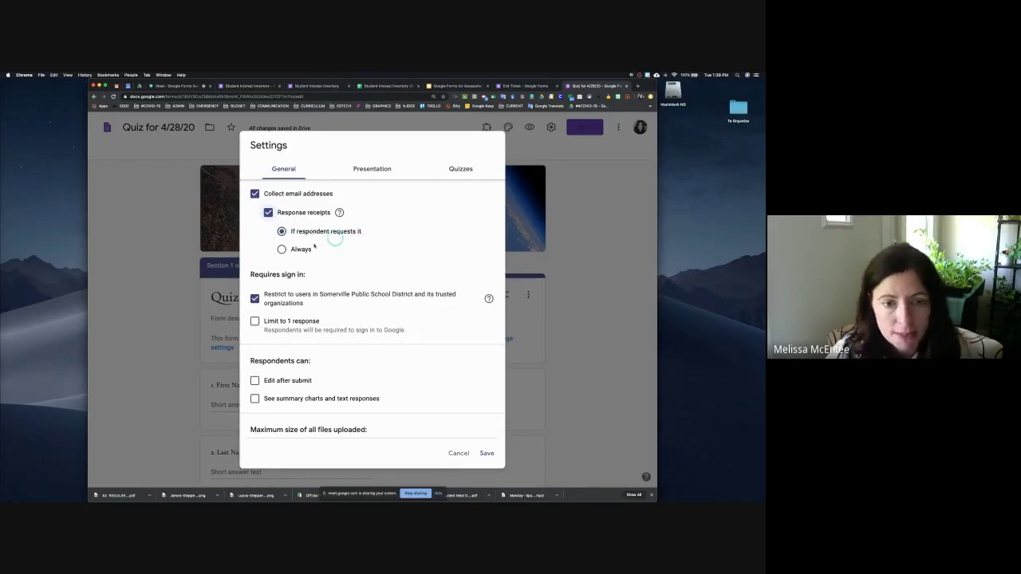
{"action": "left_click", "coordinate": [280, 249]}
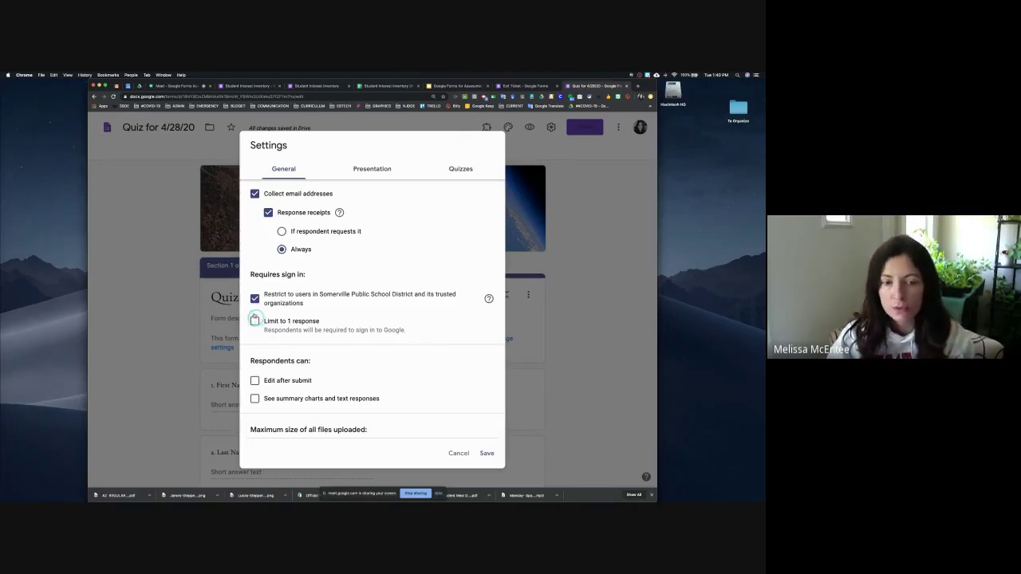
{"action": "left_click", "coordinate": [255, 322]}
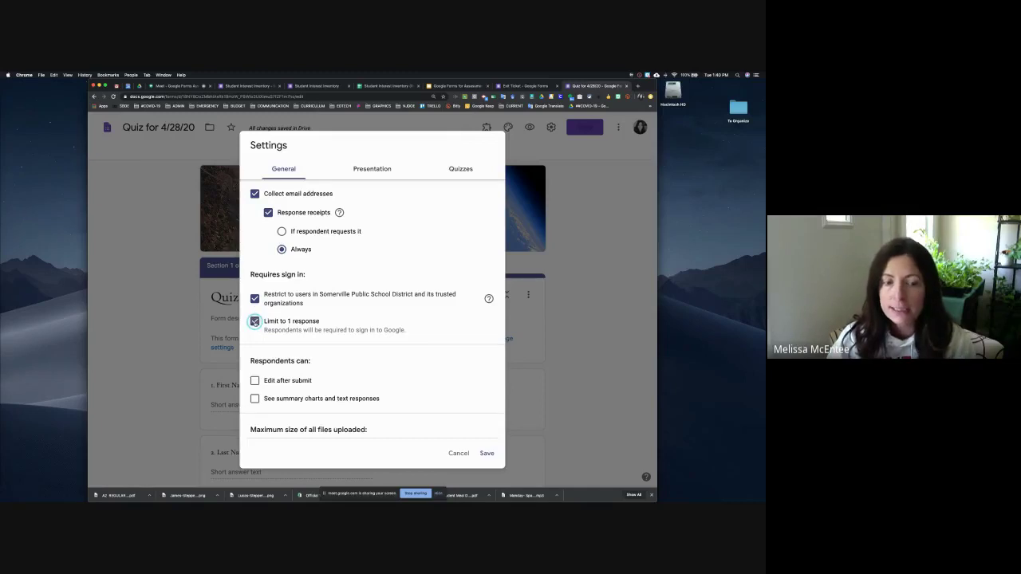
{"action": "left_click", "coordinate": [255, 322]}
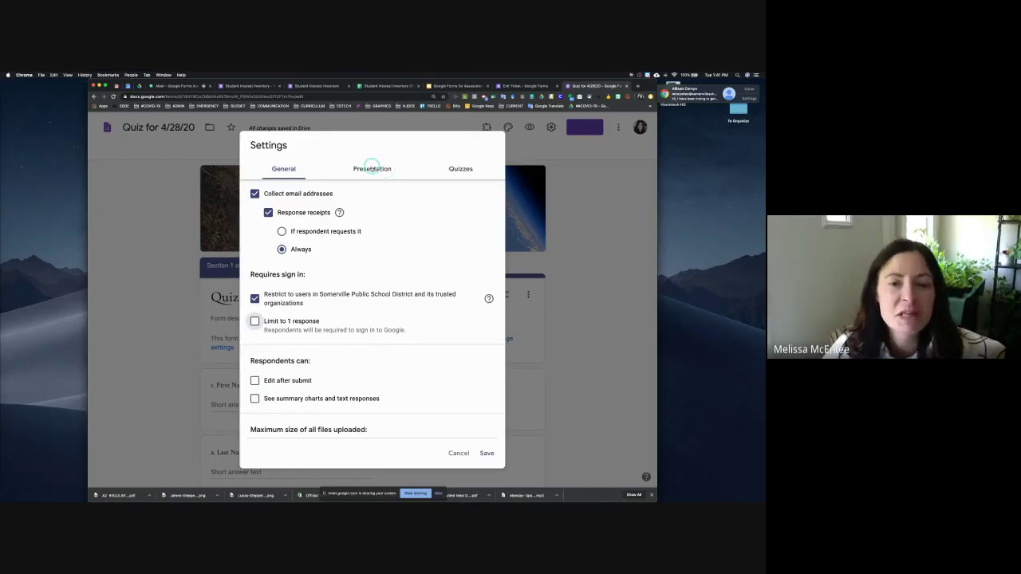
Step: In the presentation settings, enable shuffled question order and set the confirmation message to "Thank you!"
{"action": "left_click", "coordinate": [372, 168]}
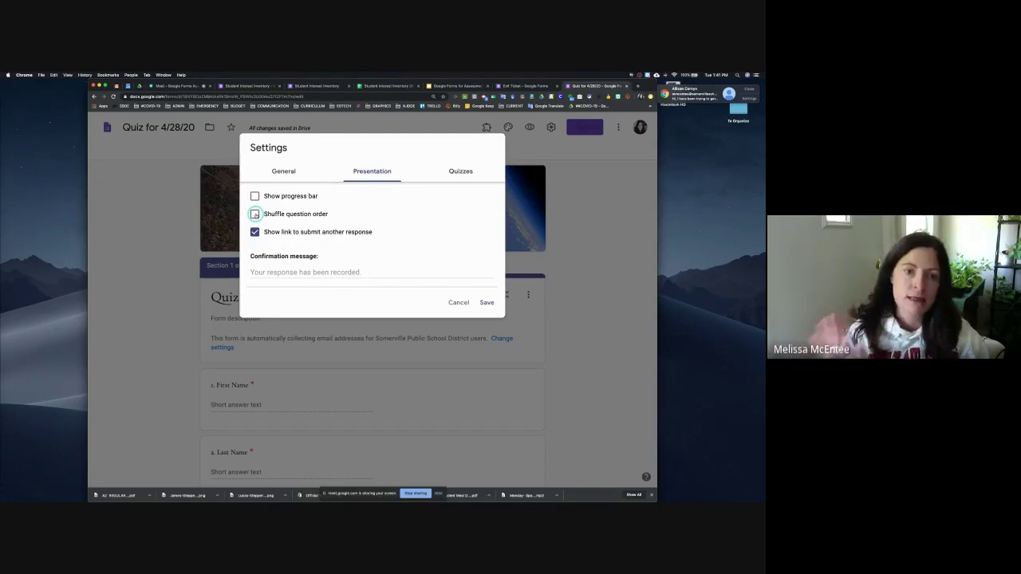
{"action": "left_click", "coordinate": [255, 214]}
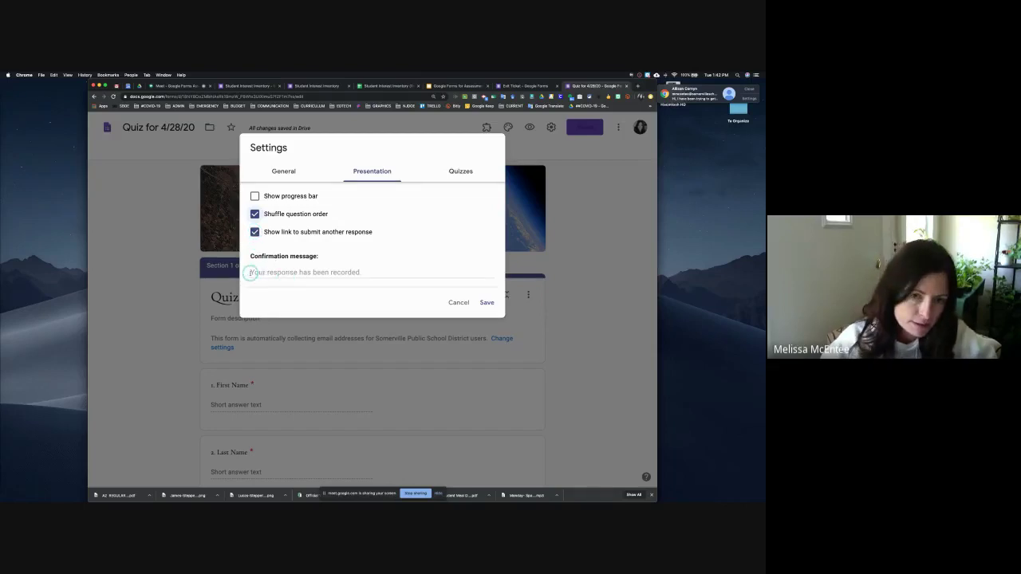
{"action": "left_click", "coordinate": [252, 272]}
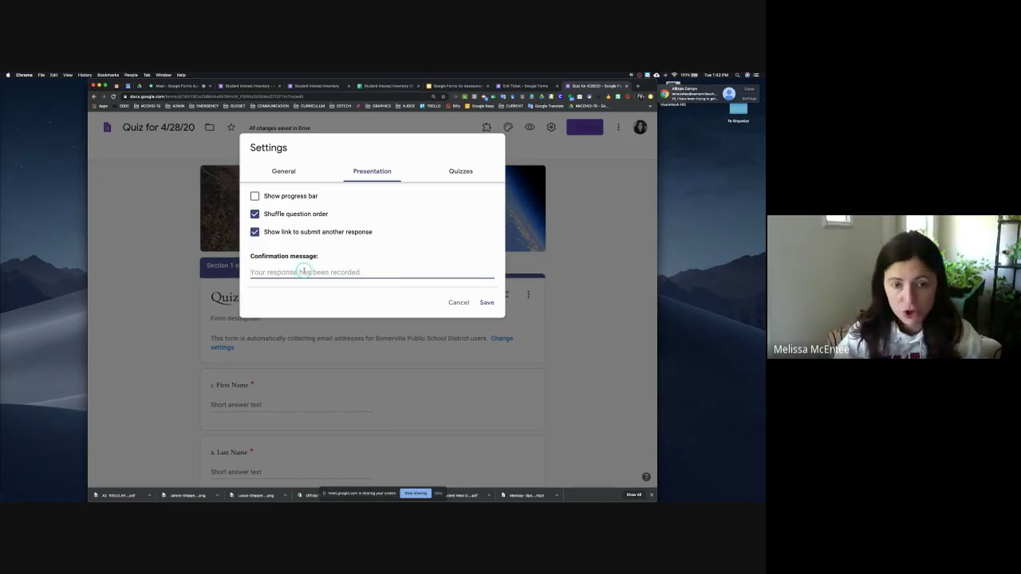
{"action": "type", "text": "Your"}
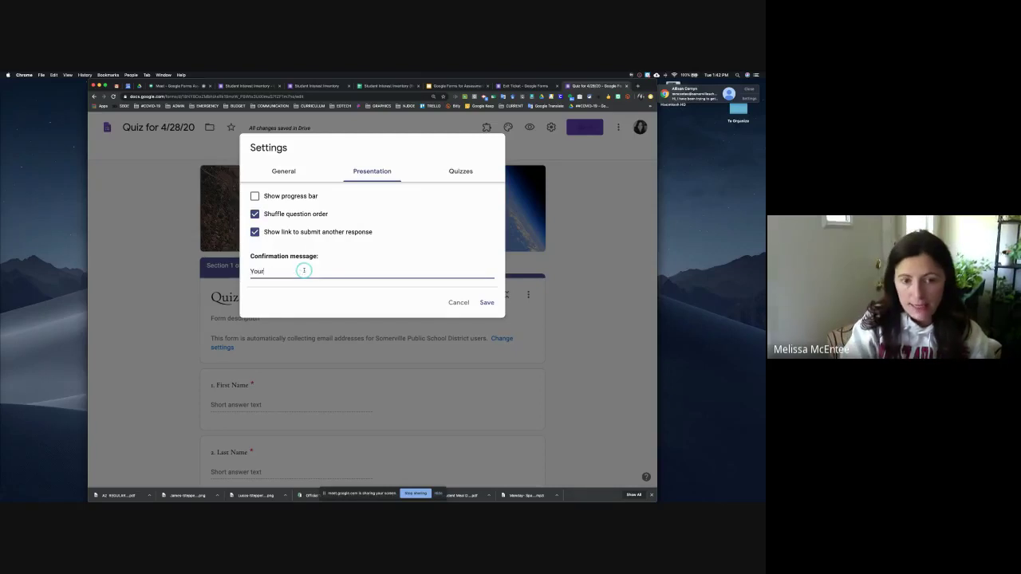
{"action": "key", "text": "BackSpace"}
{"action": "key", "text": "BackSpace"}
{"action": "key", "text": "BackSpace"}
{"action": "key", "text": "BackSpace"}
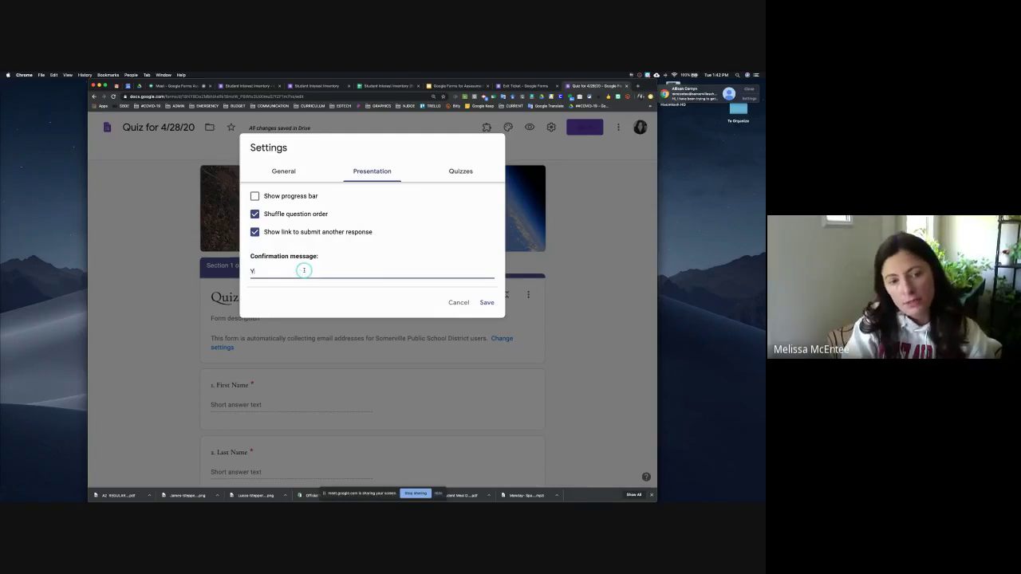
{"action": "type", "text": "Thank you!"}
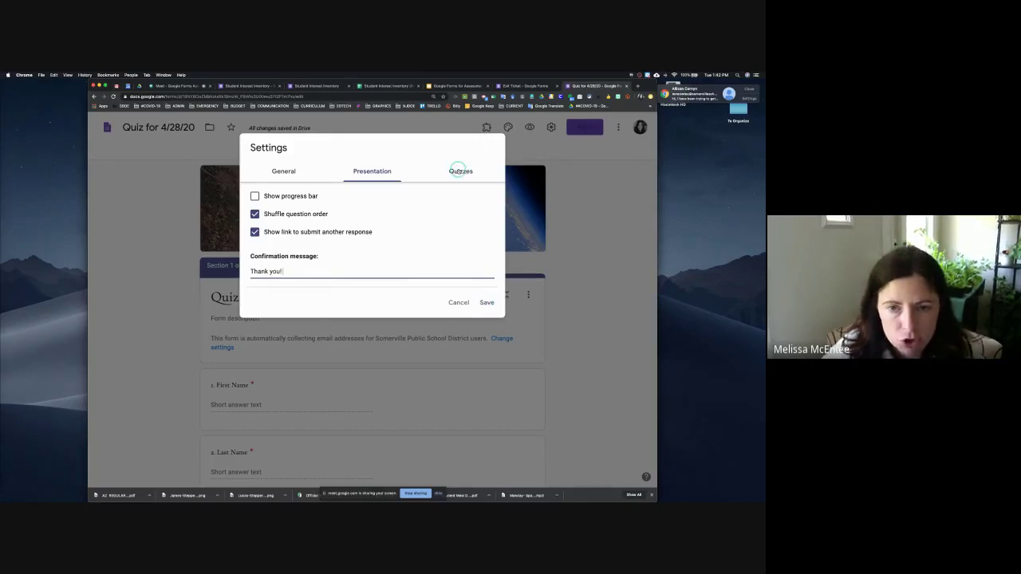
Step: Try the "Make this a quiz" option, turn it back off, and save the form settings
{"action": "left_click", "coordinate": [460, 171]}
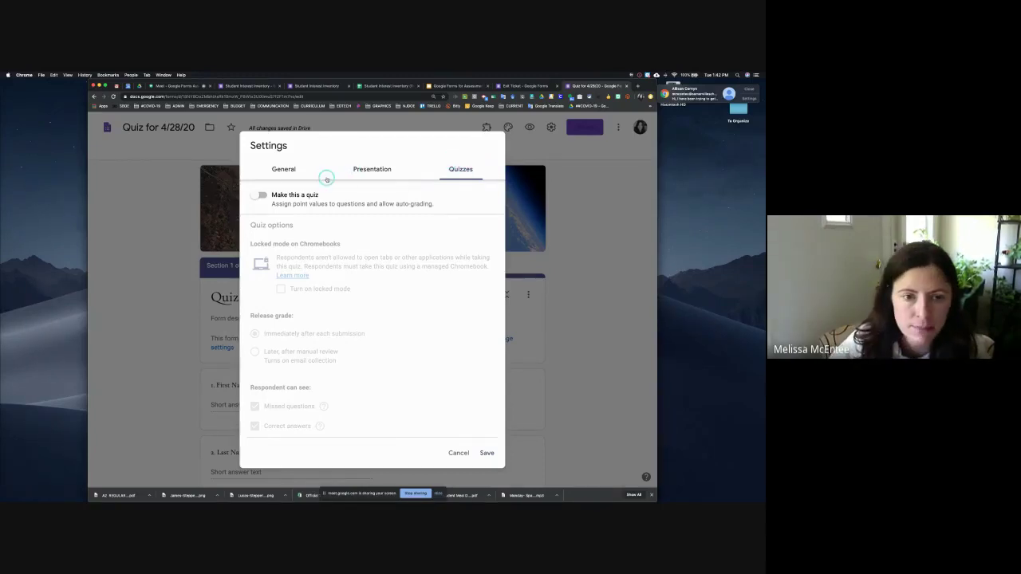
{"action": "left_click", "coordinate": [263, 196]}
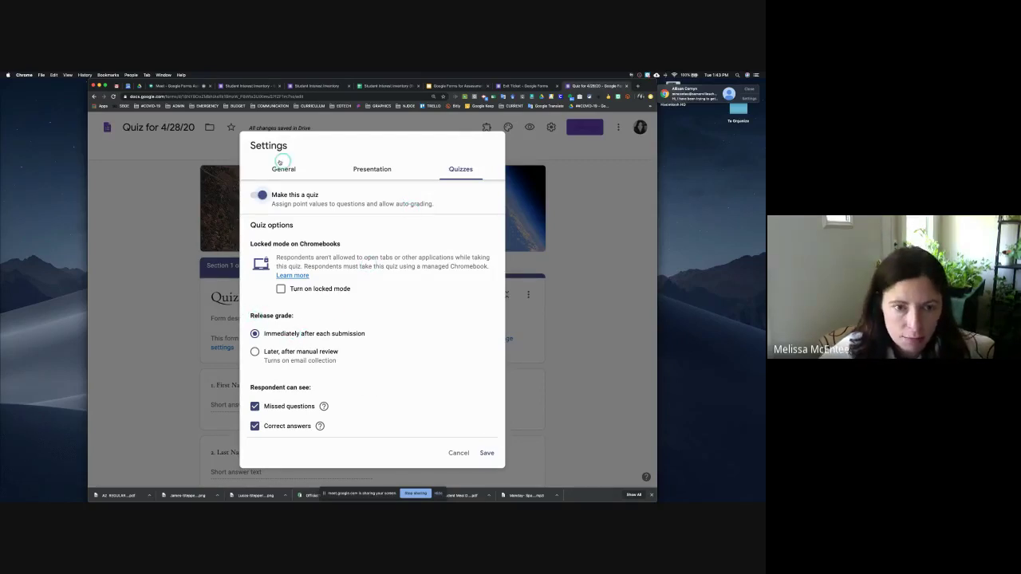
{"action": "left_click", "coordinate": [255, 195]}
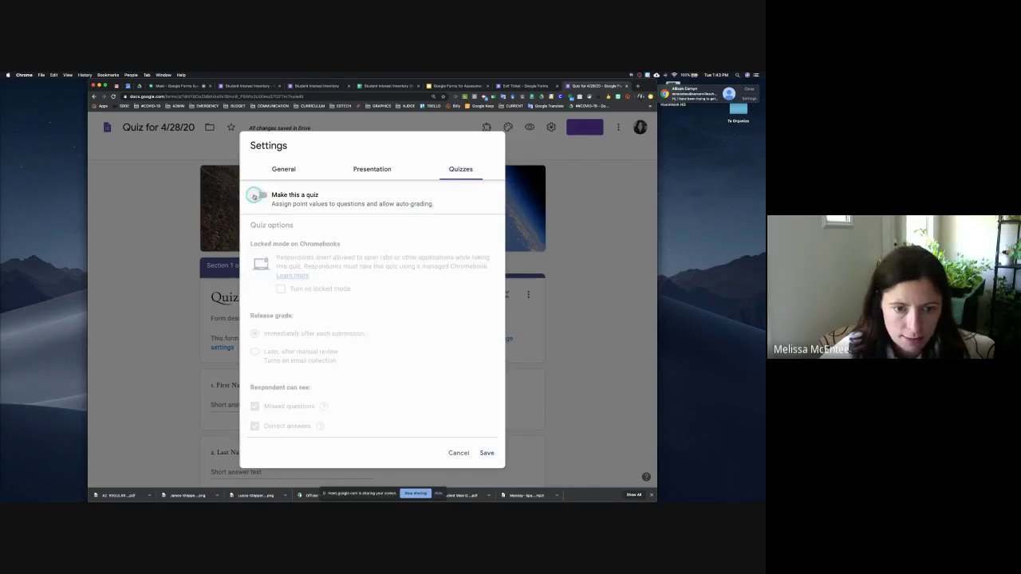
{"action": "left_click", "coordinate": [486, 453]}
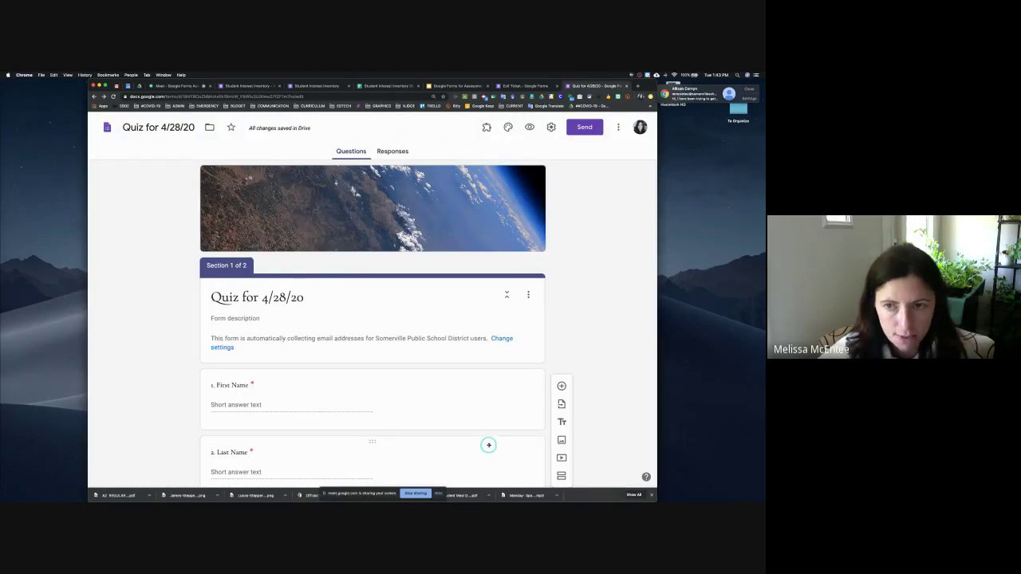
Step: Preview the form as a respondent and examine the order in which its questions are presented
{"action": "scroll", "coordinate": [540, 196], "scroll_direction": "down", "scroll_amount": 1}
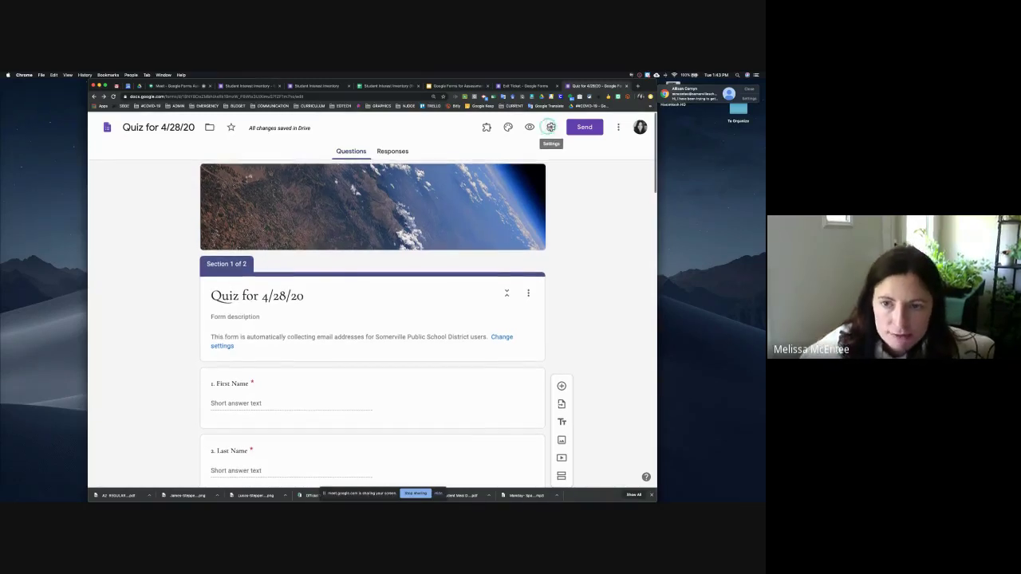
{"action": "scroll", "coordinate": [550, 127], "scroll_direction": "down", "scroll_amount": 2}
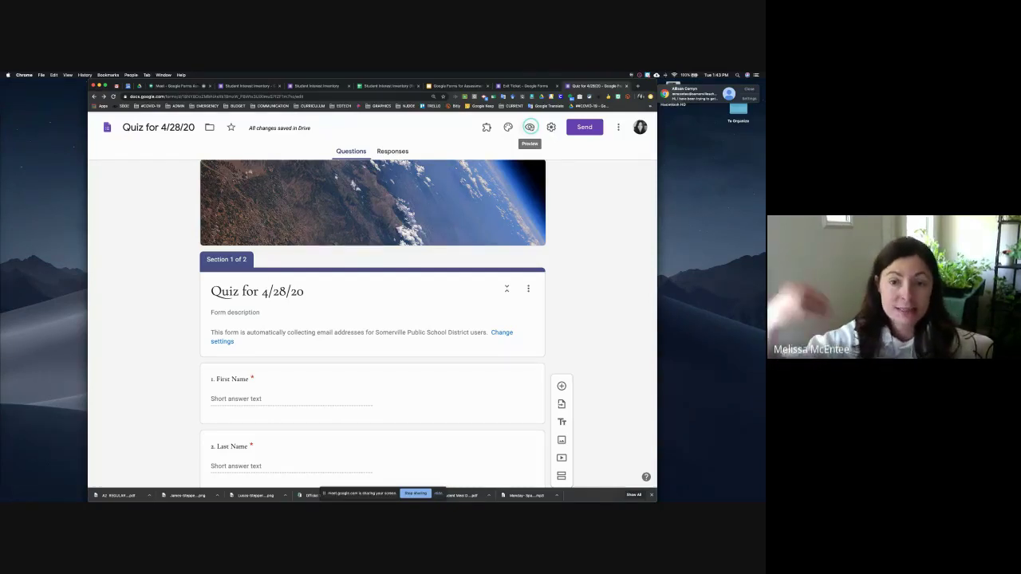
{"action": "left_click", "coordinate": [530, 127]}
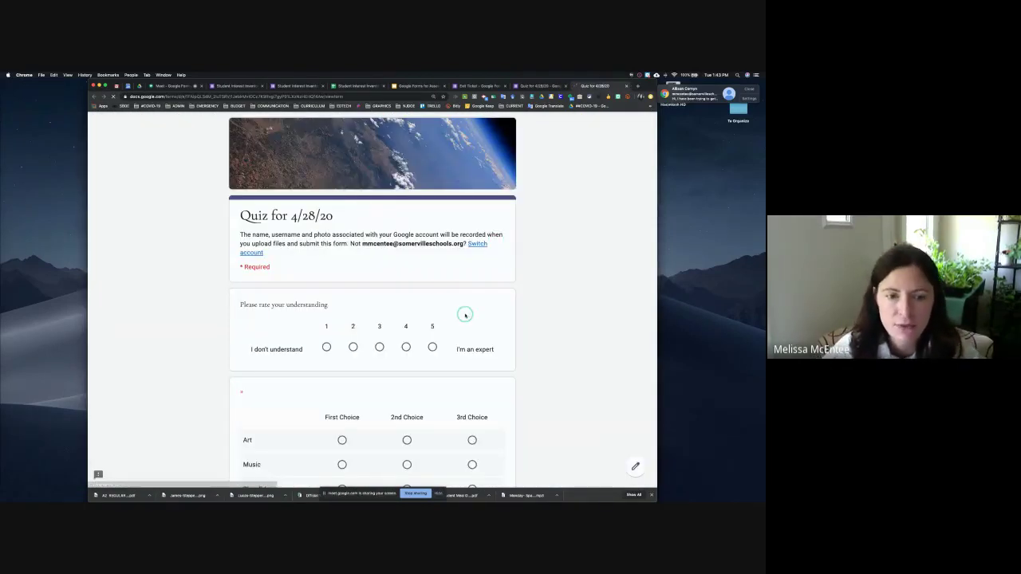
{"action": "scroll", "coordinate": [466, 315], "scroll_direction": "down", "scroll_amount": 1}
{"action": "scroll", "coordinate": [489, 319], "scroll_direction": "down", "scroll_amount": 1}
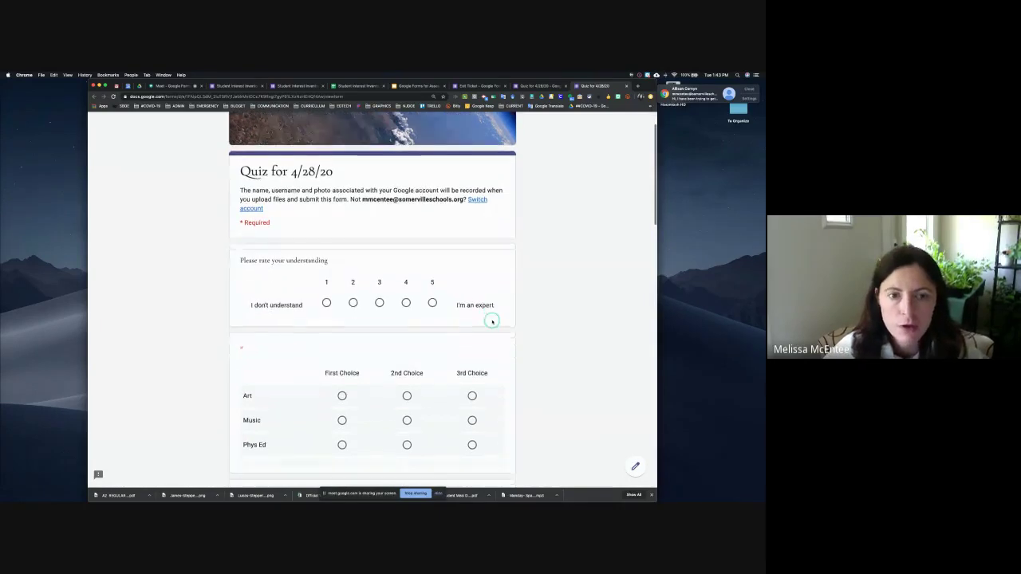
{"action": "scroll", "coordinate": [495, 323], "scroll_direction": "down", "scroll_amount": 5}
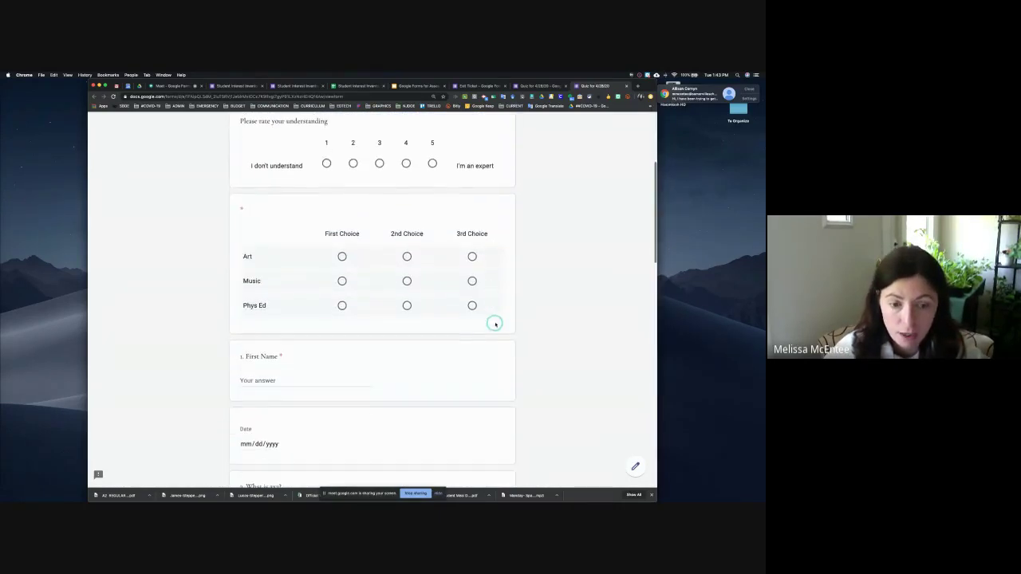
{"action": "scroll", "coordinate": [496, 323], "scroll_direction": "up", "scroll_amount": 5}
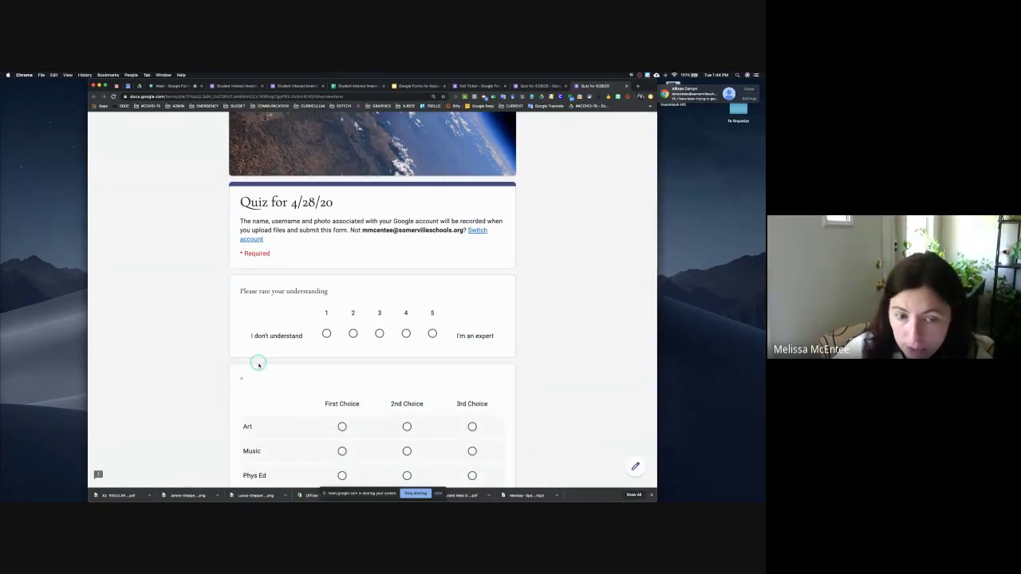
{"action": "scroll", "coordinate": [271, 375], "scroll_direction": "down", "scroll_amount": 2}
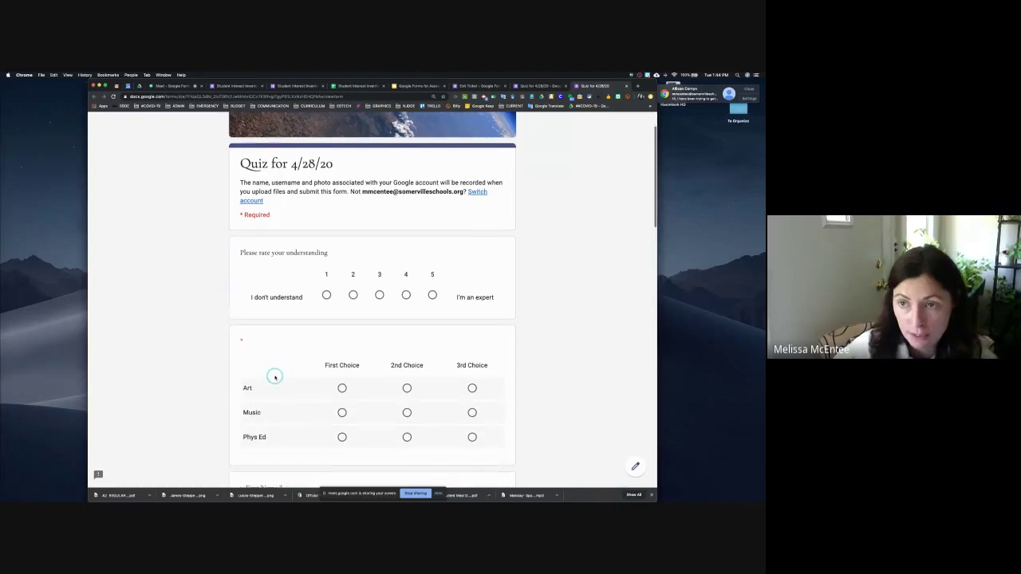
{"action": "scroll", "coordinate": [274, 377], "scroll_direction": "down", "scroll_amount": 5}
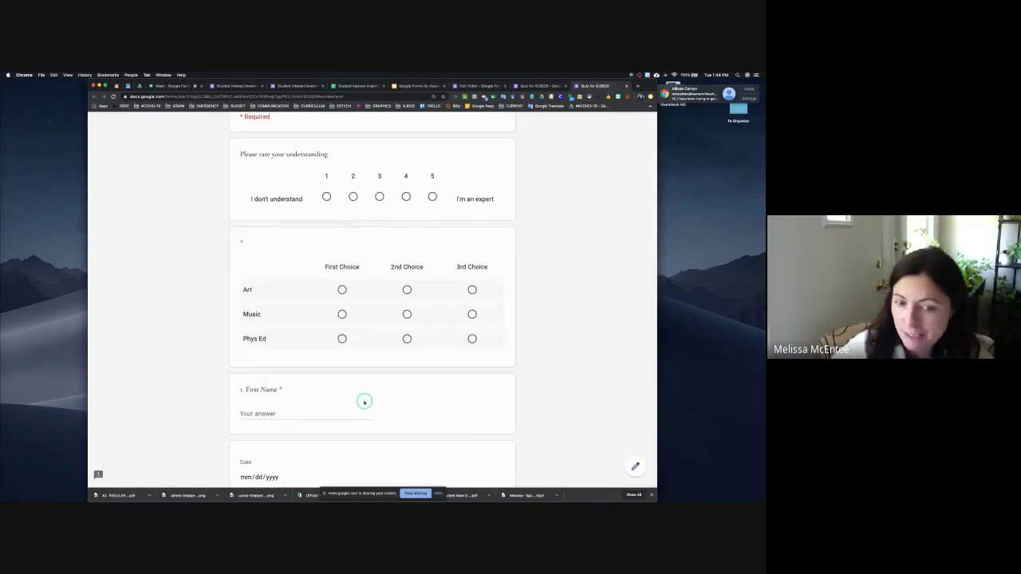
{"action": "scroll", "coordinate": [289, 394], "scroll_direction": "down", "scroll_amount": 1}
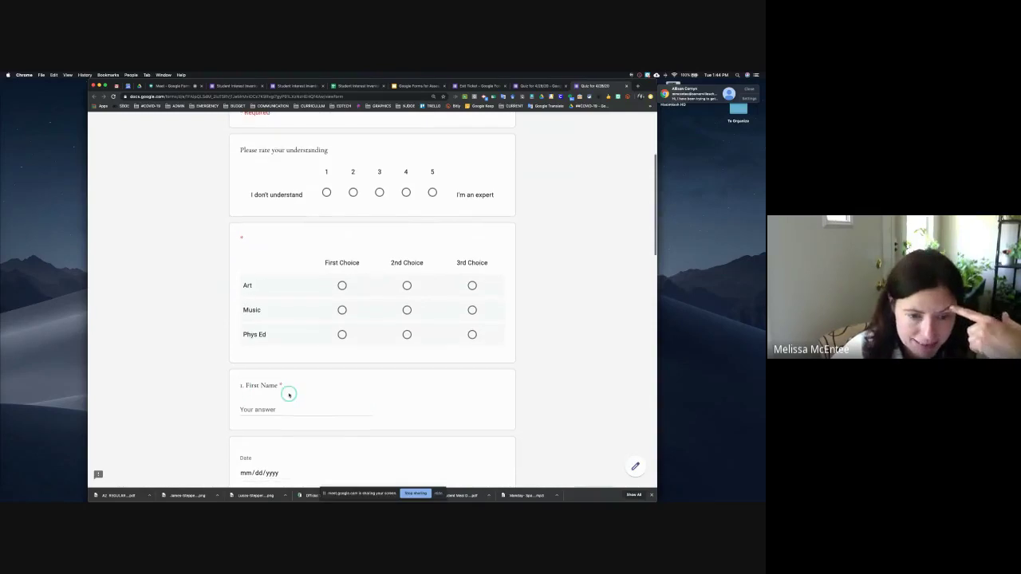
{"action": "scroll", "coordinate": [288, 394], "scroll_direction": "down", "scroll_amount": 4}
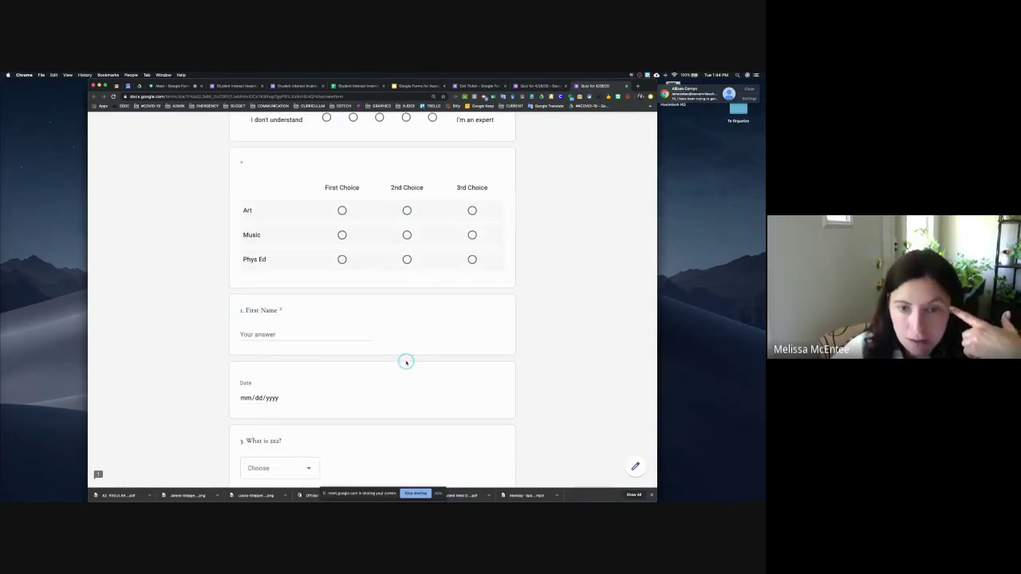
{"action": "scroll", "coordinate": [407, 363], "scroll_direction": "up", "scroll_amount": 2}
{"action": "scroll", "coordinate": [409, 363], "scroll_direction": "up", "scroll_amount": 8}
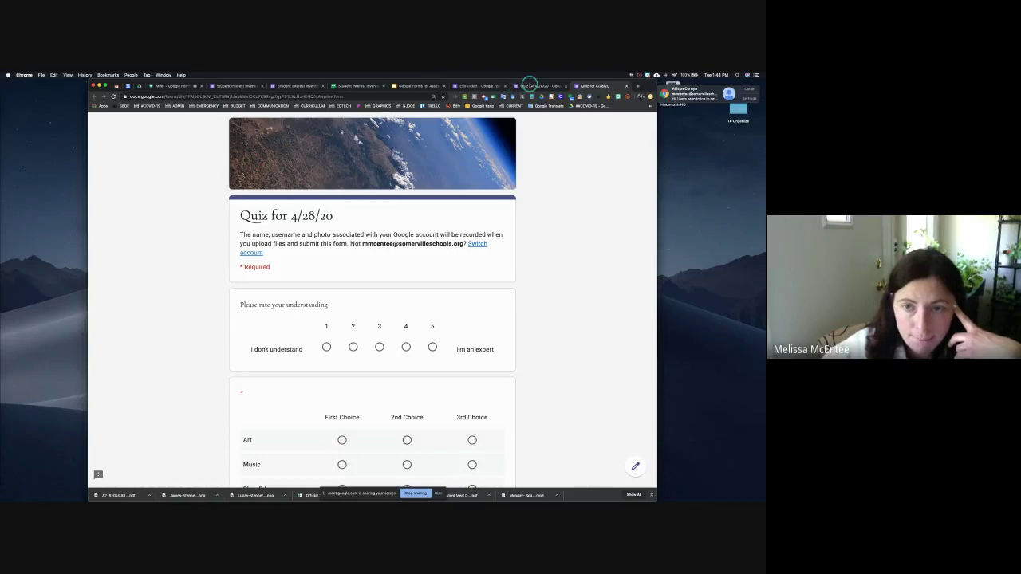
Step: Return to the form editor and remove the number from the first question's title so it reads "First Name"
{"action": "left_click", "coordinate": [529, 86]}
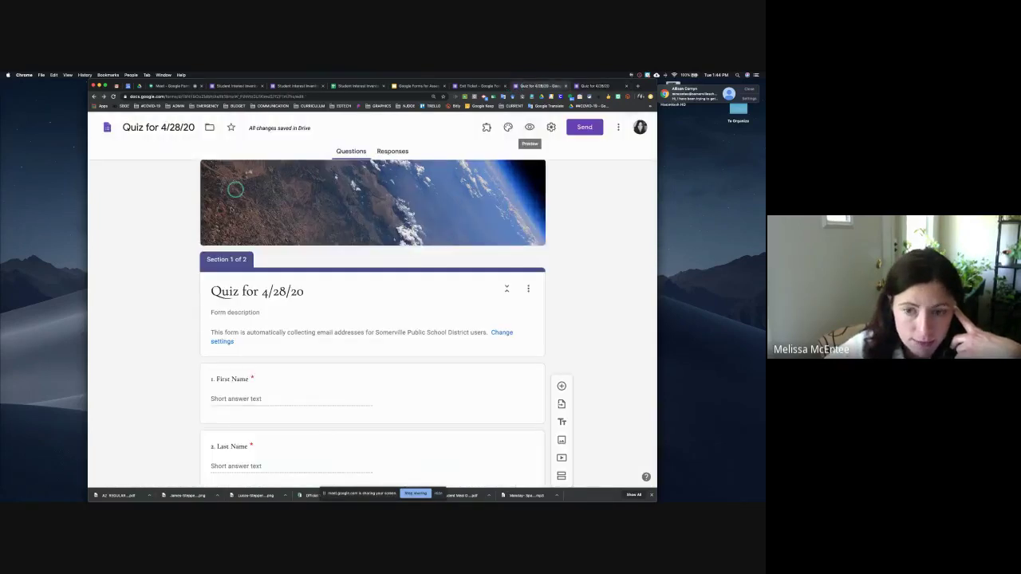
{"action": "left_click", "coordinate": [226, 380]}
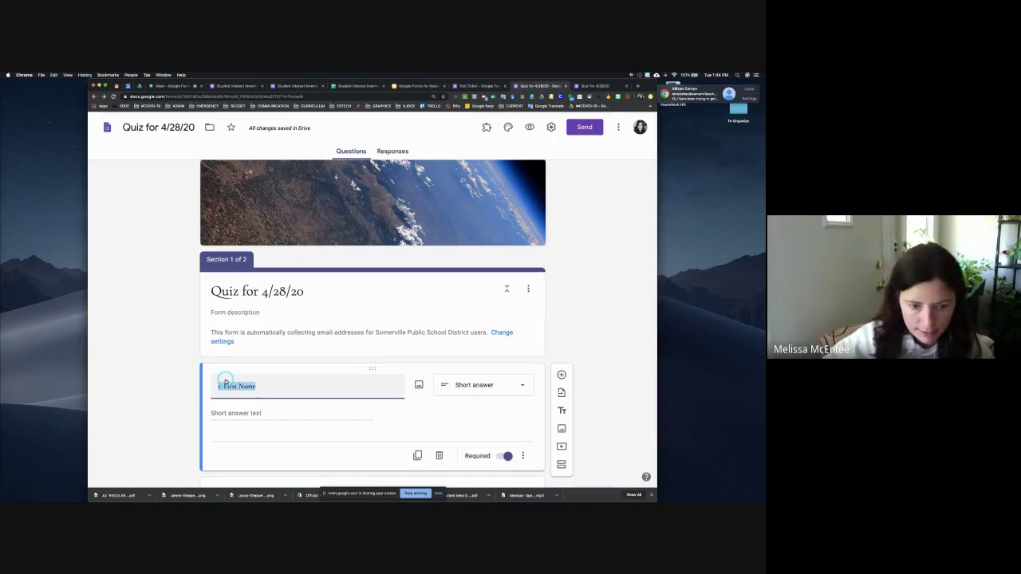
{"action": "left_click", "coordinate": [225, 382]}
{"action": "key", "text": "BackSpace"}
{"action": "key", "text": "BackSpace"}
{"action": "key", "text": "BackSpace"}
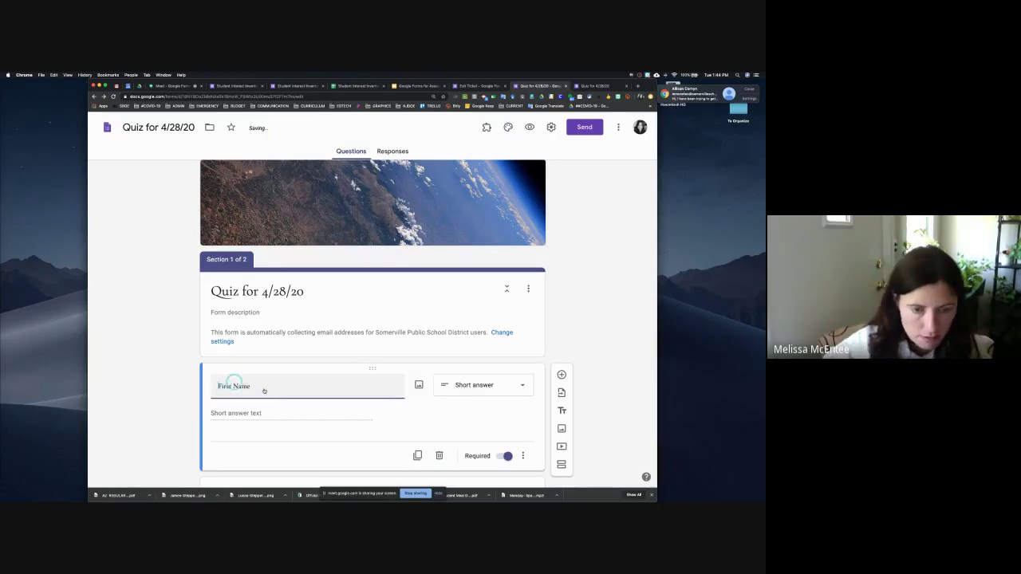
{"action": "left_click", "coordinate": [254, 412]}
Step: Remove the number from the second question's title so it reads "Last Name"
{"action": "scroll", "coordinate": [269, 410], "scroll_direction": "down", "scroll_amount": 2}
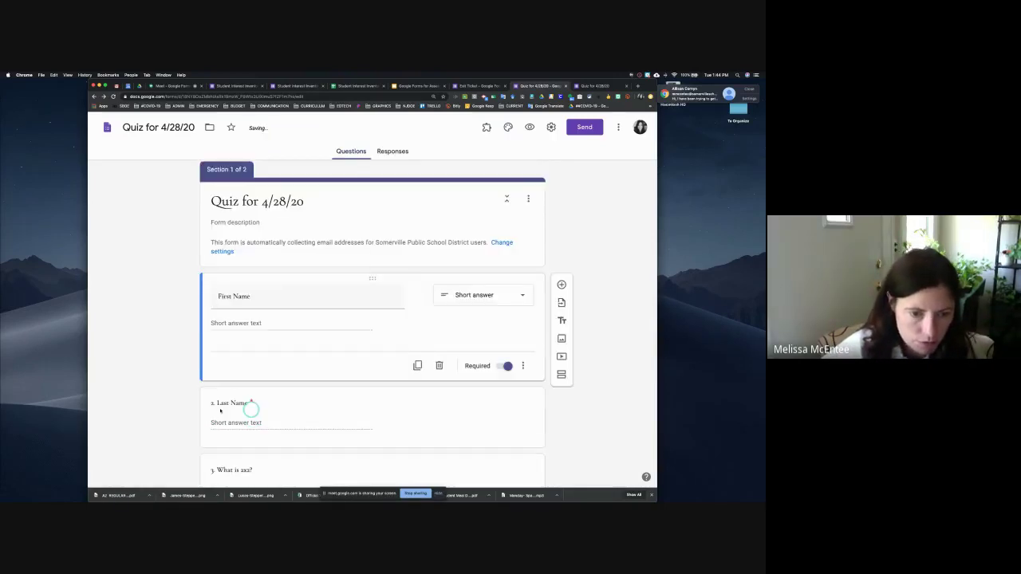
{"action": "left_click", "coordinate": [217, 399]}
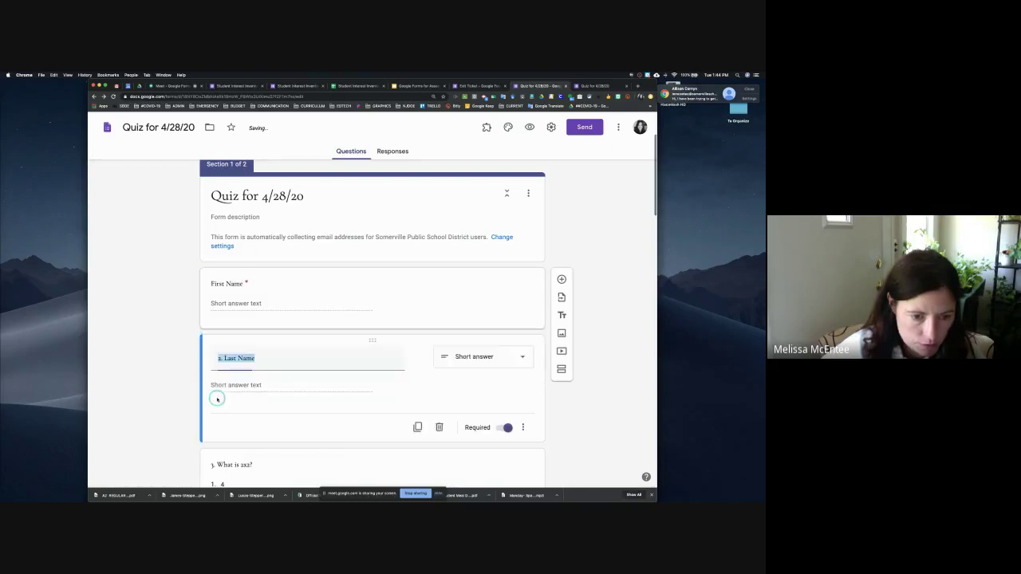
{"action": "left_click", "coordinate": [232, 357]}
{"action": "key", "text": "BackSpace"}
{"action": "key", "text": "BackSpace"}
{"action": "key", "text": "BackSpace"}
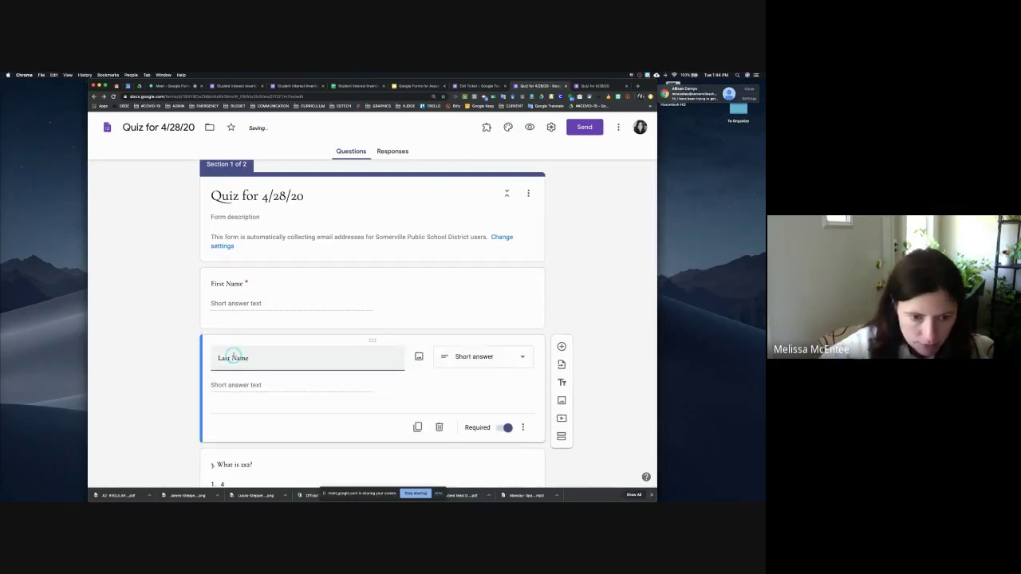
Step: Remove the number from the third question's title so it reads "What is 2x2?"
{"action": "left_click", "coordinate": [218, 464]}
{"action": "left_click", "coordinate": [219, 465]}
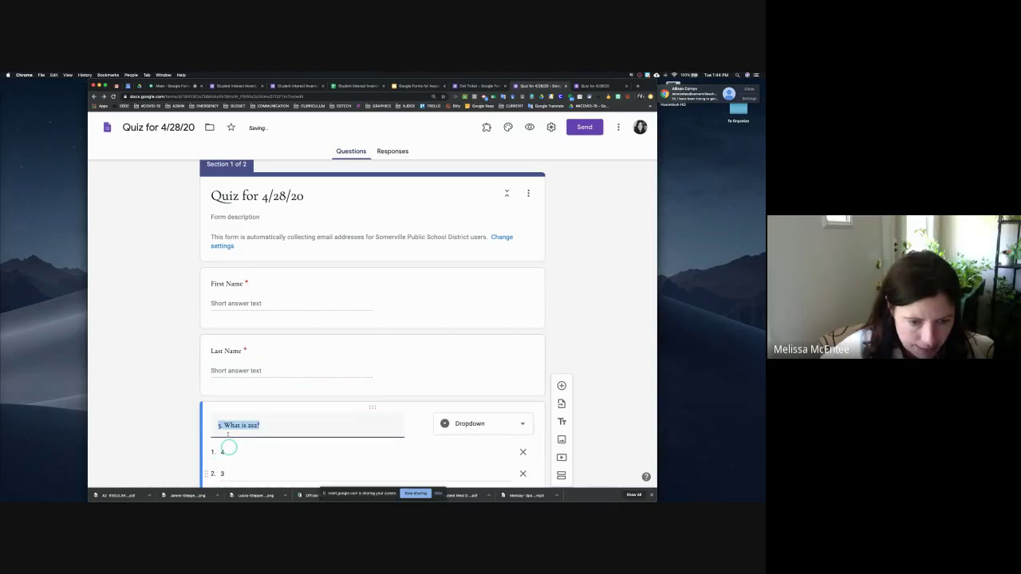
{"action": "left_click", "coordinate": [224, 426]}
{"action": "key", "text": "BackSpace"}
{"action": "key", "text": "BackSpace"}
{"action": "key", "text": "BackSpace"}
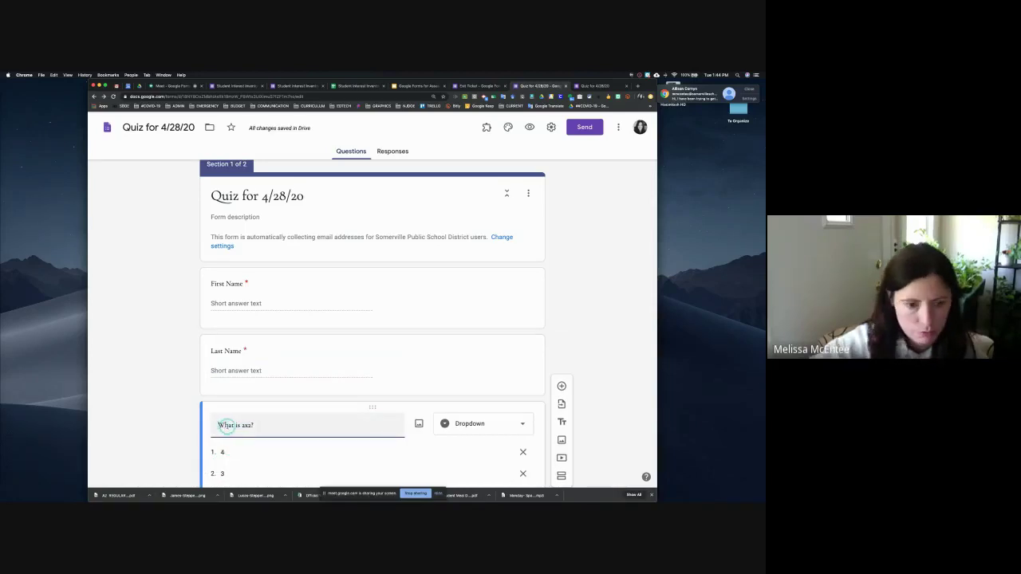
{"action": "left_click", "coordinate": [602, 305]}
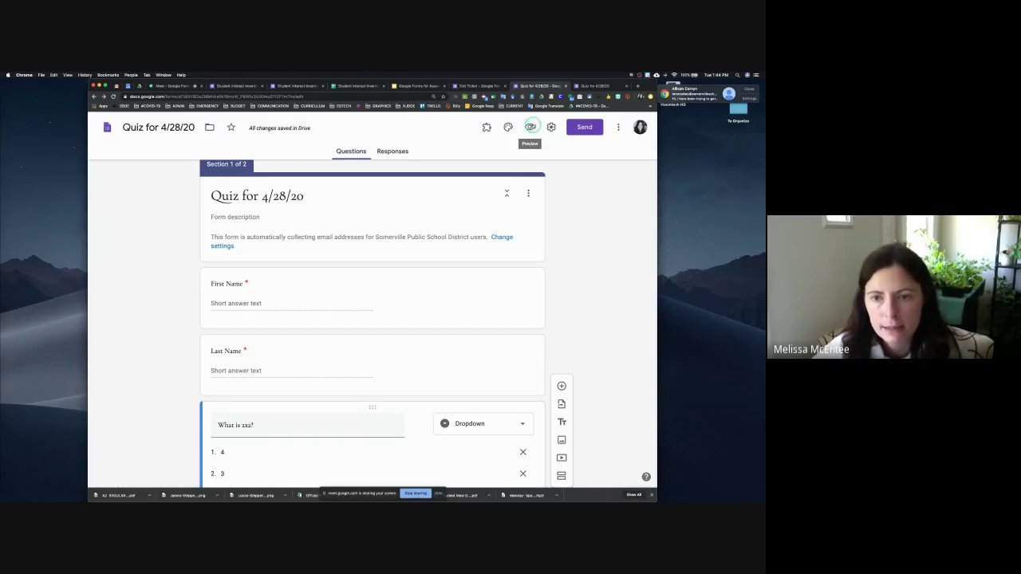
Step: Open a new respondent preview of the form and examine the order of its first questions
{"action": "left_click", "coordinate": [530, 127]}
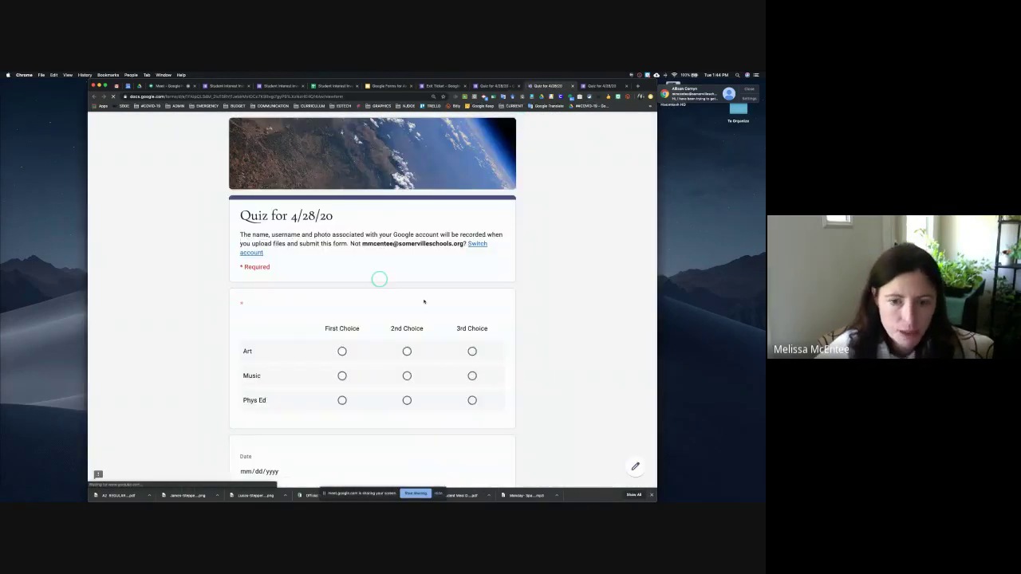
{"action": "scroll", "coordinate": [543, 306], "scroll_direction": "down", "scroll_amount": 3}
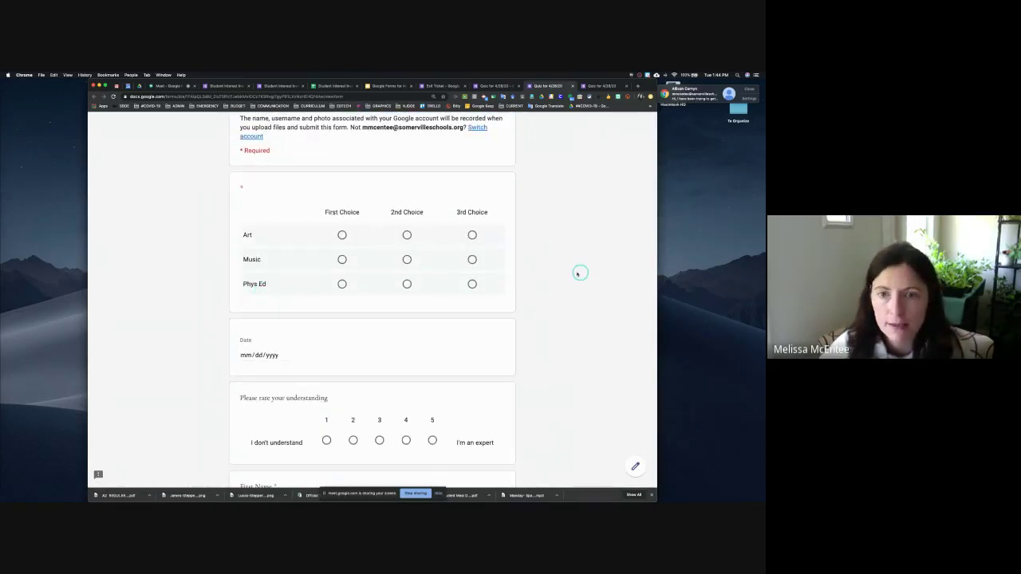
{"action": "scroll", "coordinate": [579, 271], "scroll_direction": "up", "scroll_amount": 3}
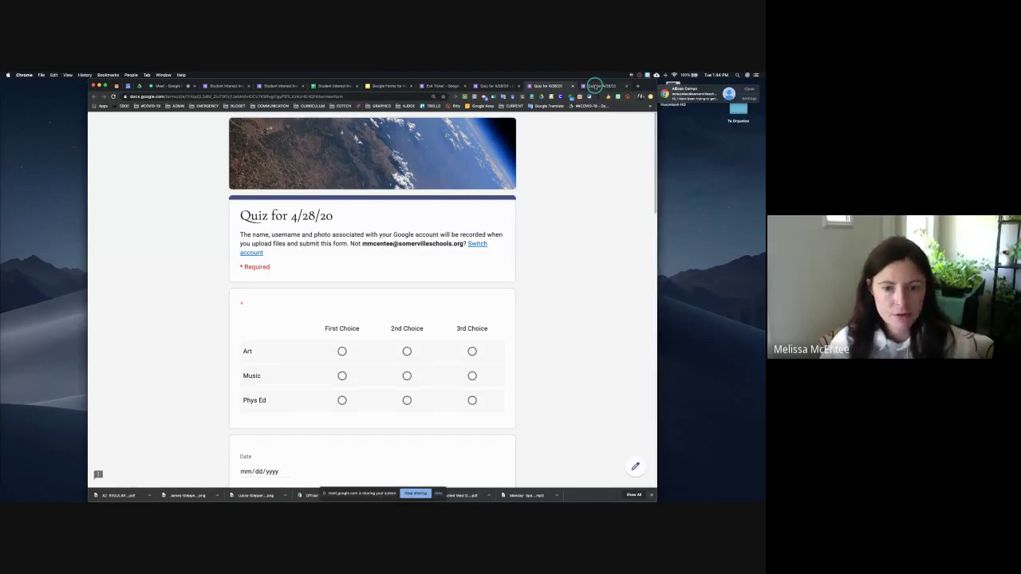
Step: Reload the earlier form preview, examine its question order through to the end of the section, and close both previews
{"action": "left_click", "coordinate": [597, 85]}
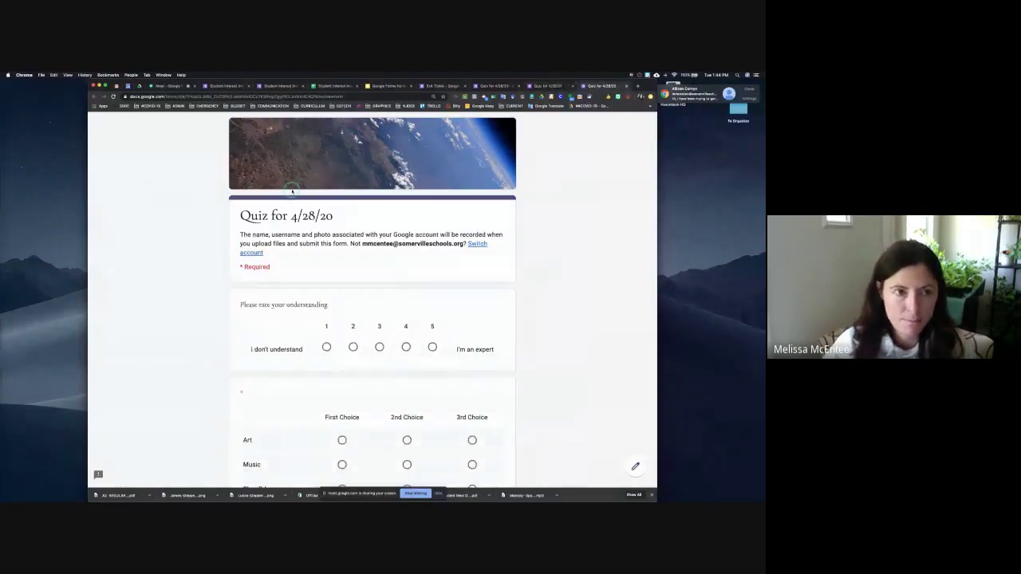
{"action": "left_click", "coordinate": [112, 96]}
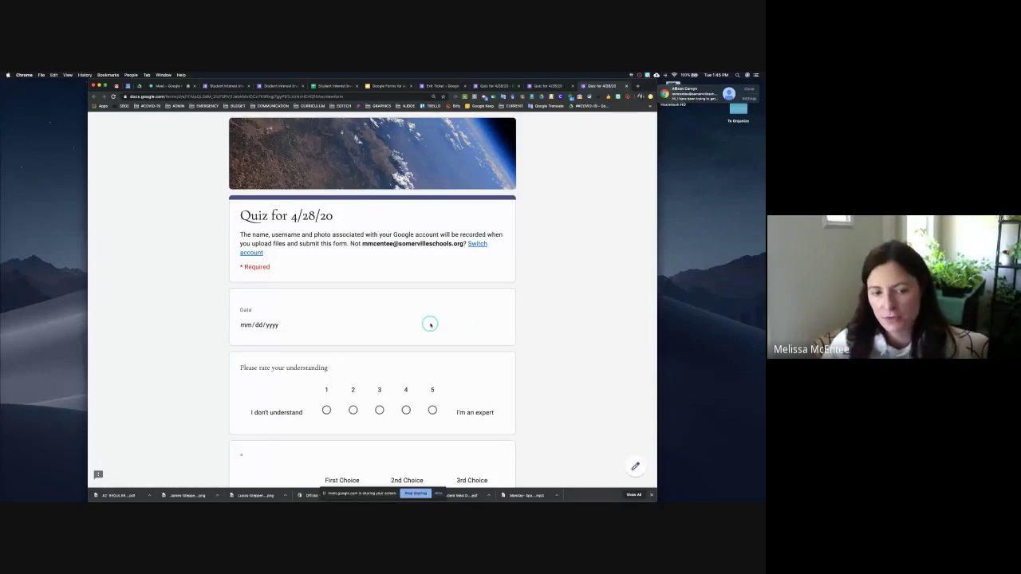
{"action": "scroll", "coordinate": [430, 325], "scroll_direction": "down", "scroll_amount": 3}
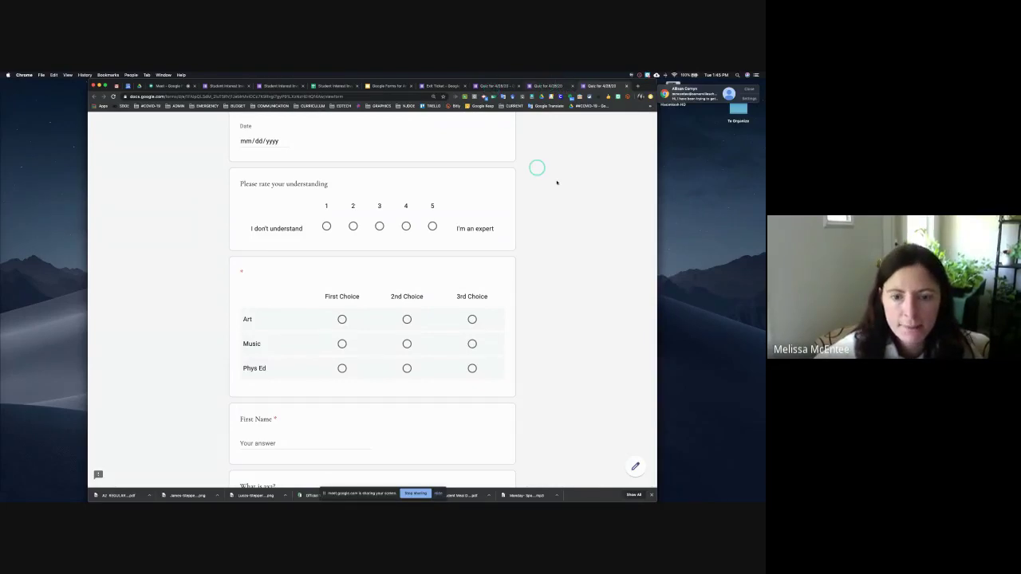
{"action": "scroll", "coordinate": [556, 183], "scroll_direction": "up", "scroll_amount": 3}
{"action": "scroll", "coordinate": [481, 288], "scroll_direction": "down", "scroll_amount": 5}
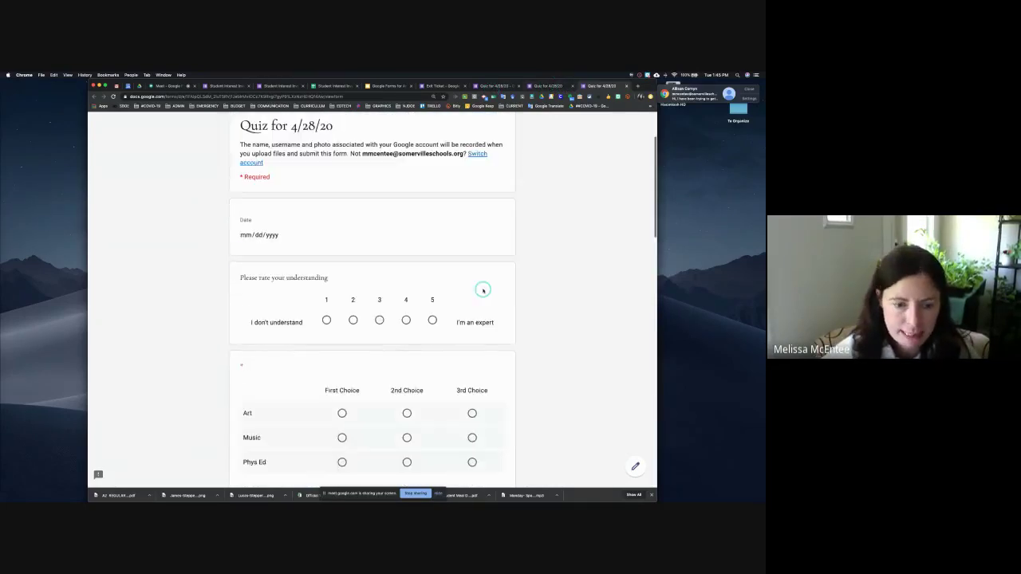
{"action": "scroll", "coordinate": [484, 290], "scroll_direction": "down", "scroll_amount": 3}
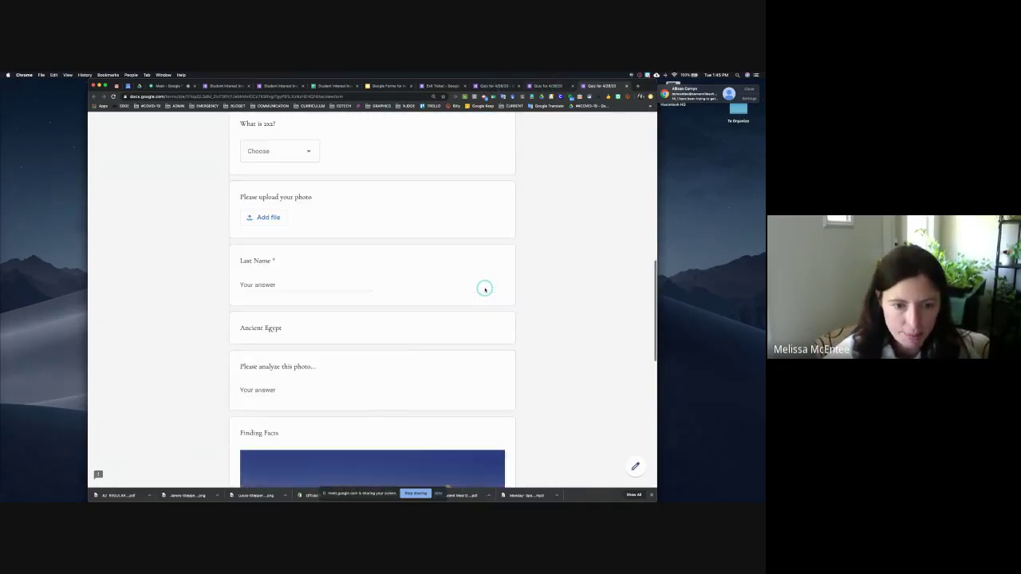
{"action": "scroll", "coordinate": [484, 289], "scroll_direction": "down", "scroll_amount": 7}
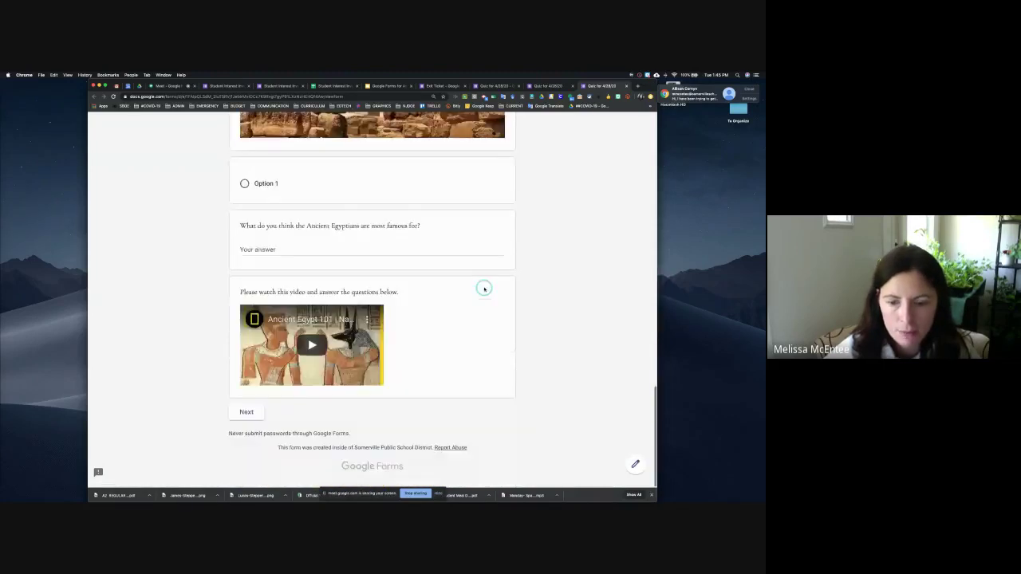
{"action": "scroll", "coordinate": [484, 289], "scroll_direction": "up", "scroll_amount": 15}
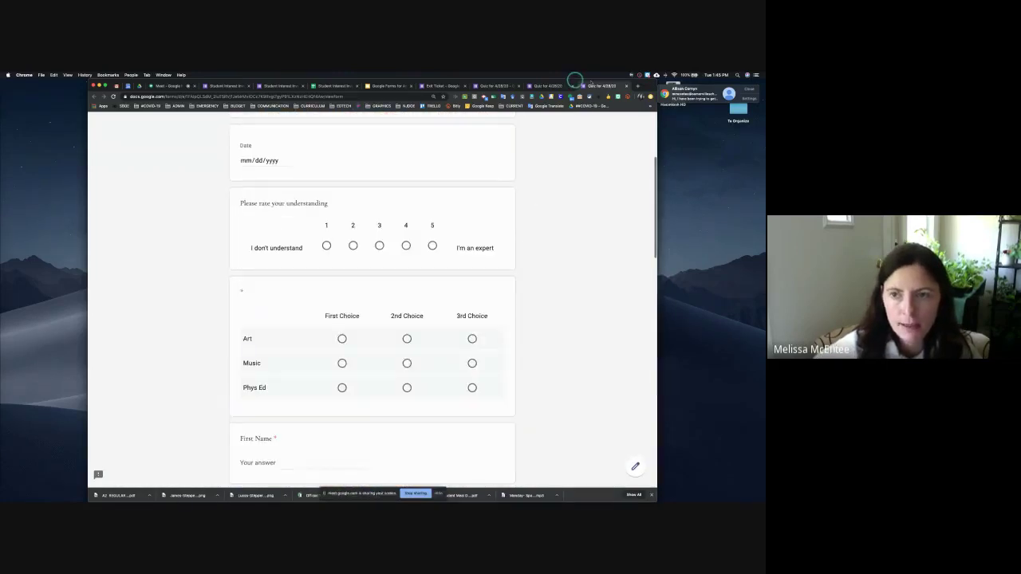
{"action": "left_click", "coordinate": [627, 85]}
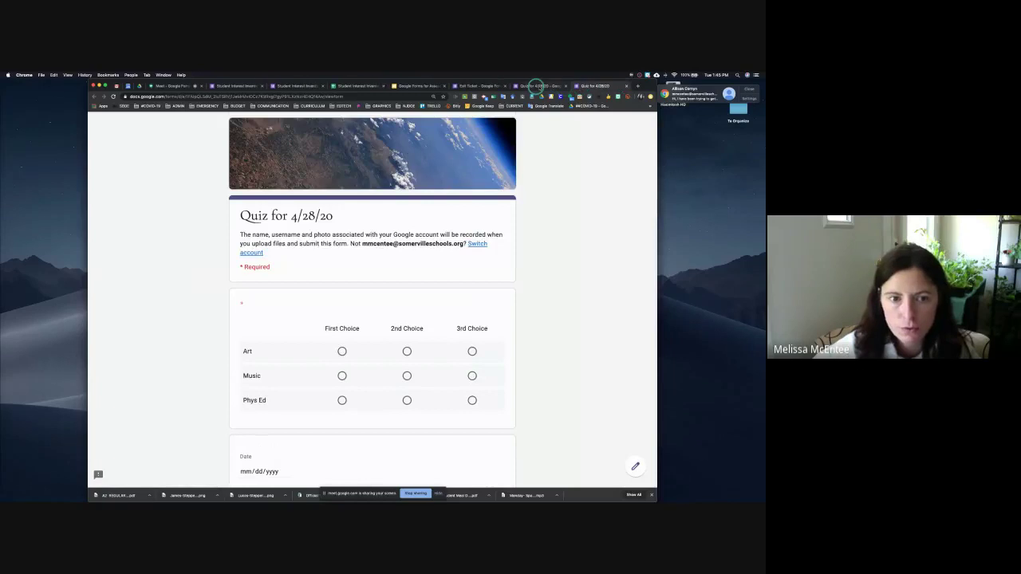
{"action": "left_click", "coordinate": [626, 85]}
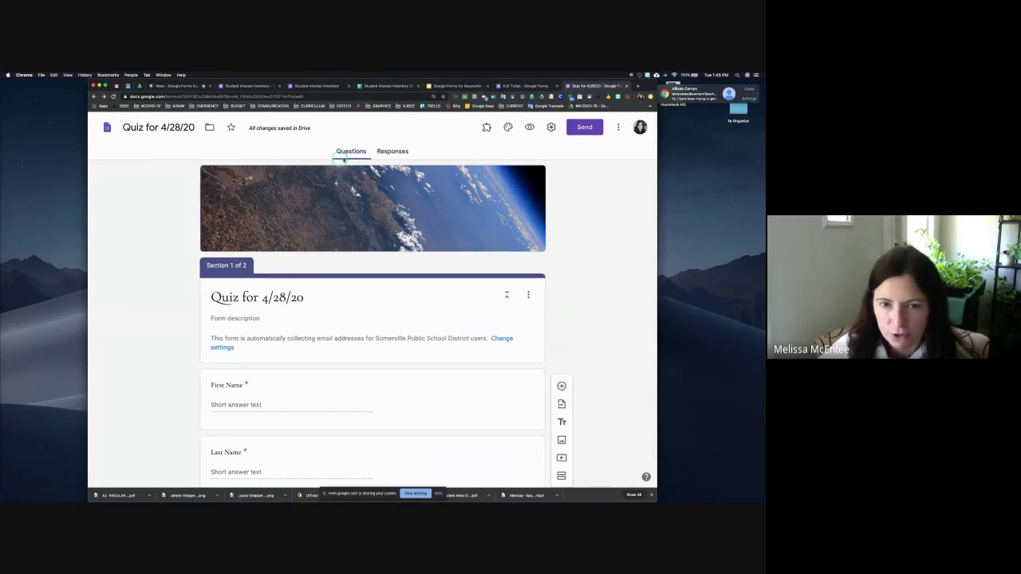
Step: Open the form's email sending options and add two recipients from the contact suggestions
{"action": "left_click", "coordinate": [402, 157]}
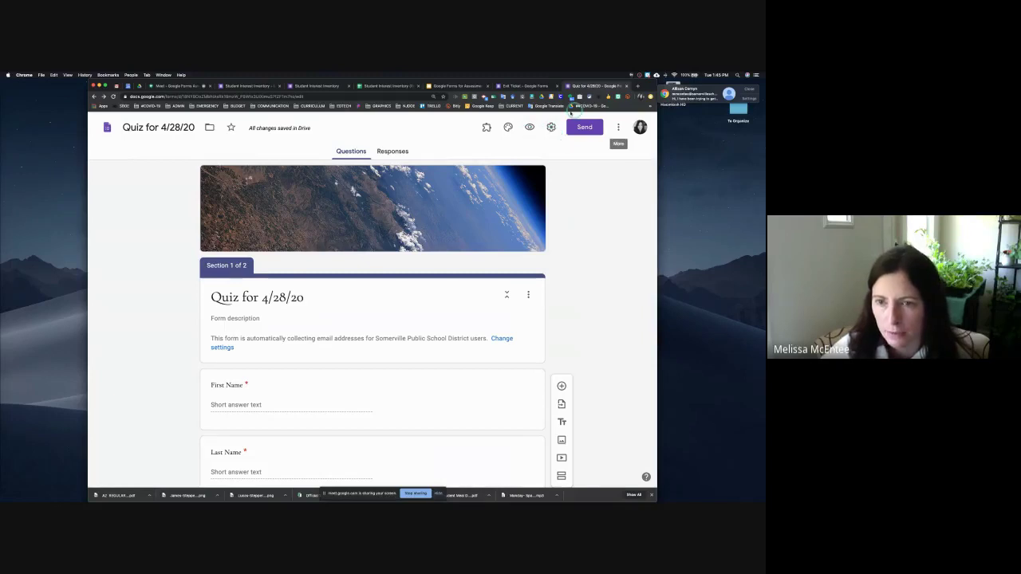
{"action": "left_click", "coordinate": [601, 128]}
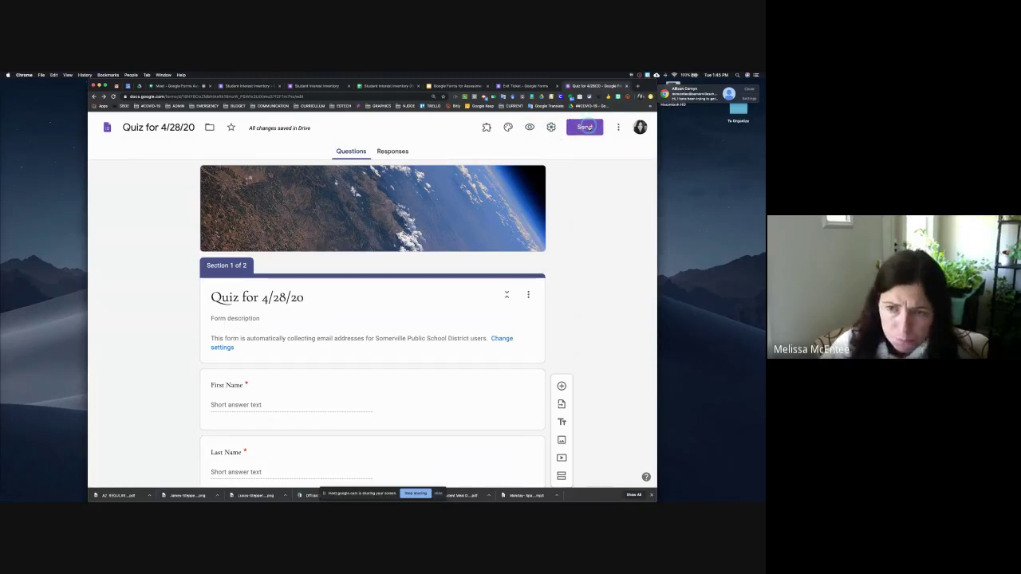
{"action": "left_click", "coordinate": [586, 127]}
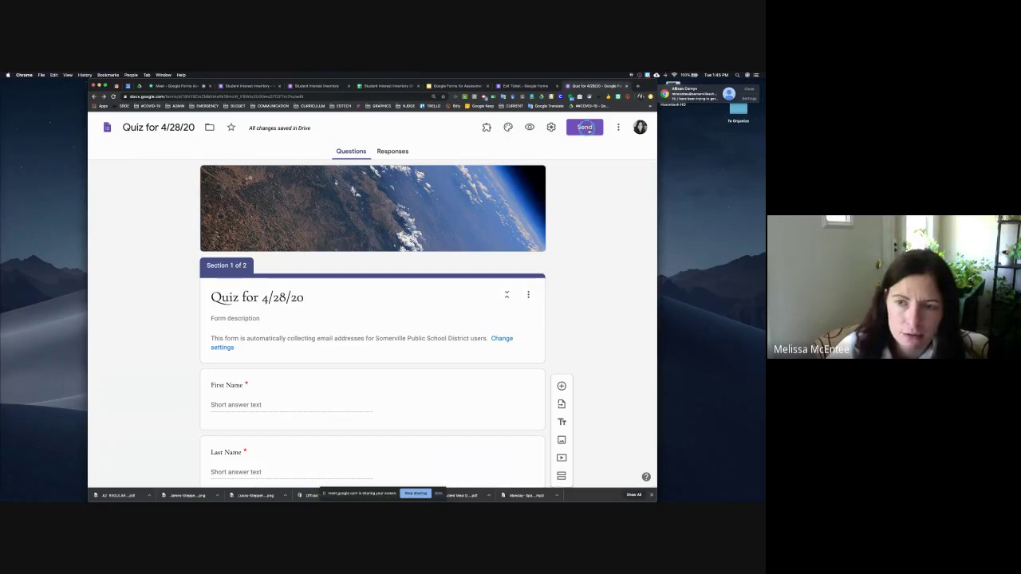
{"action": "left_click", "coordinate": [586, 128]}
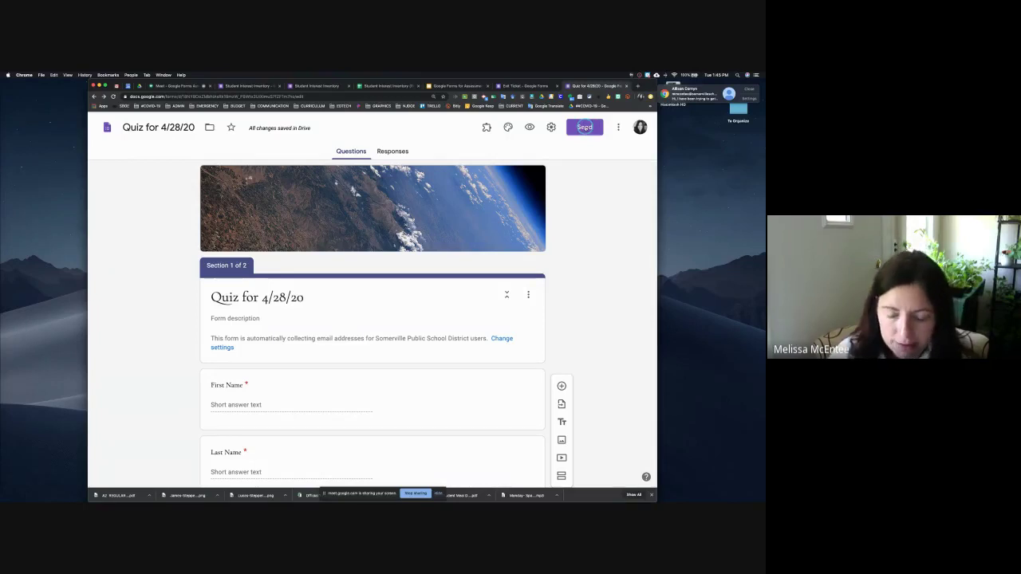
{"action": "left_click", "coordinate": [584, 128]}
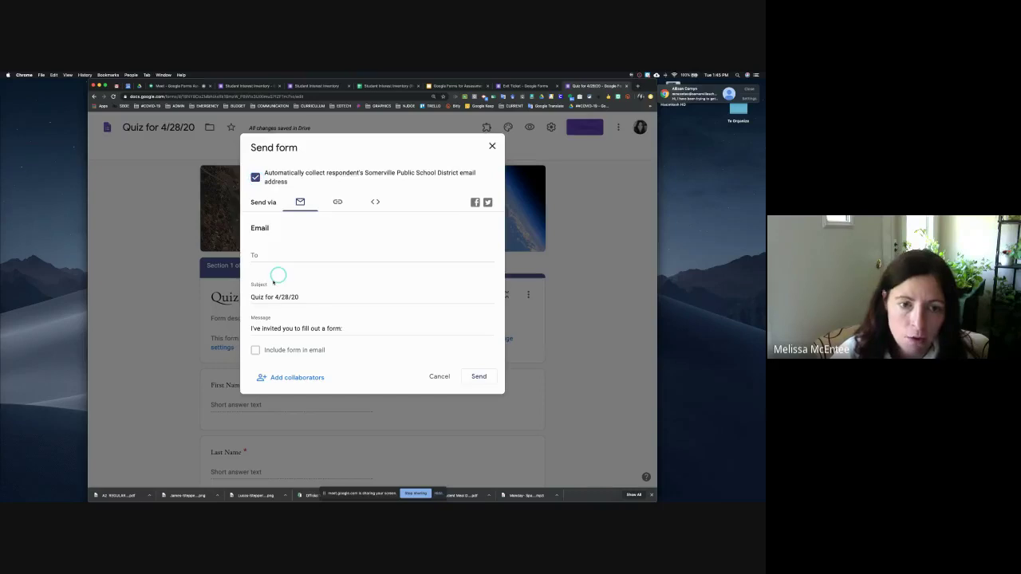
{"action": "left_click", "coordinate": [265, 256]}
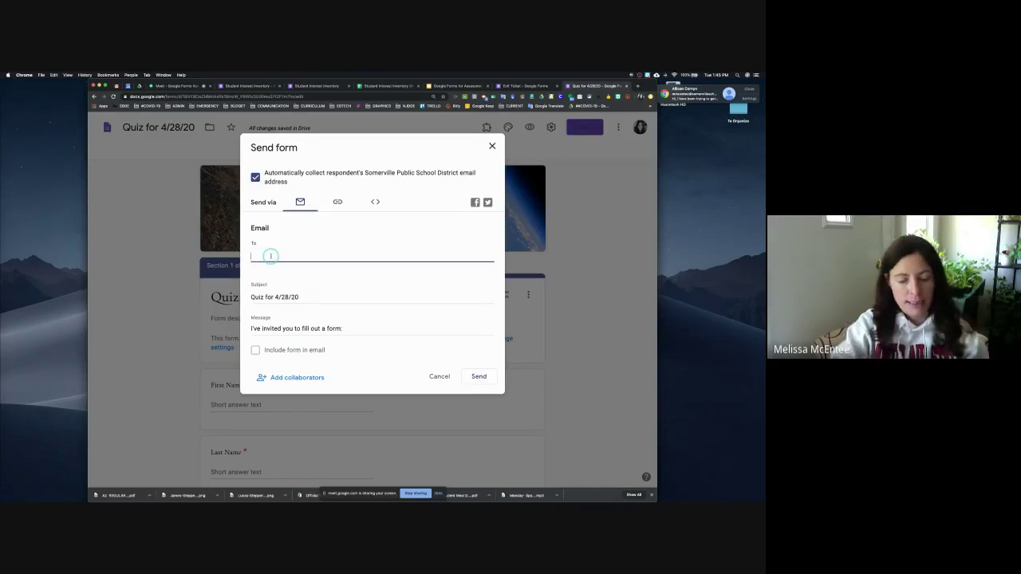
{"action": "type", "text": "wee"}
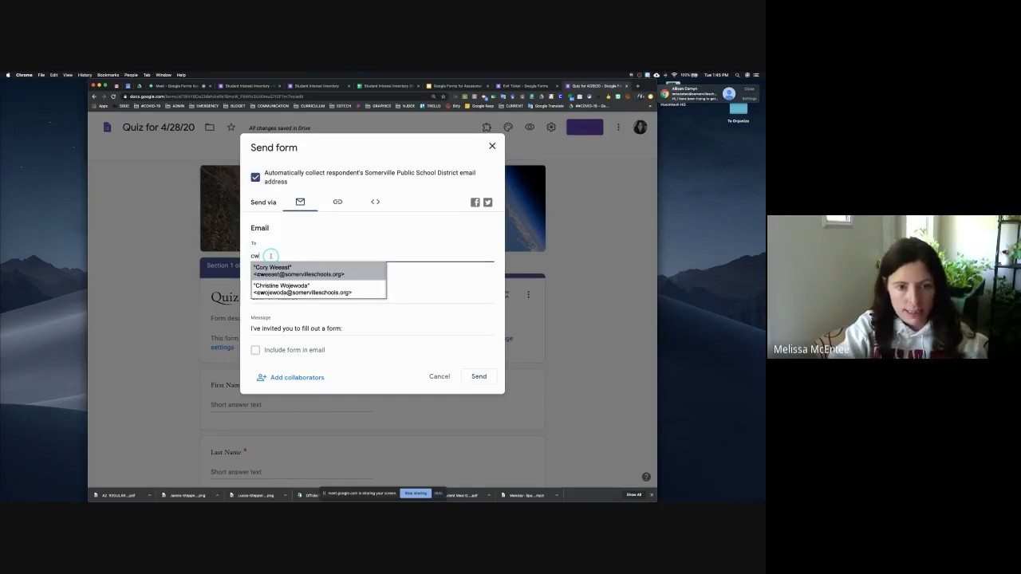
{"action": "key", "text": "Return"}
{"action": "type", "text": "kaz"}
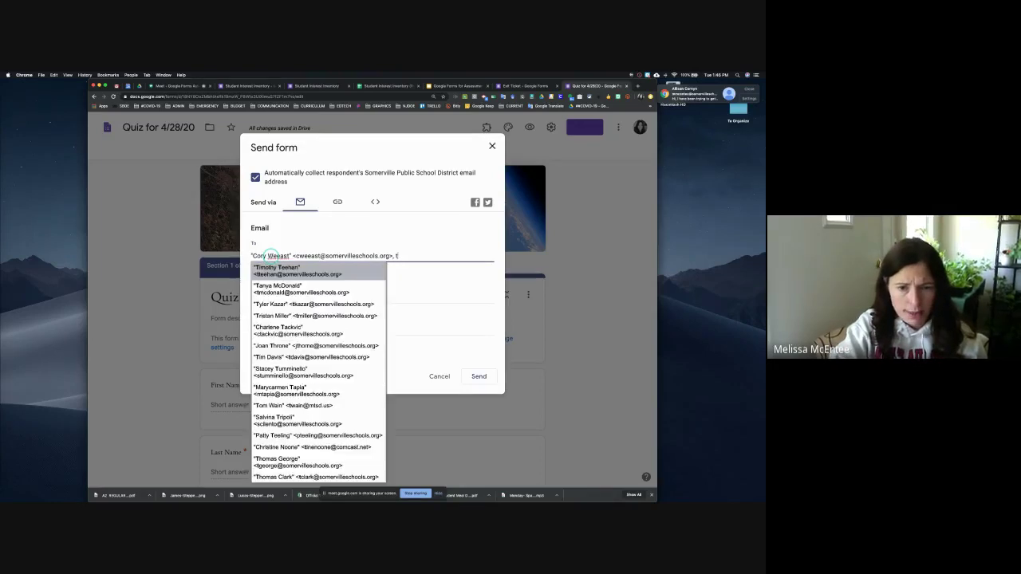
{"action": "key", "text": "Return"}
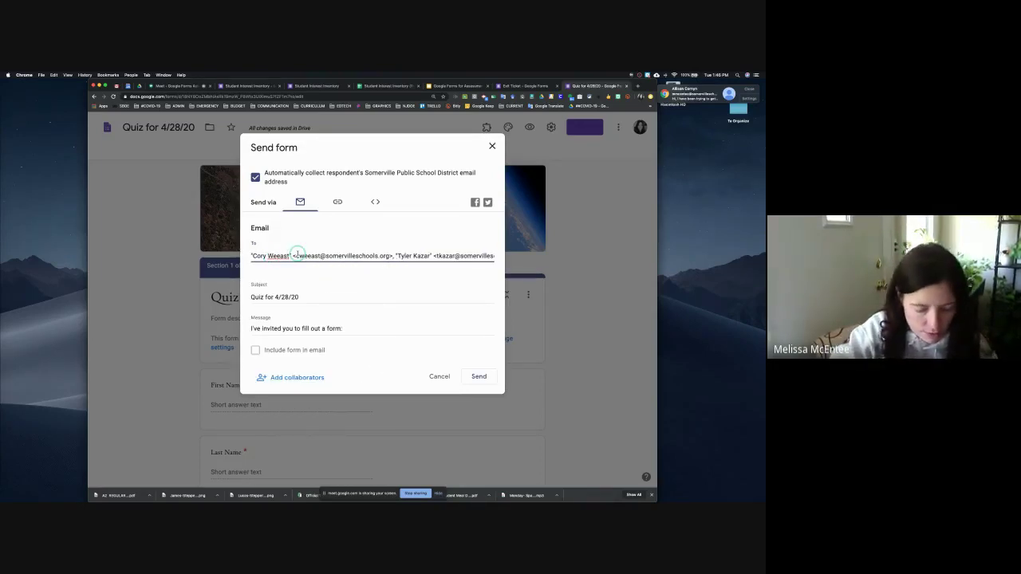
Step: Add two more recipients to the form's email invitation from the suggested contacts
{"action": "type", "text": "j"}
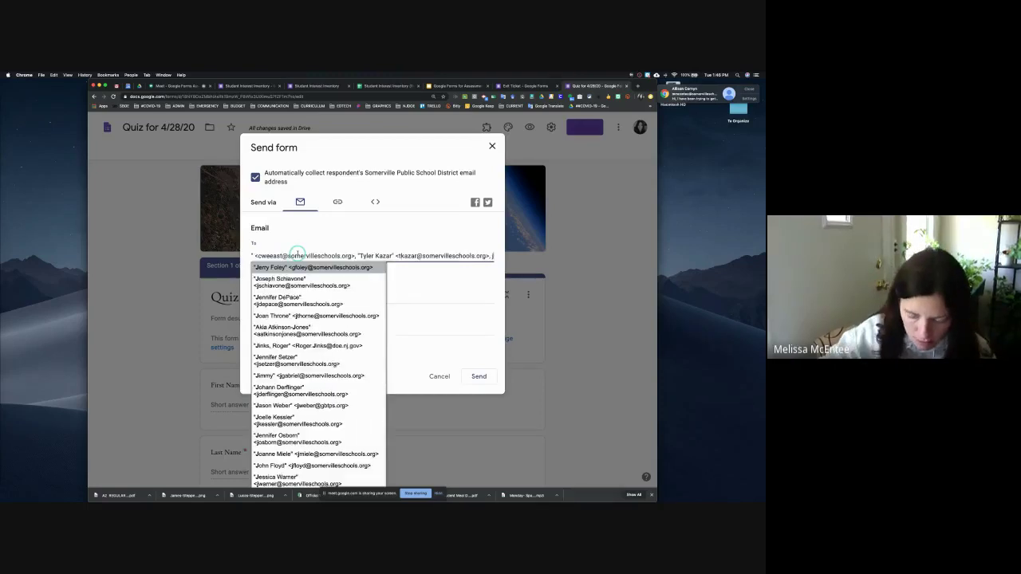
{"action": "key", "text": "Down"}
{"action": "key", "text": "Return"}
{"action": "type", "text": "g"}
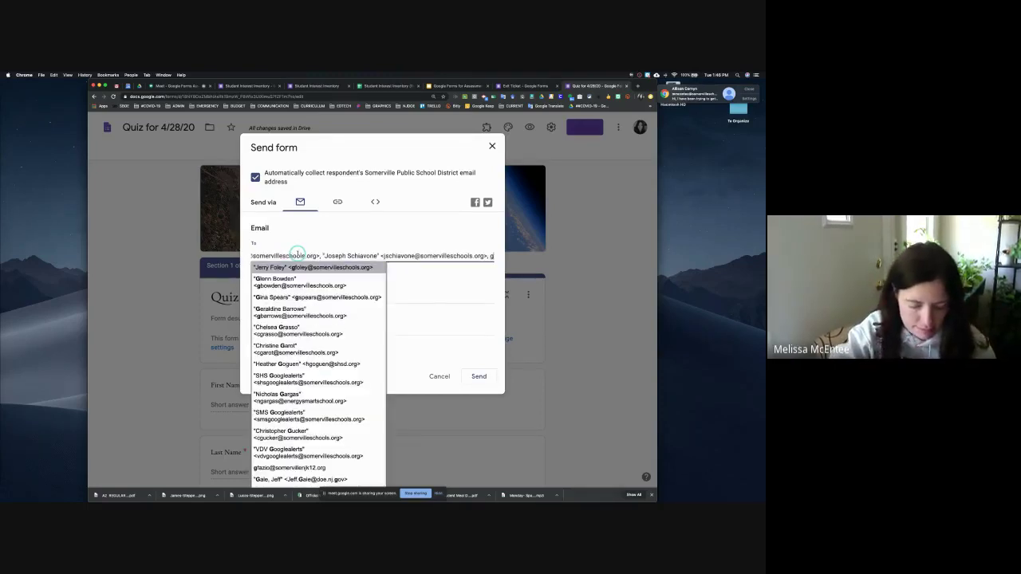
{"action": "type", "text": "bow"}
{"action": "key", "text": "Return"}
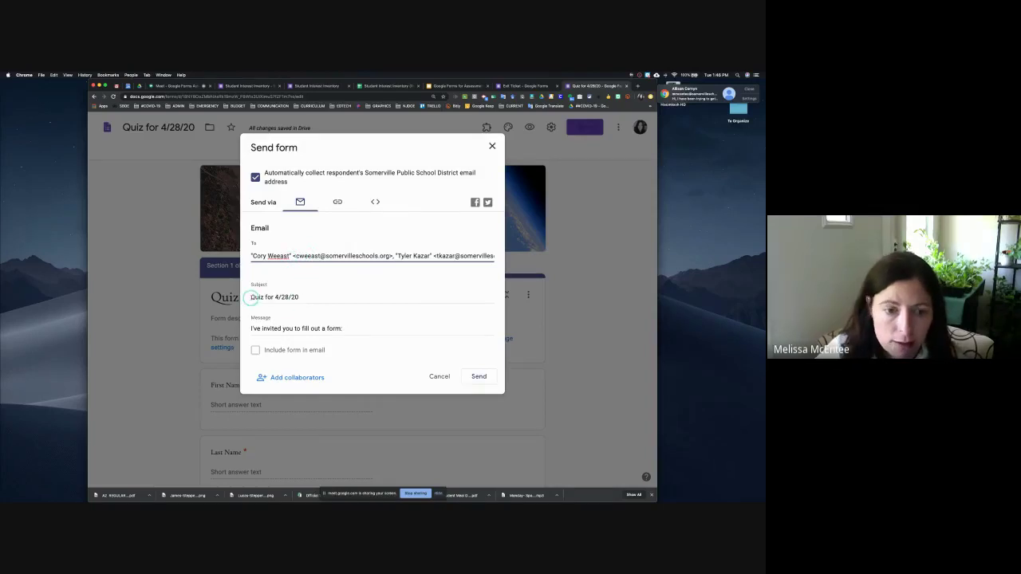
Step: Examine the email invitation's subject, its message text and the option to include the form in the email
{"action": "left_click", "coordinate": [311, 299]}
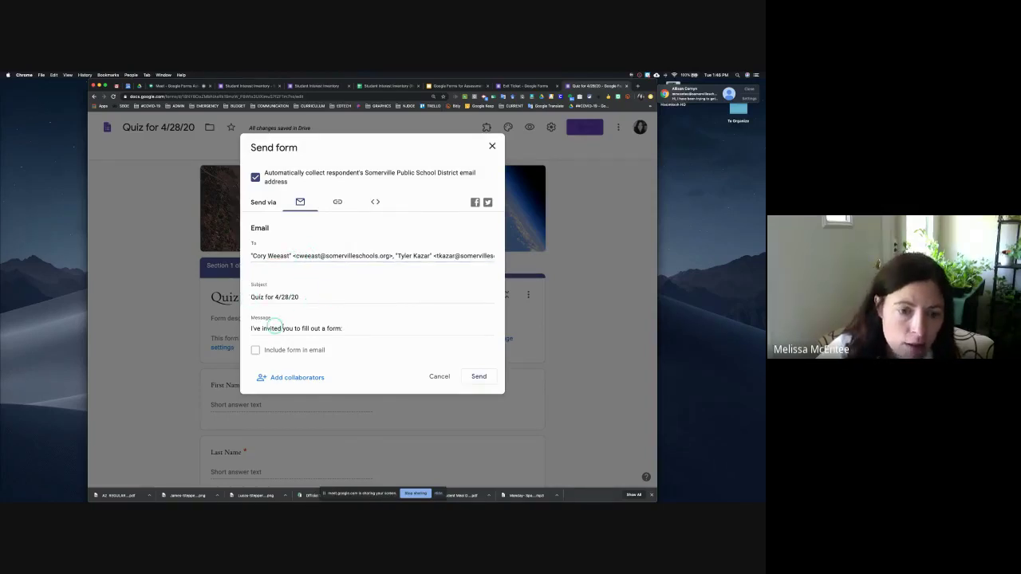
{"action": "left_click_drag", "start_coordinate": [252, 328], "coordinate": [345, 329]}
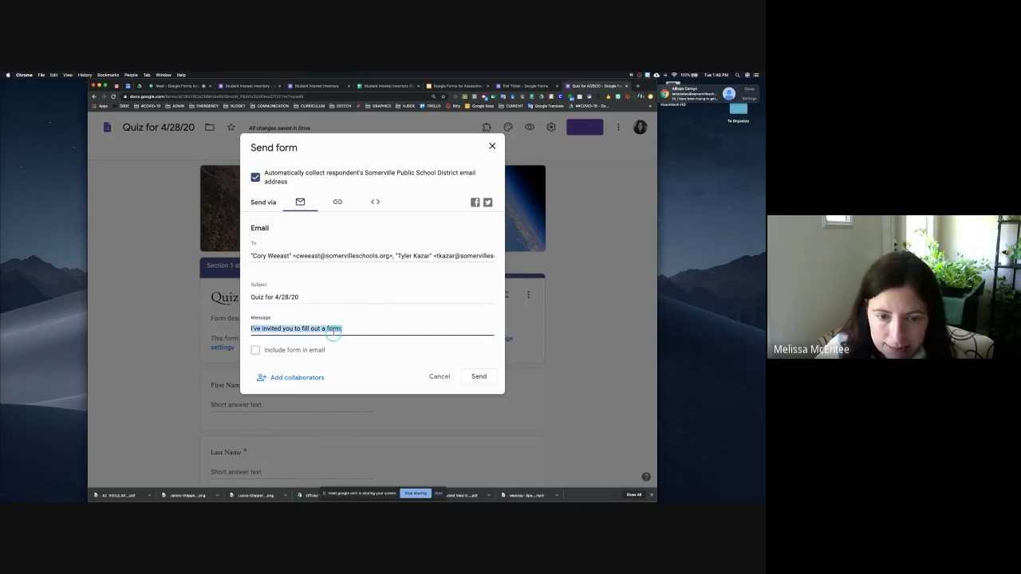
{"action": "left_click", "coordinate": [256, 350]}
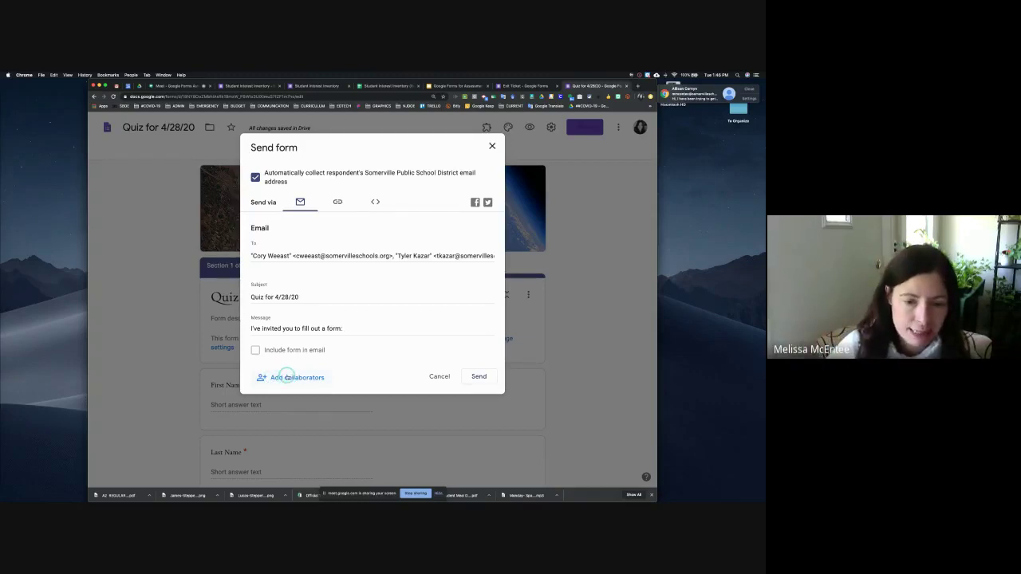
Step: Open the form's collaborator sharing settings and enter a suggested contact as a person to invite
{"action": "left_click", "coordinate": [287, 377]}
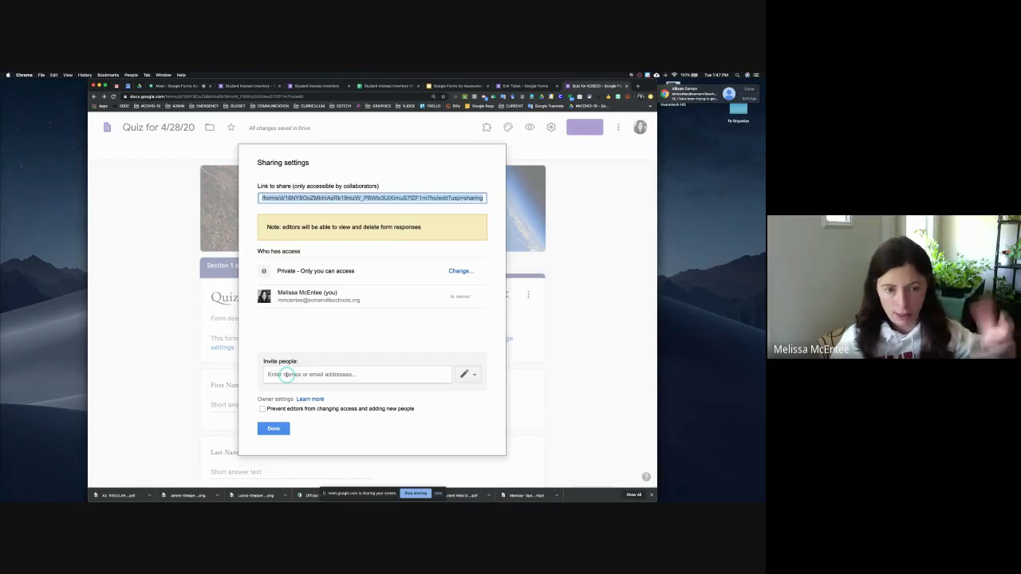
{"action": "left_click", "coordinate": [287, 374]}
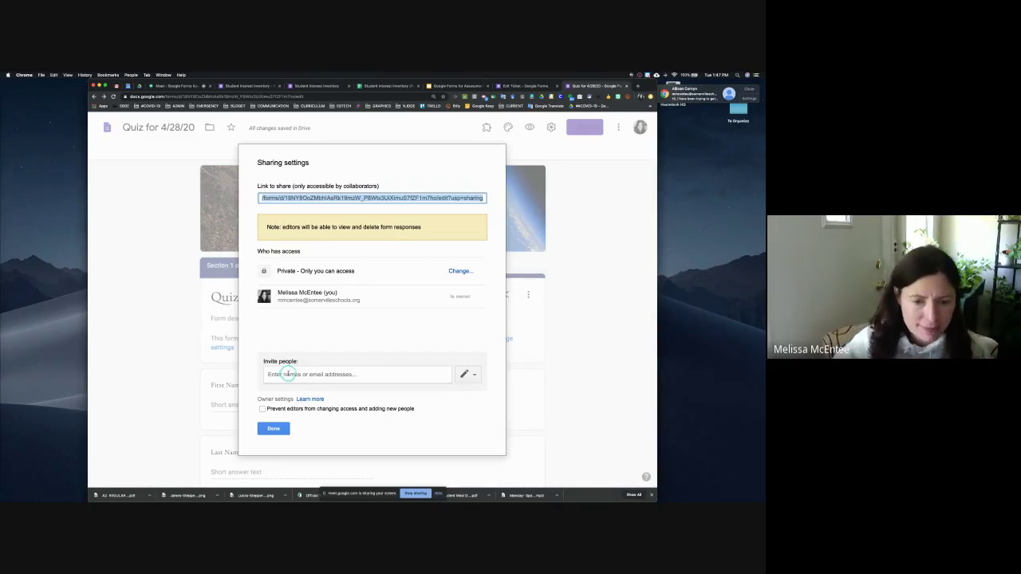
{"action": "type", "text": "kh"}
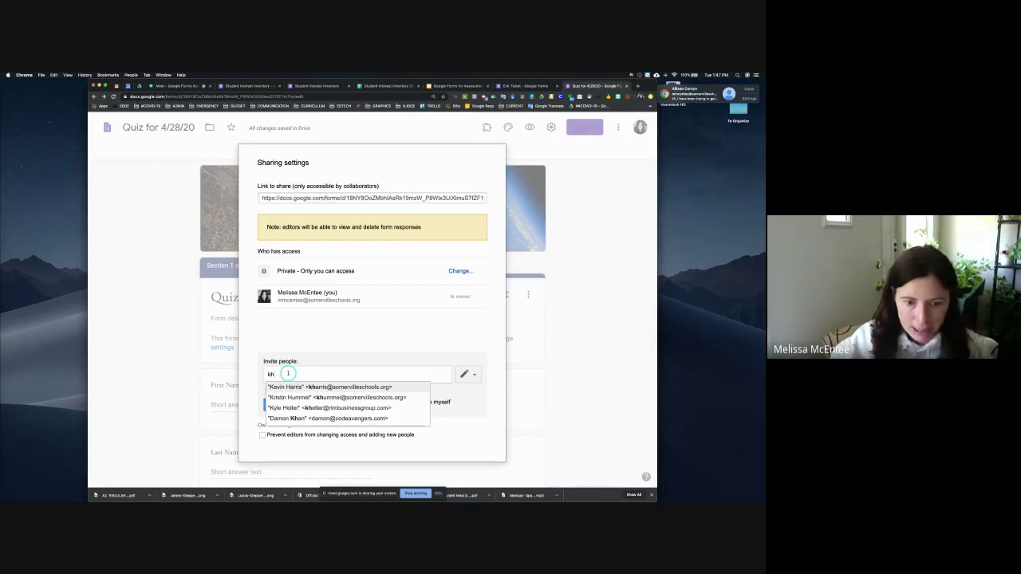
{"action": "left_click", "coordinate": [291, 387]}
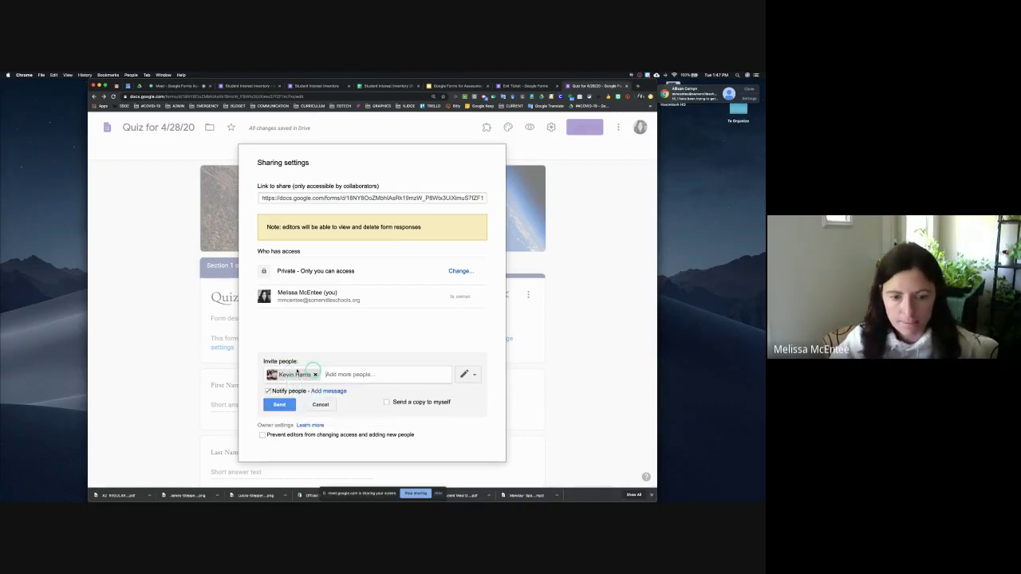
Step: Examine the invitation's notification, copy-to-self and editing permission options, then cancel the invitation and close the sharing settings
{"action": "left_click", "coordinate": [268, 390]}
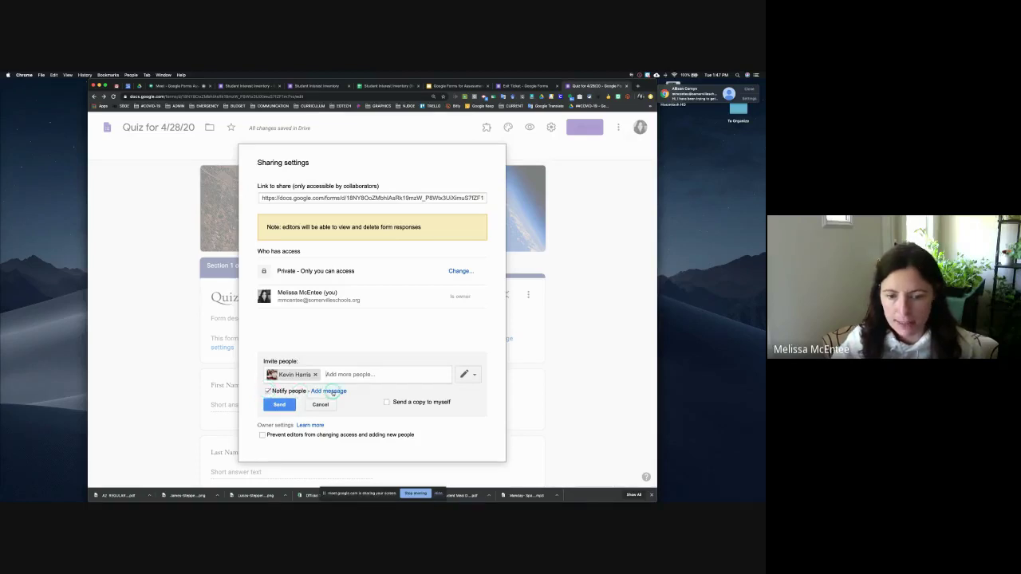
{"action": "left_click", "coordinate": [386, 402]}
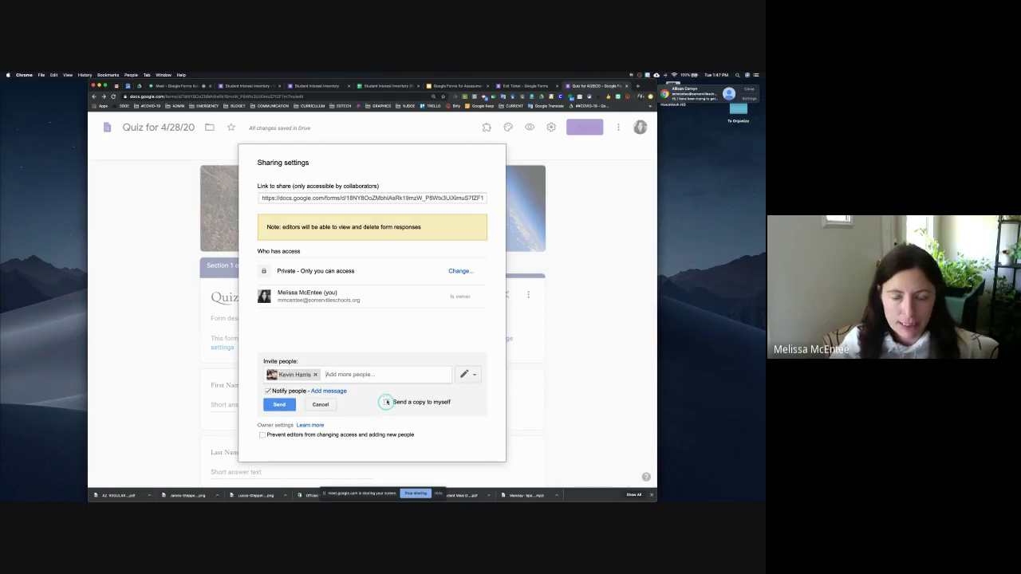
{"action": "left_click", "coordinate": [463, 375]}
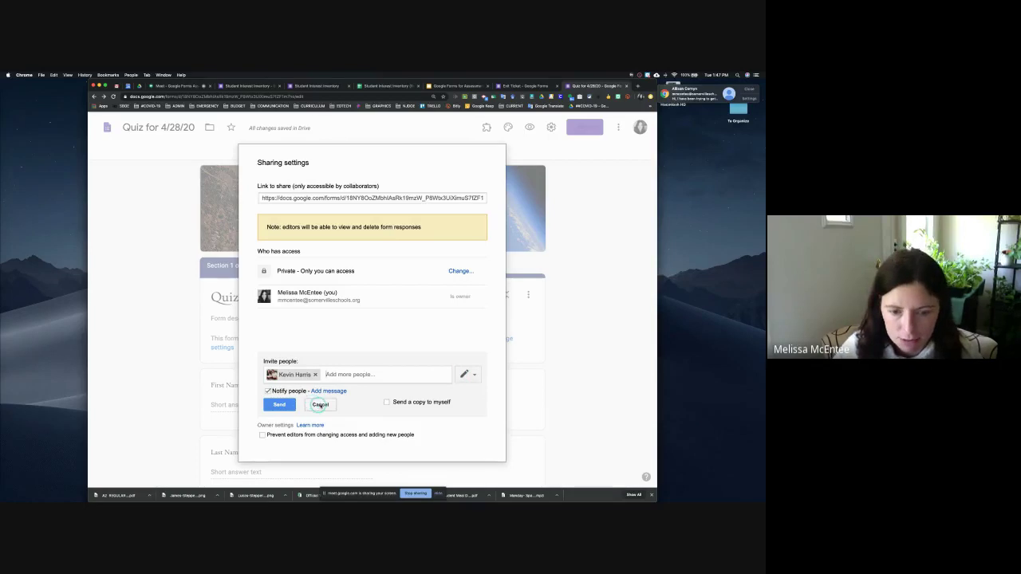
{"action": "left_click", "coordinate": [320, 404]}
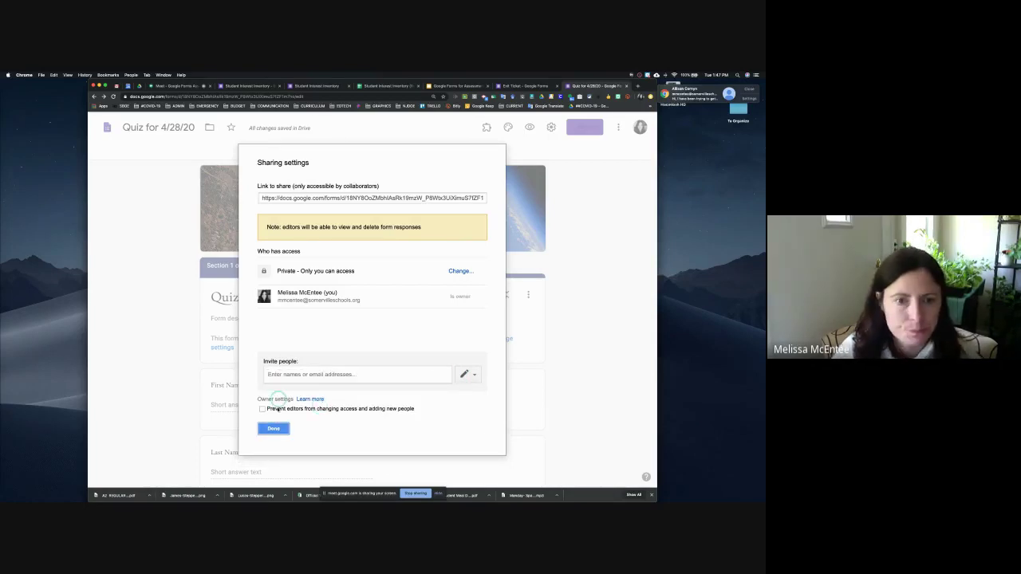
{"action": "left_click", "coordinate": [274, 428]}
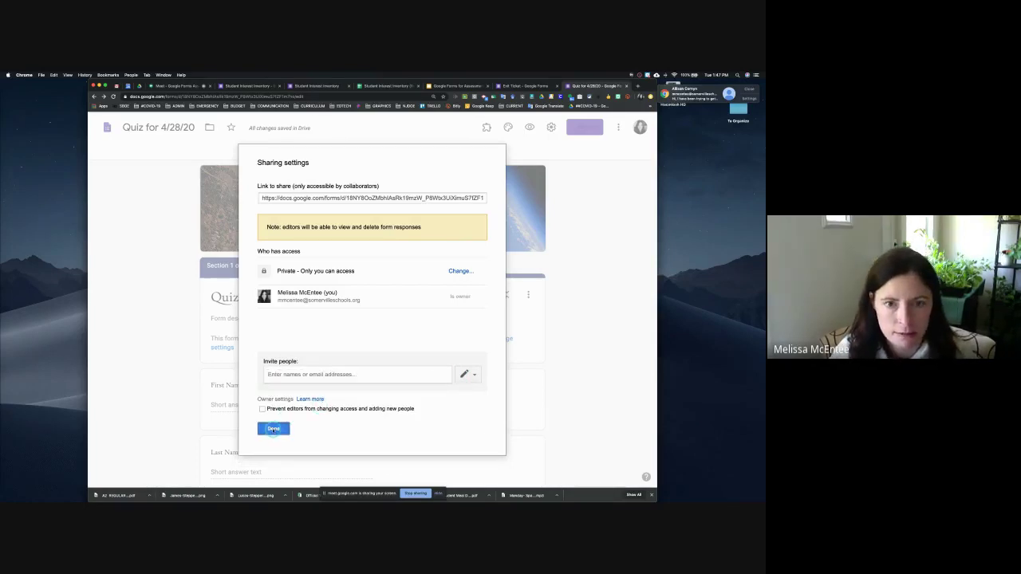
Step: Generate a shortened link for sending the form and copy it
{"action": "left_click", "coordinate": [584, 126]}
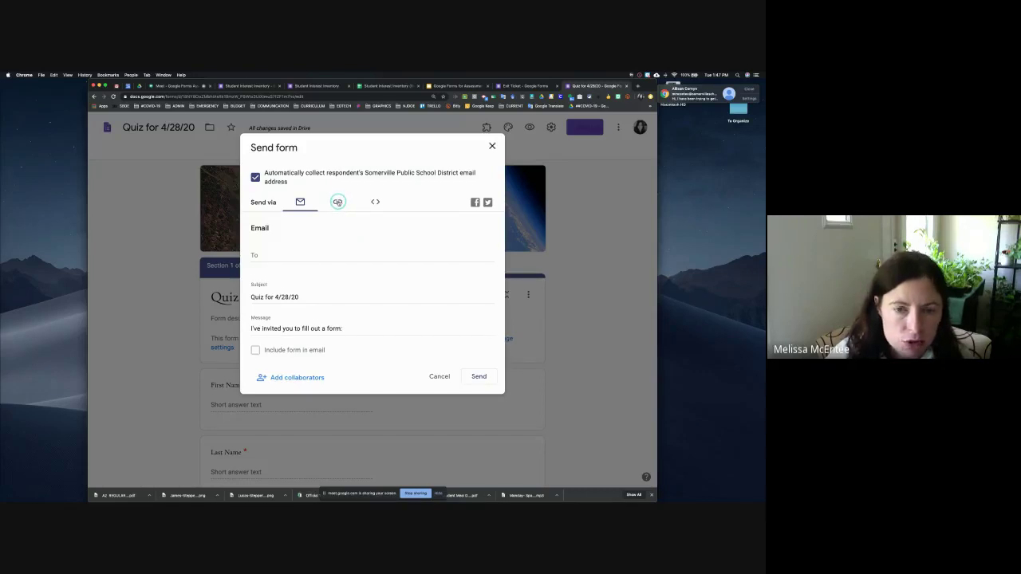
{"action": "left_click", "coordinate": [338, 202]}
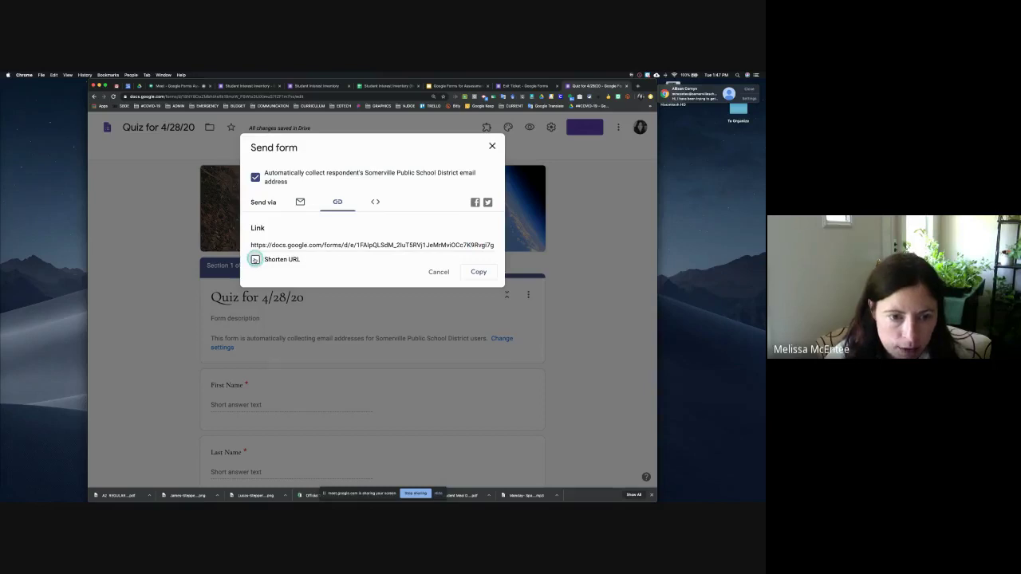
{"action": "left_click", "coordinate": [256, 260]}
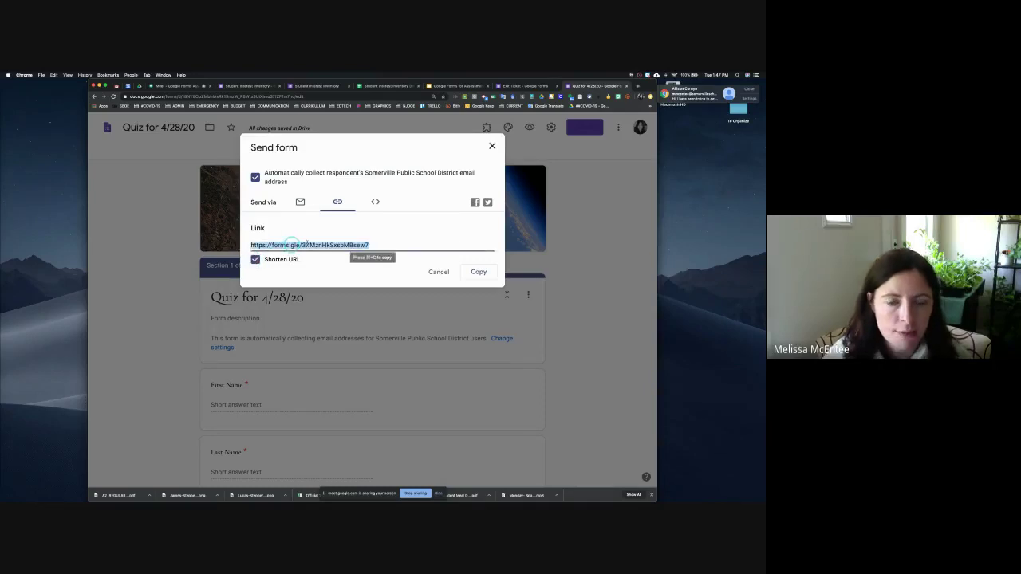
{"action": "left_click", "coordinate": [479, 272]}
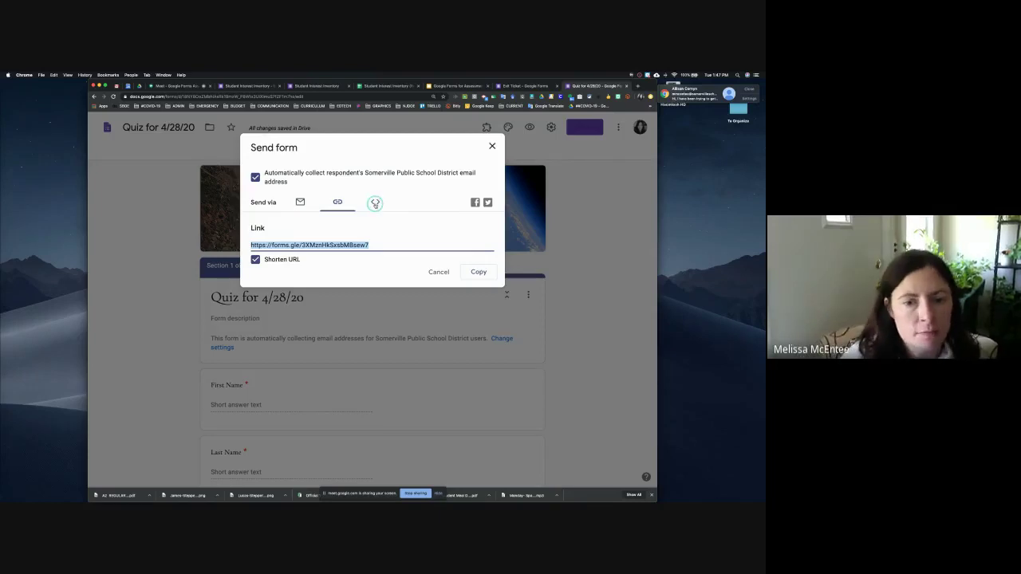
Step: Examine the form's HTML embedding and email sending options, and close the send settings
{"action": "left_click", "coordinate": [376, 202]}
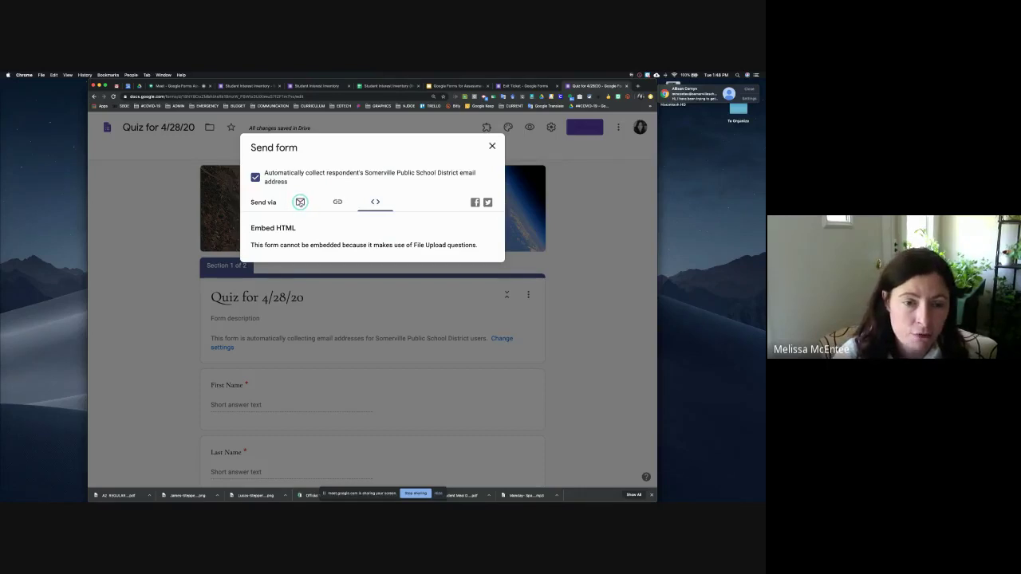
{"action": "left_click", "coordinate": [300, 202]}
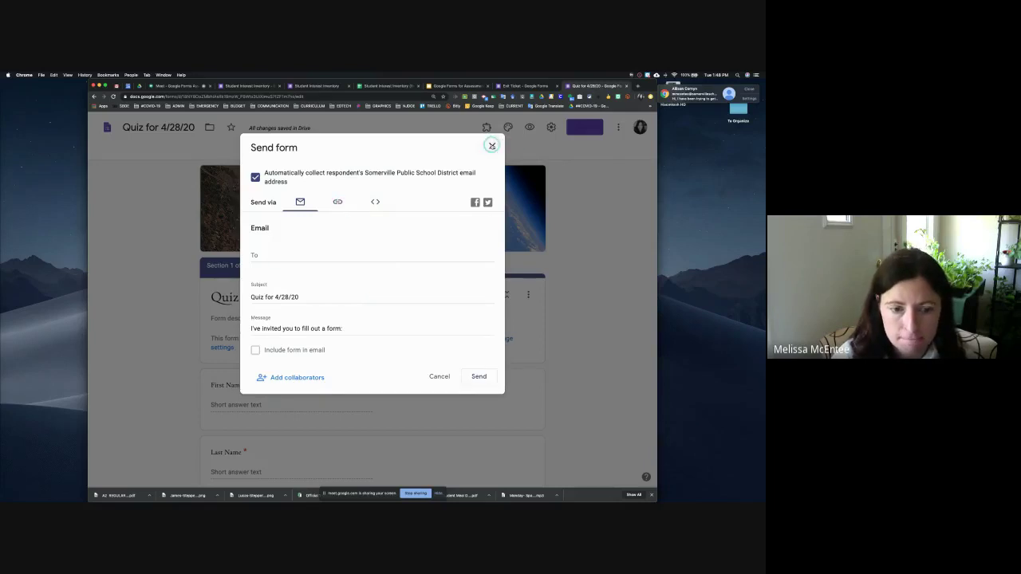
{"action": "left_click", "coordinate": [492, 145]}
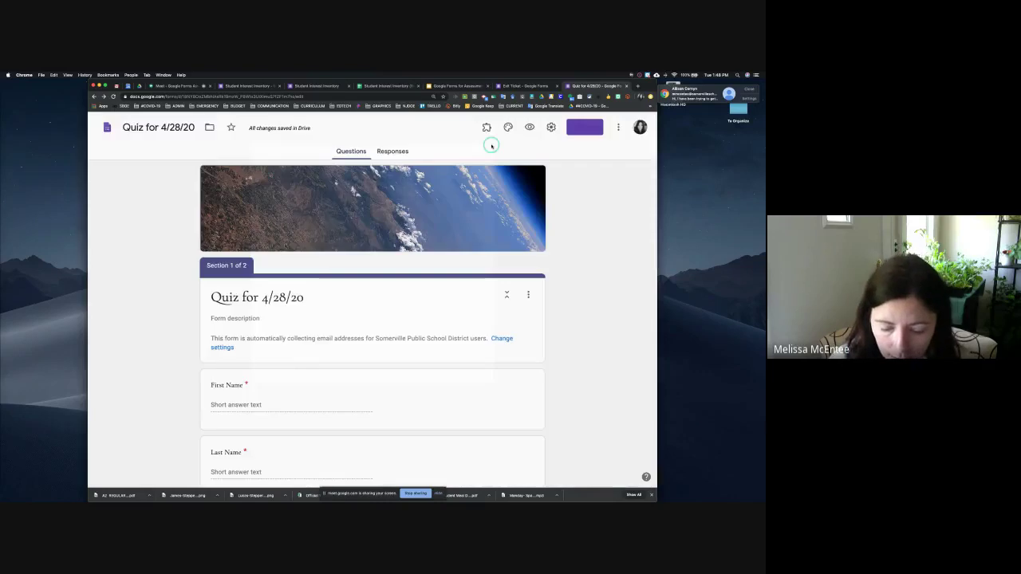
Step: Examine the options for making a copy of the form and dismiss them without copying
{"action": "left_click", "coordinate": [620, 126]}
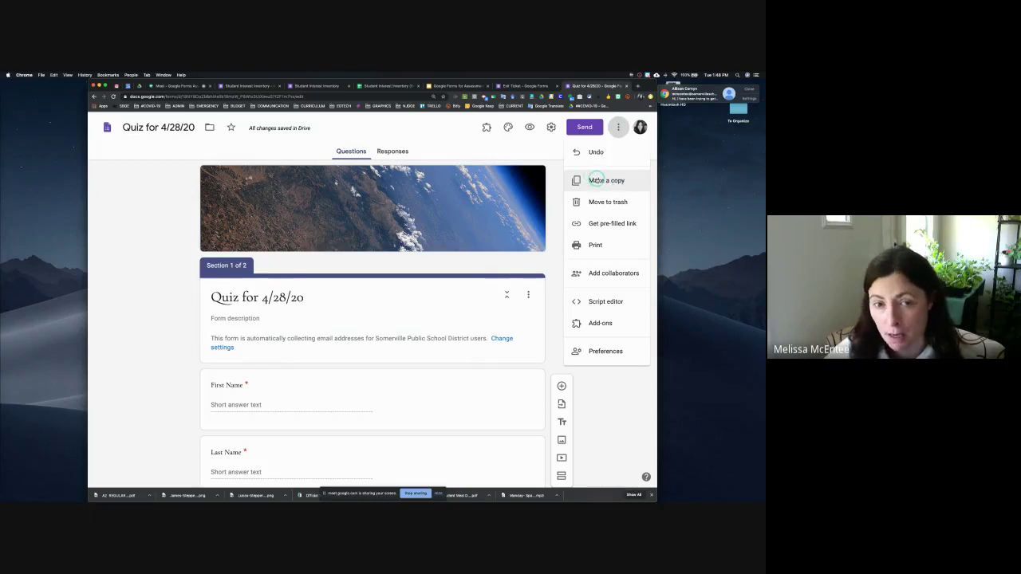
{"action": "left_click", "coordinate": [597, 180]}
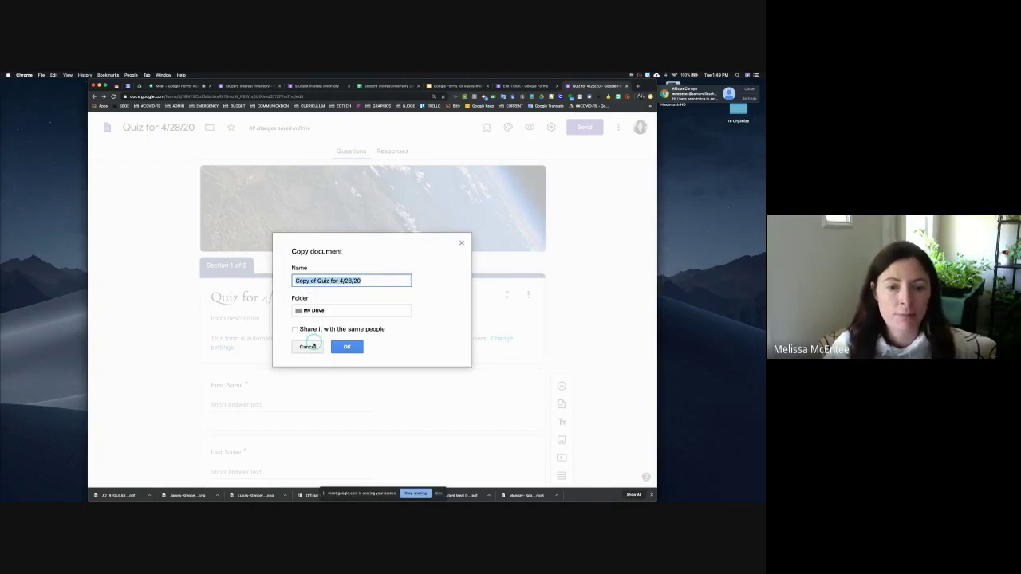
{"action": "left_click", "coordinate": [461, 242]}
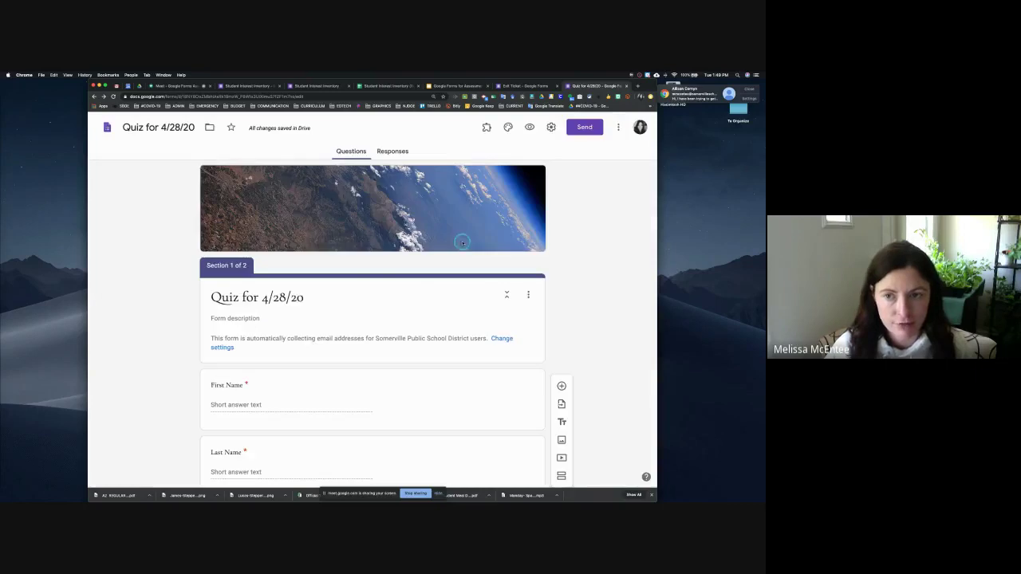
Step: Open the quiz's pre-filled link page to view it, and return to the form editor
{"action": "left_click", "coordinate": [618, 127]}
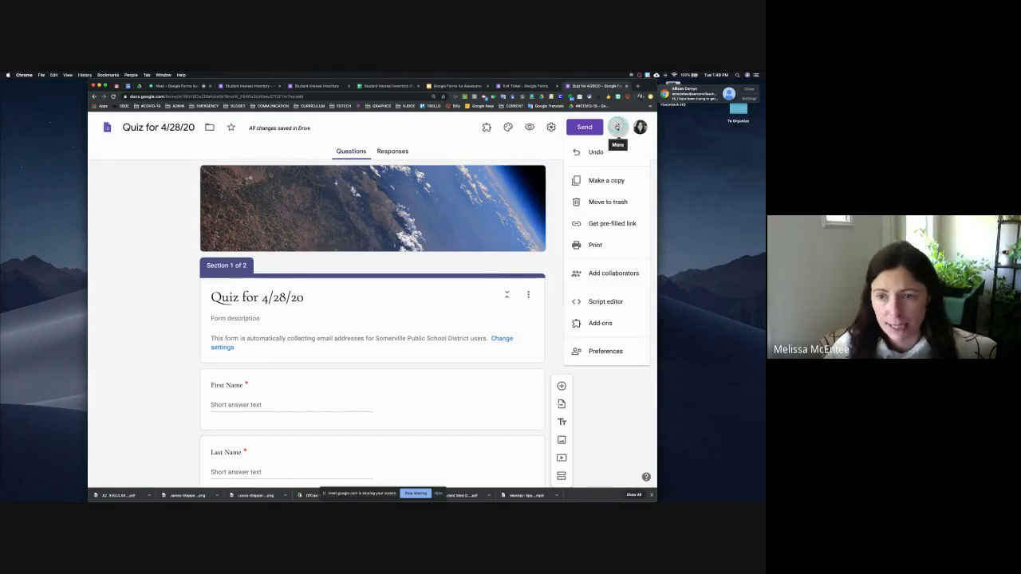
{"action": "left_click", "coordinate": [598, 202]}
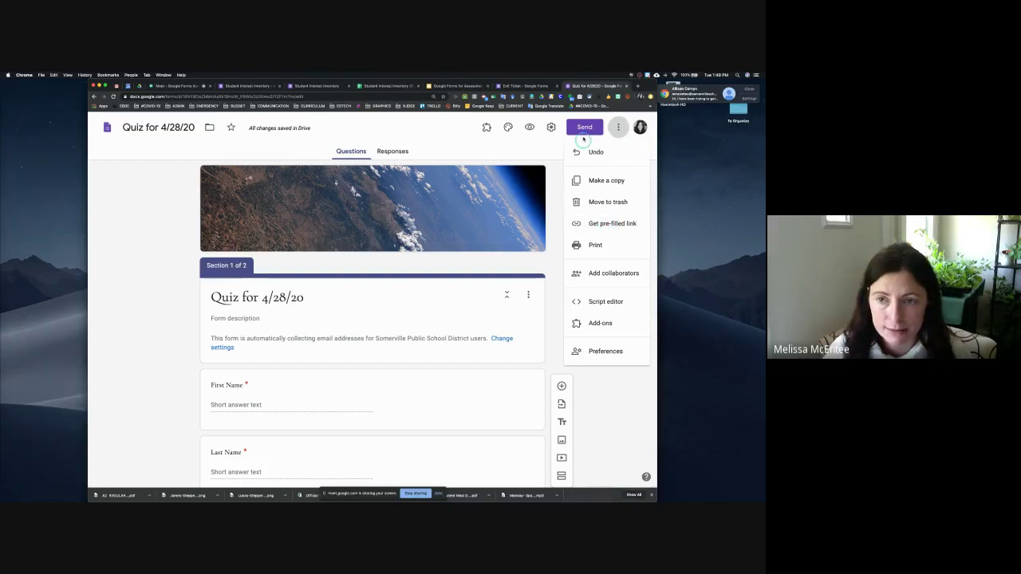
{"action": "left_click", "coordinate": [608, 225]}
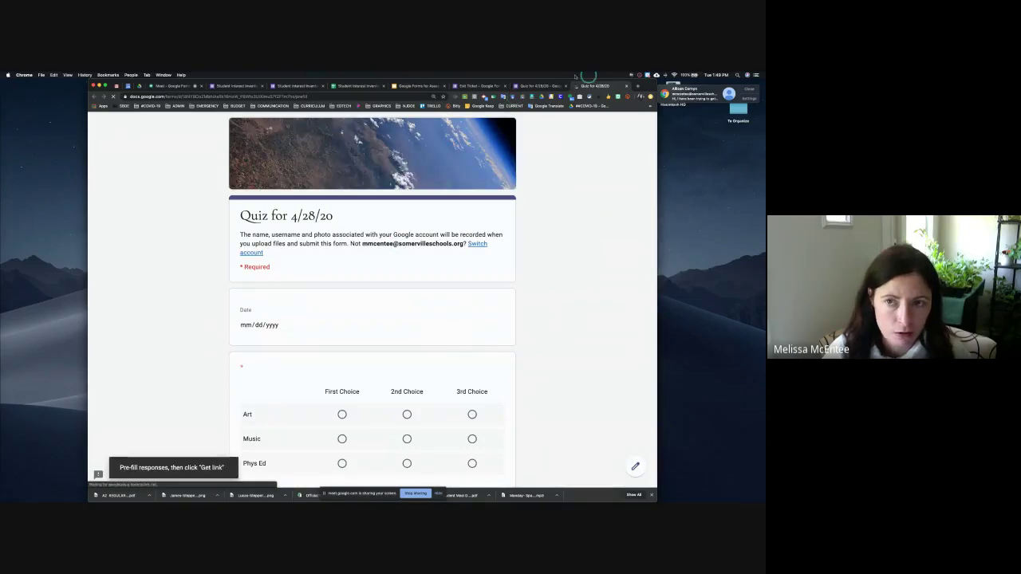
{"action": "left_click", "coordinate": [227, 95]}
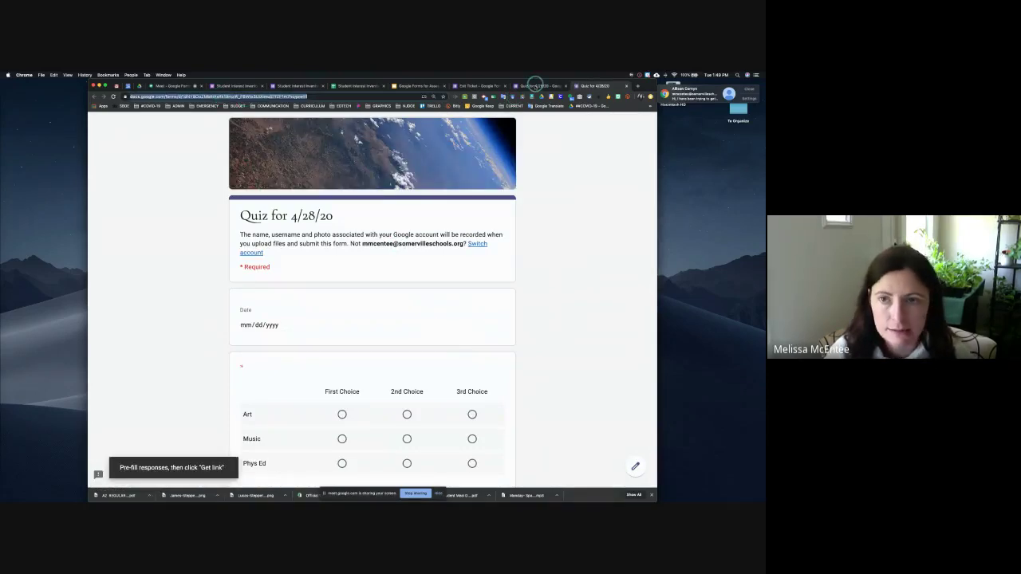
{"action": "left_click", "coordinate": [539, 85]}
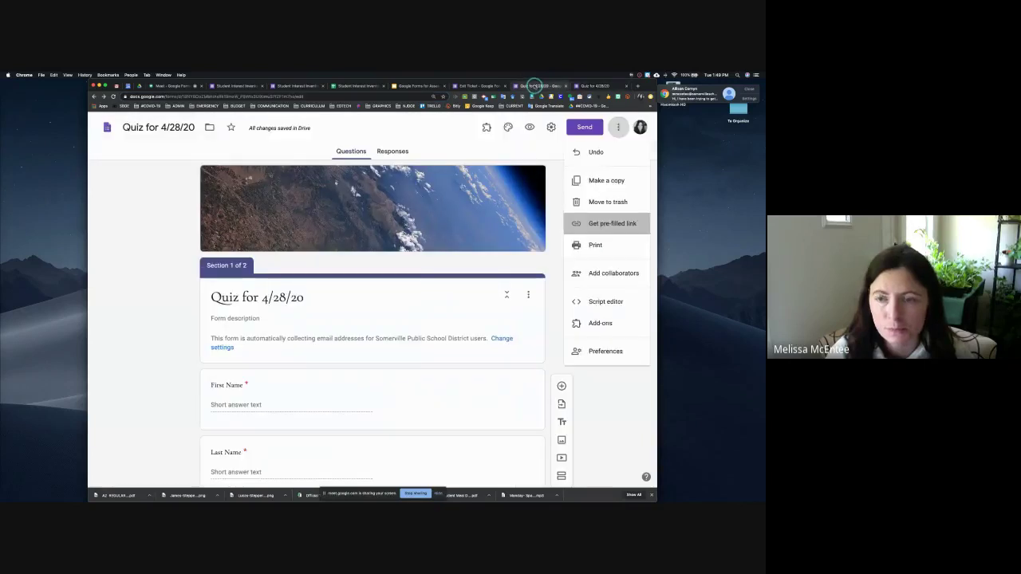
Step: Try making new questions required in the default form preferences, select the default quiz point value, and close without saving
{"action": "left_click", "coordinate": [619, 127]}
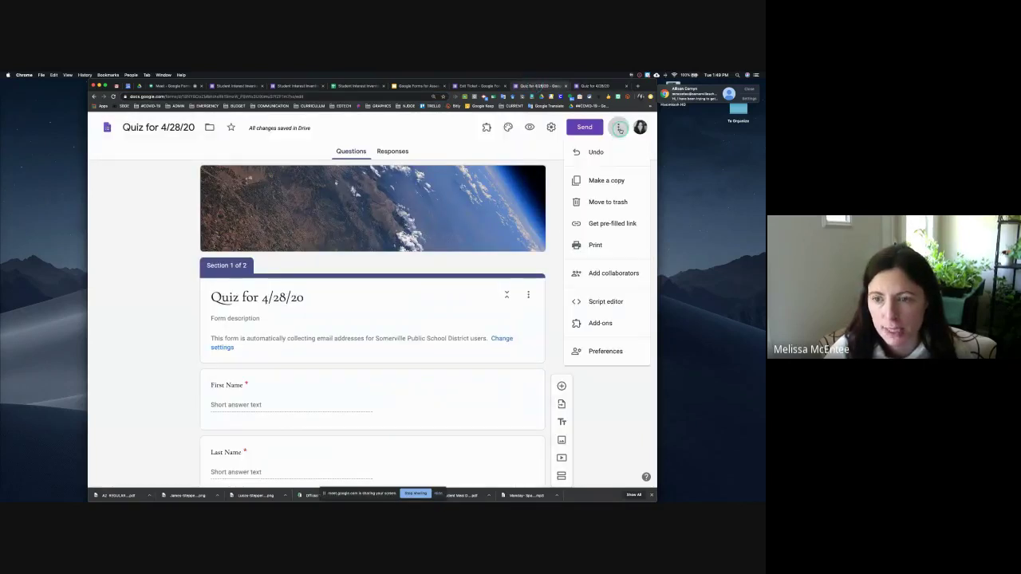
{"action": "left_click", "coordinate": [612, 243]}
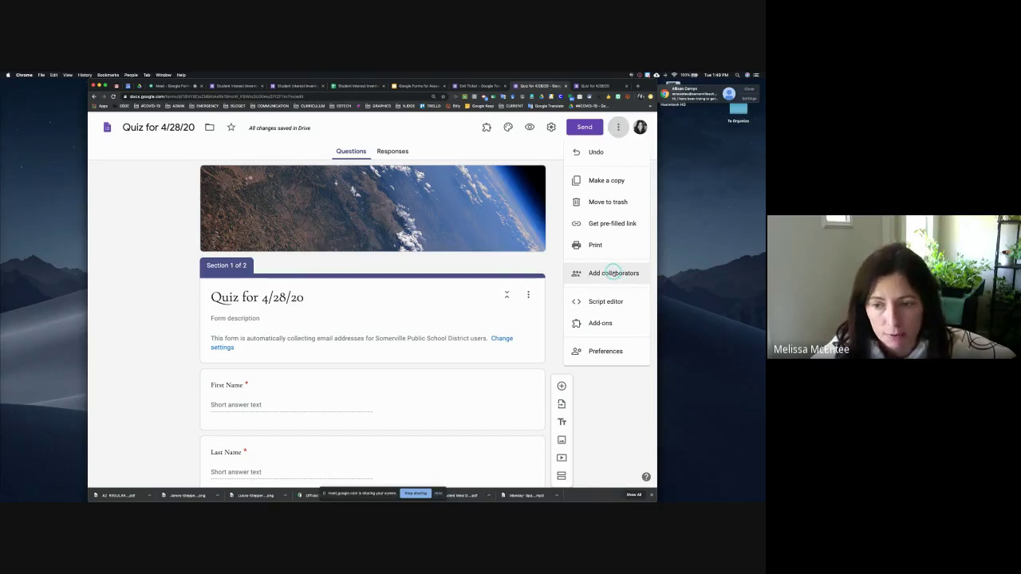
{"action": "left_click", "coordinate": [605, 351]}
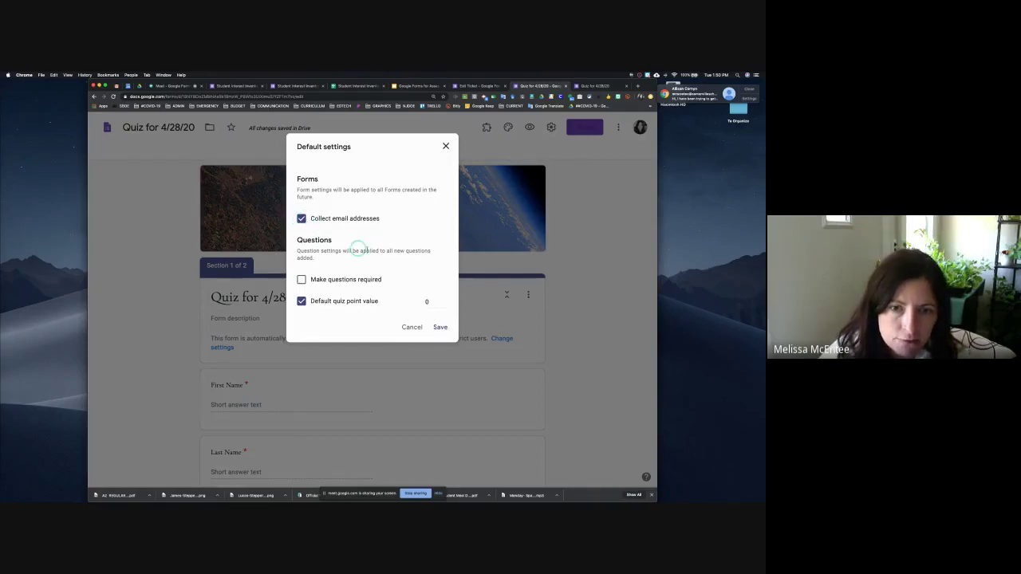
{"action": "left_click", "coordinate": [302, 279]}
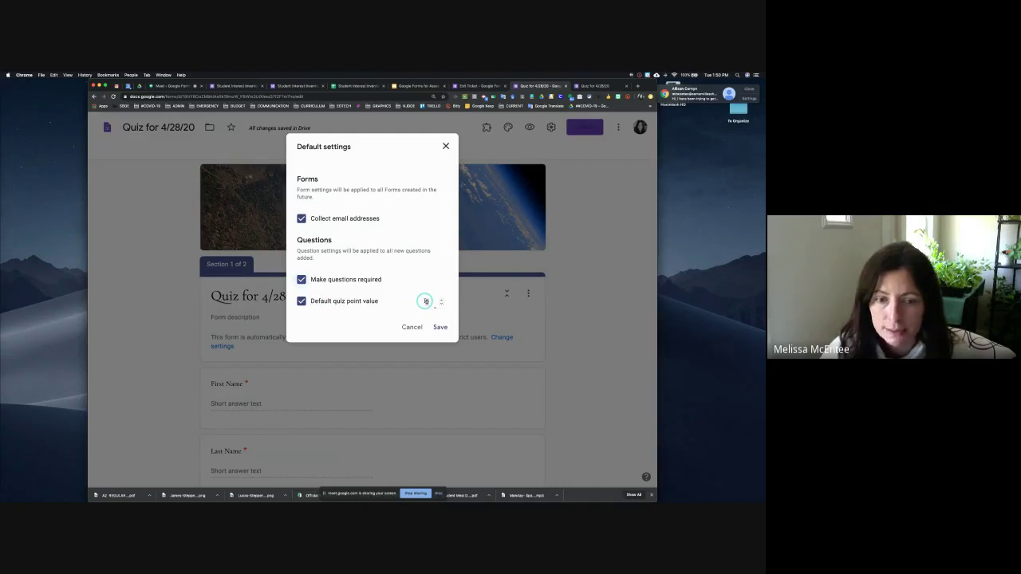
{"action": "left_click_drag", "start_coordinate": [425, 302], "coordinate": [434, 302]}
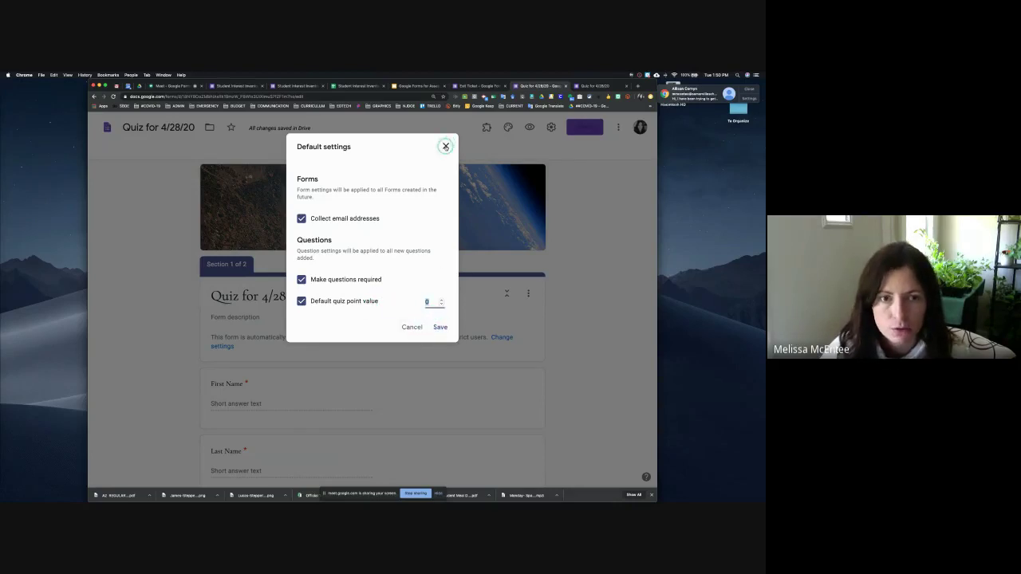
{"action": "left_click", "coordinate": [446, 145]}
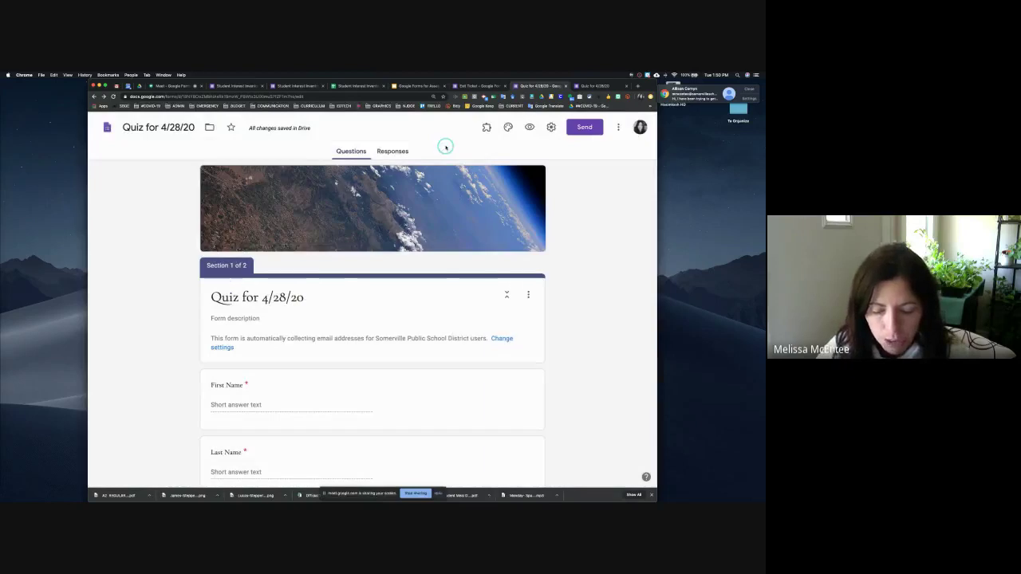
Step: View the Student Interest Inventory response spreadsheet in an enlarged window, and open the response summary in its form
{"action": "left_click", "coordinate": [359, 85]}
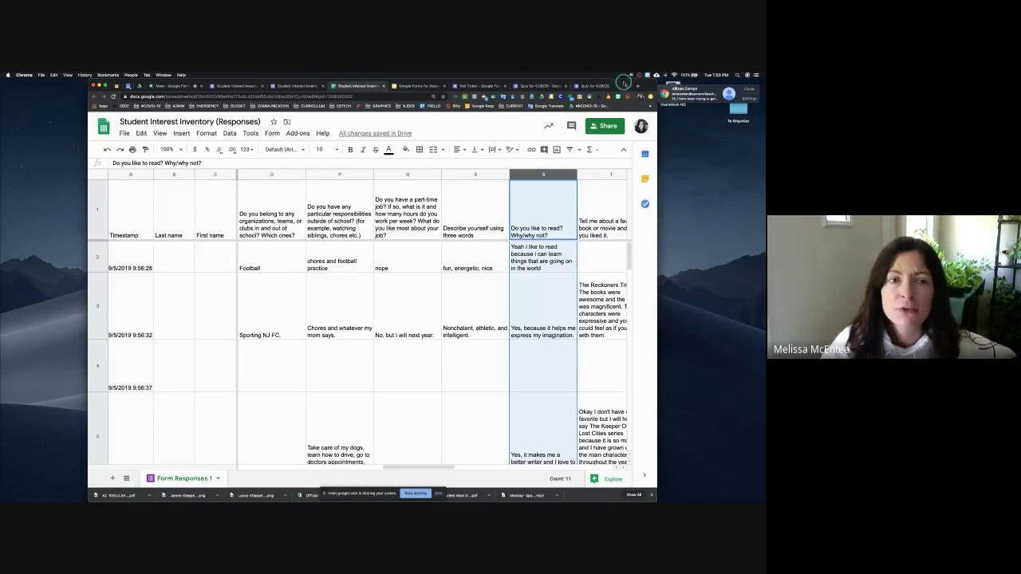
{"action": "double_click", "coordinate": [625, 83]}
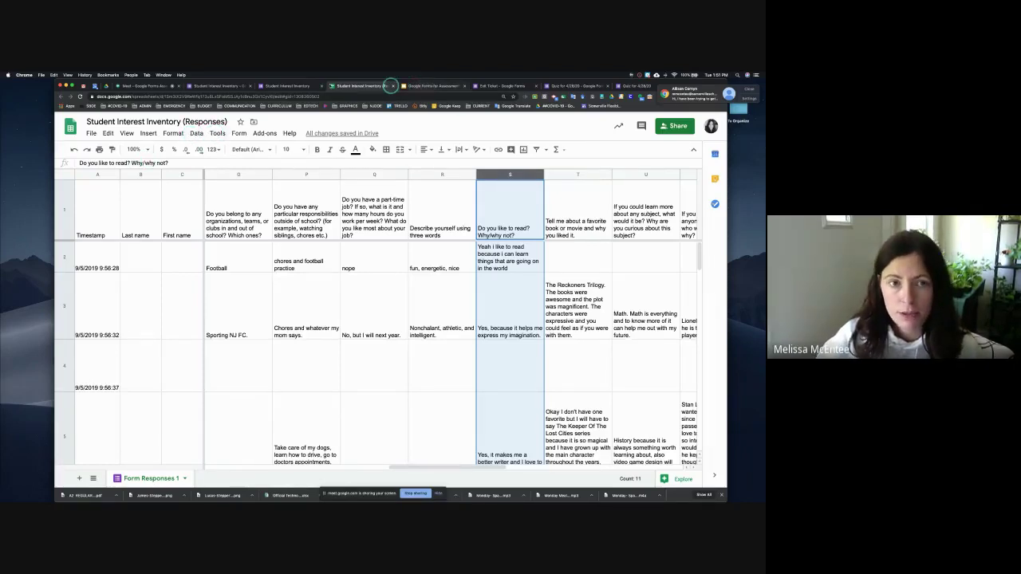
{"action": "left_click", "coordinate": [291, 86]}
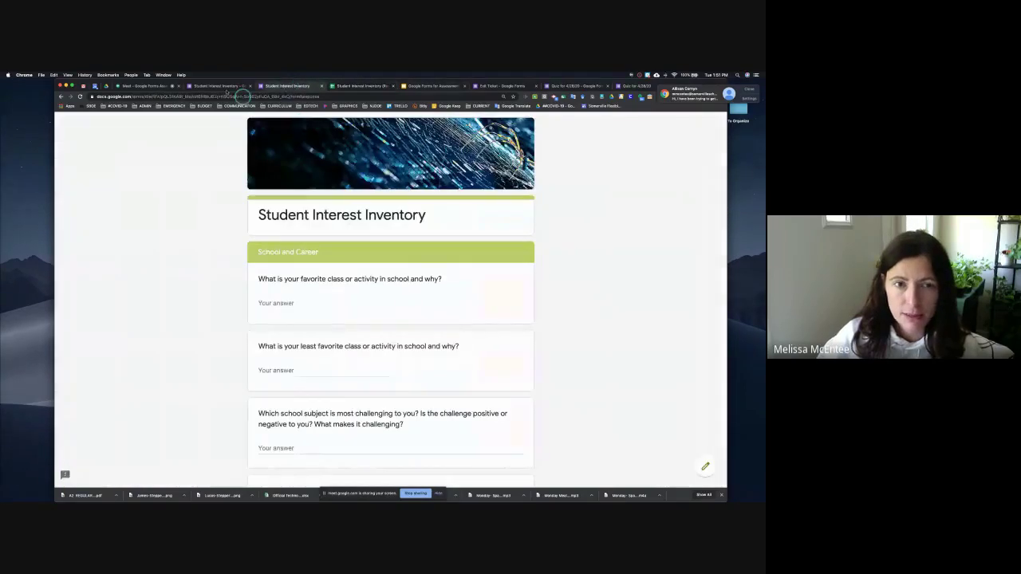
{"action": "left_click", "coordinate": [222, 86]}
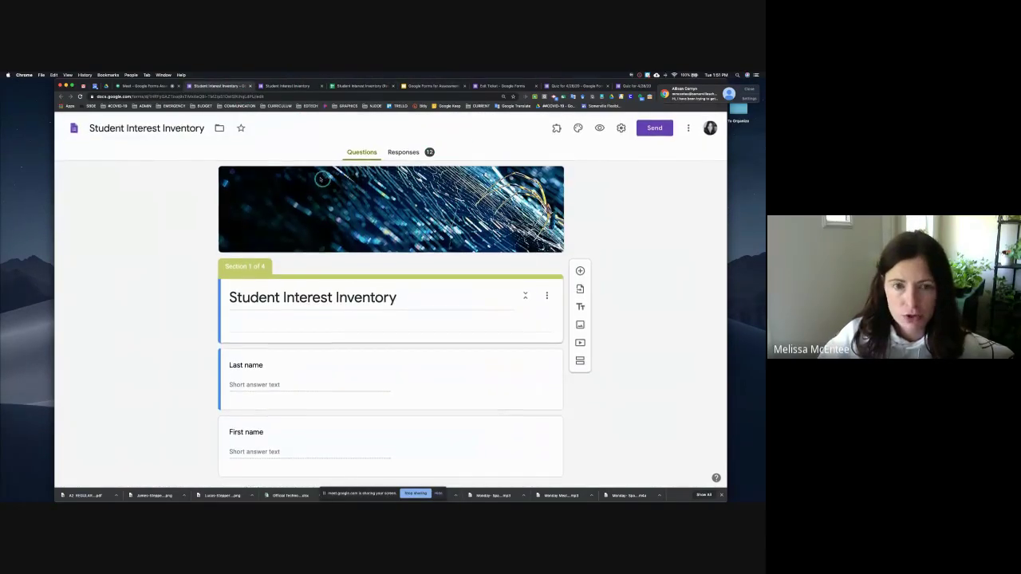
{"action": "left_click", "coordinate": [412, 151]}
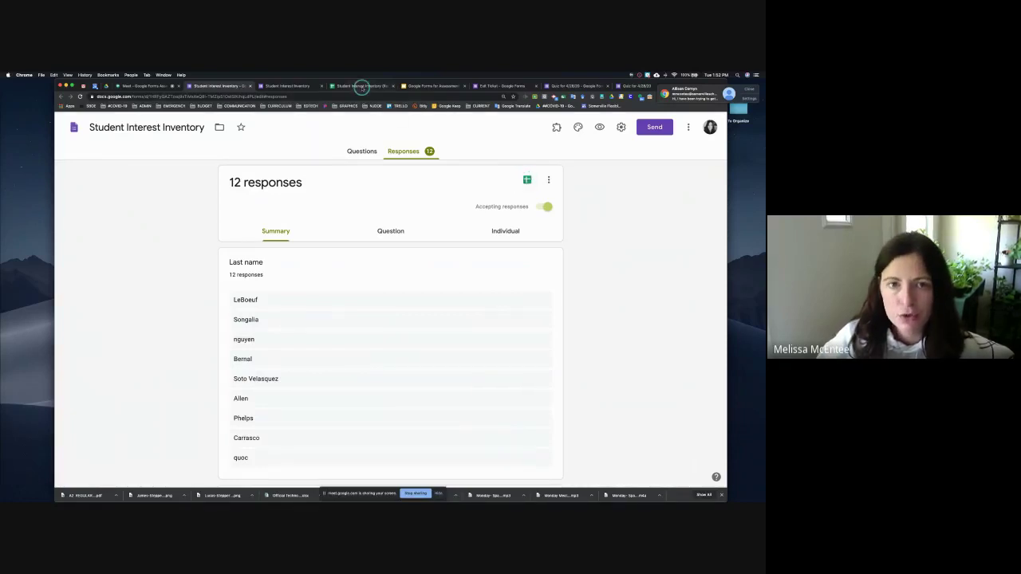
Step: Add a notification rule to the Student Interest Inventory response spreadsheet that emails right away when a user submits a form
{"action": "left_click", "coordinate": [360, 86]}
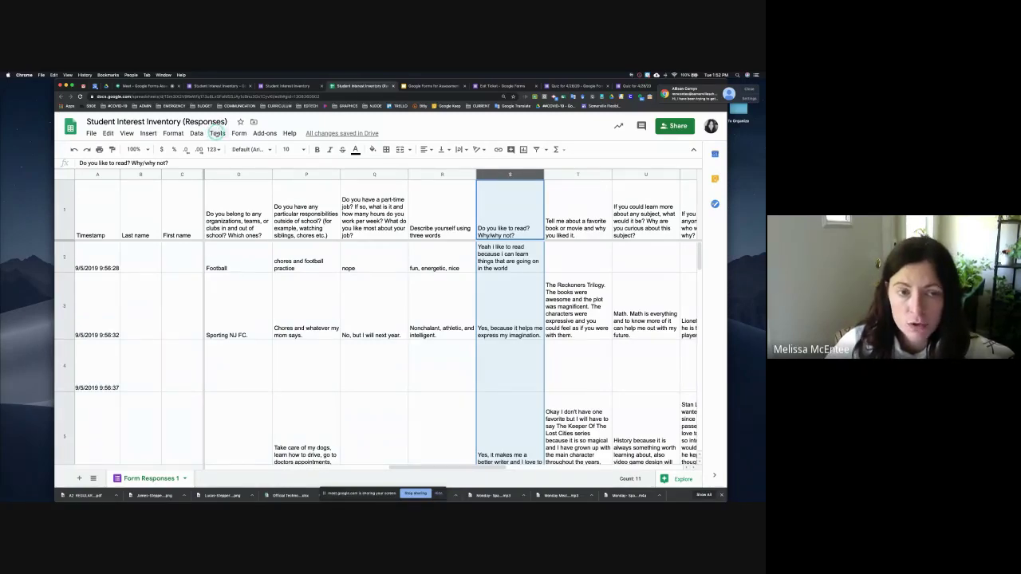
{"action": "left_click", "coordinate": [217, 134]}
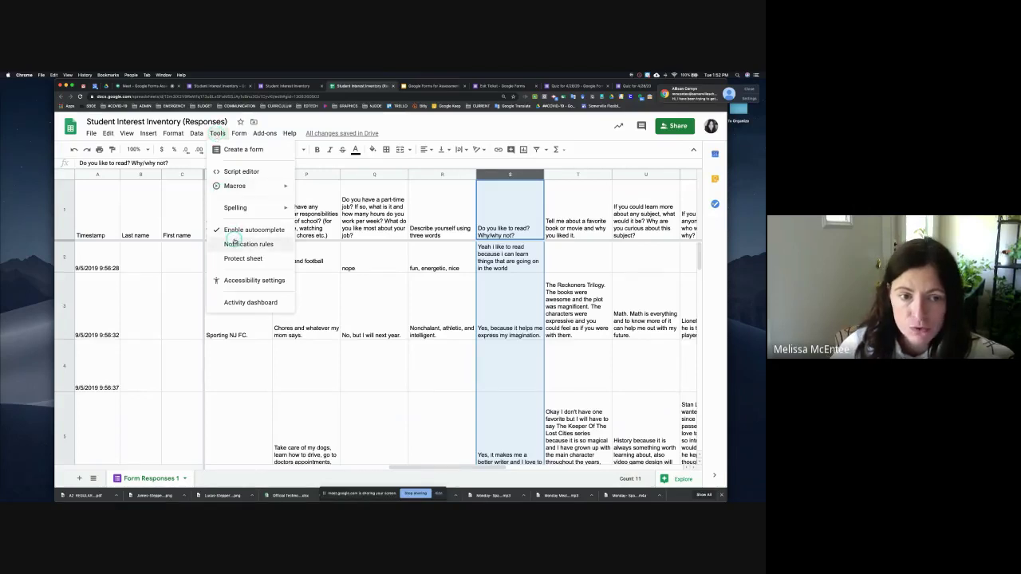
{"action": "left_click", "coordinate": [266, 245]}
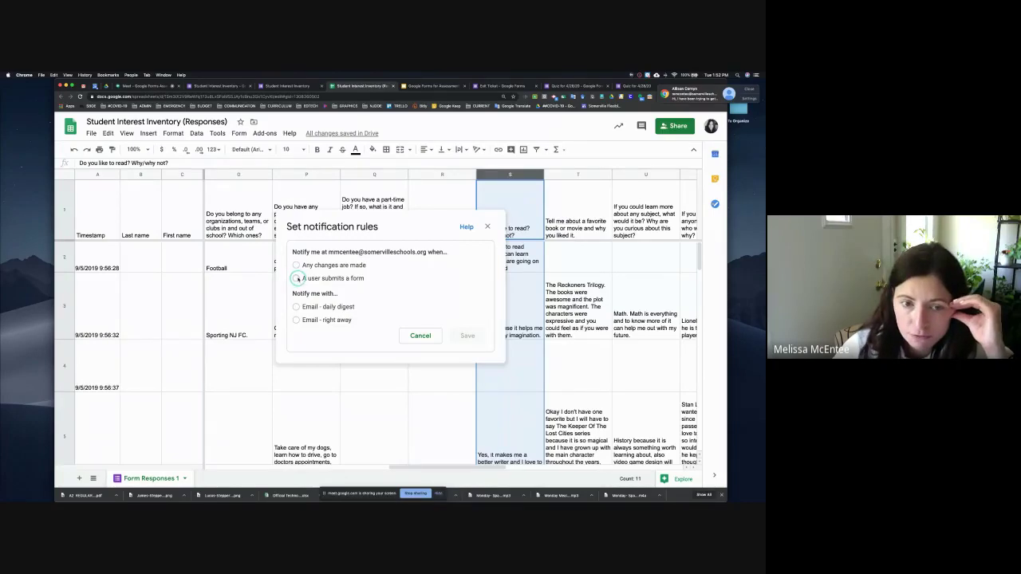
{"action": "left_click", "coordinate": [296, 278]}
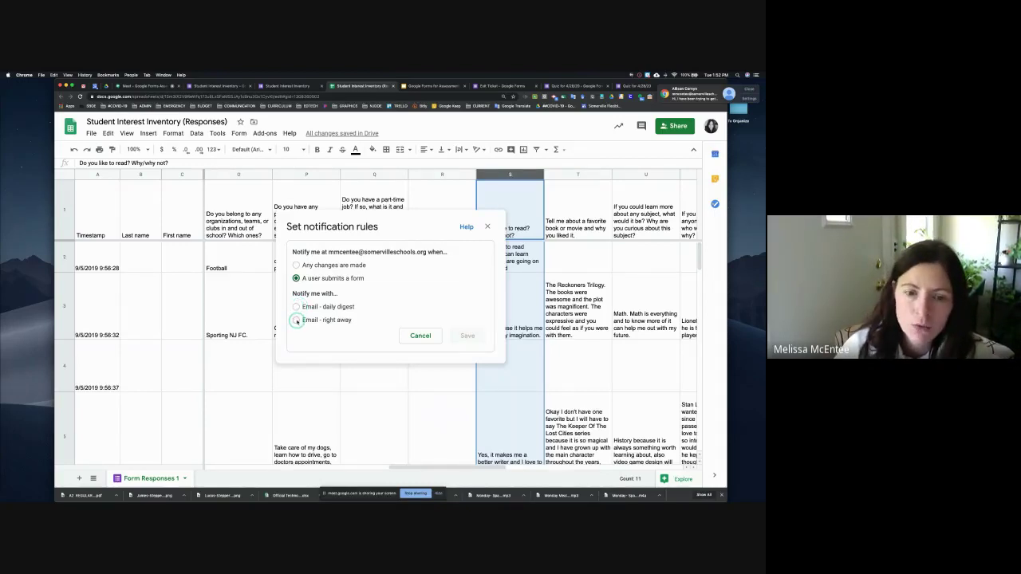
{"action": "left_click", "coordinate": [296, 320]}
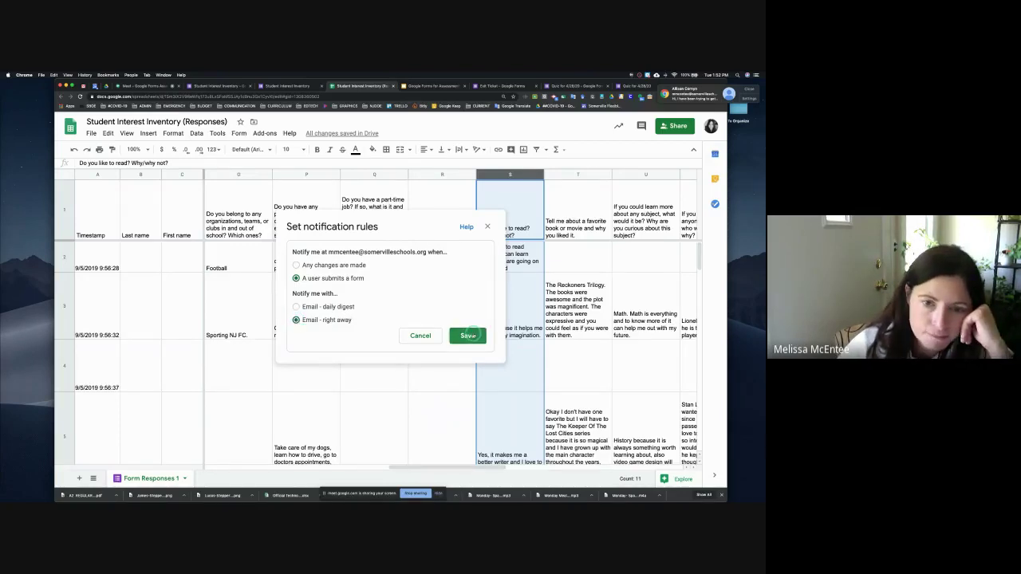
{"action": "left_click", "coordinate": [469, 335]}
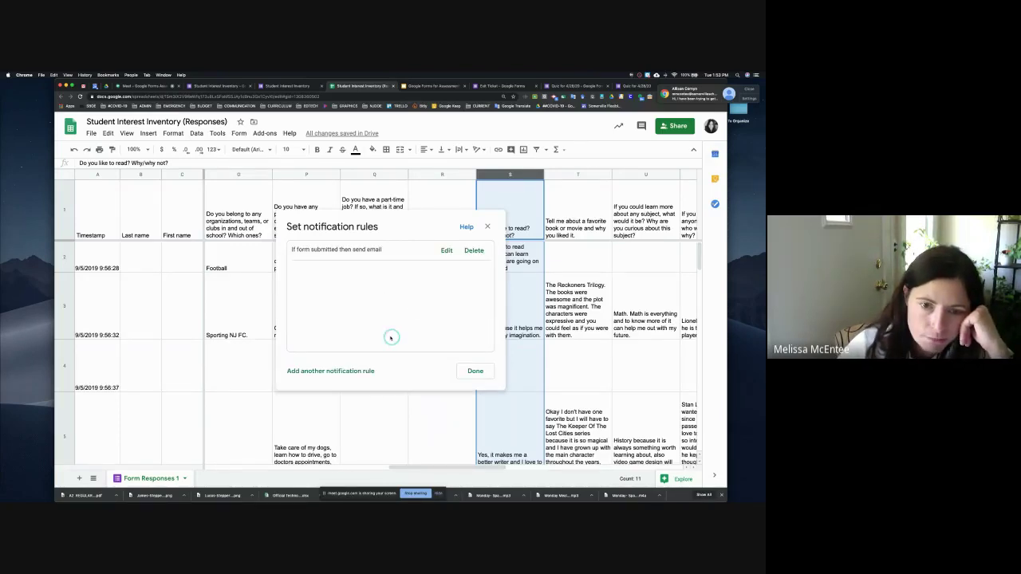
{"action": "left_click", "coordinate": [477, 370]}
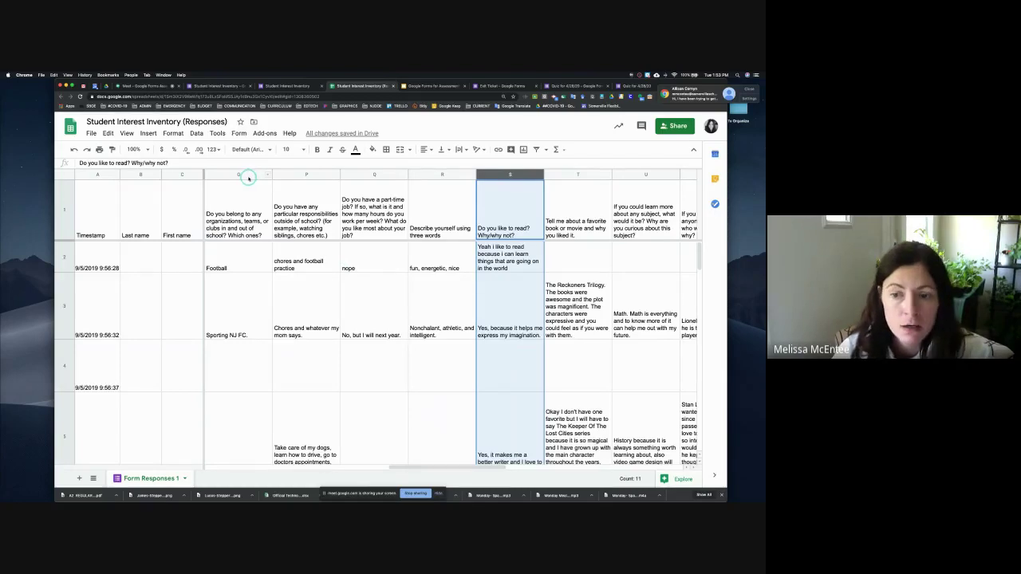
Step: Edit the spreadsheet's form-submission notification rule to send a daily digest email instead
{"action": "left_click", "coordinate": [214, 133]}
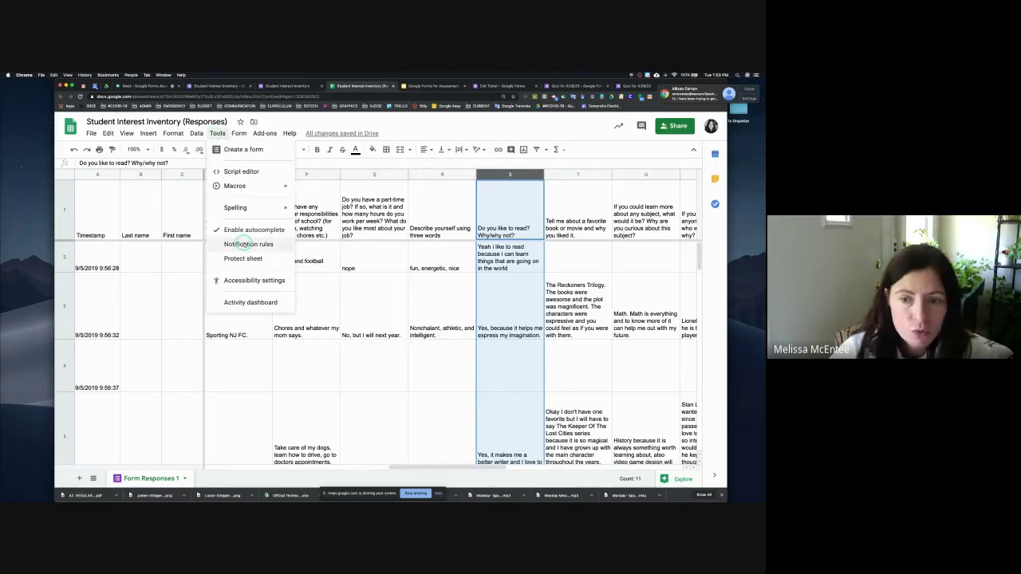
{"action": "left_click", "coordinate": [243, 244]}
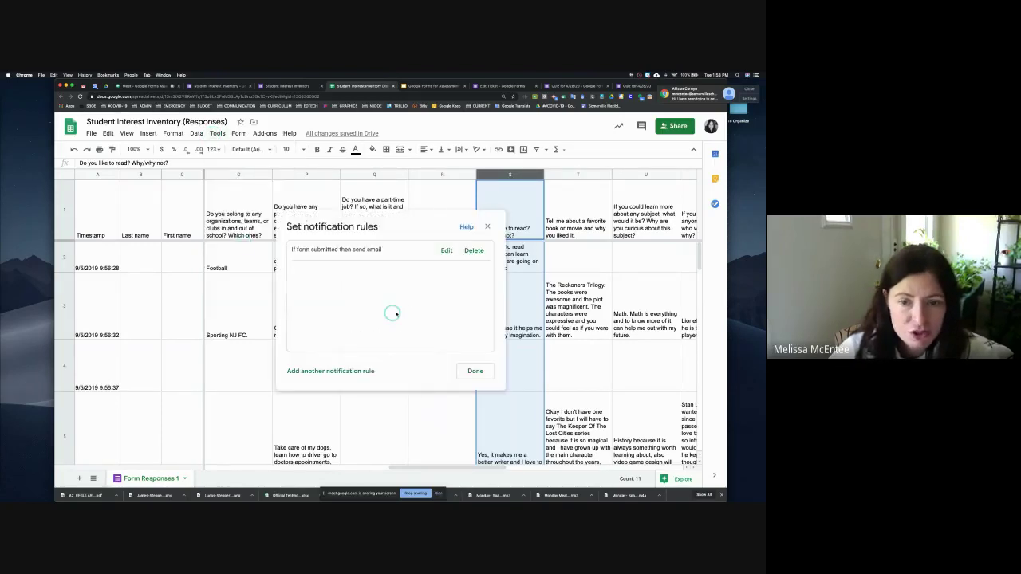
{"action": "left_click", "coordinate": [446, 251]}
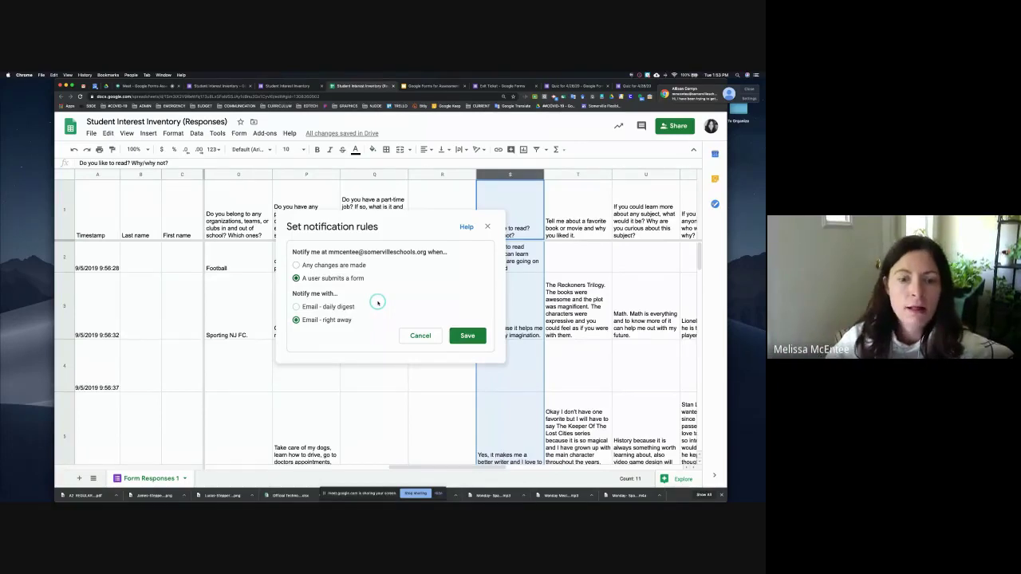
{"action": "left_click", "coordinate": [296, 307]}
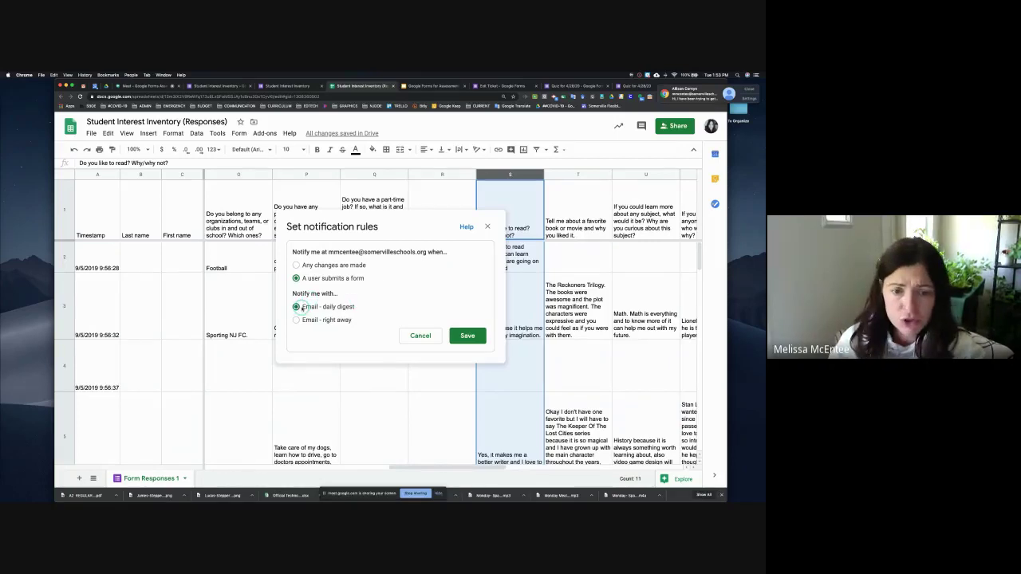
{"action": "left_click", "coordinate": [471, 336]}
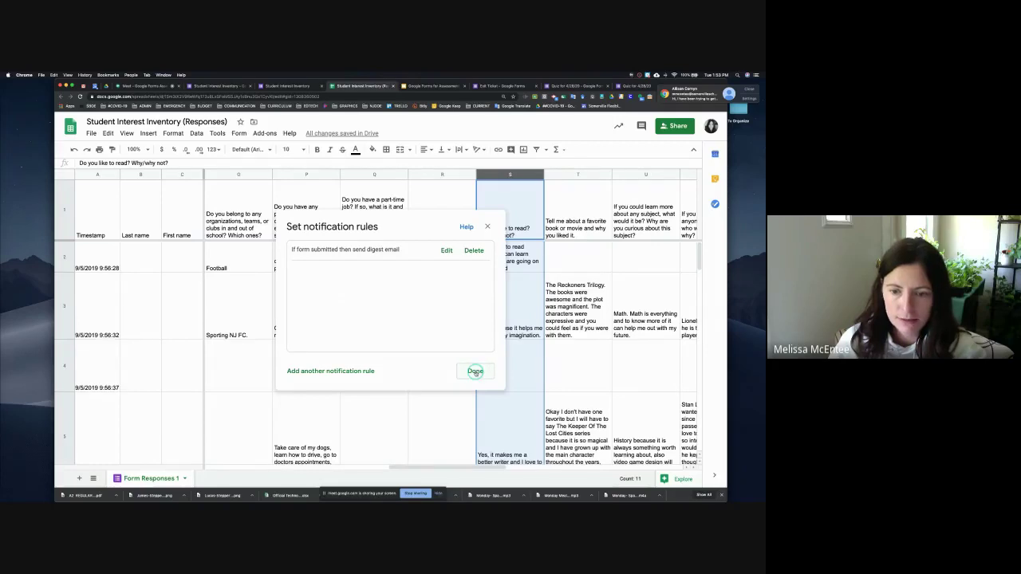
{"action": "left_click", "coordinate": [476, 372]}
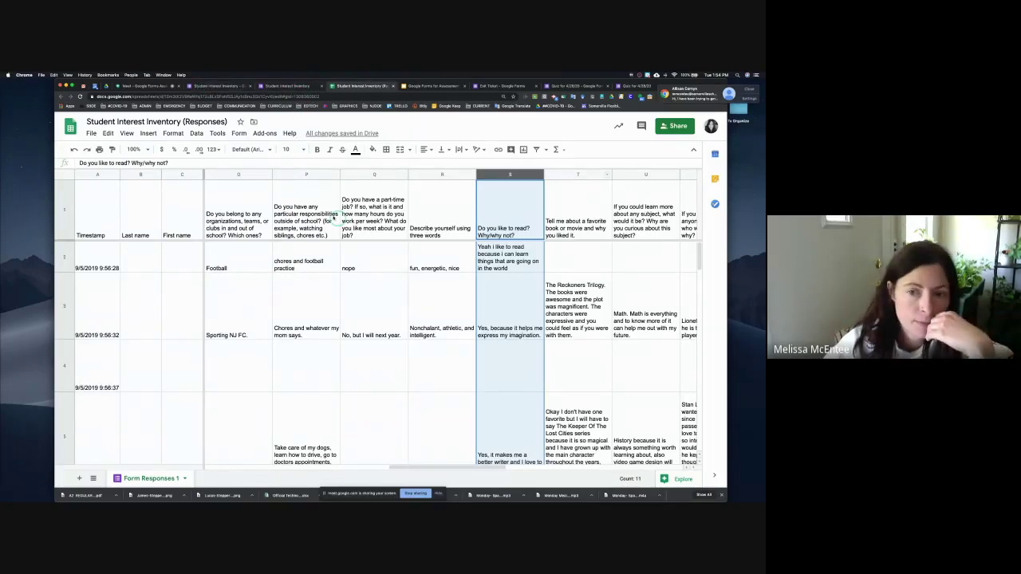
Step: Make a copy of the Exit Ticket form named "Entrance Ticket", keeping the suggested folder
{"action": "left_click", "coordinate": [217, 85]}
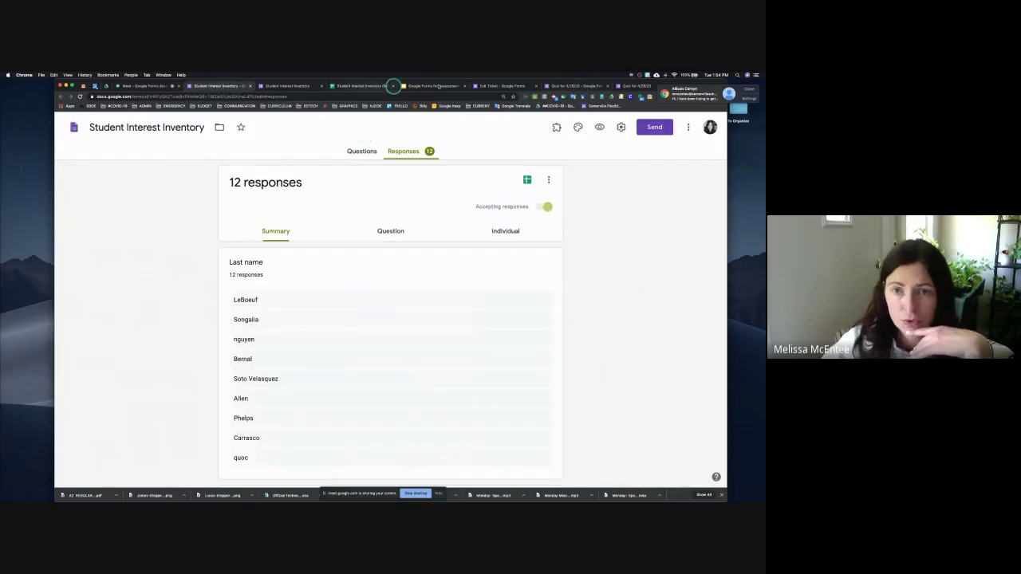
{"action": "left_click", "coordinate": [505, 85]}
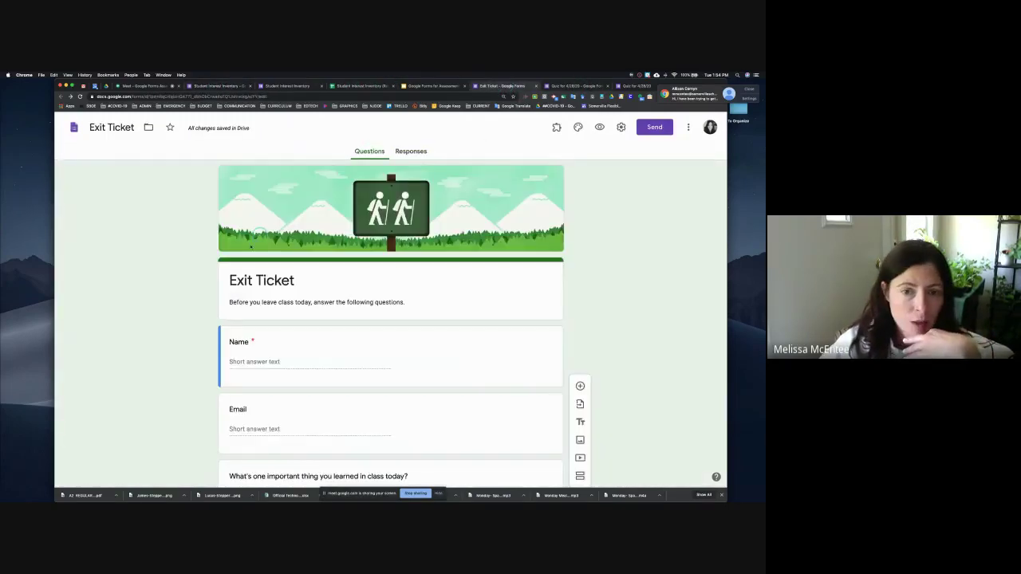
{"action": "left_click", "coordinate": [689, 127]}
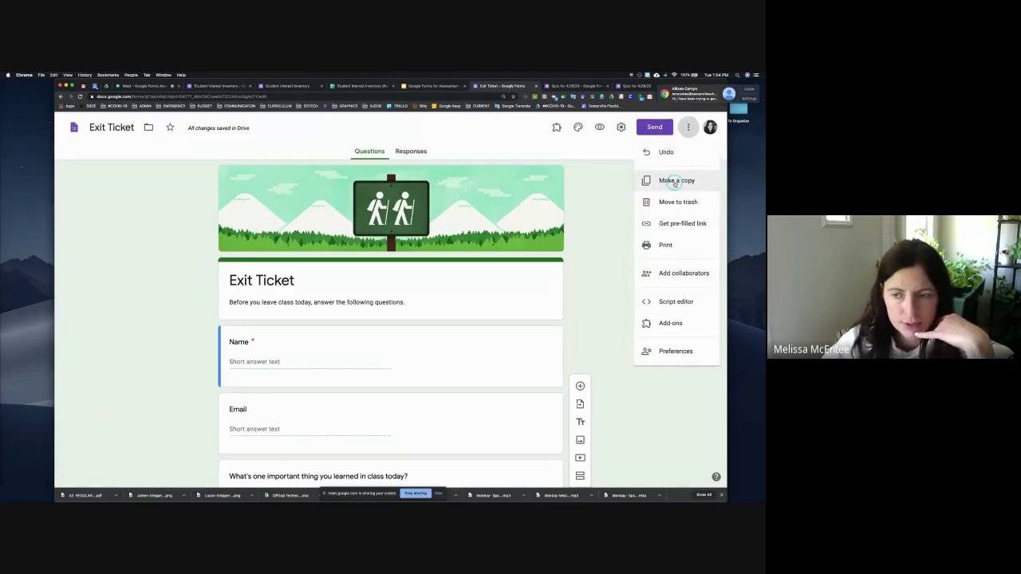
{"action": "left_click", "coordinate": [676, 180]}
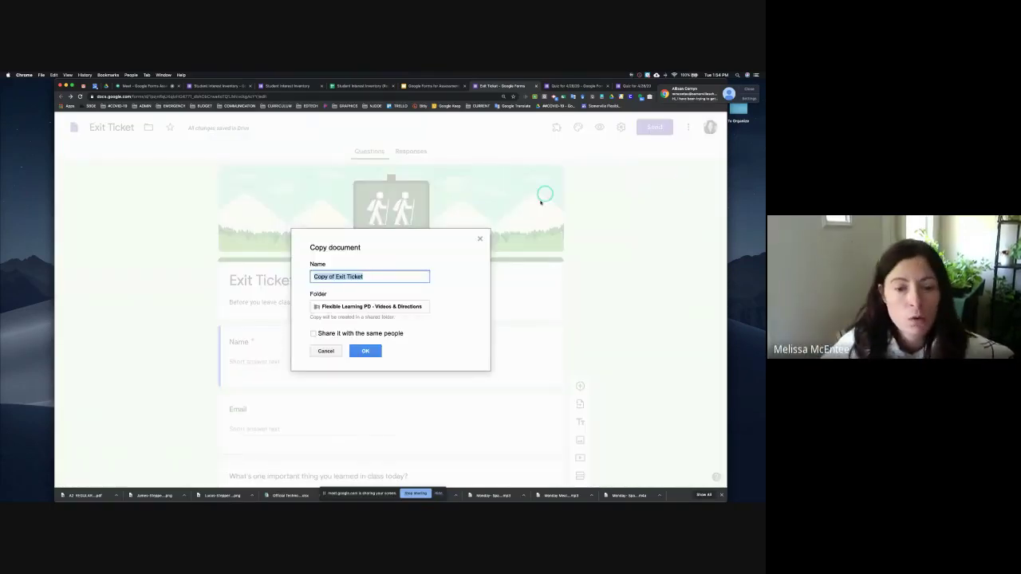
{"action": "left_click_drag", "start_coordinate": [335, 276], "coordinate": [313, 276]}
{"action": "key", "text": "BackSpace"}
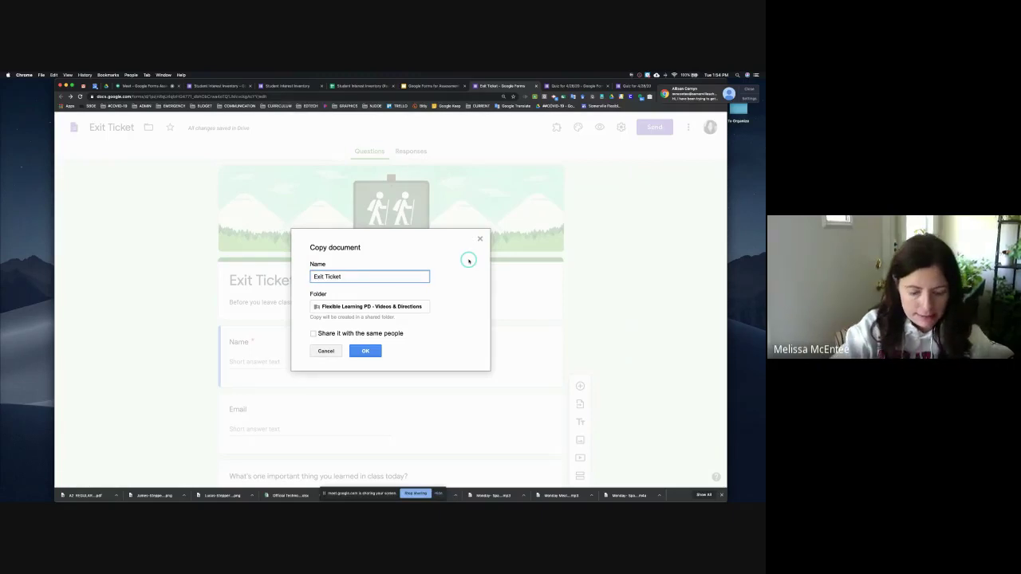
{"action": "type", "text": "En"}
{"action": "type", "text": "nce"}
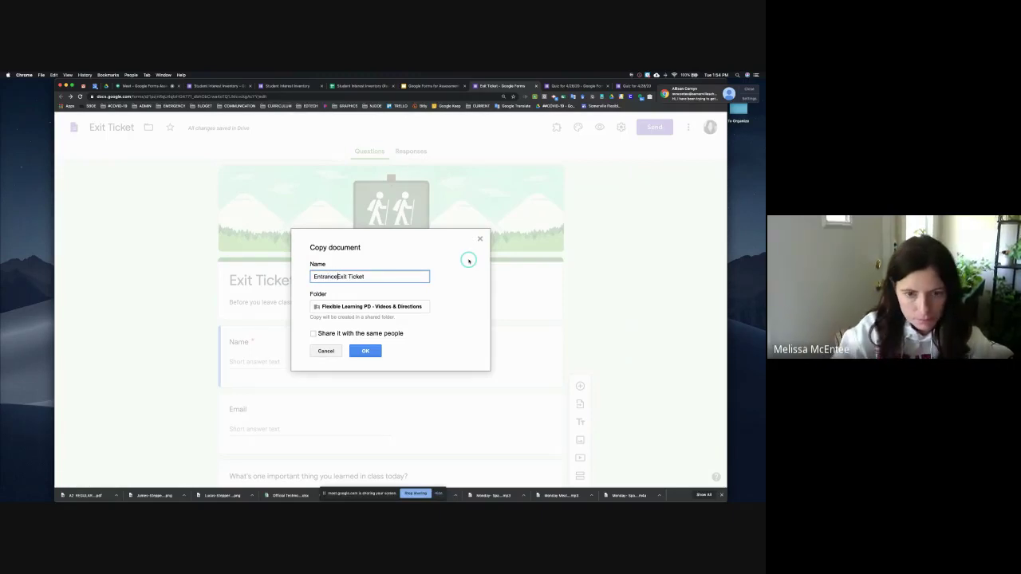
{"action": "key", "text": "Delete"}
{"action": "key", "text": "Delete"}
{"action": "key", "text": "Delete"}
{"action": "key", "text": "Delete"}
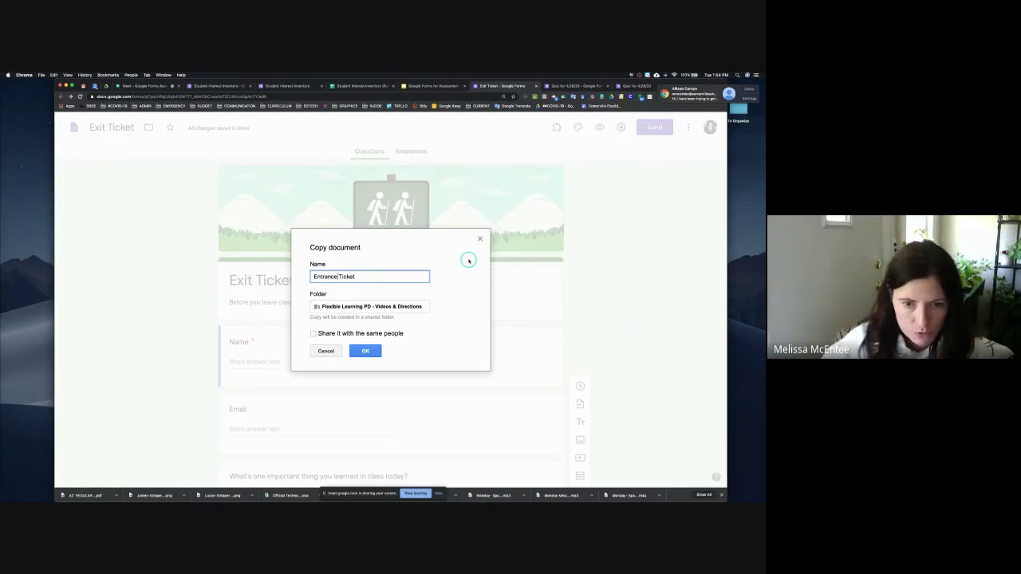
{"action": "left_click", "coordinate": [371, 351]}
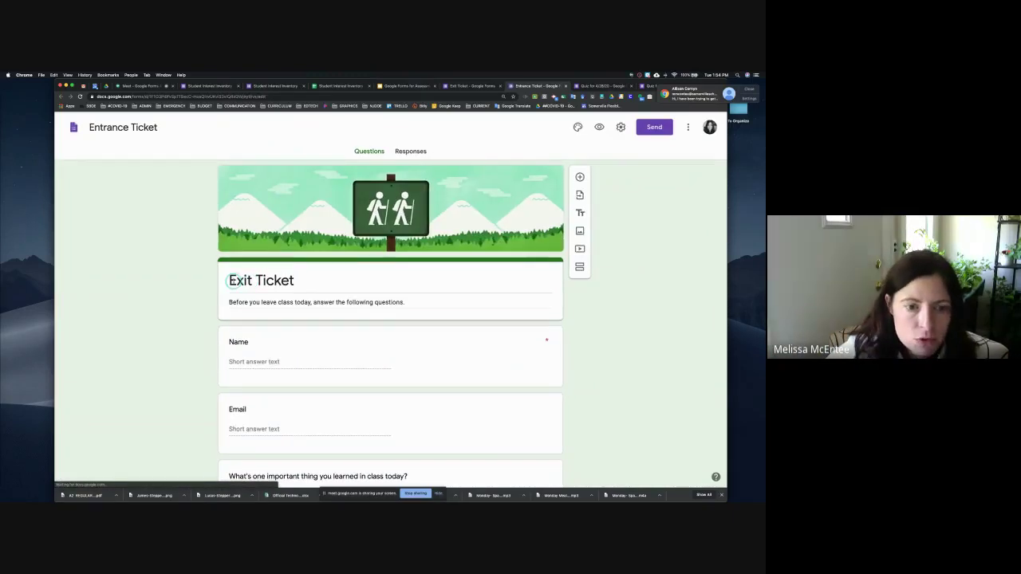
Step: Change the copied form's title heading from Exit to "Entrance Ticket"
{"action": "left_click", "coordinate": [250, 281]}
{"action": "left_click_drag", "start_coordinate": [252, 281], "coordinate": [222, 281]}
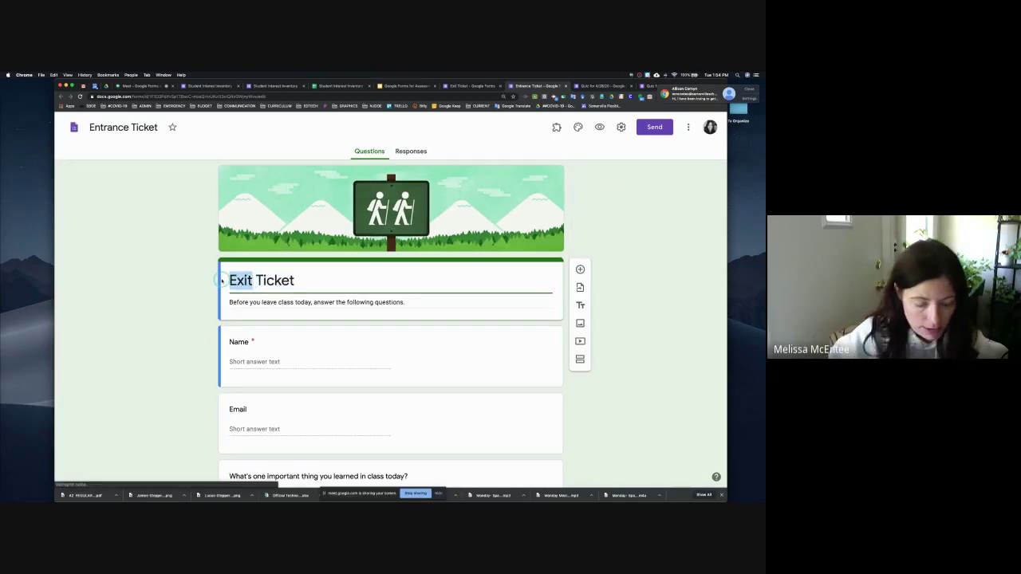
{"action": "type", "text": "Entrance"}
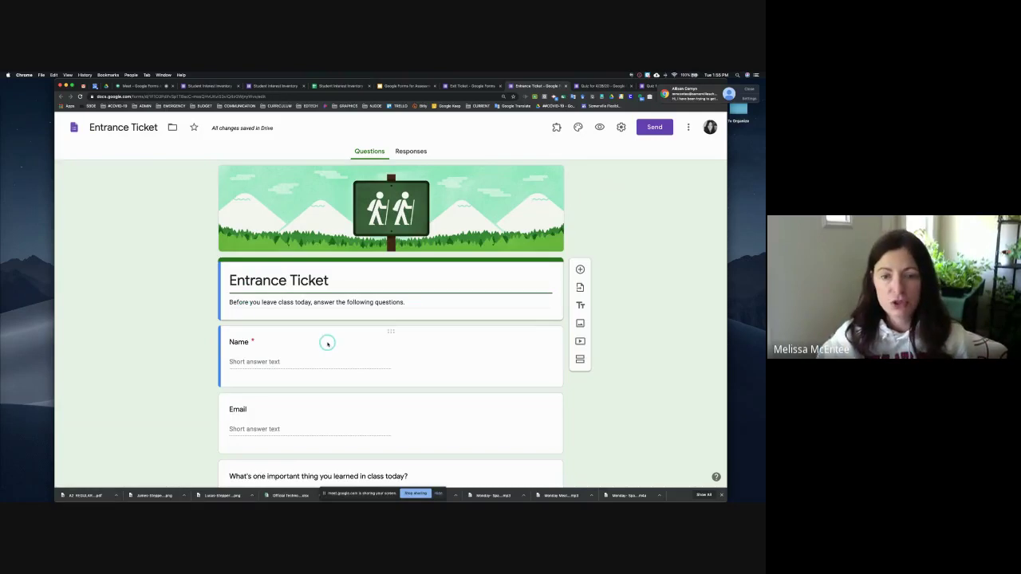
{"action": "scroll", "coordinate": [375, 347], "scroll_direction": "down", "scroll_amount": 3}
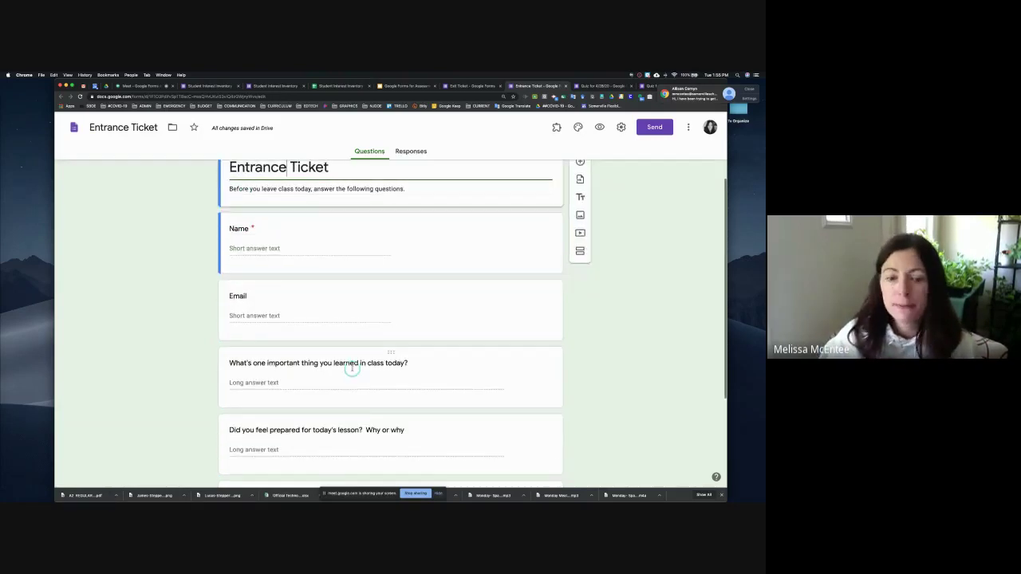
{"action": "left_click", "coordinate": [296, 361]}
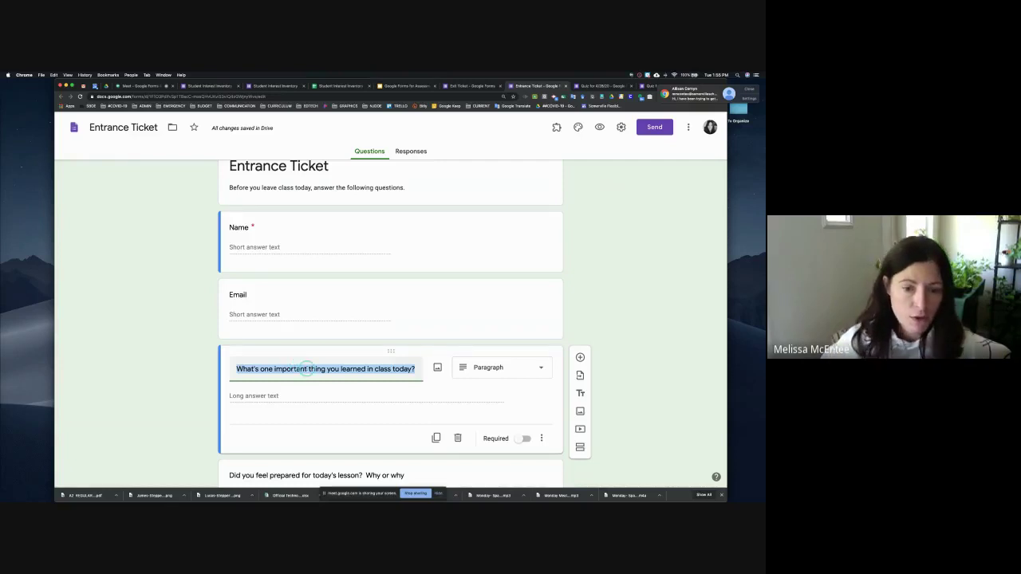
{"action": "left_click", "coordinate": [304, 368]}
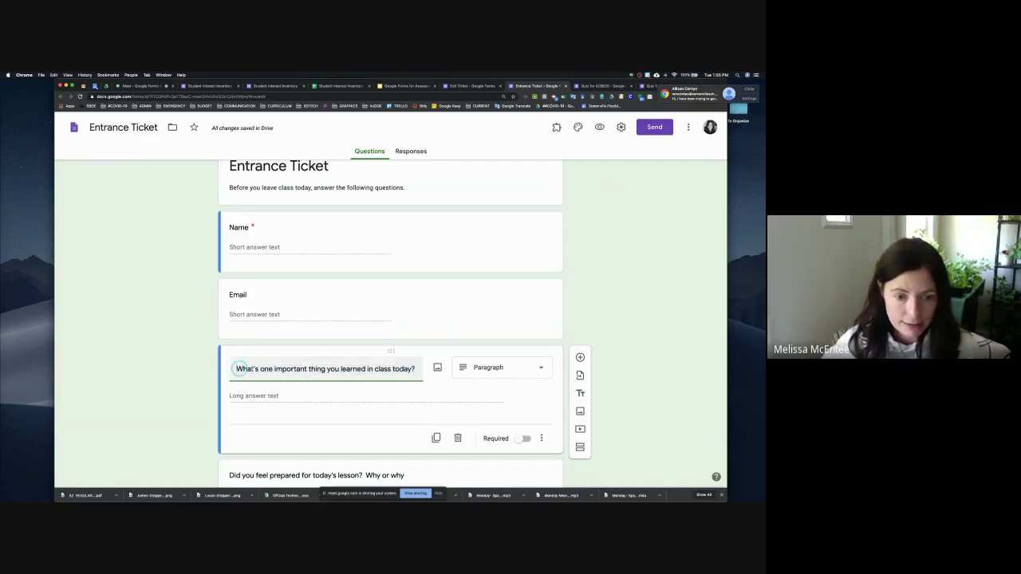
{"action": "left_click_drag", "start_coordinate": [236, 369], "coordinate": [415, 368]}
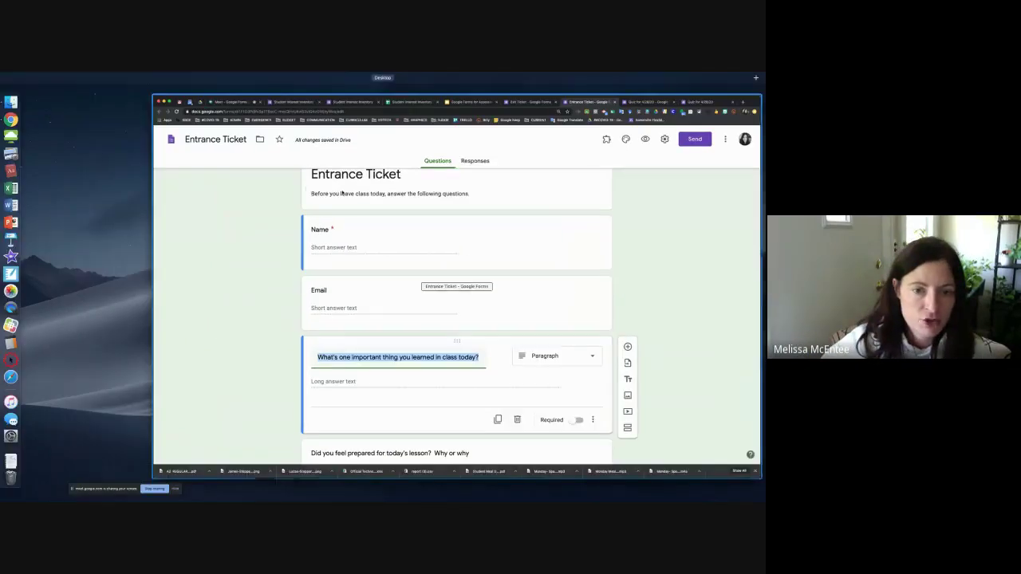
Step: Replace "you leave class" with "we begin" in the Entrance Ticket form's description
{"action": "left_click", "coordinate": [296, 191]}
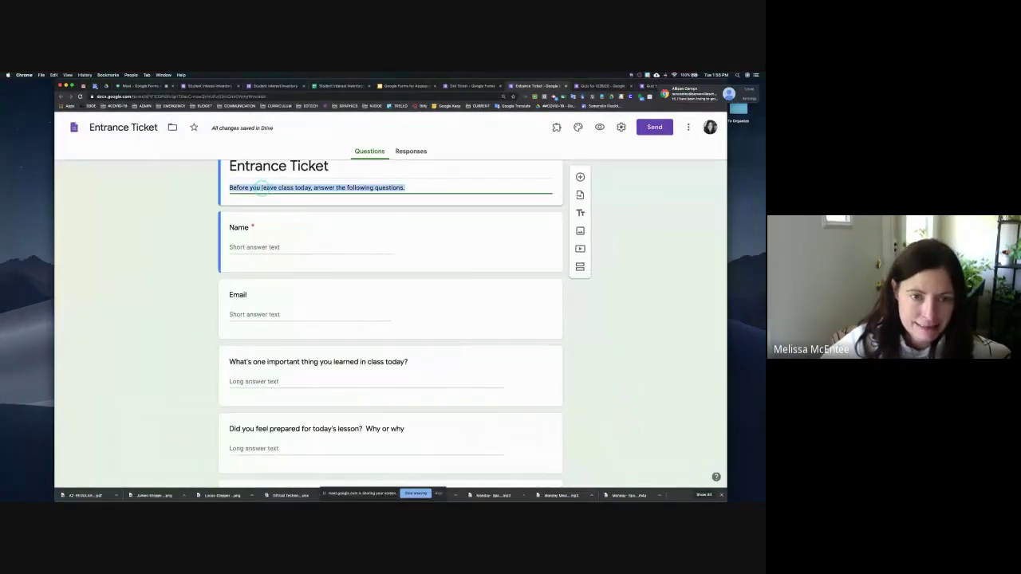
{"action": "left_click", "coordinate": [296, 191]}
{"action": "left_click_drag", "start_coordinate": [249, 188], "coordinate": [294, 190]}
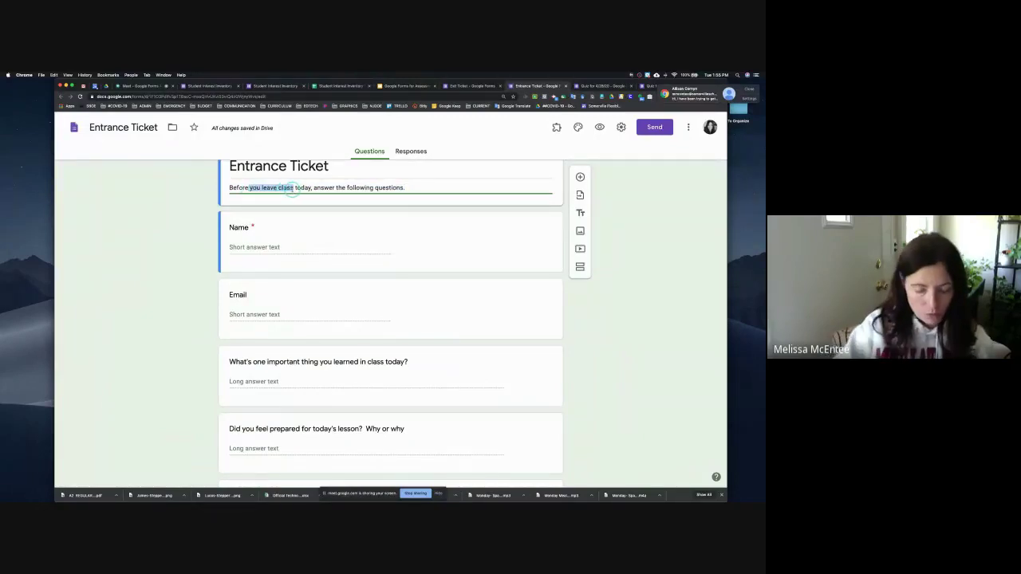
{"action": "key", "text": "BackSpace"}
{"action": "type", "text": "we ben"}
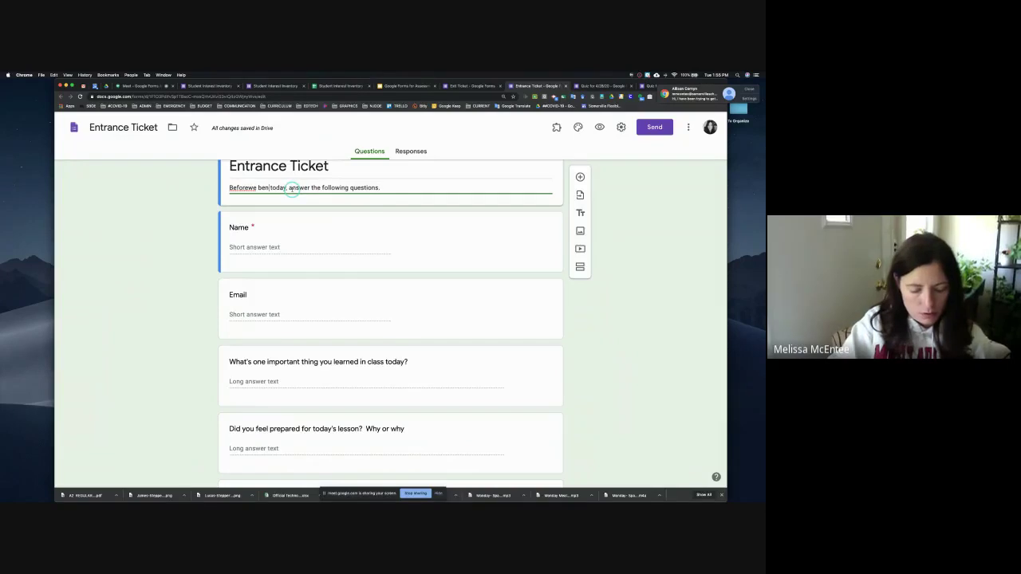
{"action": "key", "text": "BackSpace"}
{"action": "type", "text": "gin "}
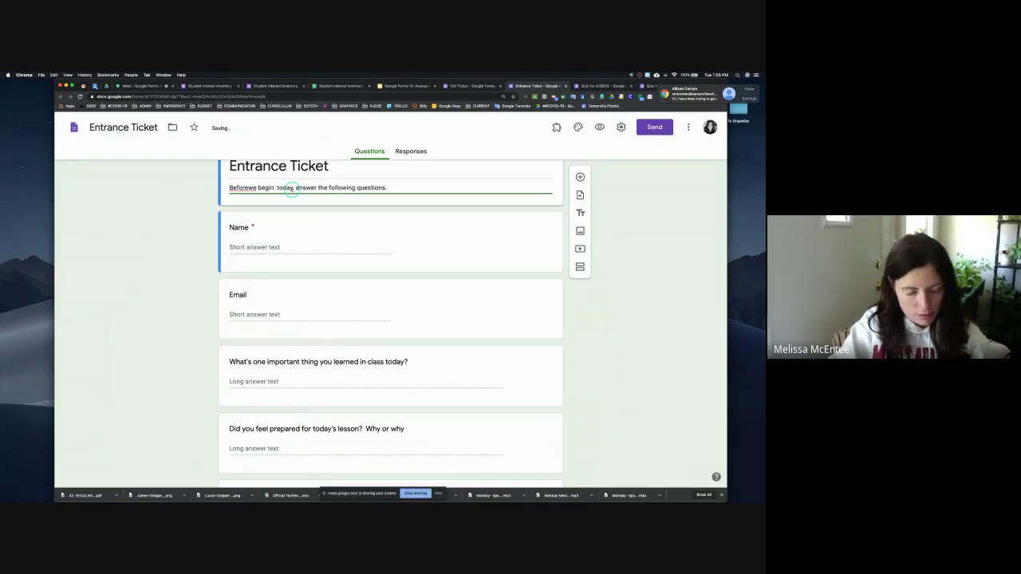
{"action": "type", "text": "class in"}
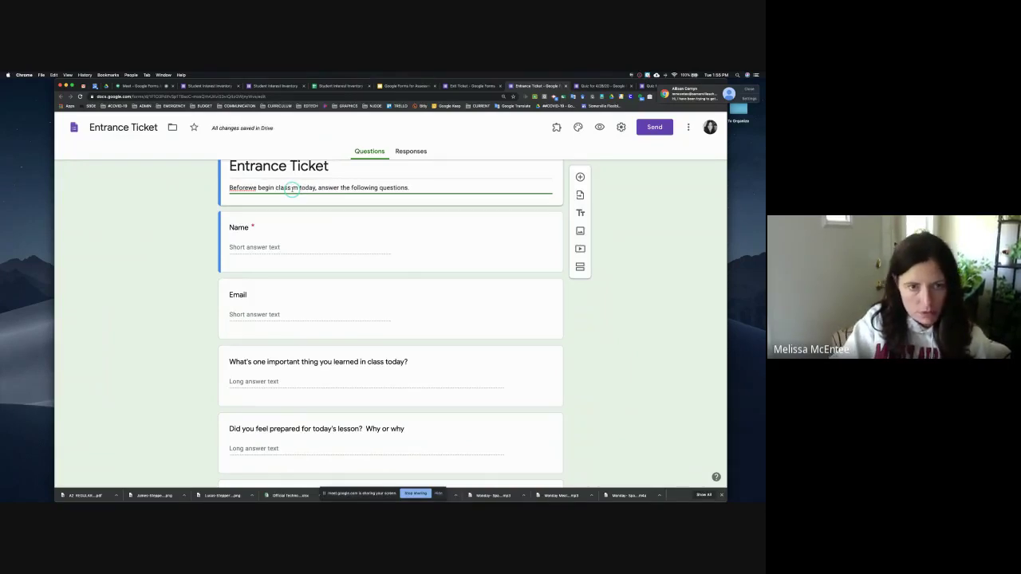
{"action": "key", "text": "BackSpace"}
{"action": "key", "text": "BackSpace"}
{"action": "key", "text": "BackSpace"}
{"action": "key", "text": "BackSpace"}
{"action": "key", "text": "BackSpace"}
{"action": "key", "text": "BackSpace"}
{"action": "key", "text": "BackSpace"}
{"action": "key", "text": "BackSpace"}
Step: Edit the Entrance Ticket description to read "Before we begin office hours next week, answer the following questions."
{"action": "type", "text": "offi"}
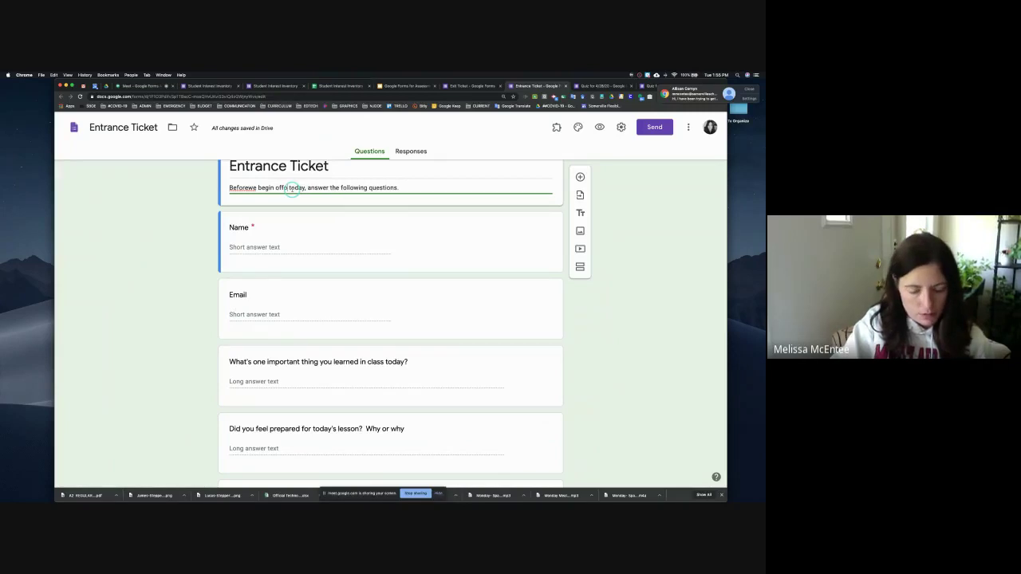
{"action": "type", "text": "ce hours"}
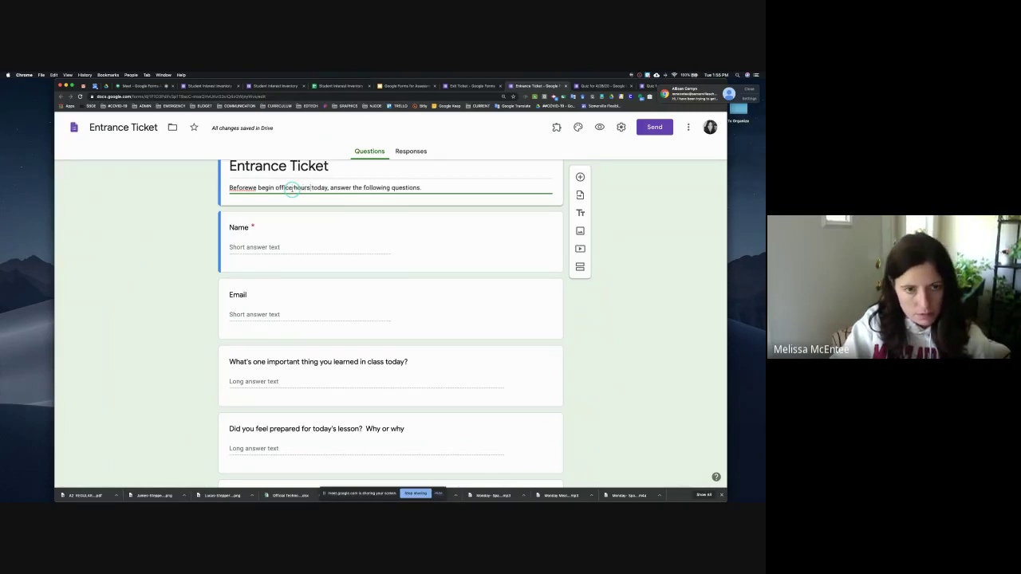
{"action": "type", "text": " next"}
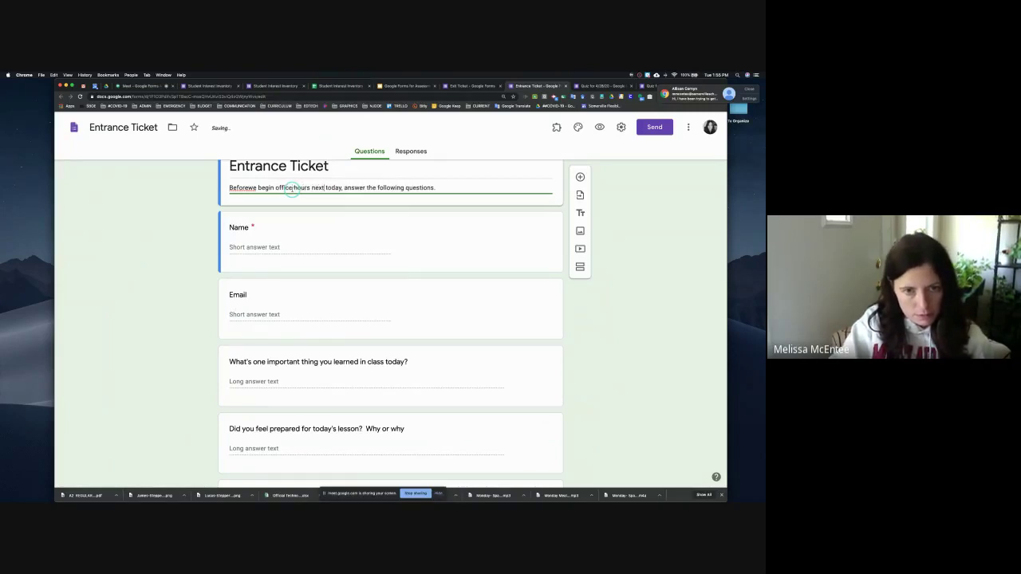
{"action": "type", "text": " week"}
{"action": "key", "text": "Delete"}
{"action": "key", "text": "Delete"}
{"action": "key", "text": "Delete"}
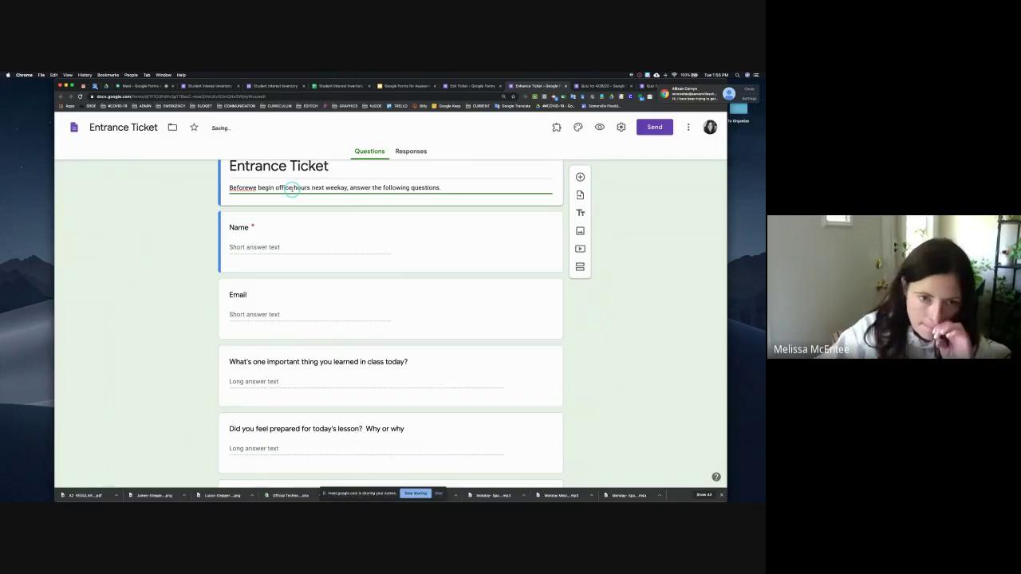
{"action": "key", "text": "Delete"}
{"action": "key", "text": "Delete"}
{"action": "key", "text": "Delete"}
{"action": "left_click", "coordinate": [248, 187]}
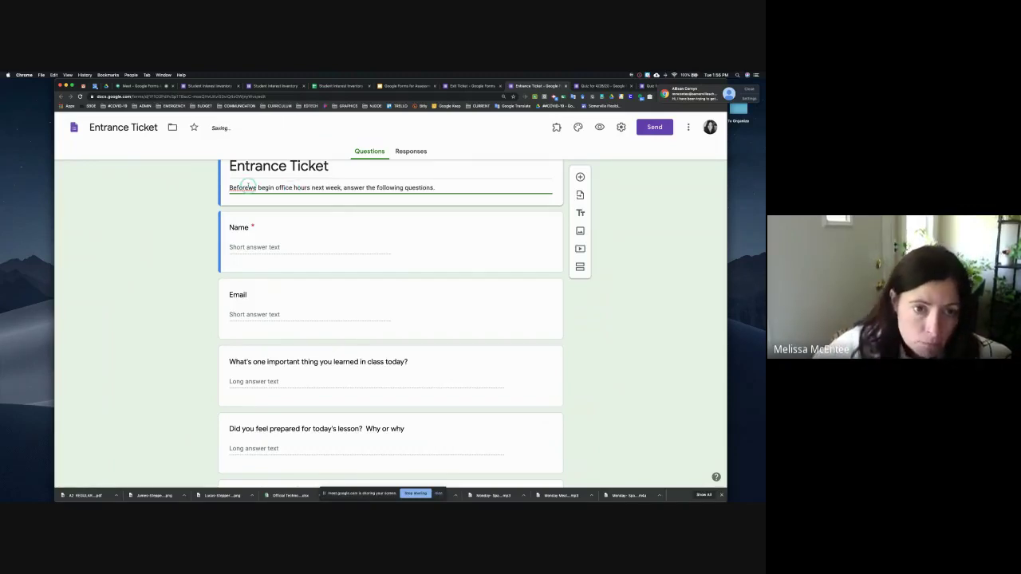
{"action": "left_click", "coordinate": [186, 191]}
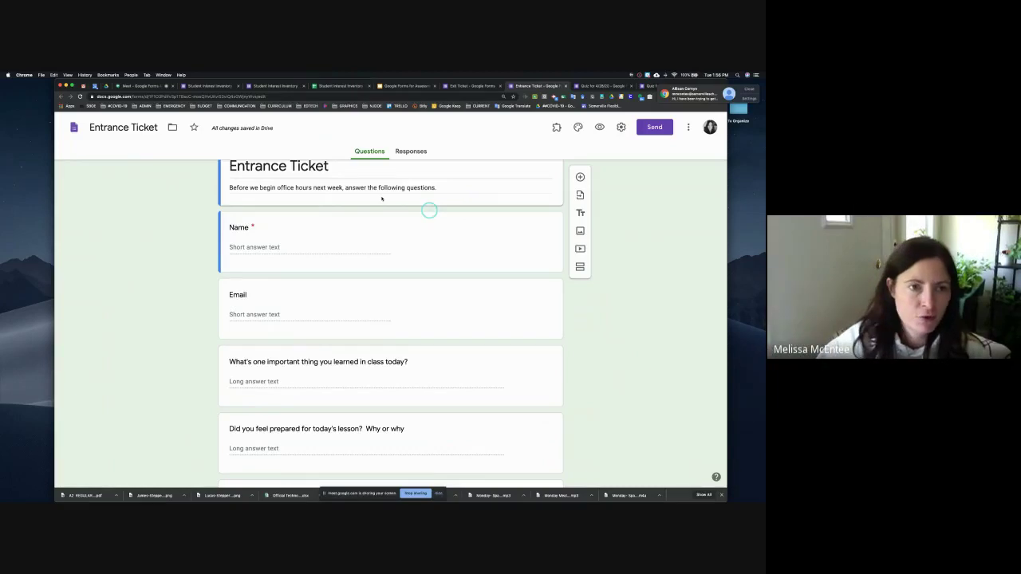
Step: Switch to the "Google Forms for Assessment: Beginner" presentation to review its Agenda slide
{"action": "left_click", "coordinate": [142, 85]}
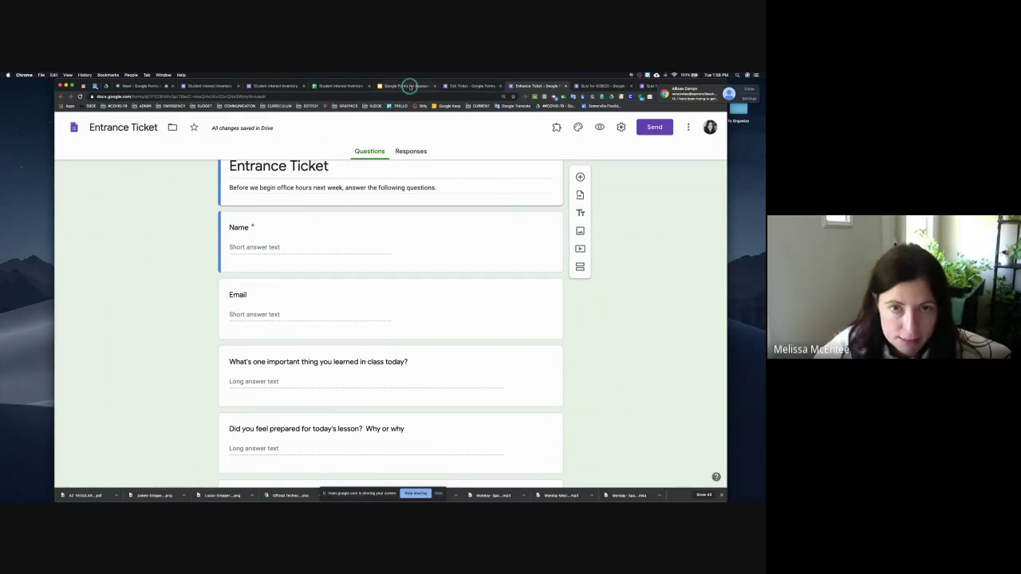
{"action": "left_click", "coordinate": [407, 85]}
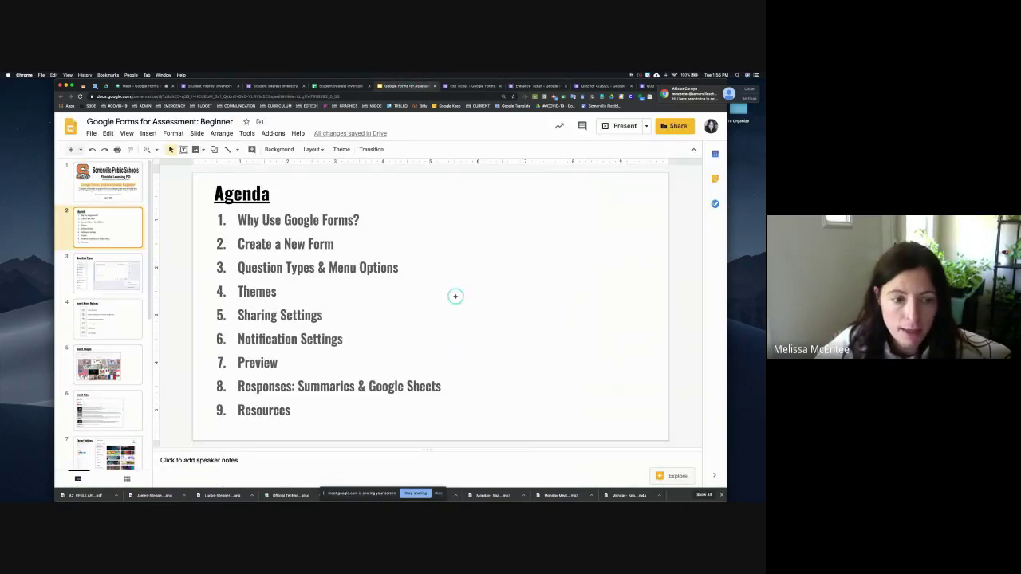
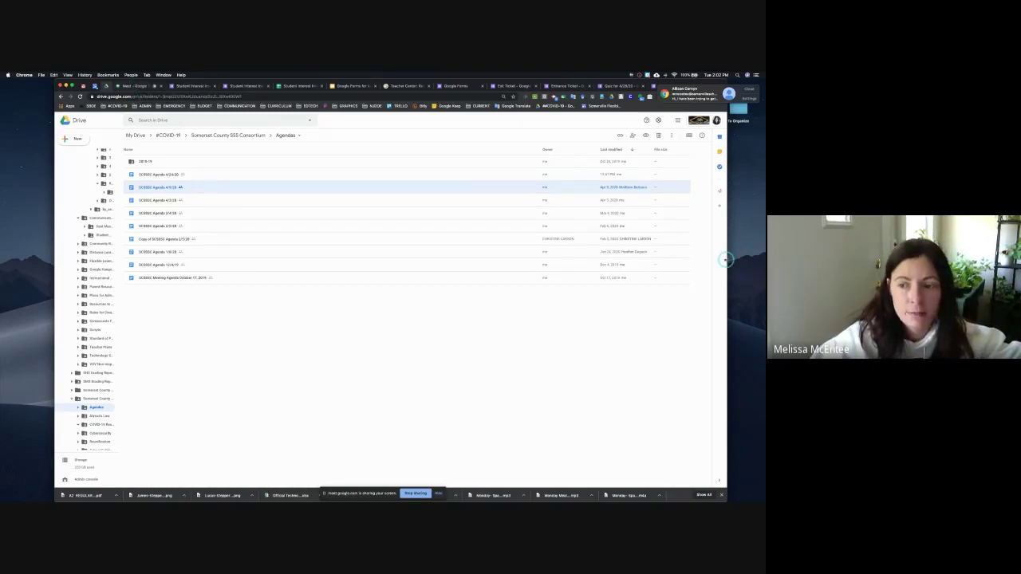
Step: Narrow the browser window and switch to the Google Meet call to read its chat messages
{"action": "left_click_drag", "start_coordinate": [725, 259], "coordinate": [672, 258]}
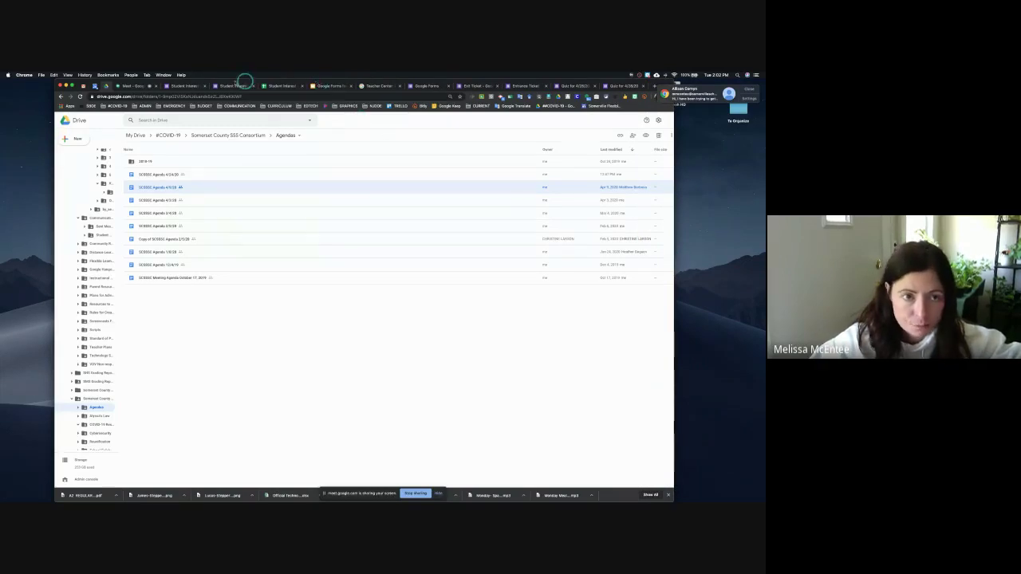
{"action": "left_click", "coordinate": [129, 85]}
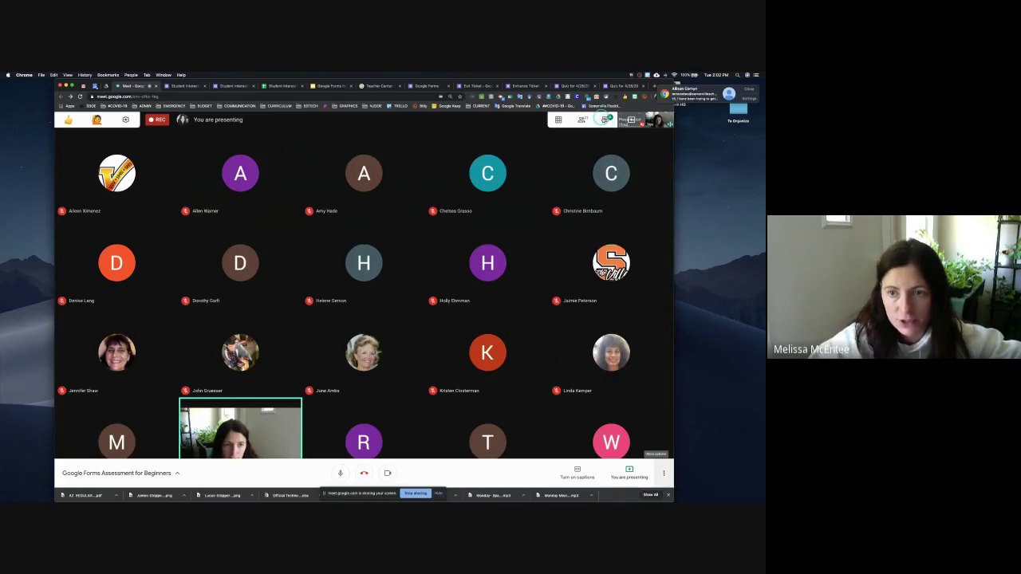
{"action": "left_click", "coordinate": [606, 120]}
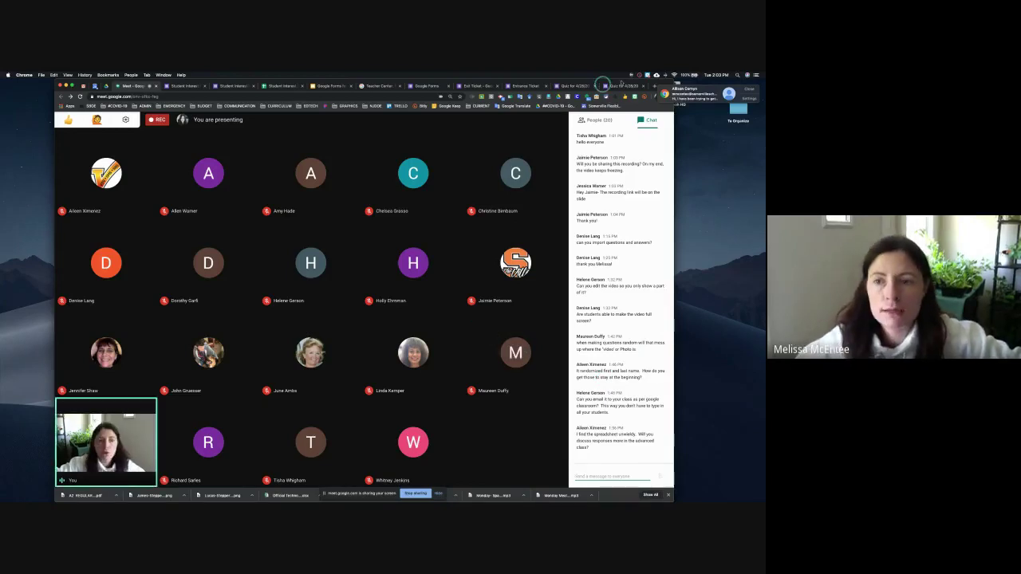
Step: Copy the shortened share link of the "Quiz for 4/28/20" form
{"action": "left_click", "coordinate": [655, 86]}
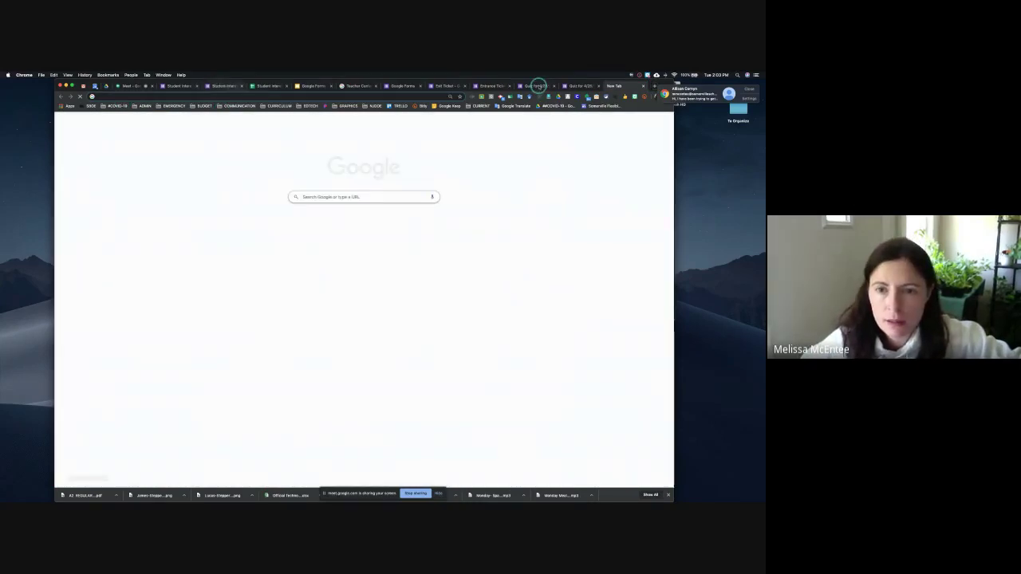
{"action": "left_click", "coordinate": [488, 85]}
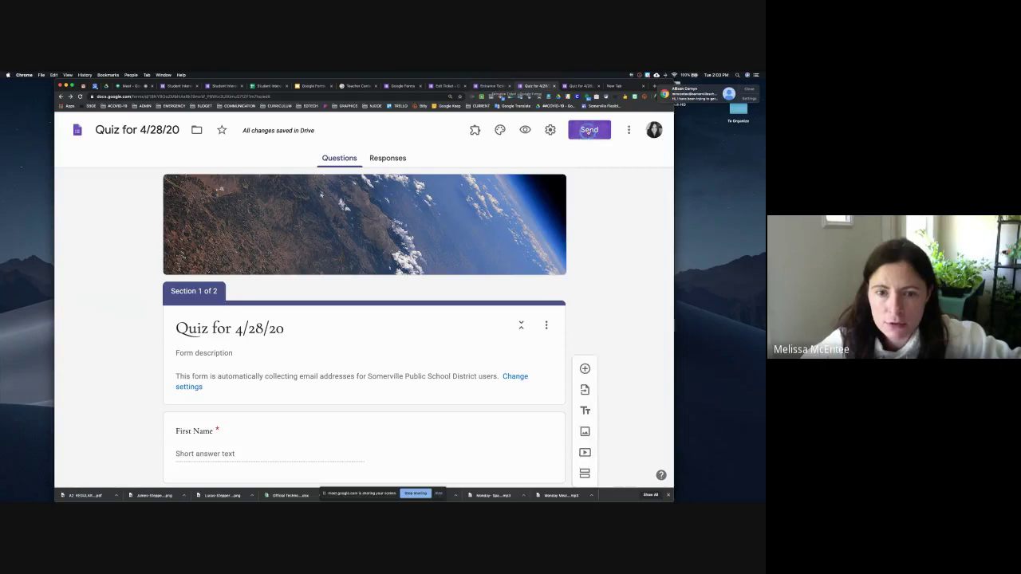
{"action": "left_click", "coordinate": [589, 130]}
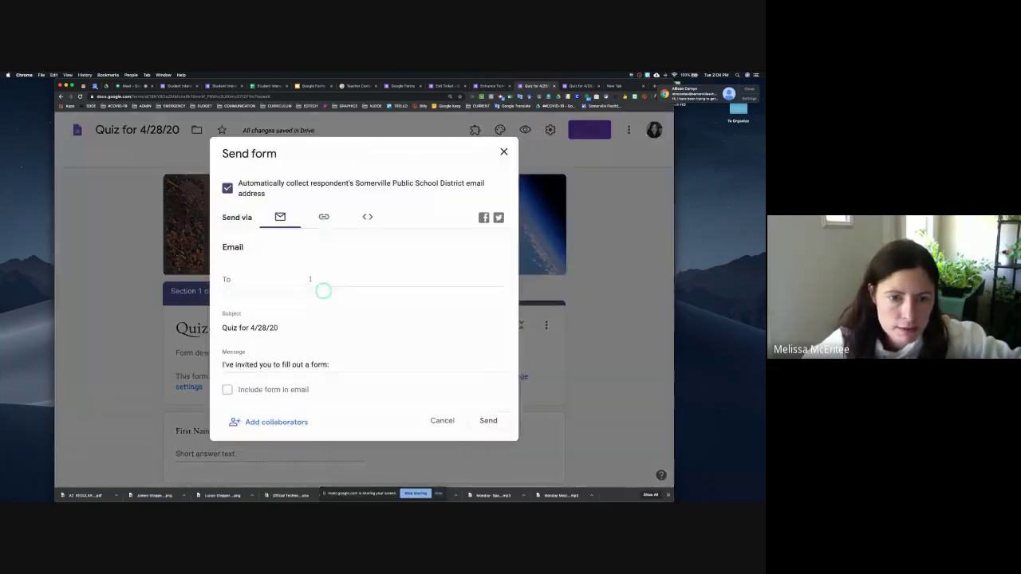
{"action": "left_click", "coordinate": [324, 216]}
{"action": "left_click", "coordinate": [227, 284]}
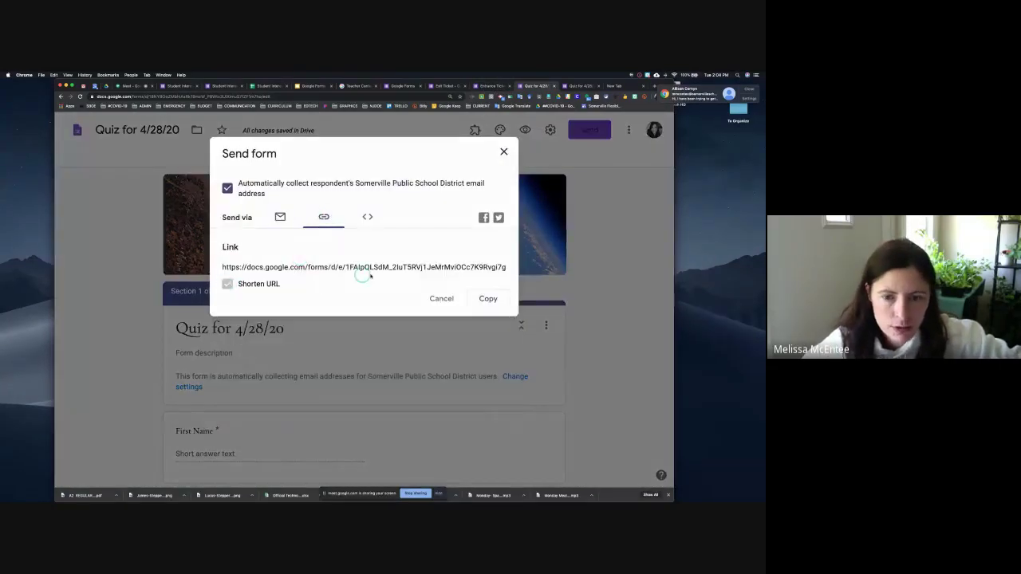
{"action": "left_click", "coordinate": [486, 303]}
{"action": "left_click", "coordinate": [487, 299]}
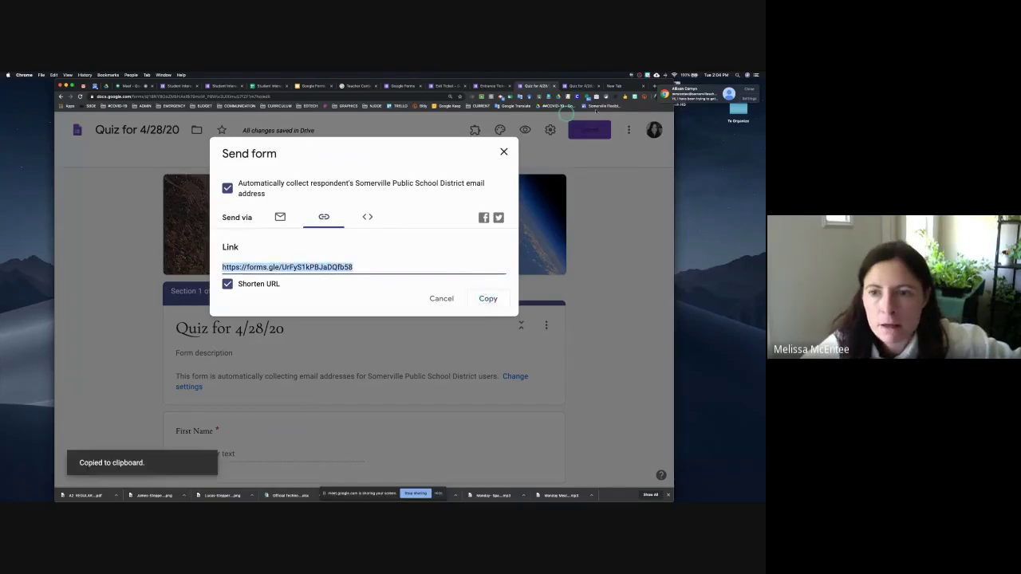
Step: Go to classroom.google.com in the new browser tab and open the P4 Bio class
{"action": "left_click", "coordinate": [613, 85]}
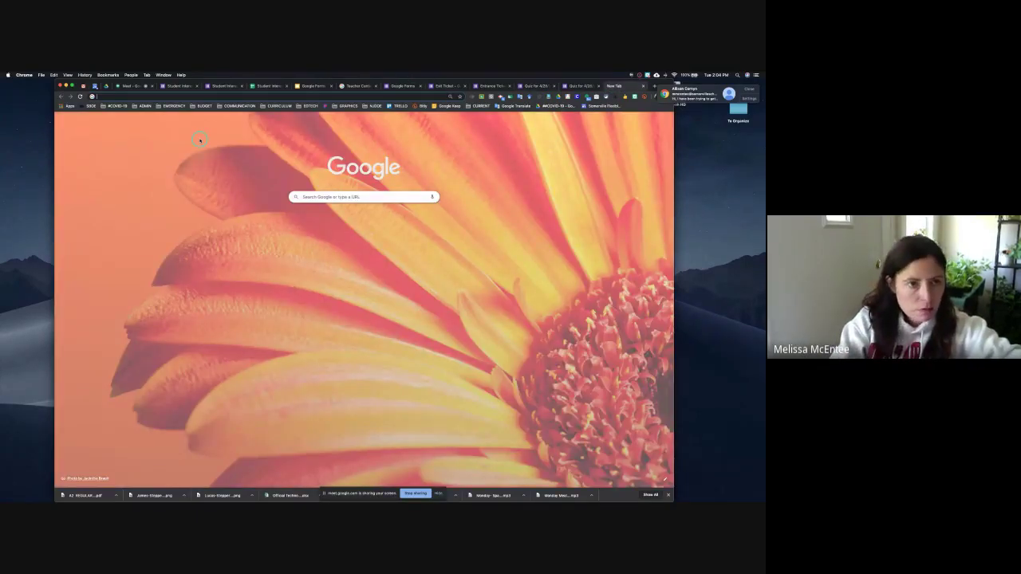
{"action": "type", "text": "classroom.google.com"}
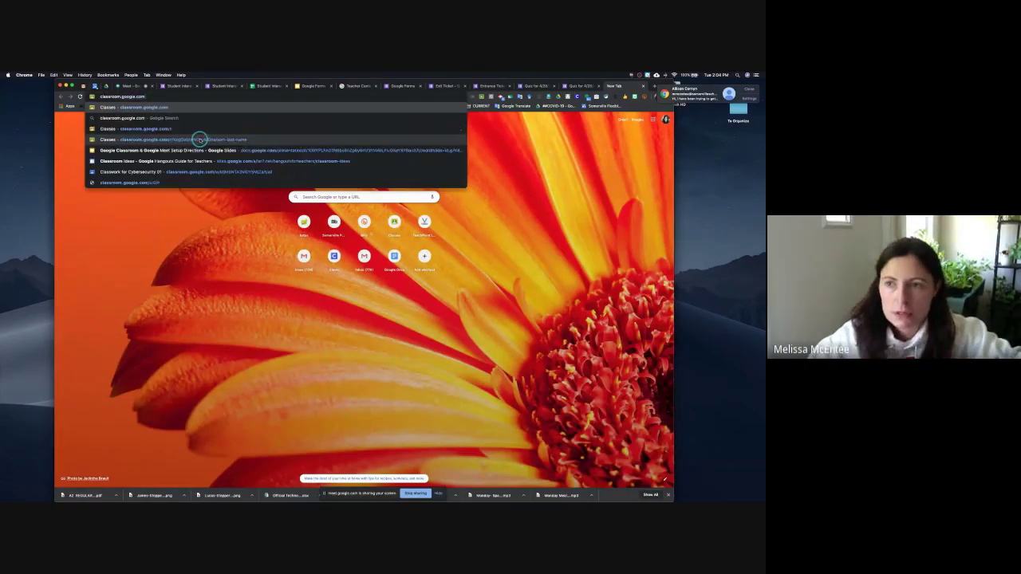
{"action": "key", "text": "Return"}
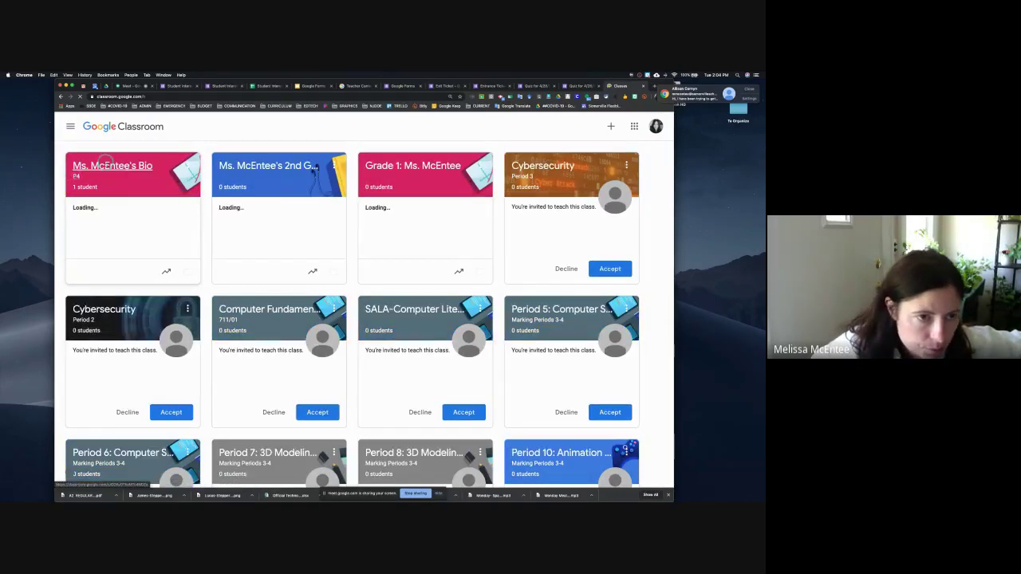
{"action": "left_click", "coordinate": [106, 166]}
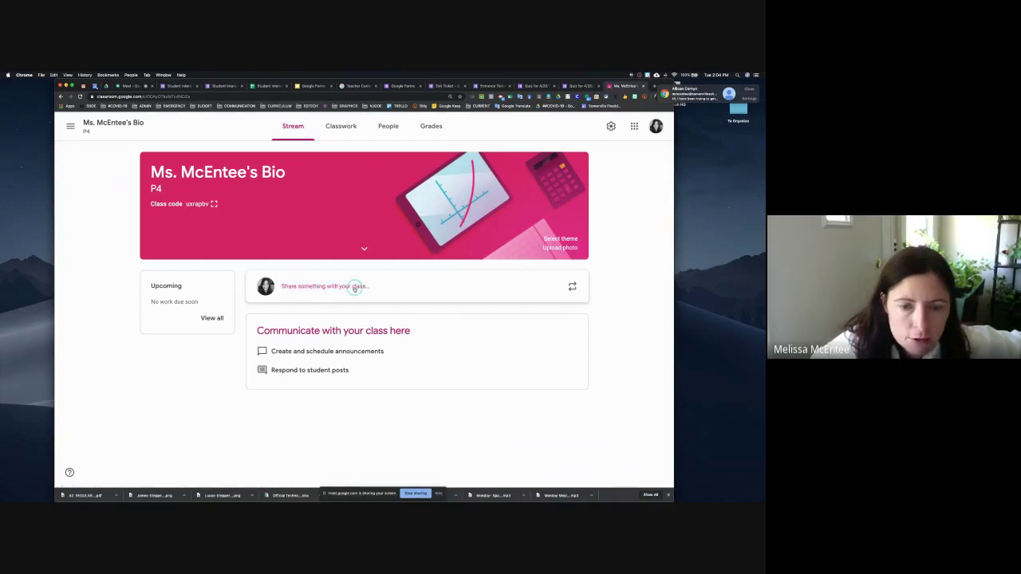
Step: Write a class announcement reading "Please complete this assessment by..." with the copied quiz link on the line below
{"action": "left_click", "coordinate": [356, 288]}
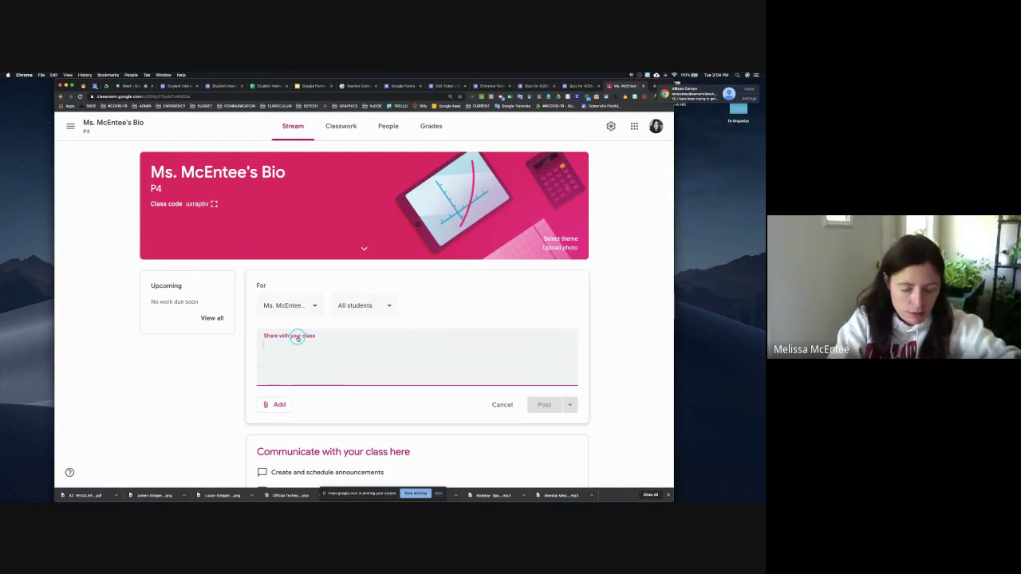
{"action": "type", "text": "Please "}
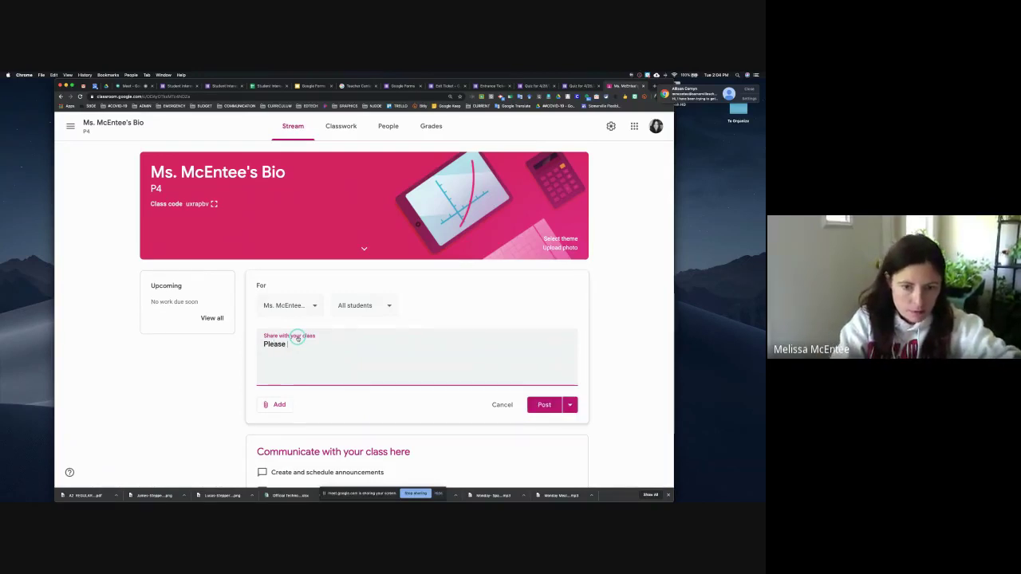
{"action": "type", "text": "complete thi"}
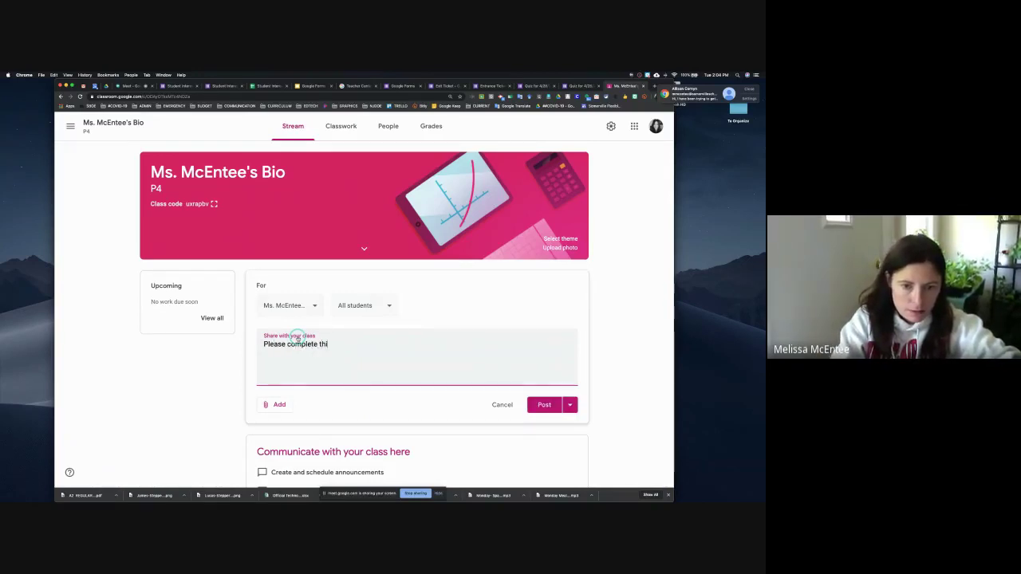
{"action": "type", "text": "s assess"}
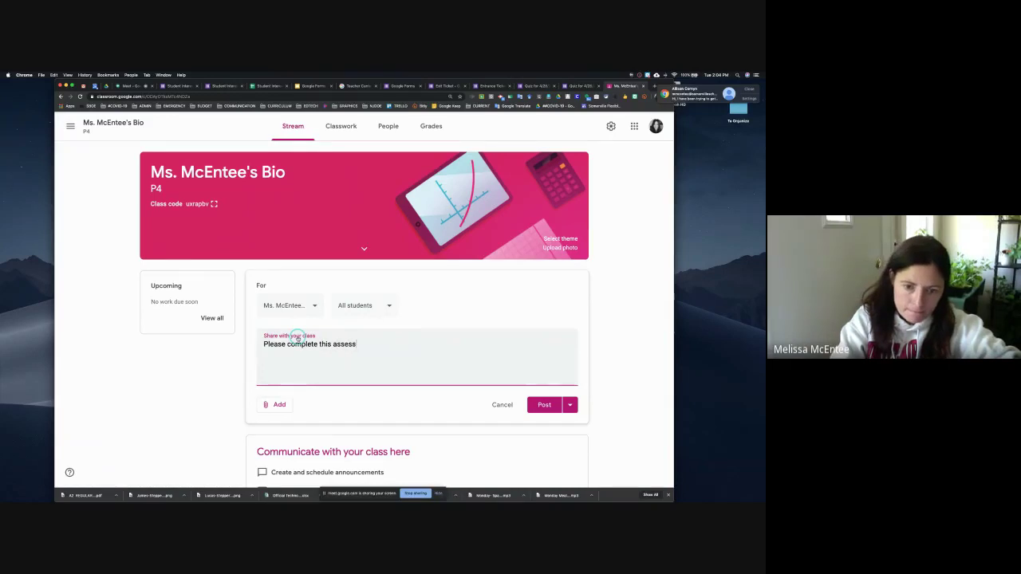
{"action": "type", "text": "ment by."}
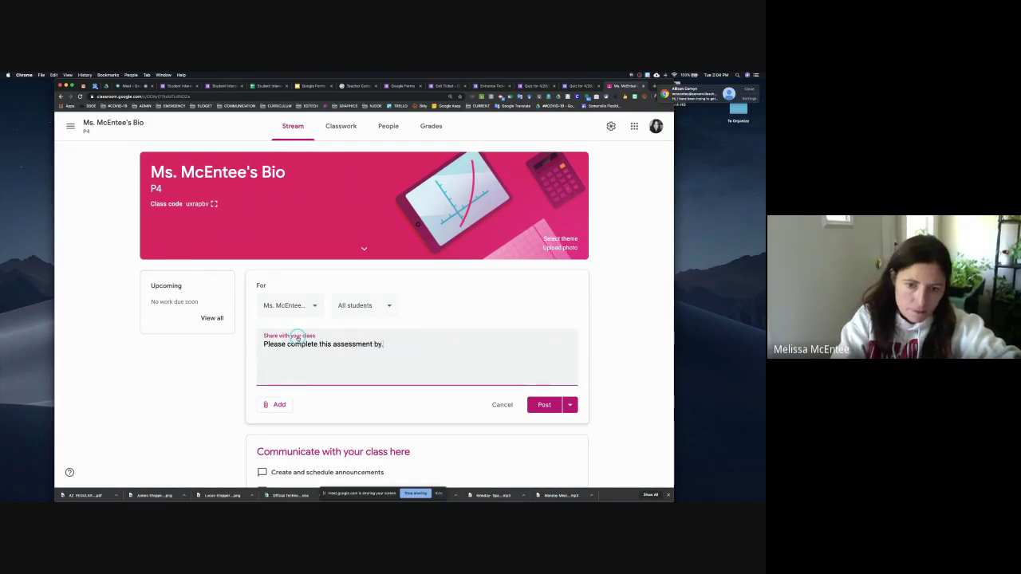
{"action": "type", "text": ".."}
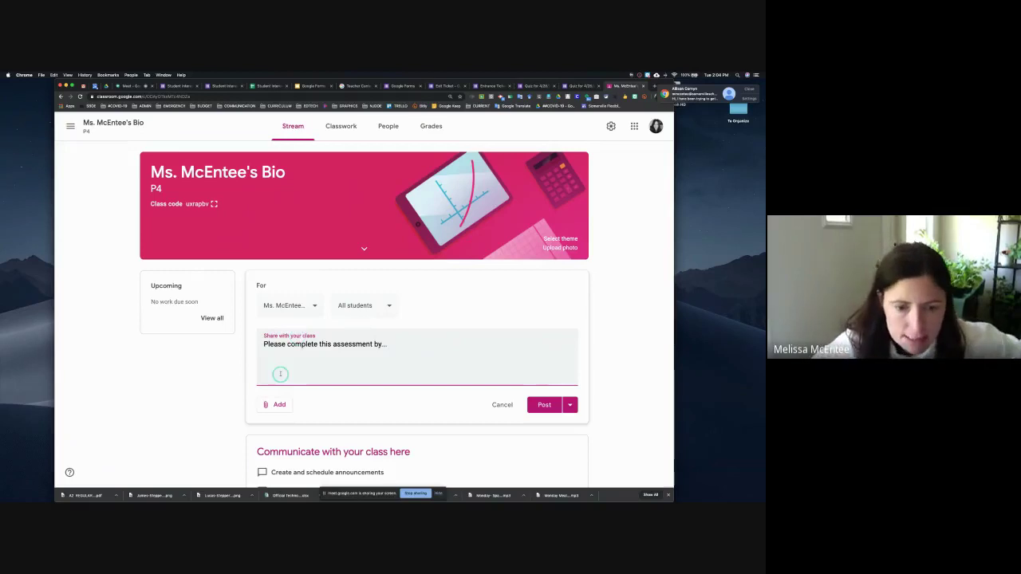
{"action": "key", "text": "Return"}
{"action": "key", "text": "super+v"}
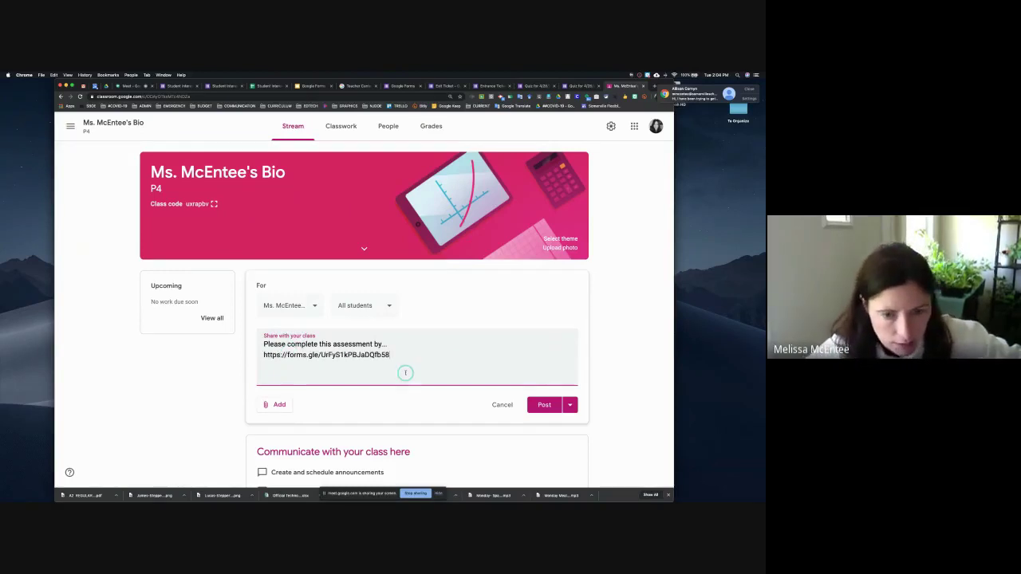
Step: Attach the shortened quiz link to the announcement and post it to all students
{"action": "left_click", "coordinate": [280, 405]}
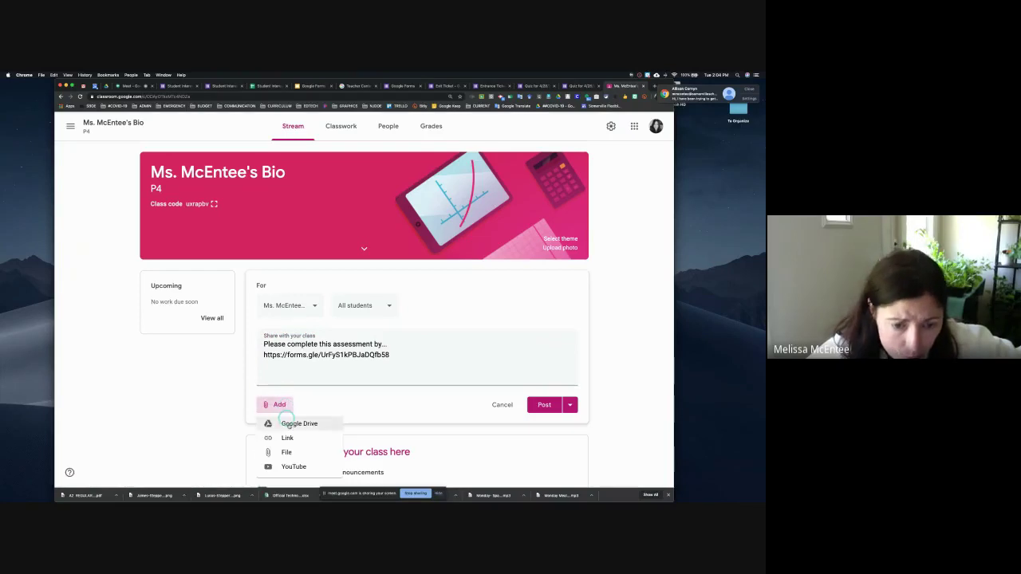
{"action": "left_click", "coordinate": [303, 438]}
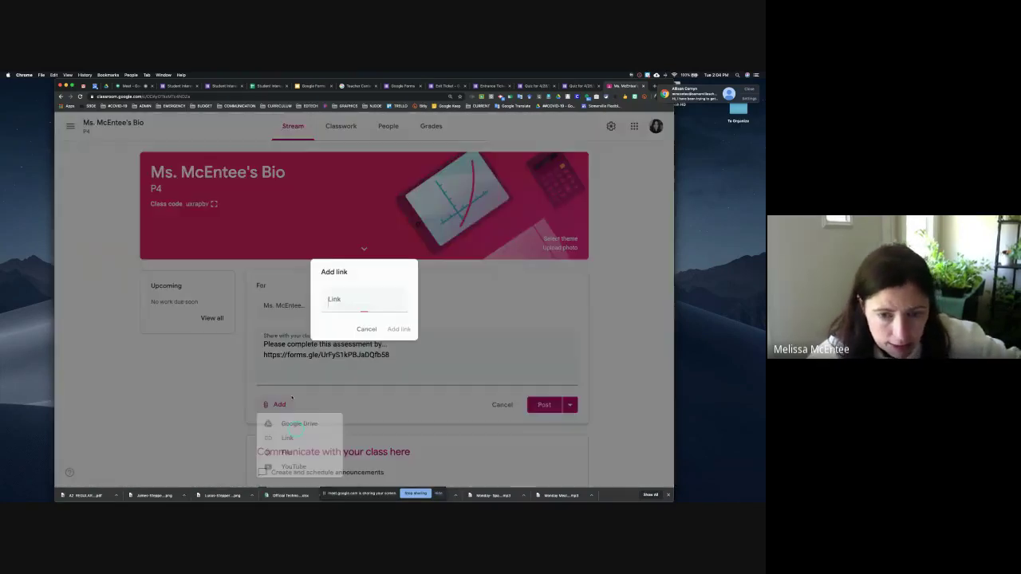
{"action": "type", "text": "https://forms.gle/UrFyS1kPBJaDQfb58"}
{"action": "left_click", "coordinate": [400, 329]}
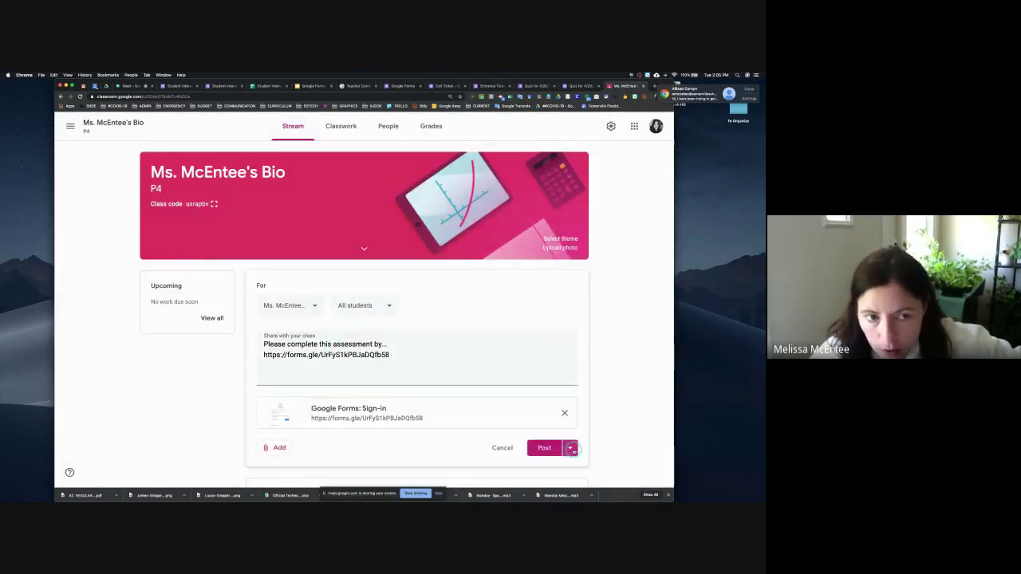
{"action": "left_click", "coordinate": [544, 448]}
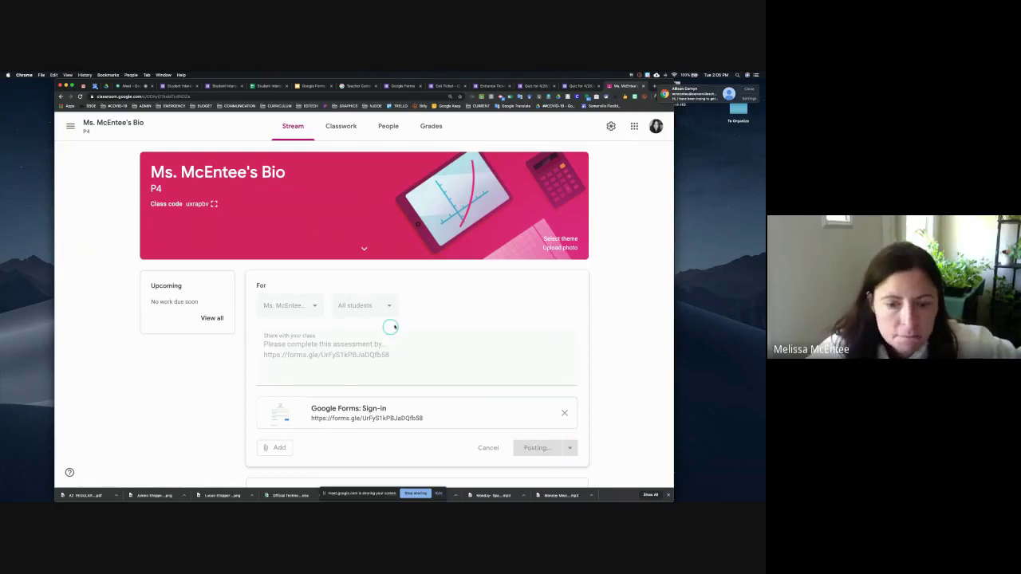
Step: Create a new classwork assignment in the P4 Bio class titled "Ch 1 Quiz"
{"action": "left_click", "coordinate": [341, 126]}
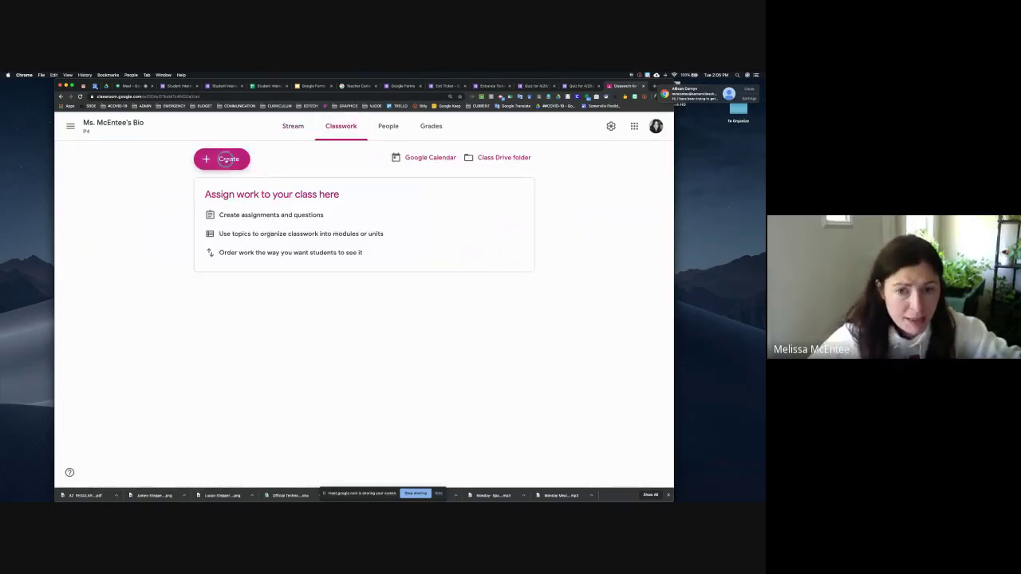
{"action": "left_click", "coordinate": [224, 160]}
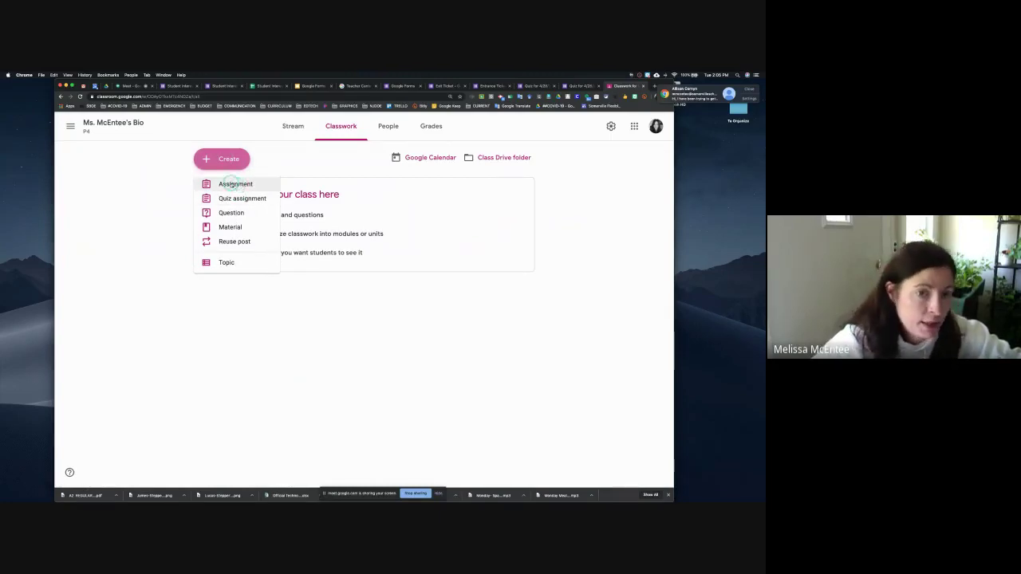
{"action": "left_click", "coordinate": [236, 185]}
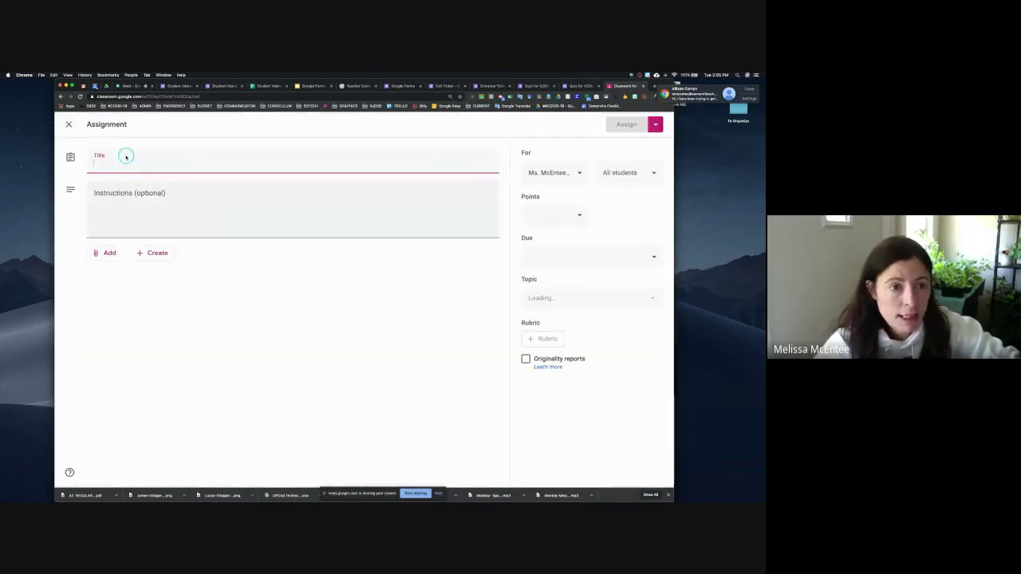
{"action": "type", "text": "Ch"}
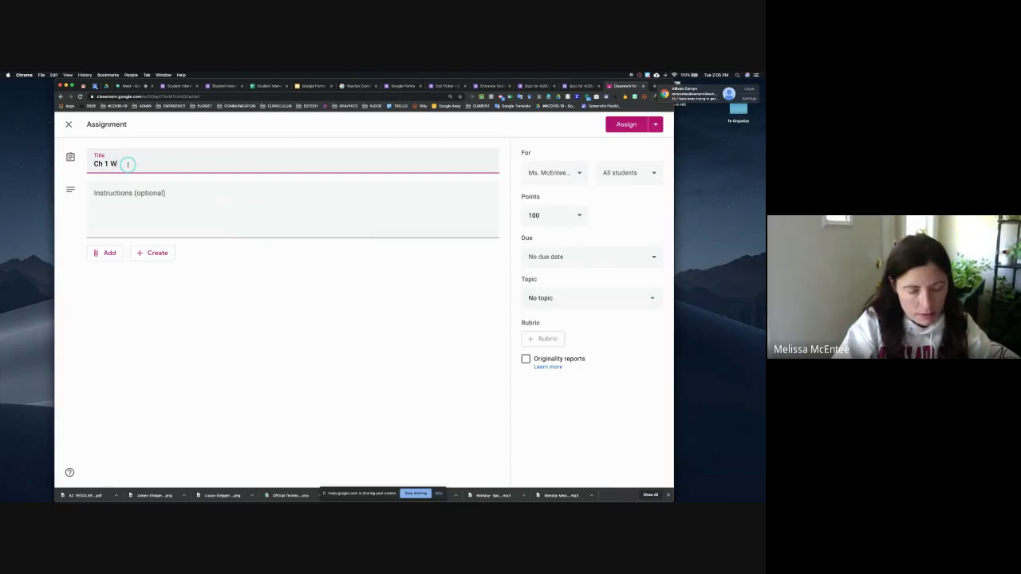
{"action": "type", "text": " 1"}
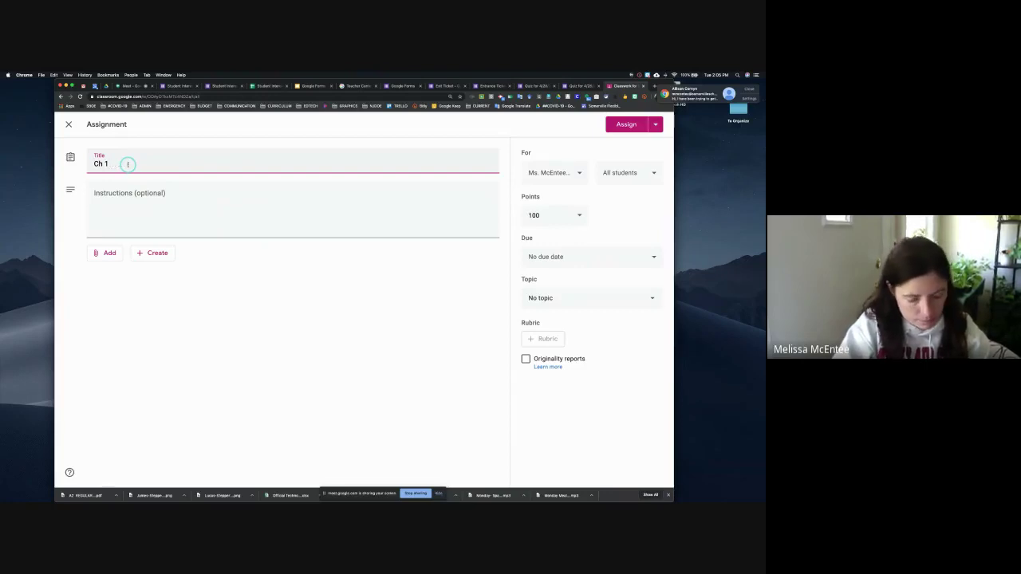
{"action": "type", "text": " Quiz"}
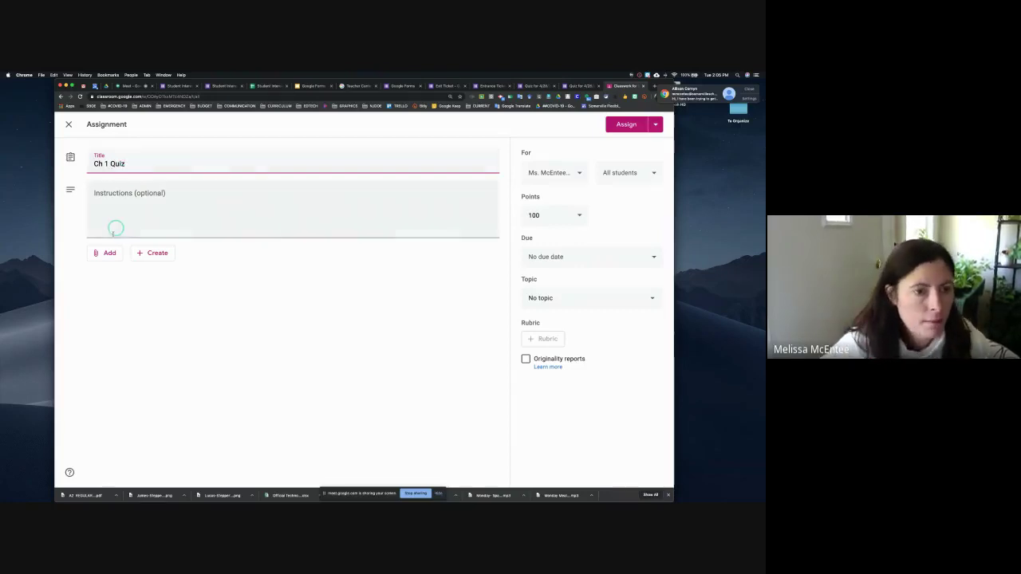
{"action": "left_click", "coordinate": [104, 200]}
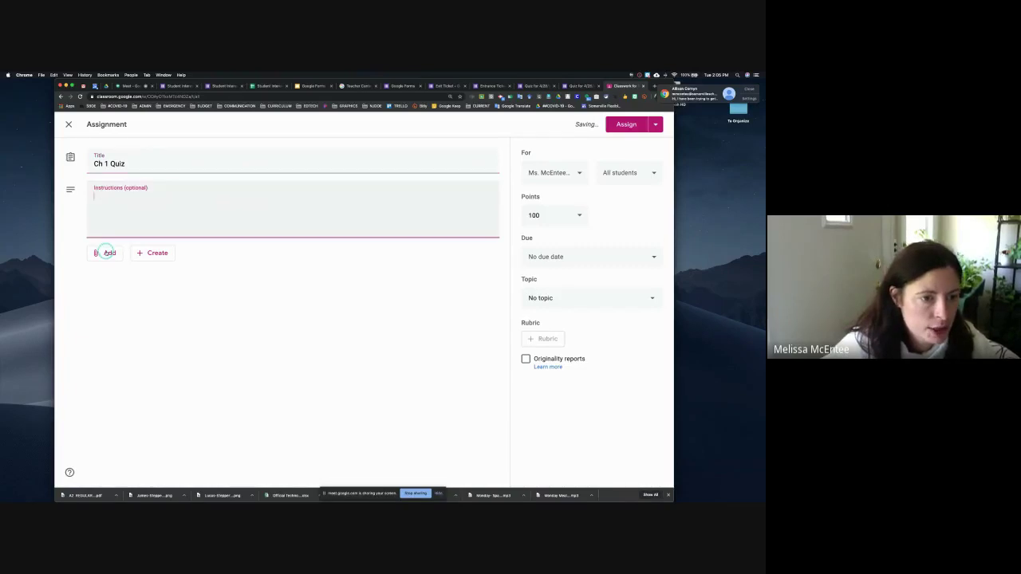
{"action": "left_click", "coordinate": [105, 253]}
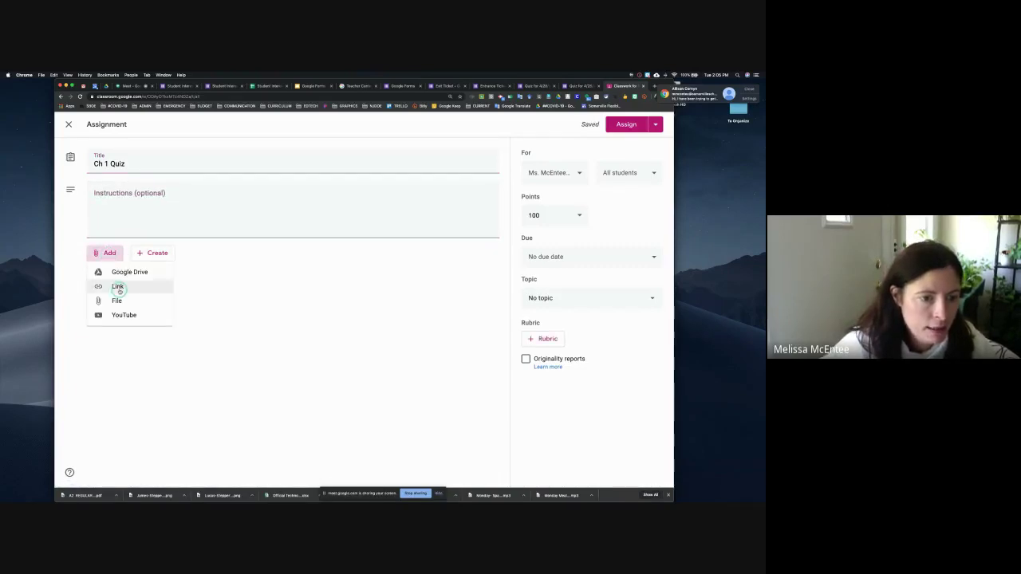
{"action": "left_click", "coordinate": [118, 289]}
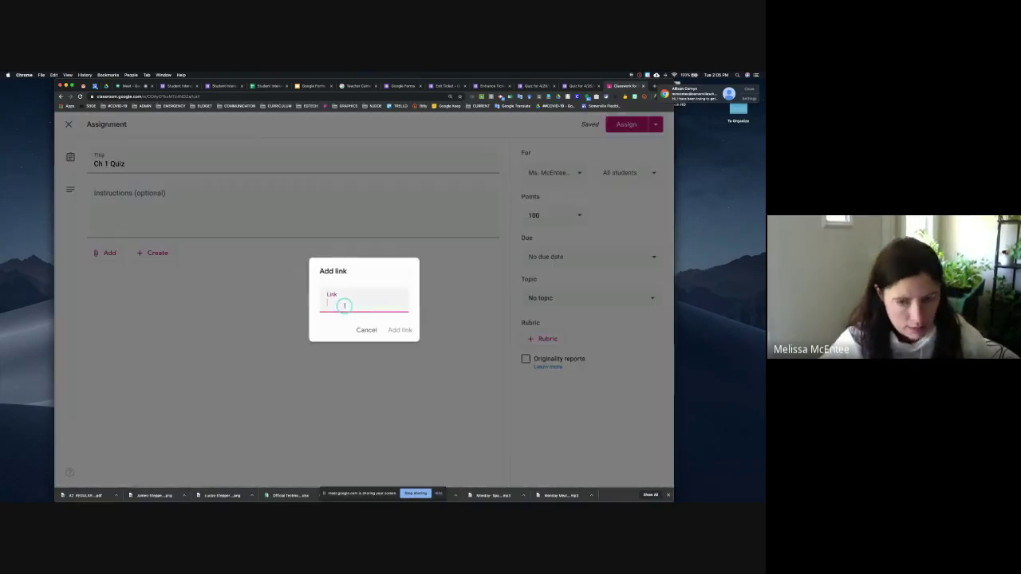
{"action": "type", "text": "https://forms.gle/UrFyS1kPBJaDQfb58"}
{"action": "left_click", "coordinate": [400, 330]}
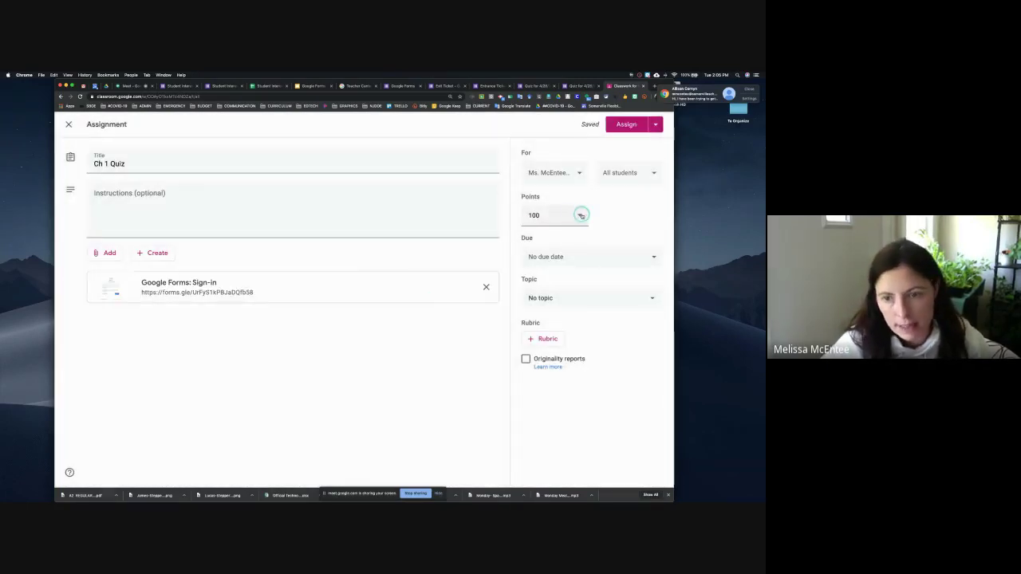
Step: Set the assignment's due date to Monday, May 4, 2020
{"action": "left_click", "coordinate": [550, 256]}
{"action": "left_click", "coordinate": [565, 292]}
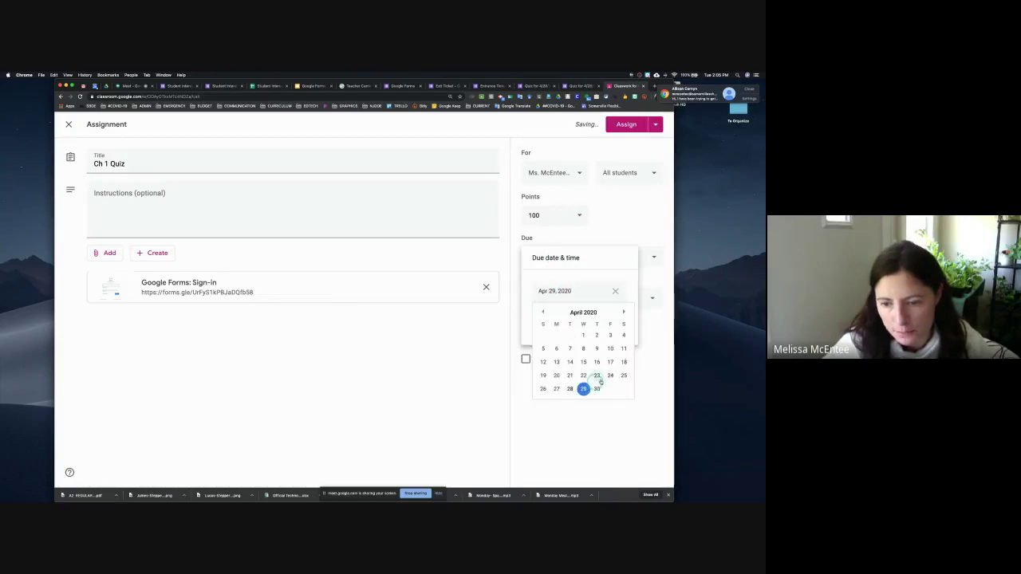
{"action": "left_click", "coordinate": [624, 312]}
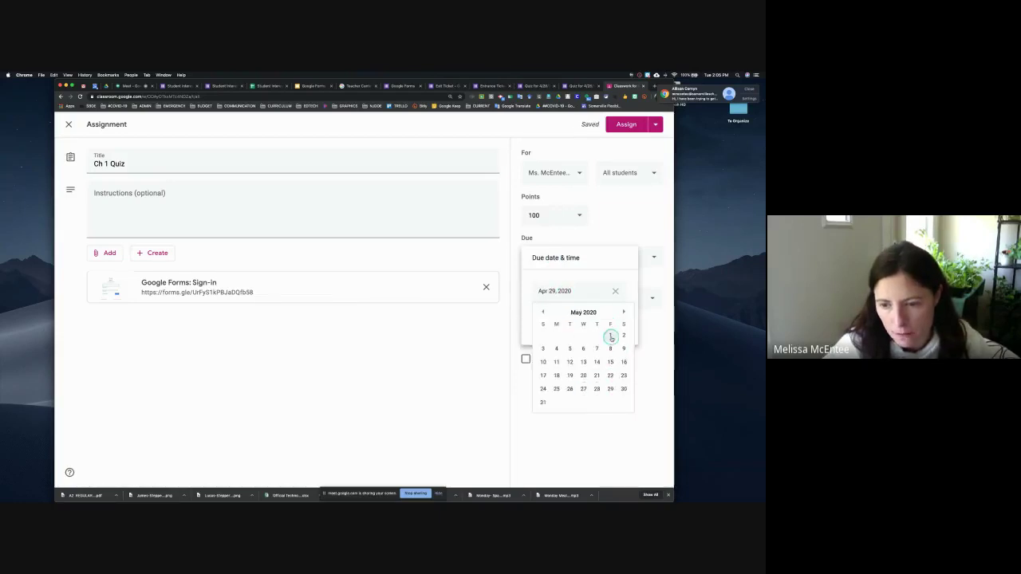
{"action": "left_click", "coordinate": [556, 349]}
{"action": "left_click", "coordinate": [614, 394]}
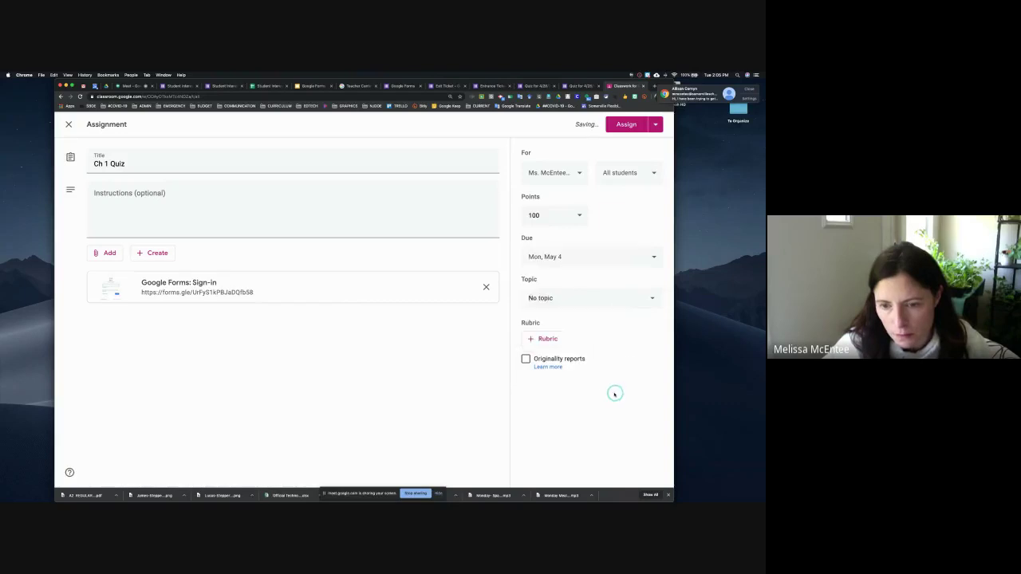
Step: Check the student recipients of the "Ch 1 Quiz" assignment and assign it to all students
{"action": "left_click", "coordinate": [627, 124]}
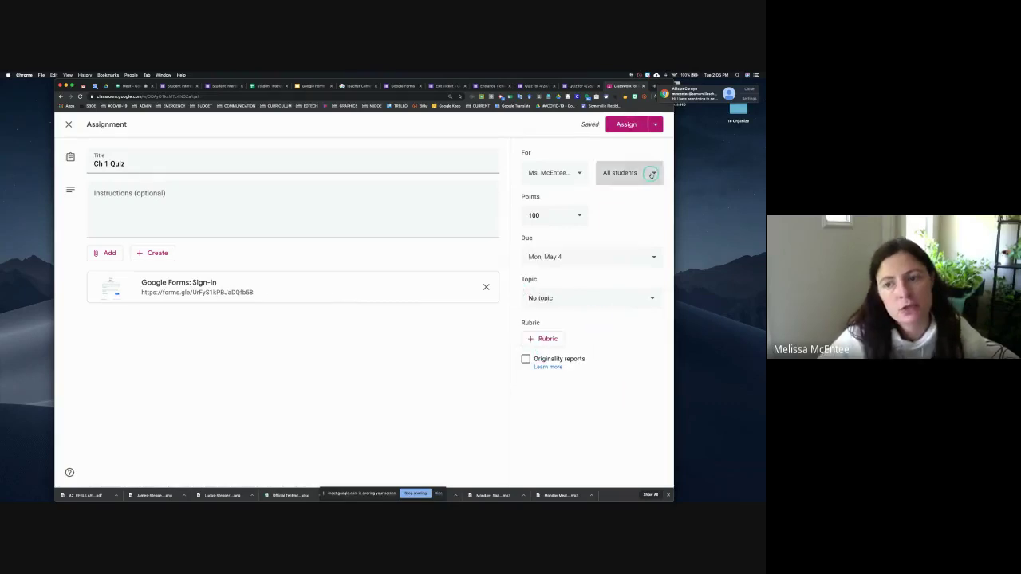
{"action": "left_click", "coordinate": [651, 174]}
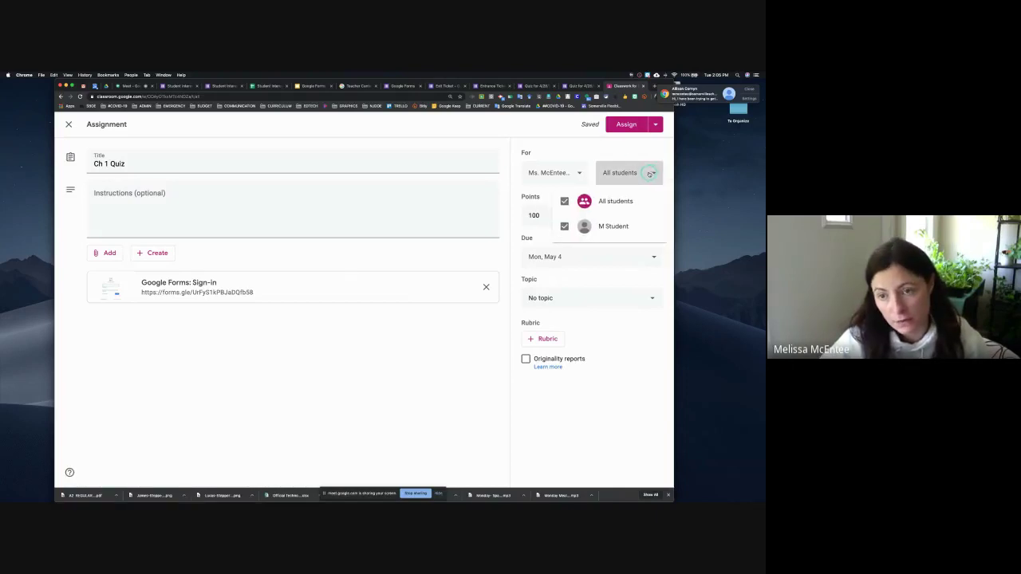
{"action": "left_click", "coordinate": [626, 124]}
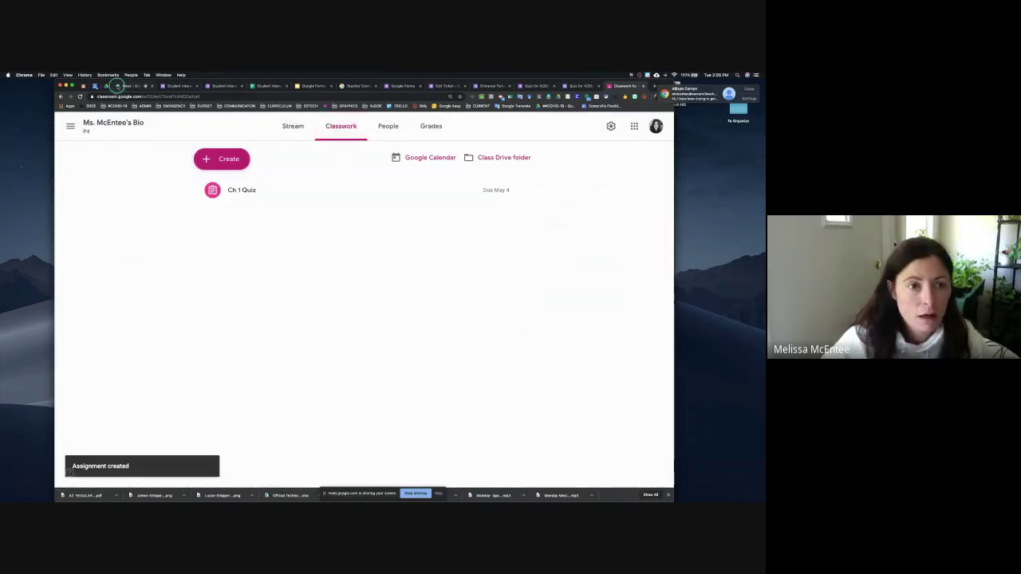
Step: Switch to the Google Meet call and read the latest chat messages from participants
{"action": "left_click", "coordinate": [122, 86]}
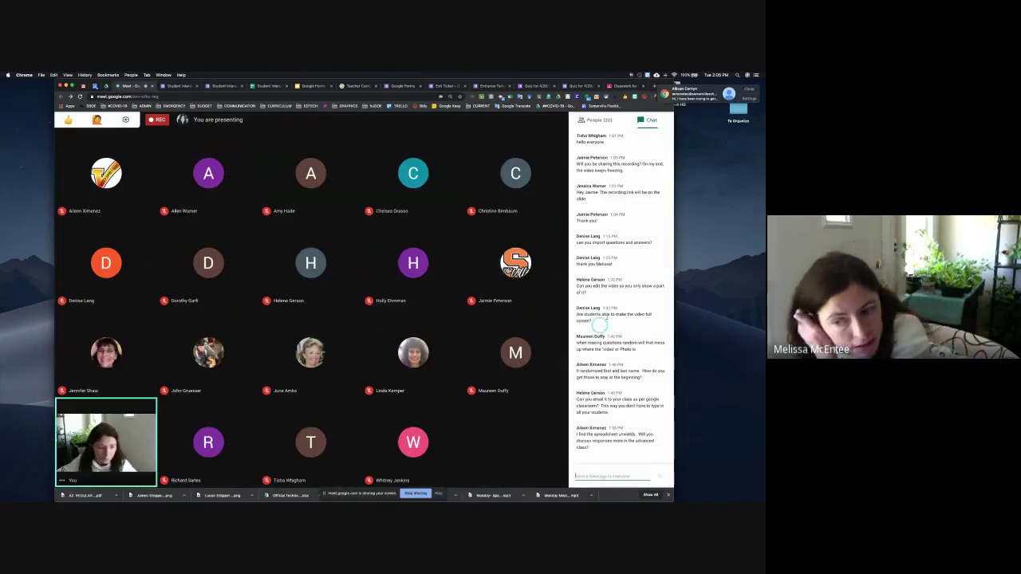
{"action": "scroll", "coordinate": [635, 372], "scroll_direction": "down", "scroll_amount": 1}
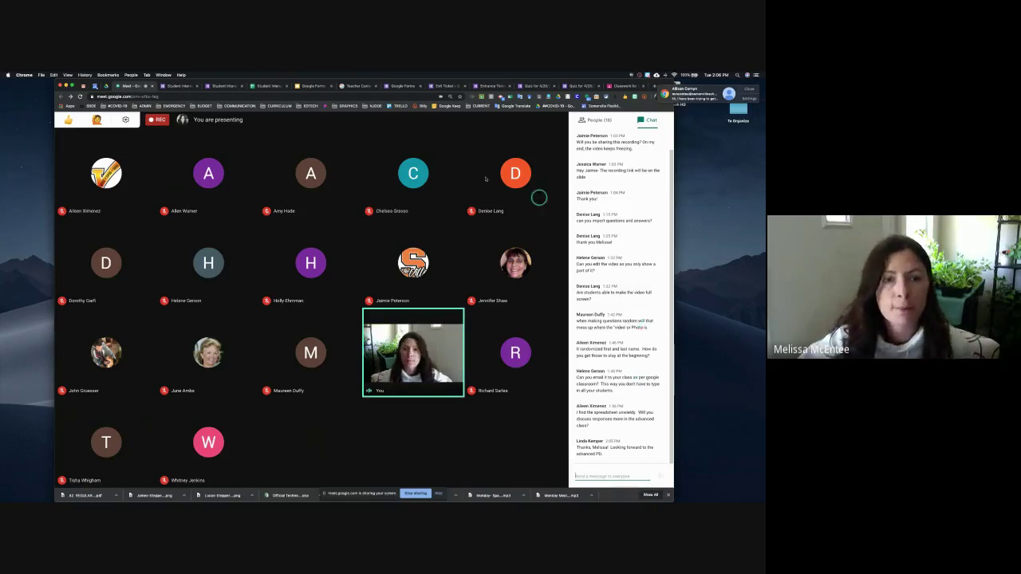
Step: Review the Student Interest Inventory response summary, highlighting the first answer about responsibilities outside of school, and return to its beginning
{"action": "left_click", "coordinate": [179, 86]}
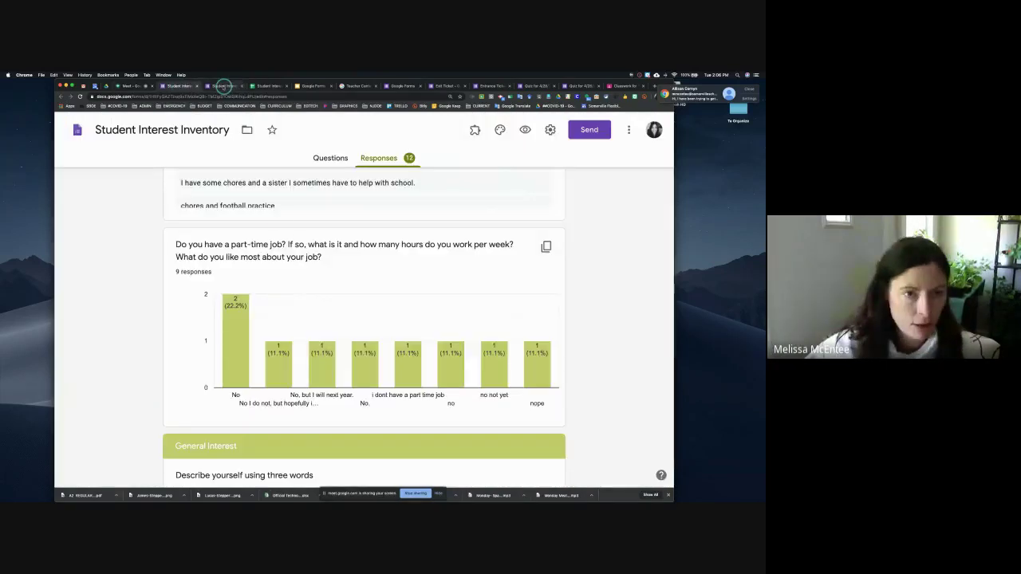
{"action": "scroll", "coordinate": [317, 255], "scroll_direction": "up", "scroll_amount": 2}
{"action": "scroll", "coordinate": [321, 303], "scroll_direction": "up", "scroll_amount": 3}
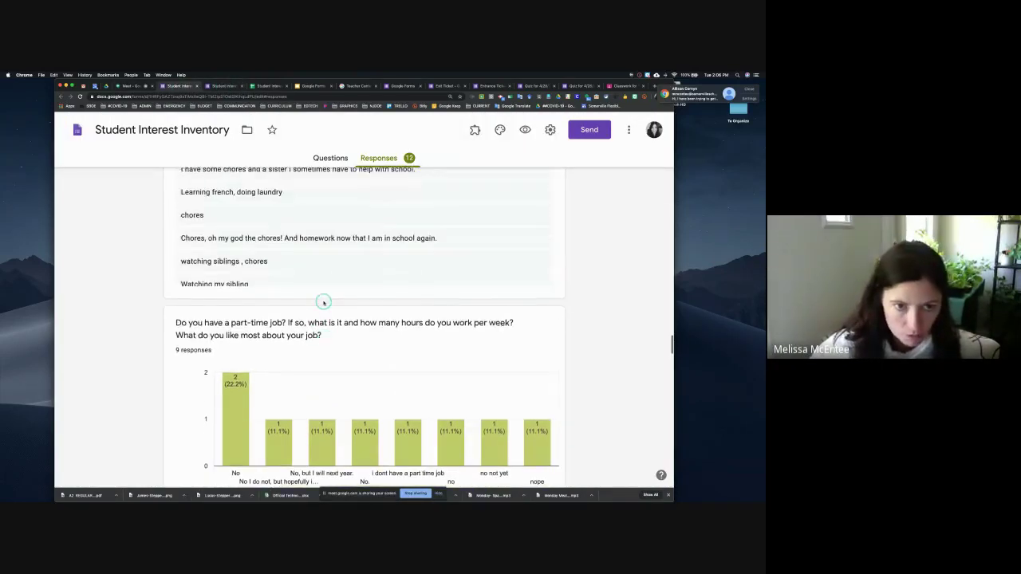
{"action": "scroll", "coordinate": [323, 305], "scroll_direction": "up", "scroll_amount": 2}
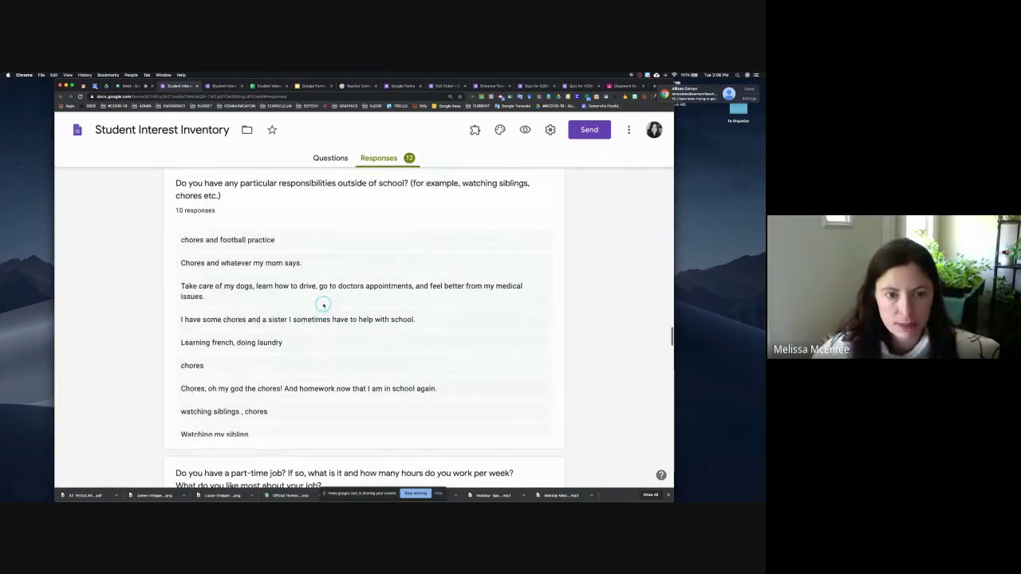
{"action": "scroll", "coordinate": [319, 232], "scroll_direction": "down", "scroll_amount": 1}
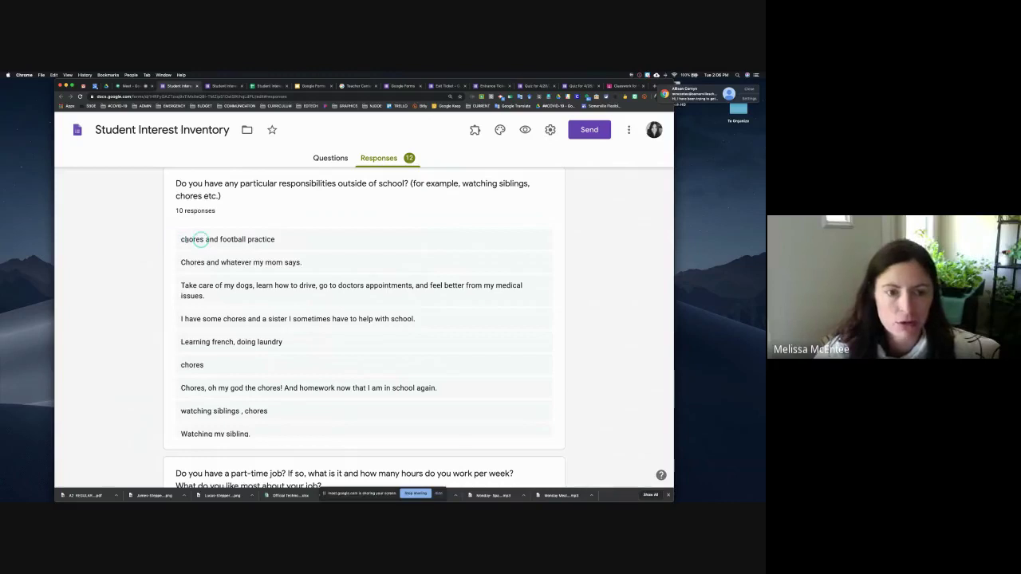
{"action": "left_click_drag", "start_coordinate": [182, 240], "coordinate": [284, 237]}
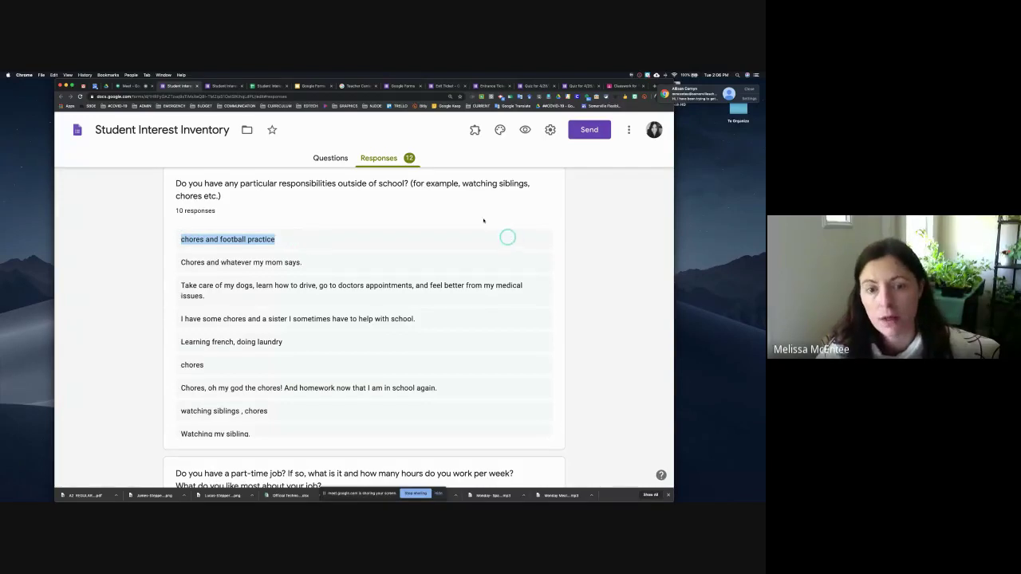
{"action": "scroll", "coordinate": [581, 237], "scroll_direction": "up", "scroll_amount": 15}
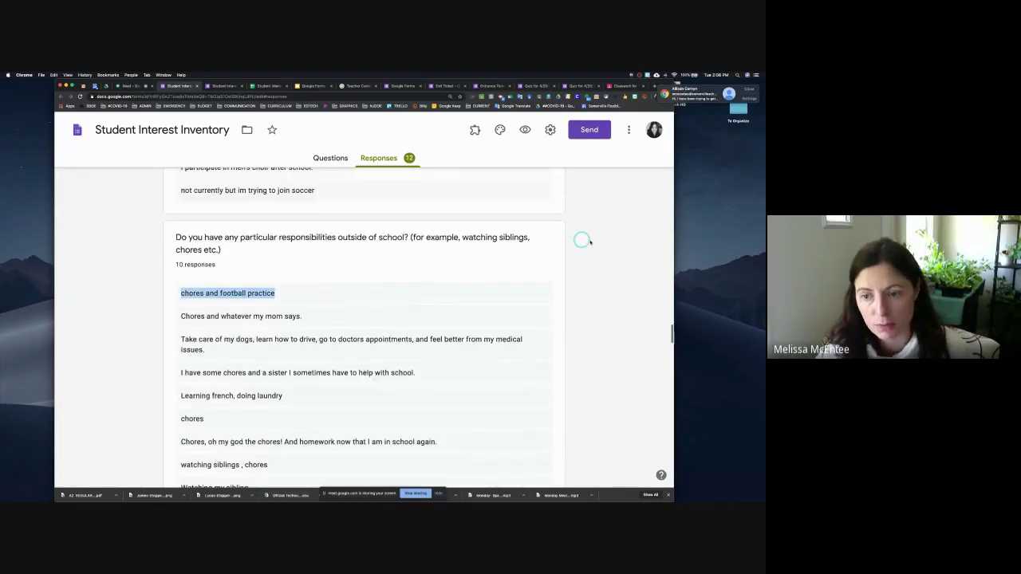
{"action": "scroll", "coordinate": [596, 243], "scroll_direction": "up", "scroll_amount": 20}
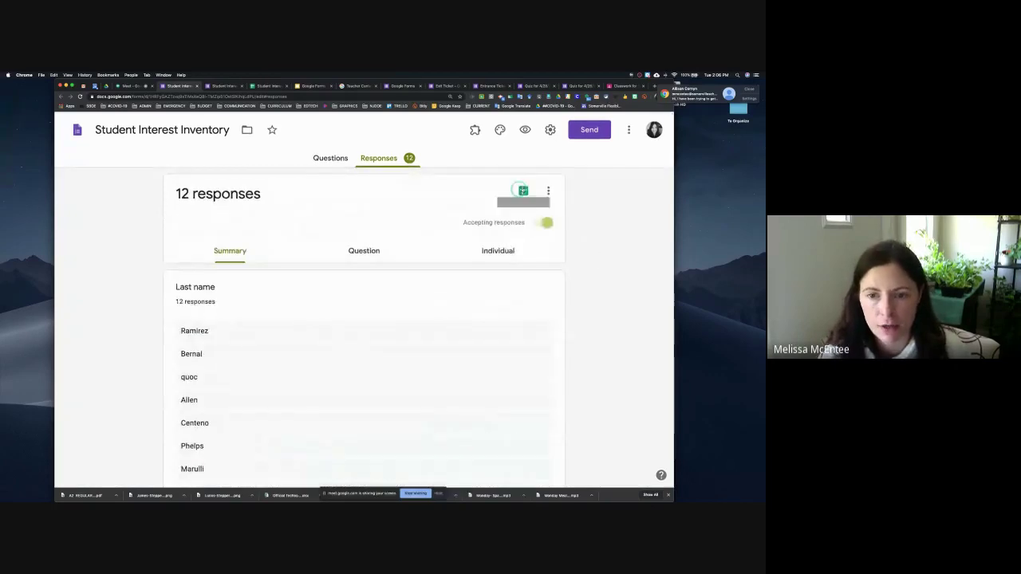
Step: Open the form's linked responses spreadsheet and examine the first respondent's answers by selecting the whole of row 2
{"action": "left_click", "coordinate": [522, 189]}
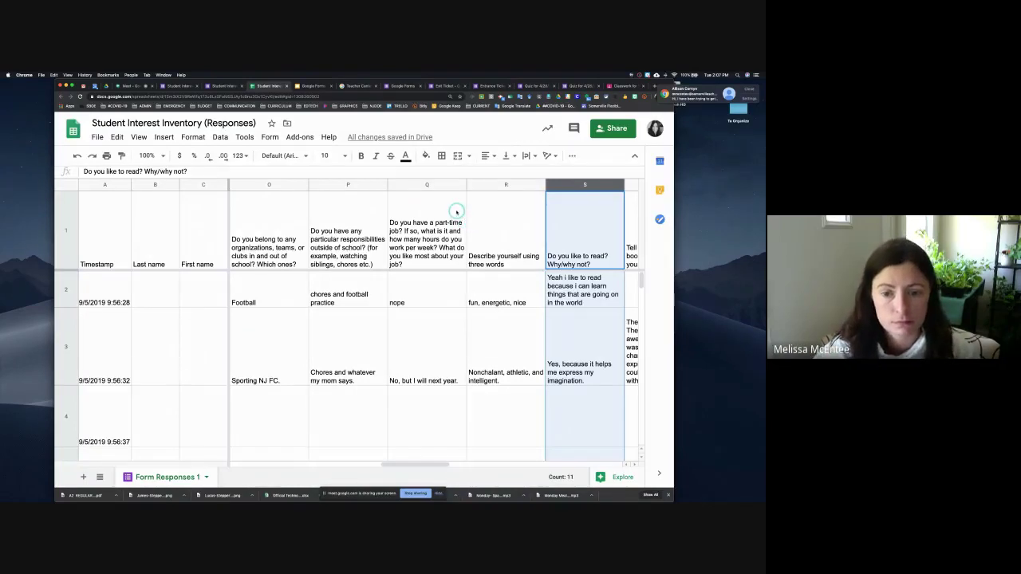
{"action": "left_click", "coordinate": [275, 295]}
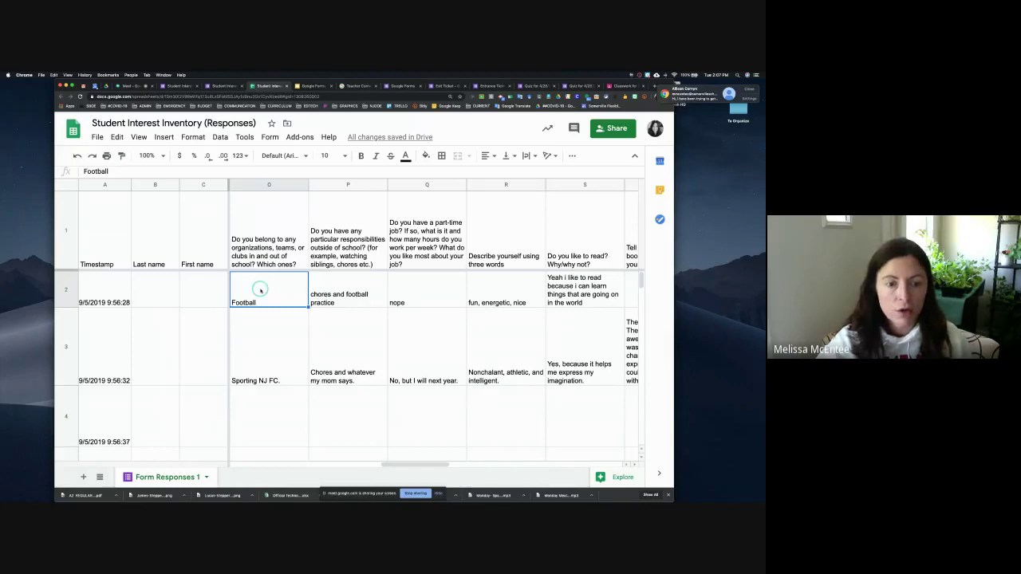
{"action": "left_click", "coordinate": [66, 289]}
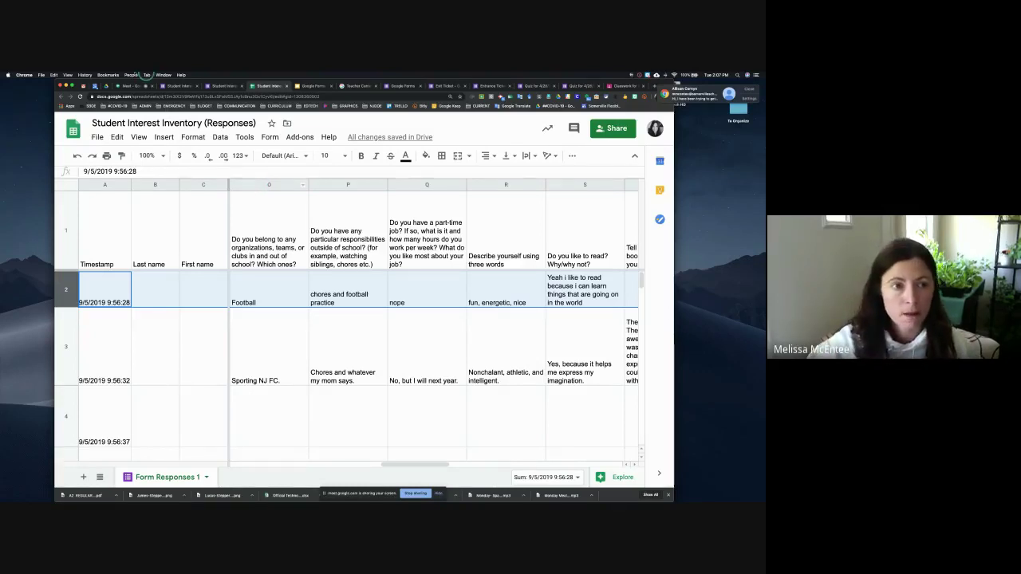
Step: Return to the Google Meet call and request to stop the meeting recording
{"action": "left_click", "coordinate": [130, 86]}
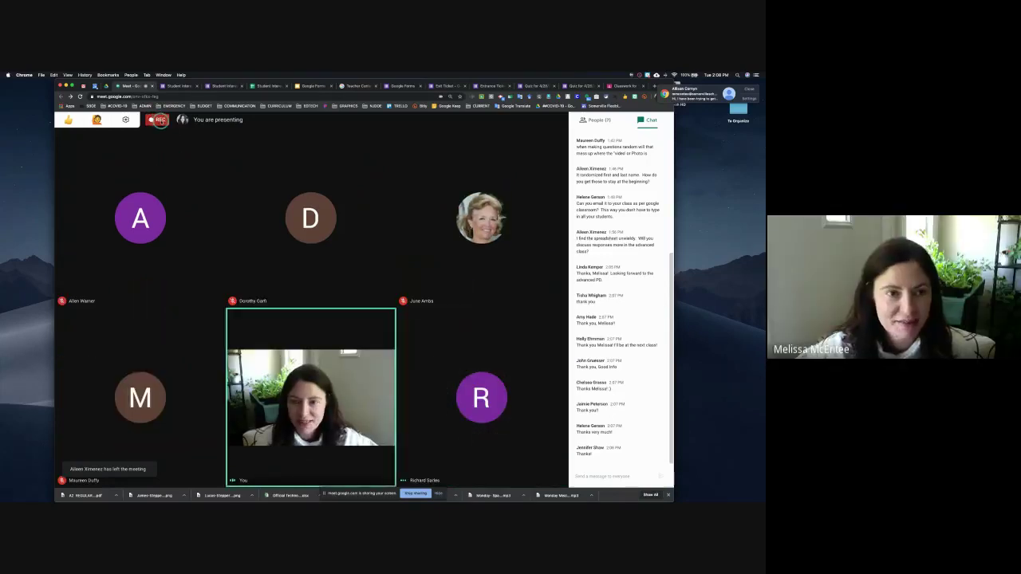
{"action": "left_click", "coordinate": [160, 121]}
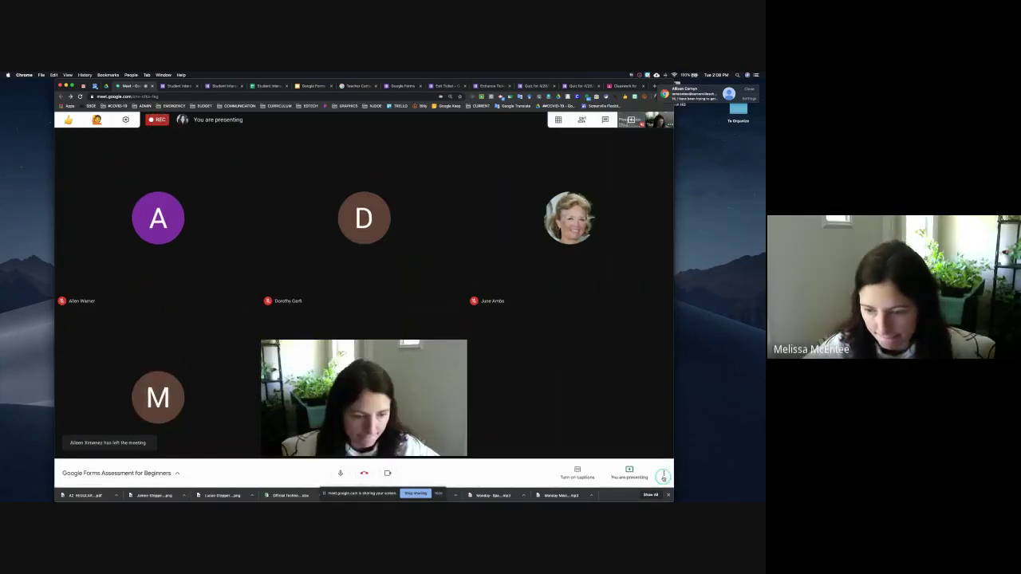
{"action": "left_click", "coordinate": [663, 475]}
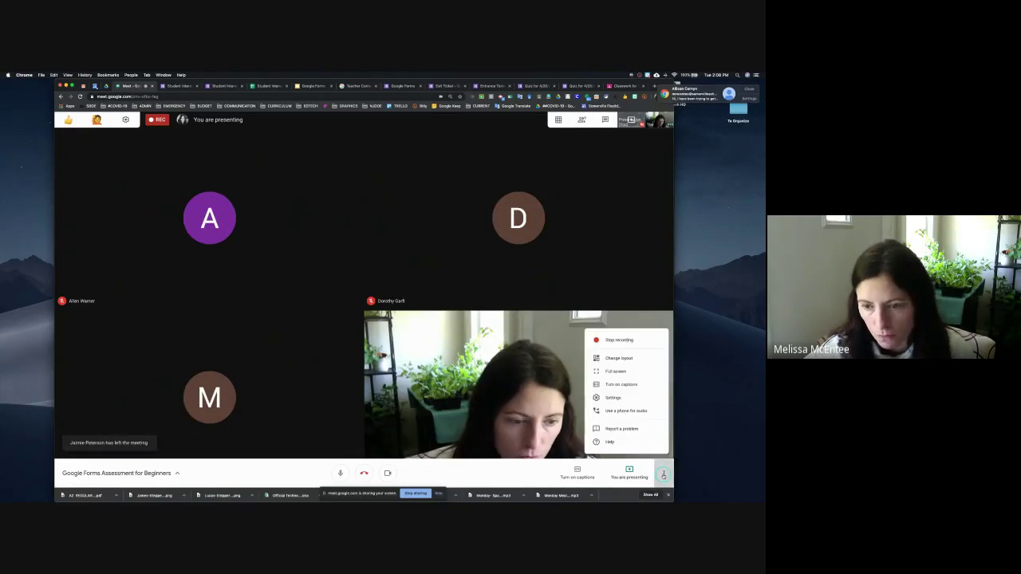
{"action": "left_click", "coordinate": [630, 341]}
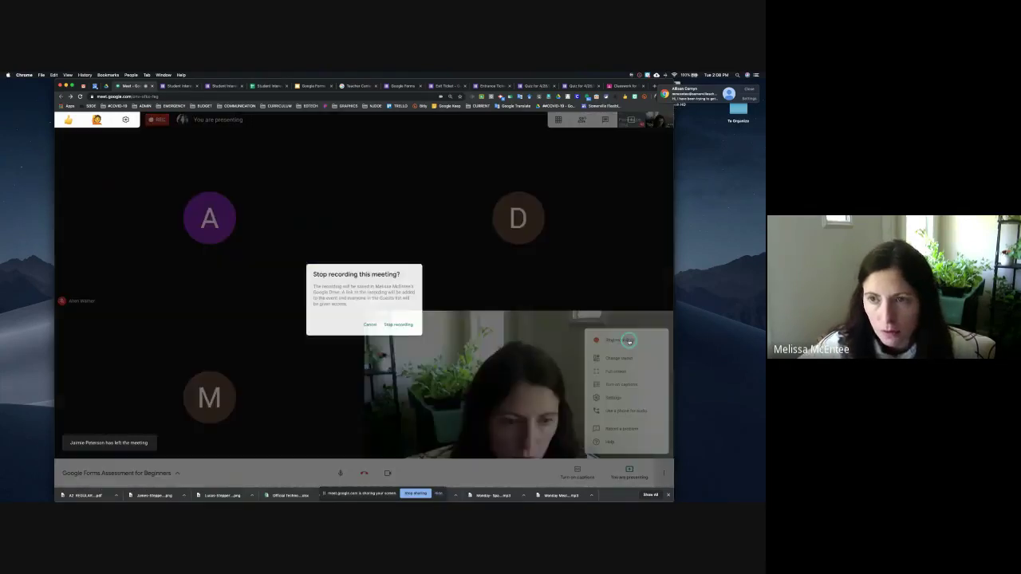